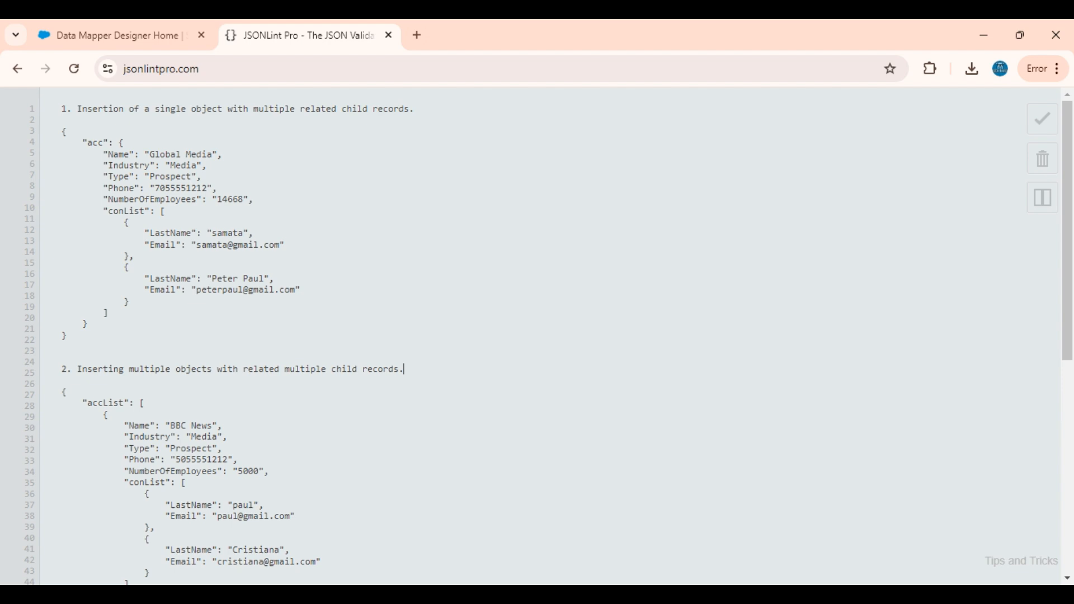
Examine the first JSON sample, covering the acc object's account fields and its nested conList of contacts
left_click_drag(81, 142, 68, 336)
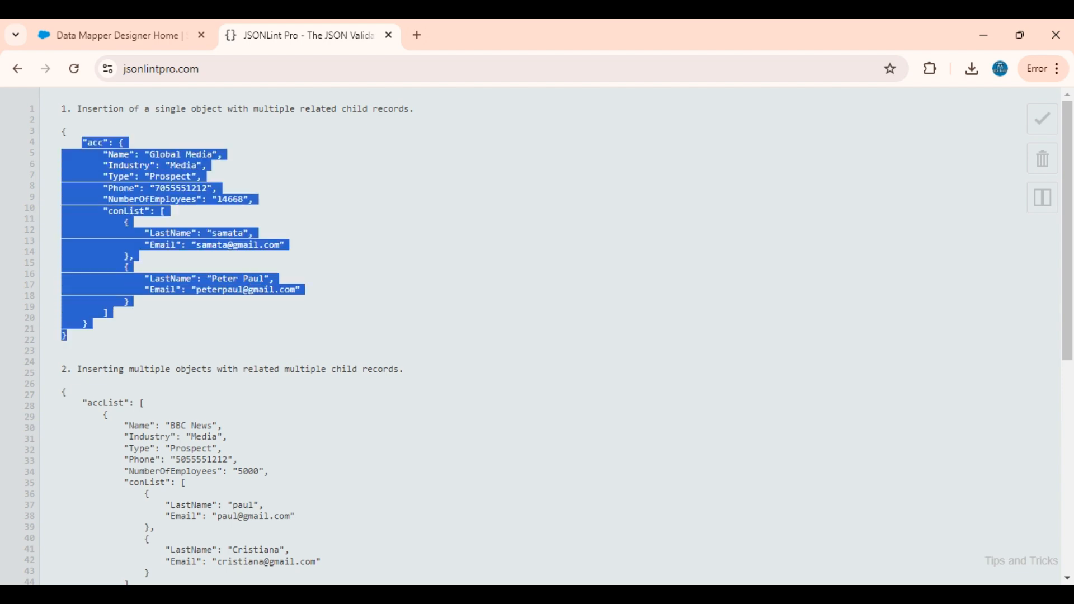
left_click(67, 336)
left_click_drag(81, 142, 254, 200)
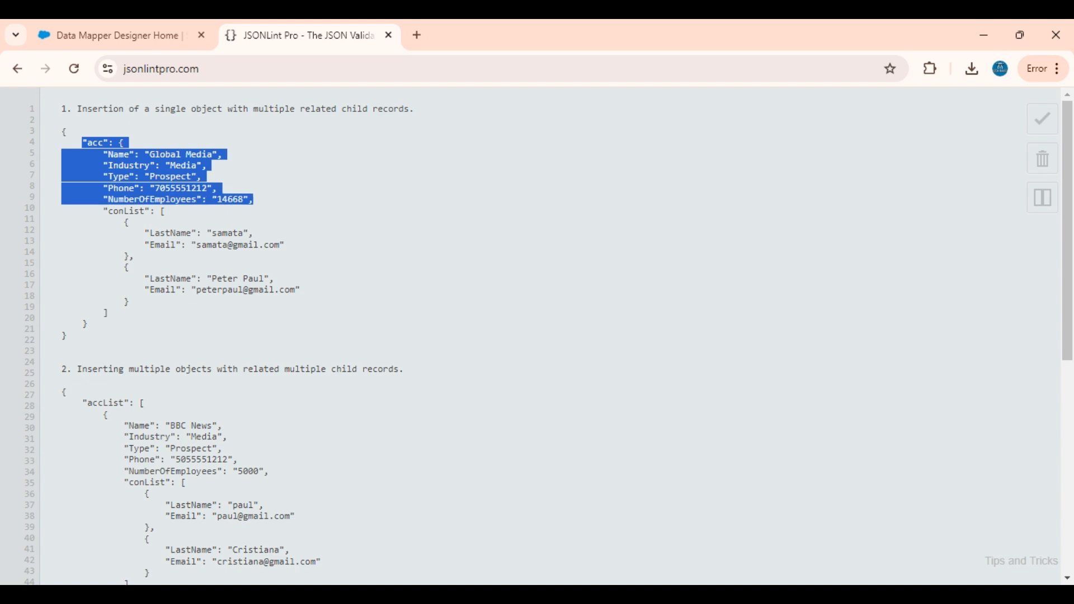
left_click(119, 166)
left_click_drag(103, 211, 109, 314)
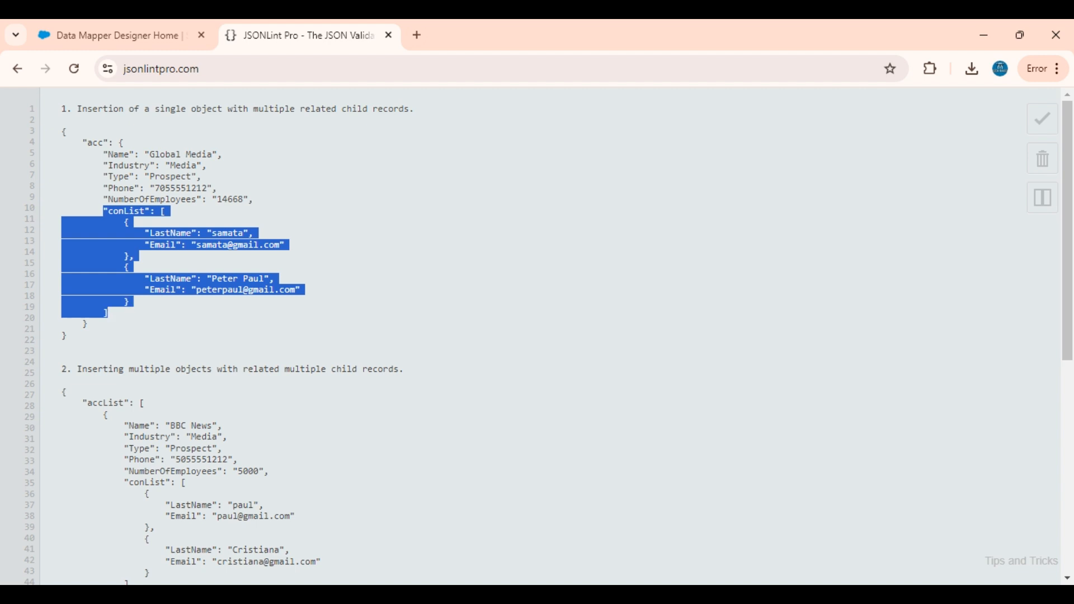
left_click(108, 312)
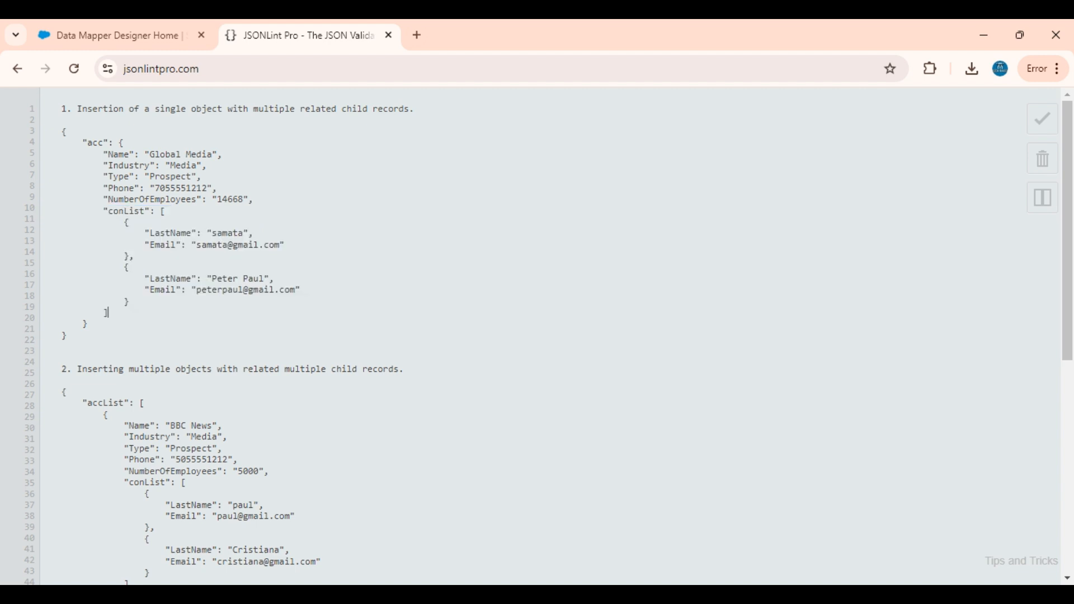
left_click_drag(82, 142, 108, 314)
left_click(108, 312)
left_click_drag(103, 211, 108, 313)
Examine the second JSON sample's accList entries with their nested conList and oppList child records
scroll(108, 313, "down", 4)
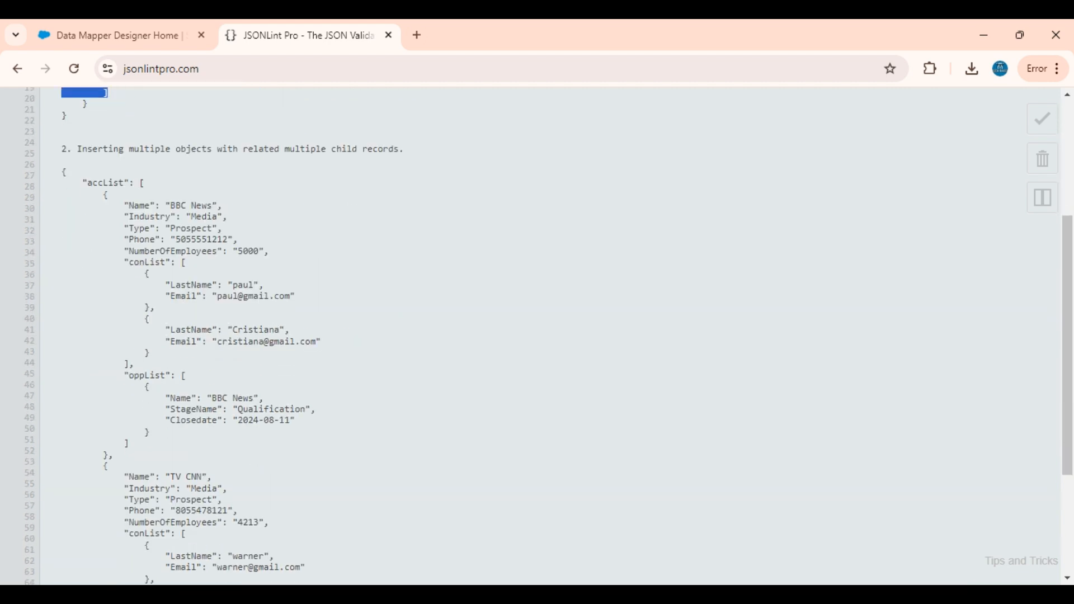
left_click_drag(76, 181, 213, 475)
left_click_drag(124, 261, 129, 442)
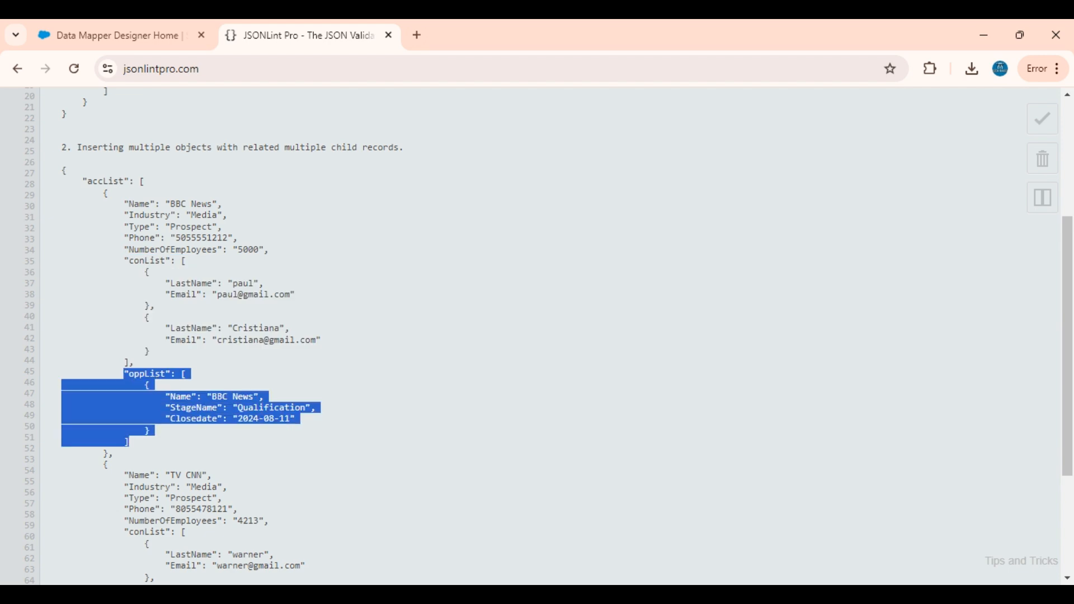
scroll(537, 335, "down", 3)
scroll(537, 335, "up", 6)
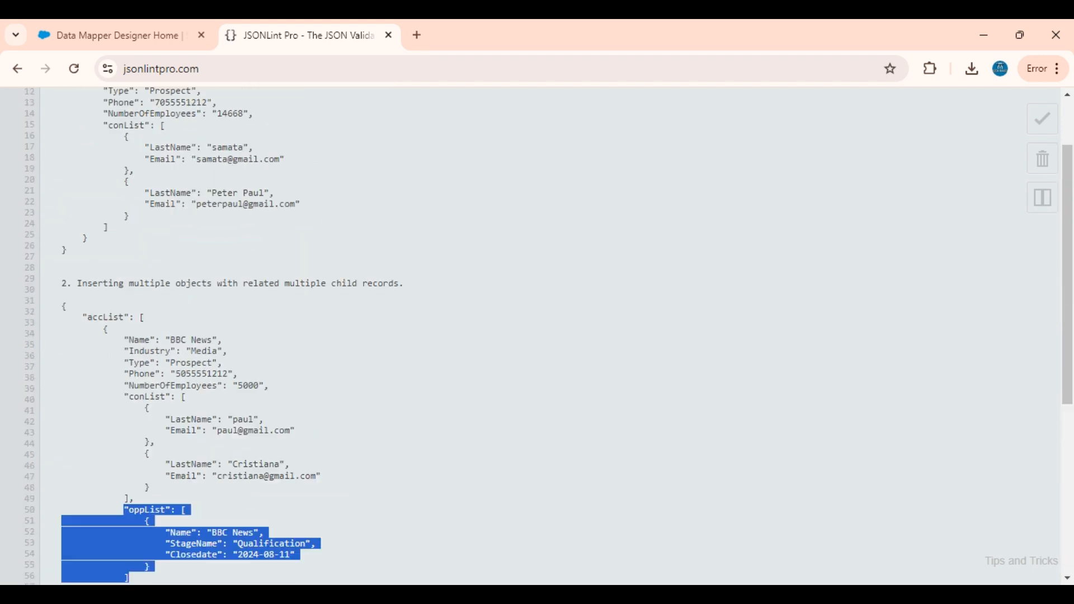
scroll(537, 335, "up", 2)
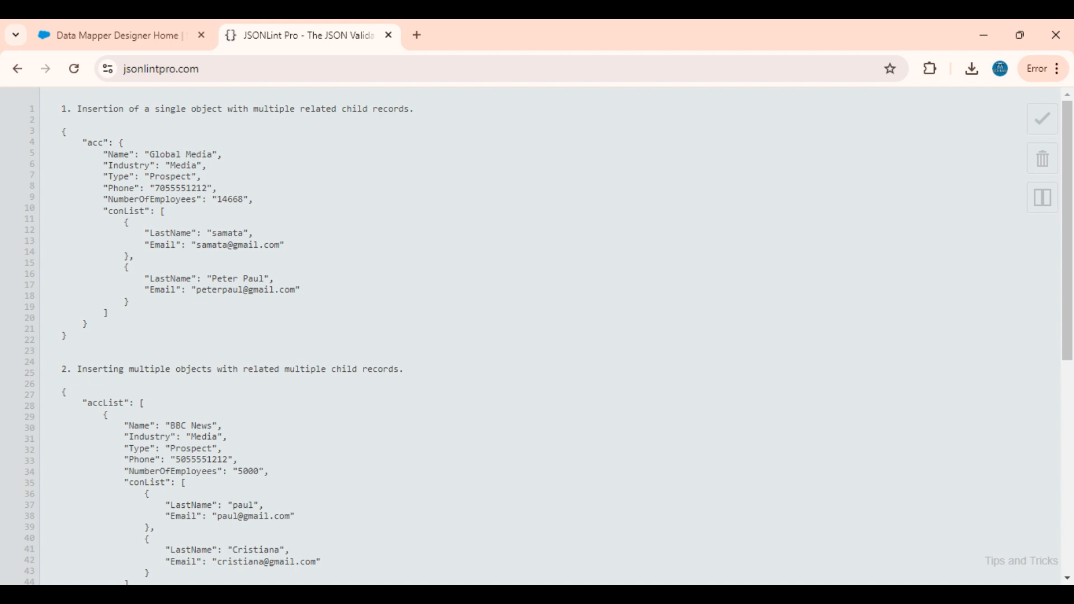
Compare the single acc object and its conList with the child lists inside the second sample's accList
left_click_drag(85, 143, 66, 132)
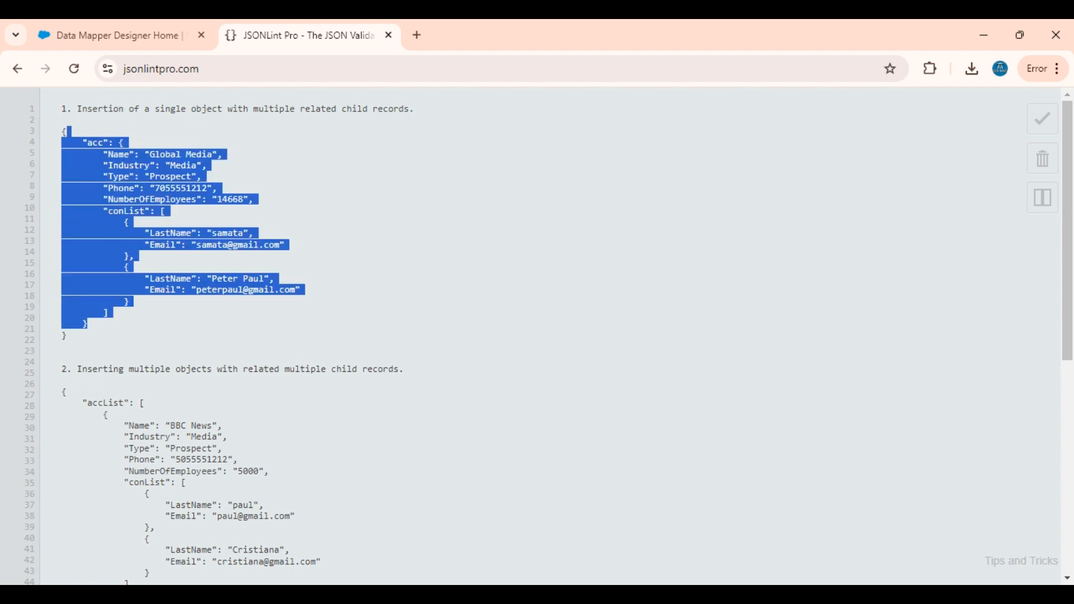
left_click(66, 133)
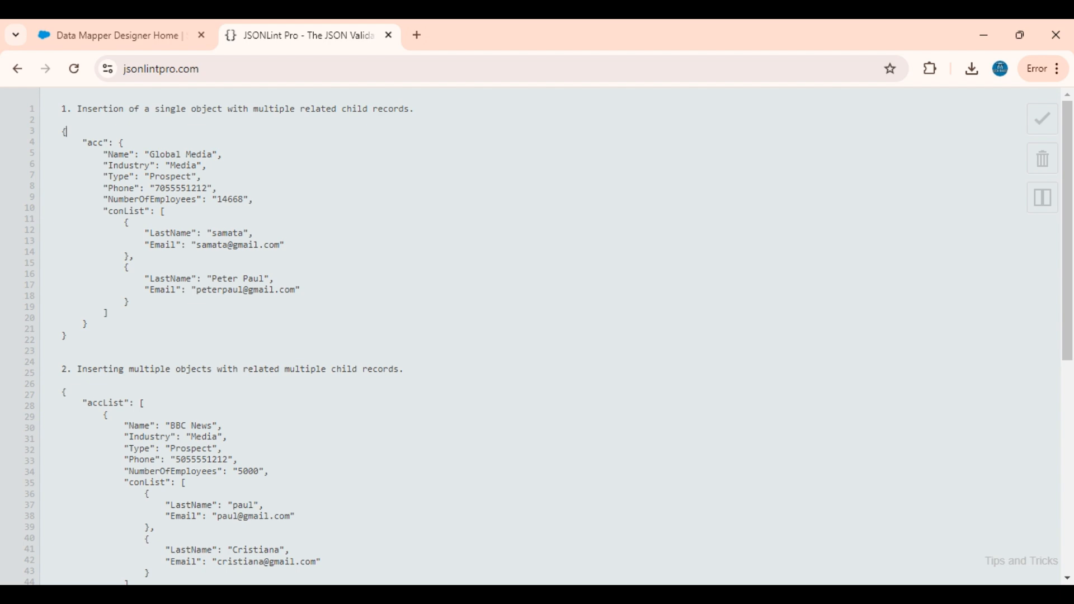
left_click_drag(103, 211, 109, 315)
scroll(548, 335, "down", 3)
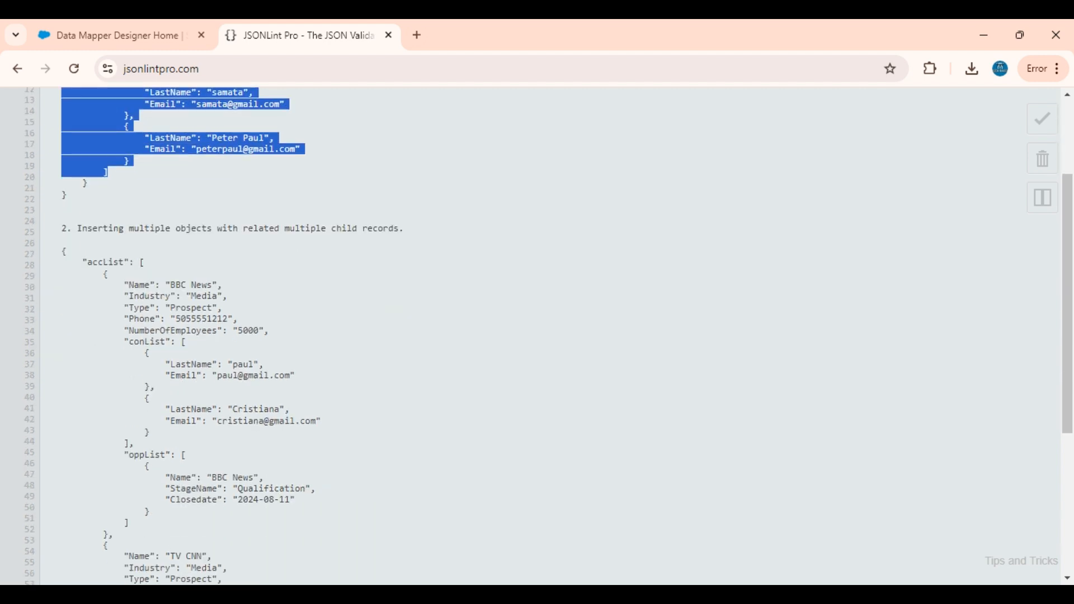
left_click_drag(124, 319, 129, 500)
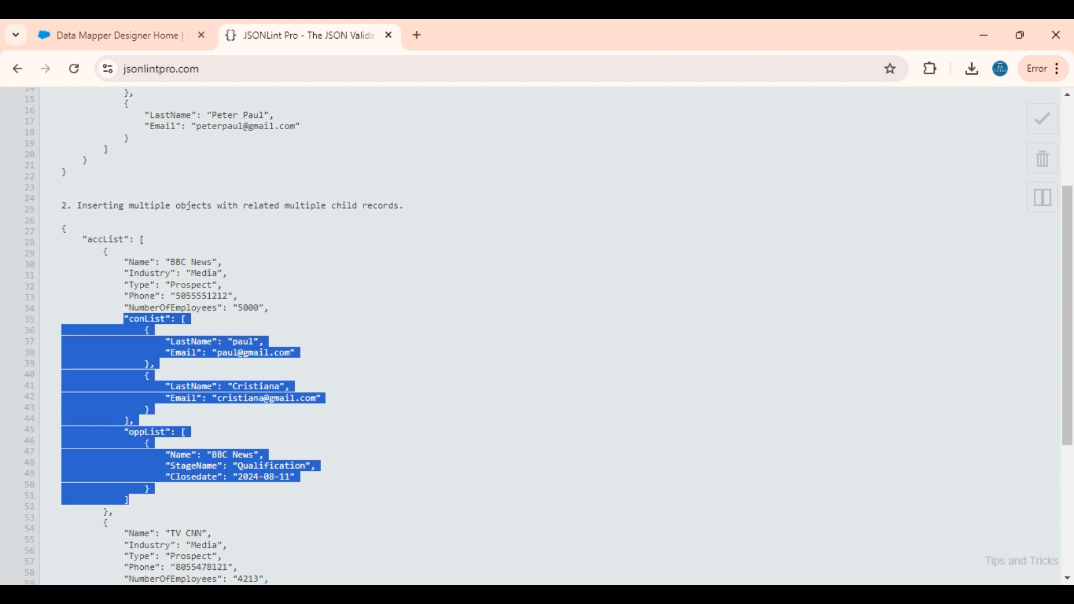
scroll(548, 336, "down", 3)
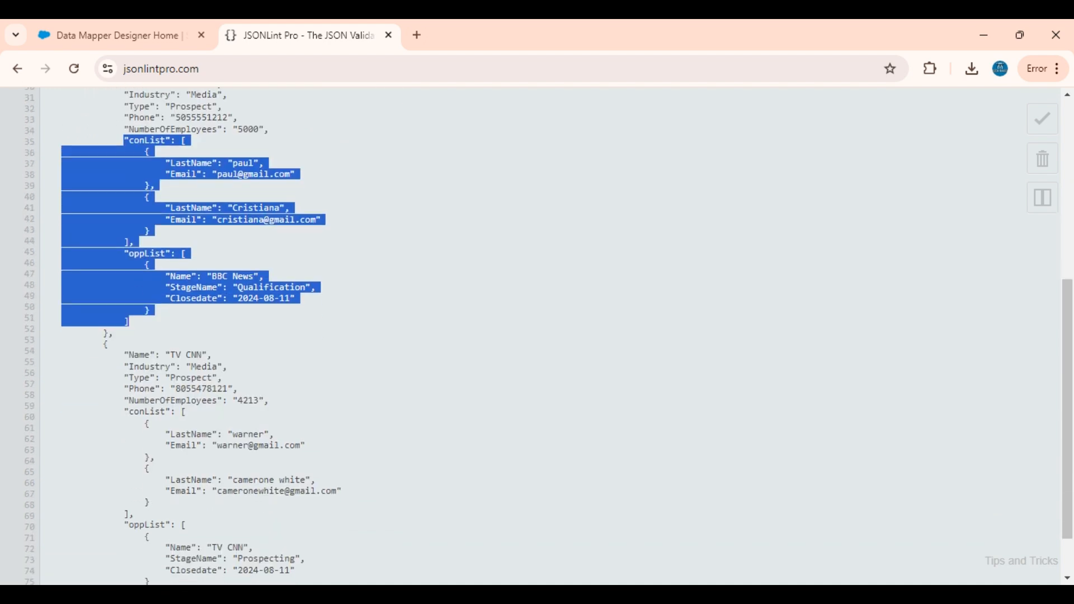
scroll(537, 336, "up", 6)
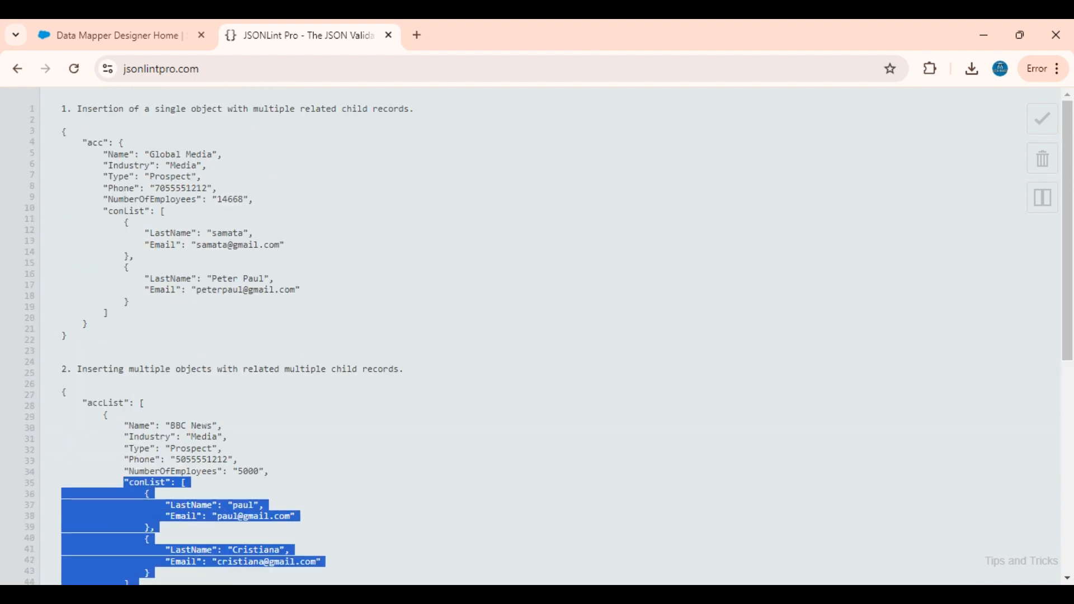
Switch to Salesforce OmniStudio, start a new Data Mapper, and recheck the single-object JSON sample it is based on
left_click(129, 23)
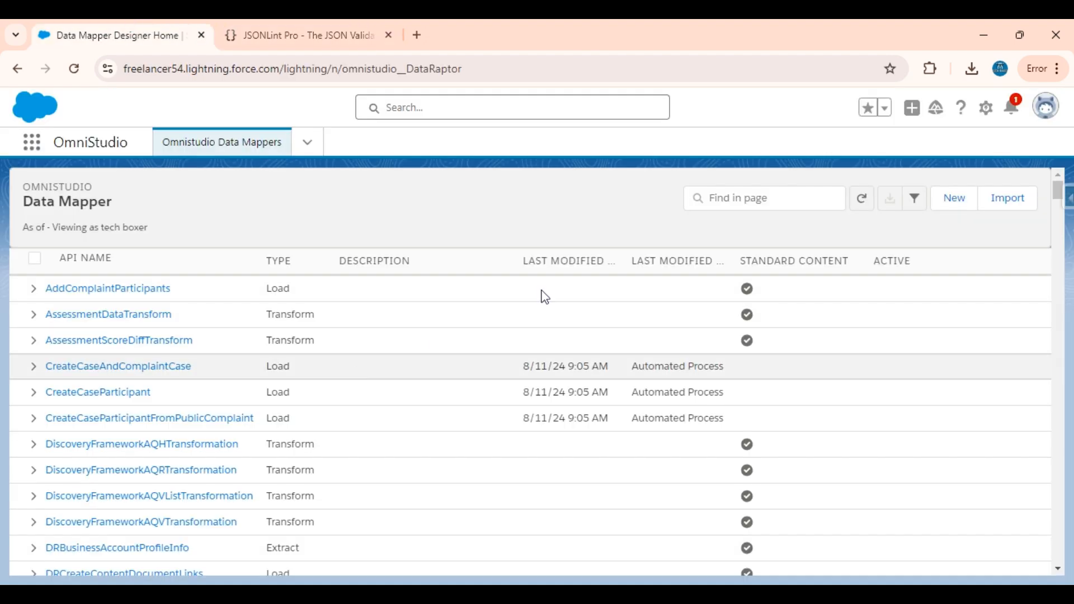
left_click(953, 202)
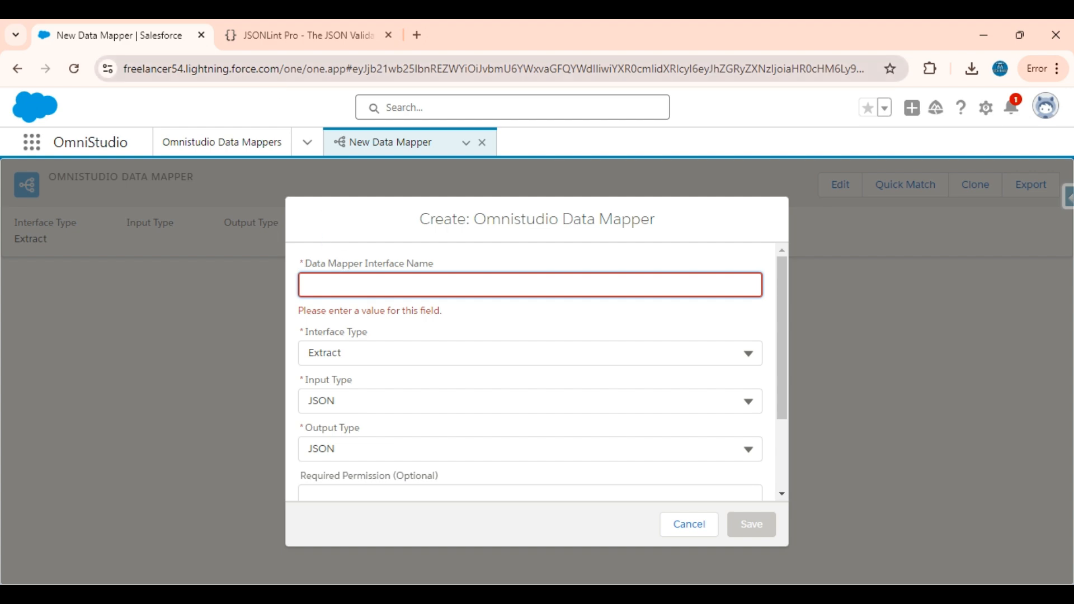
left_click(305, 21)
left_click(146, 21)
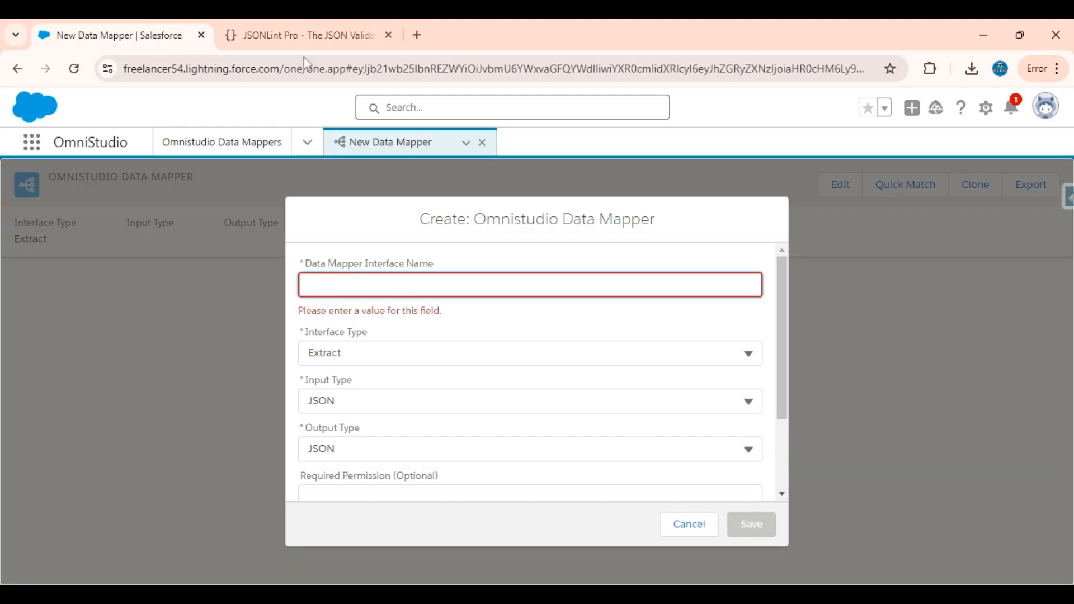
left_click(273, 21)
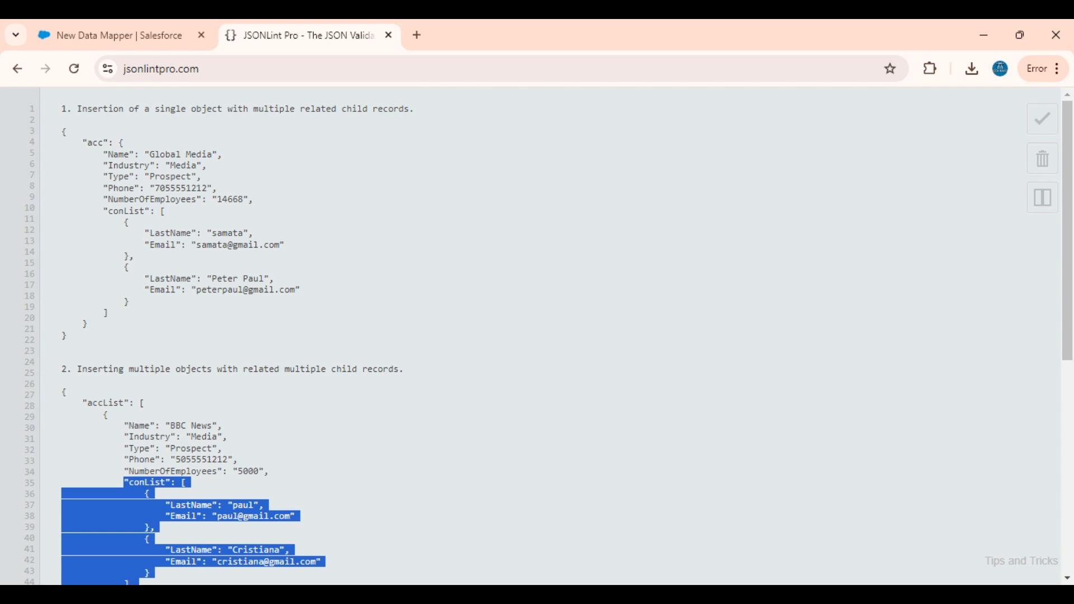
left_click_drag(68, 337, 61, 108)
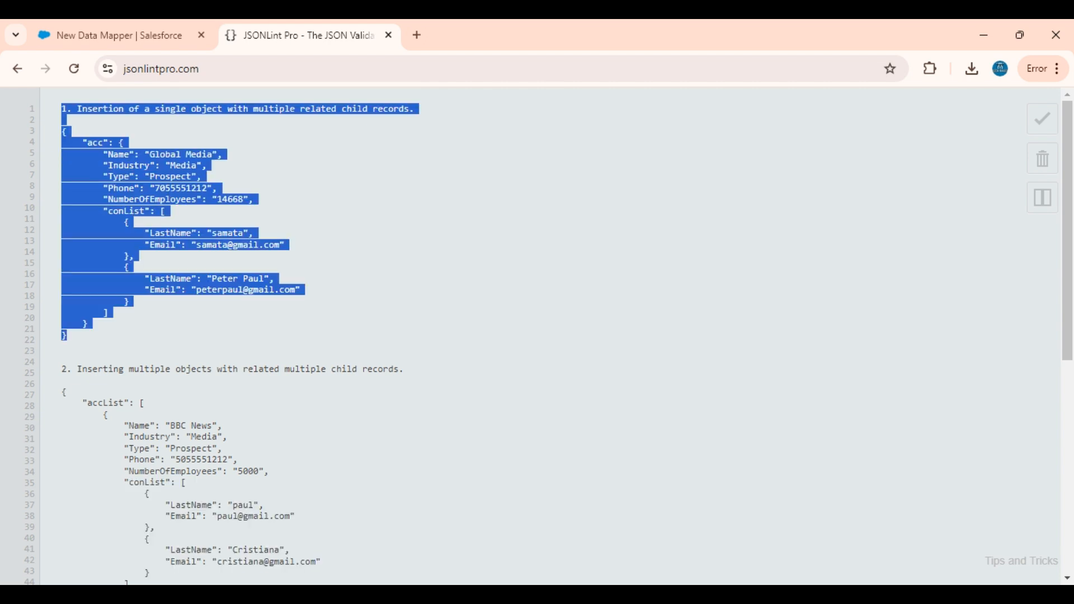
left_click(96, 23)
left_click(302, 22)
left_click(92, 19)
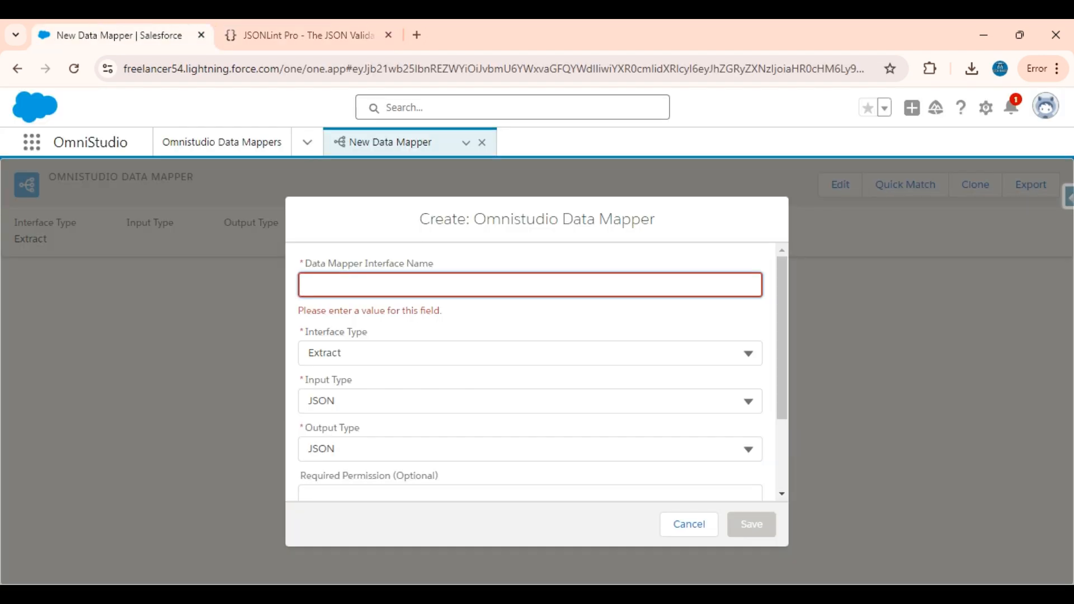
Name the data mapper AccWithMultiContactsInsertion, set its interface type to Load, and save it
type("AccW")
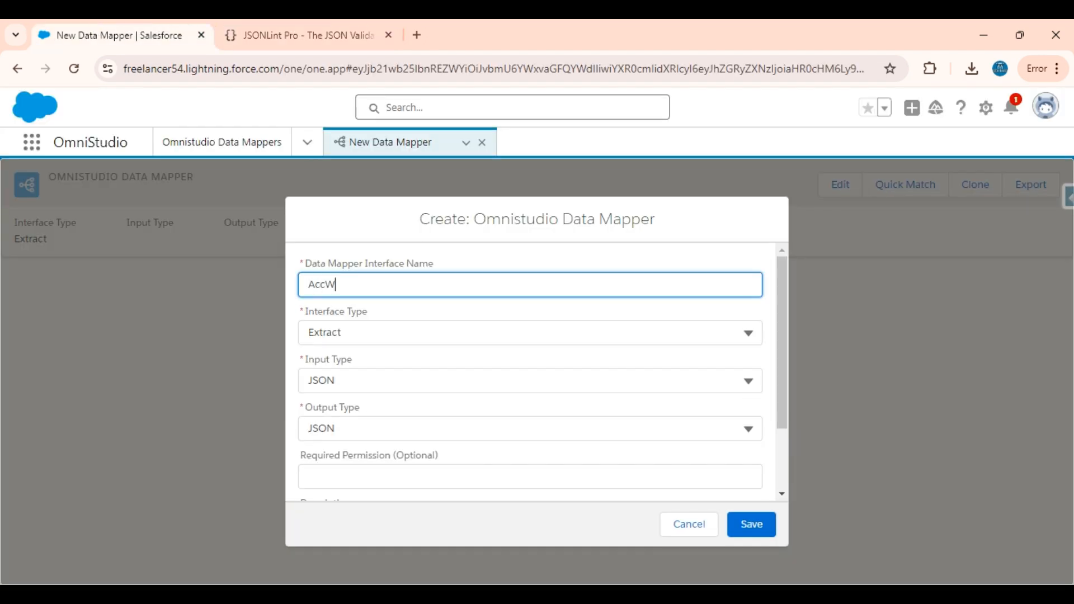
type("ithMultiContact")
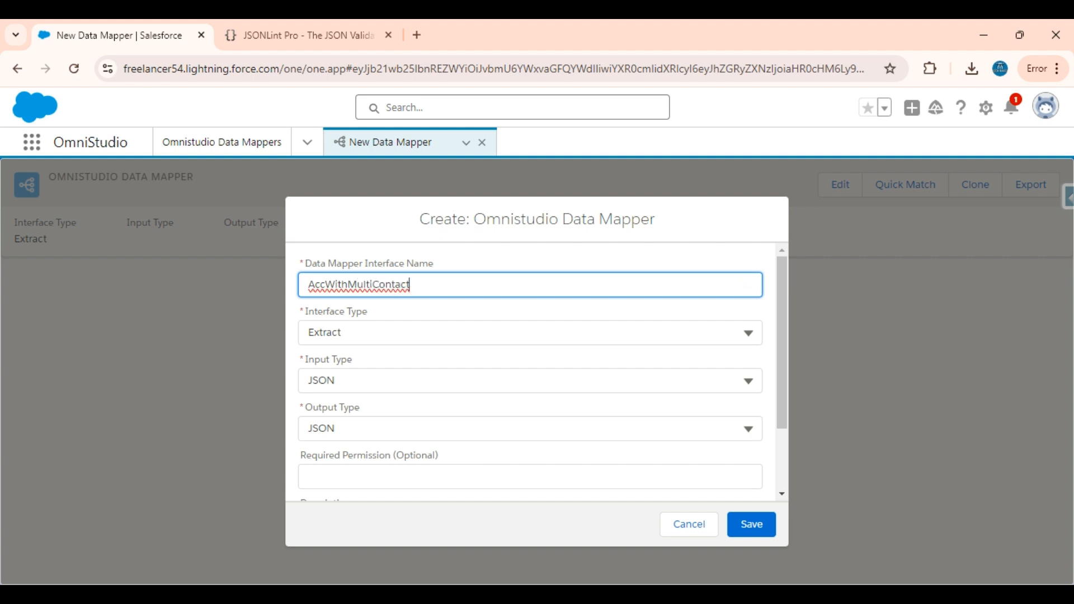
type("sInsertion")
left_click(414, 333)
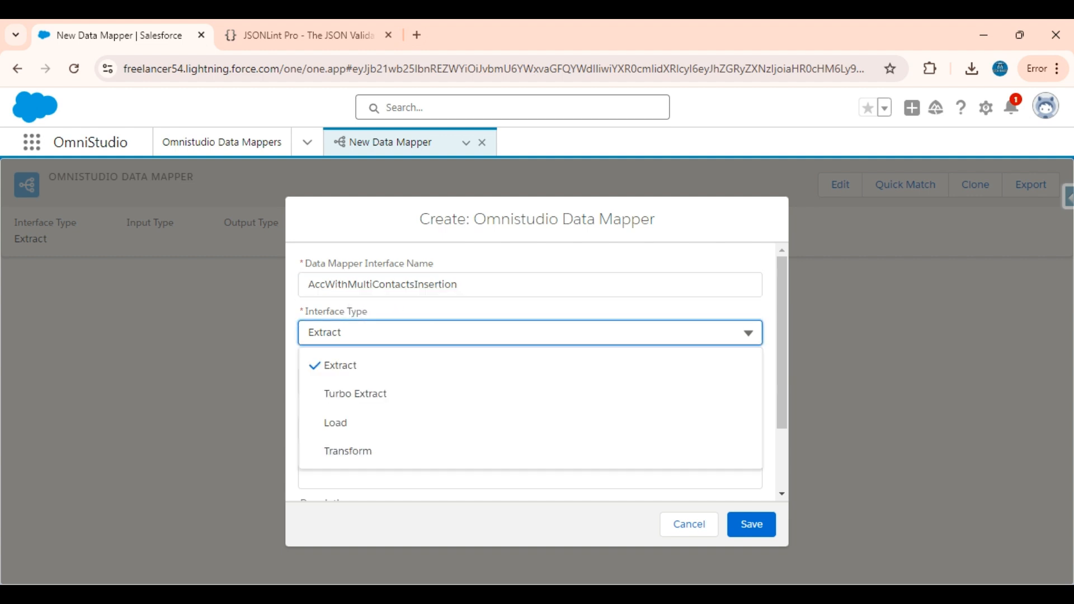
left_click(362, 423)
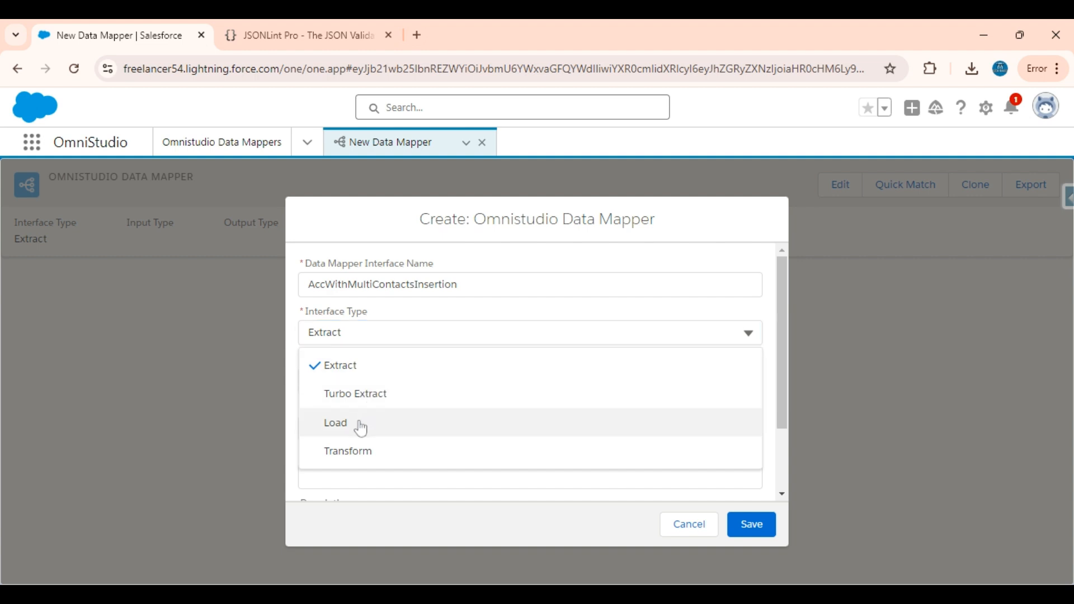
scroll(469, 406, "down", 2)
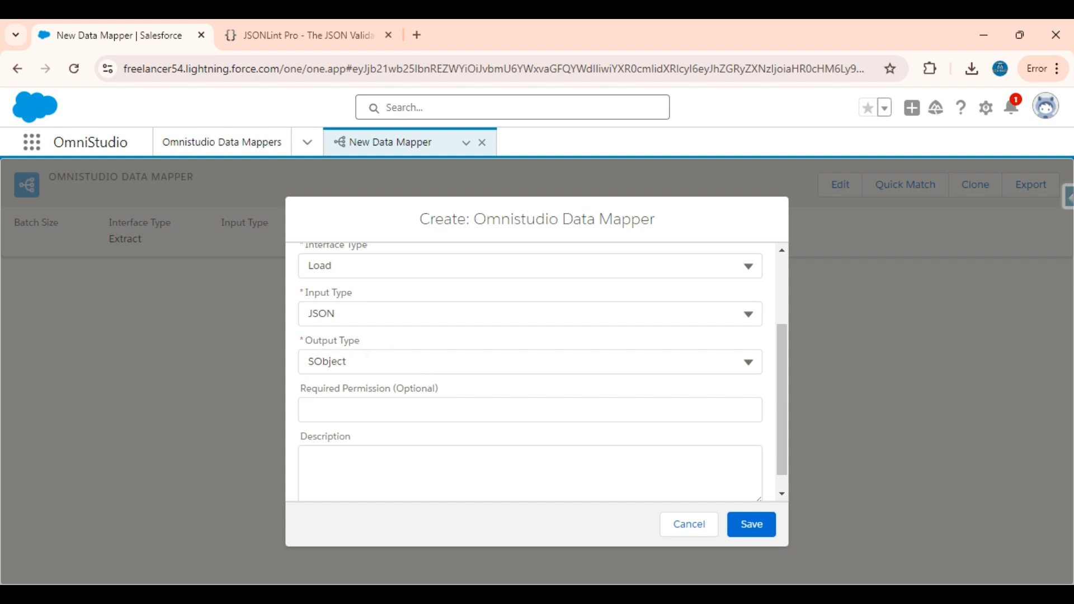
left_click(752, 524)
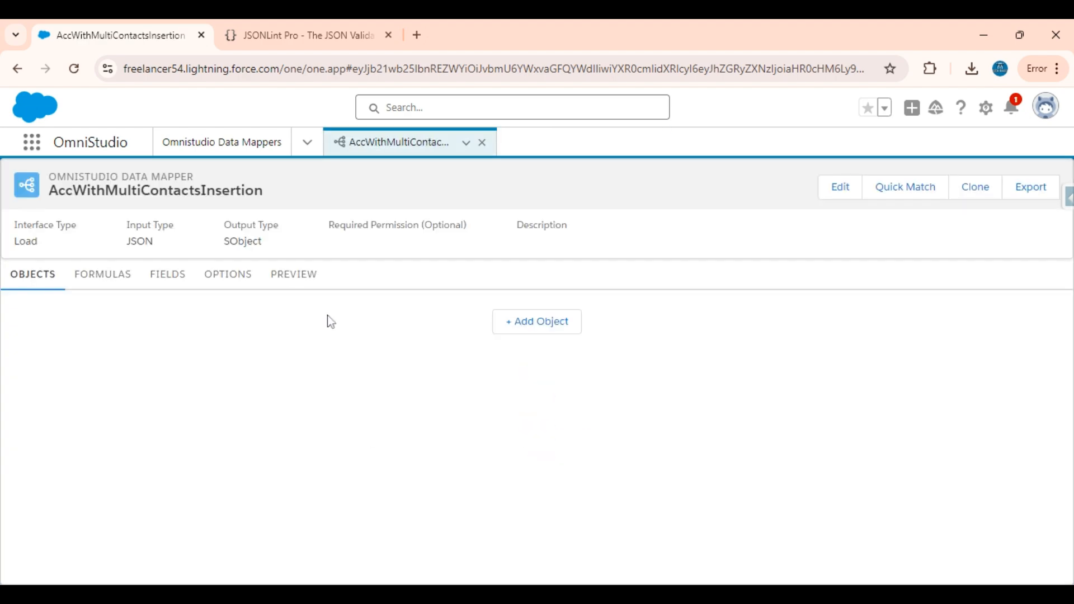
Review the first JSON sample again and add Account as the data mapper's first object
left_click(281, 34)
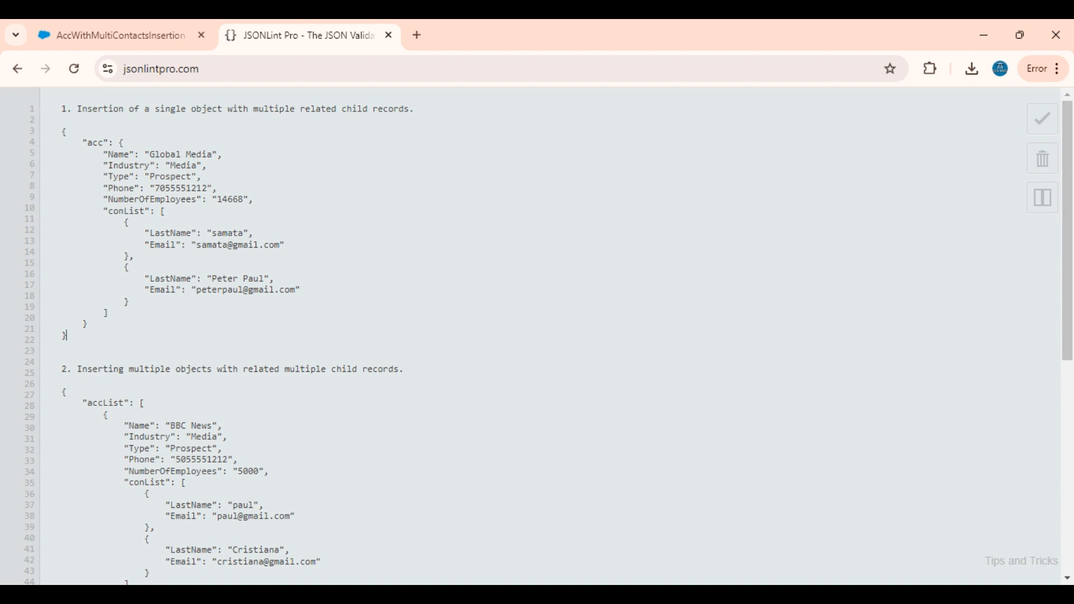
left_click_drag(67, 335, 61, 132)
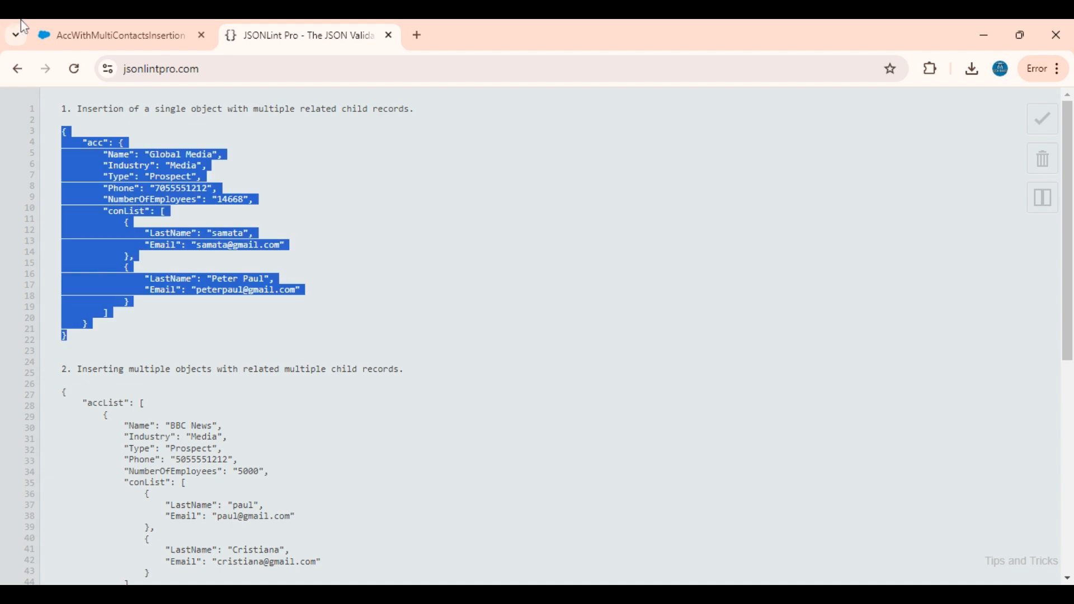
left_click(124, 22)
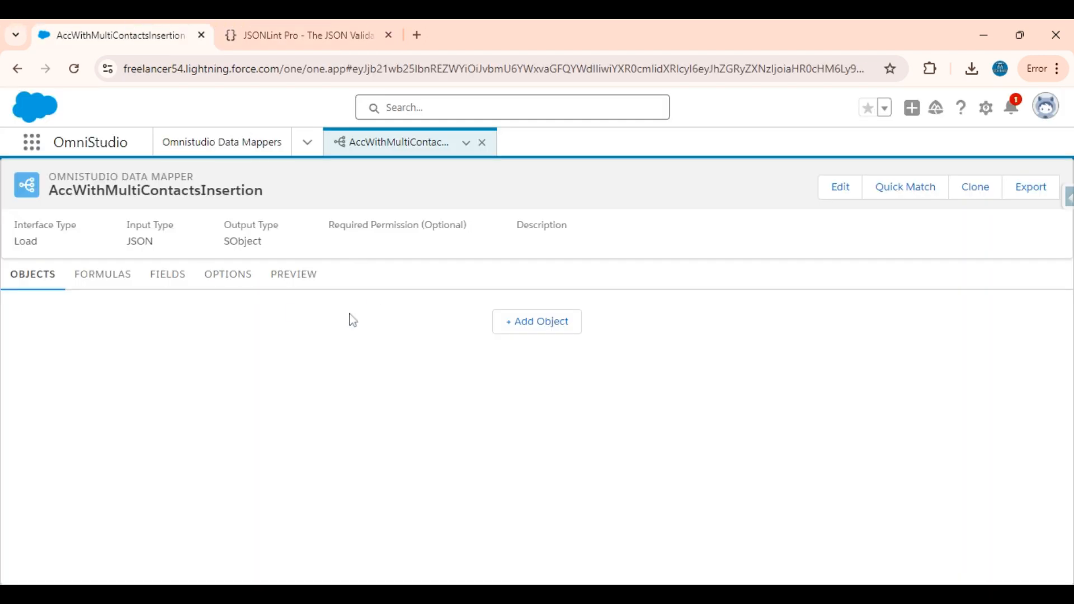
left_click(555, 330)
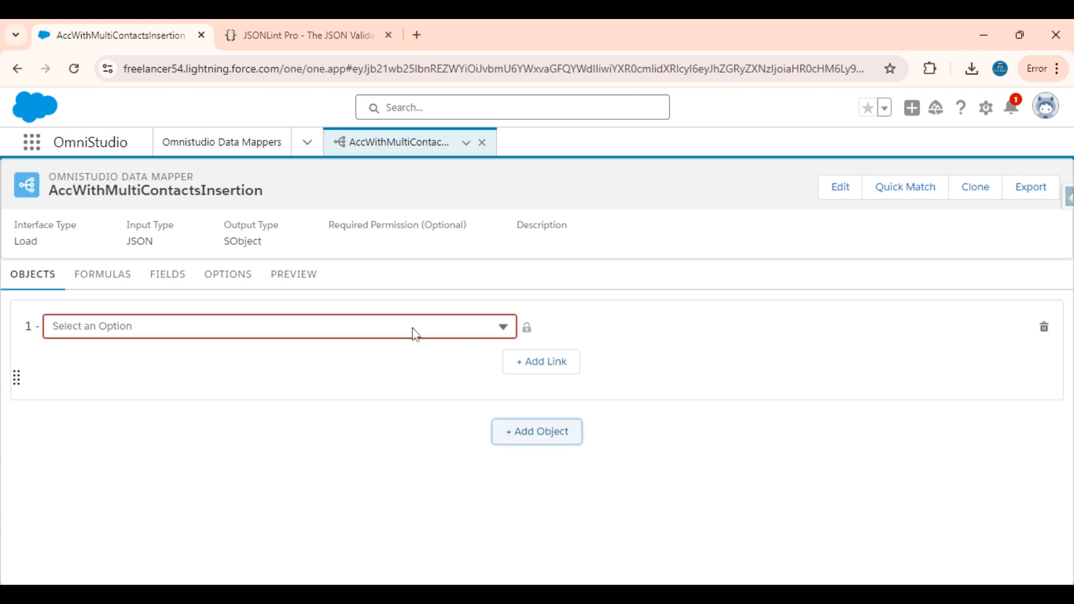
left_click(120, 330)
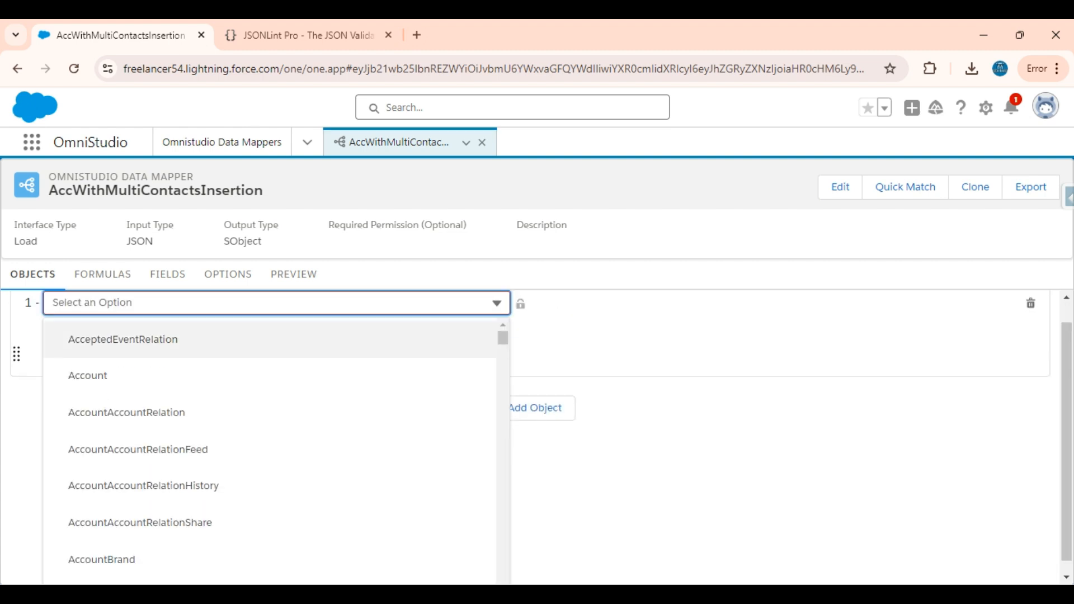
left_click(116, 380)
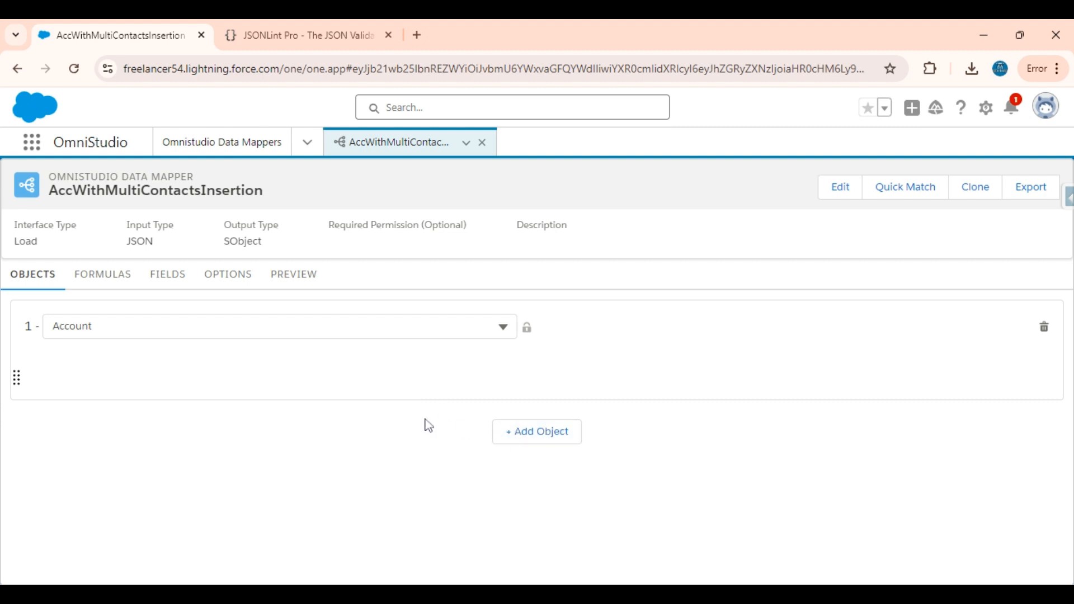
Add Contact as the data mapper's second object, below Account
left_click(538, 433)
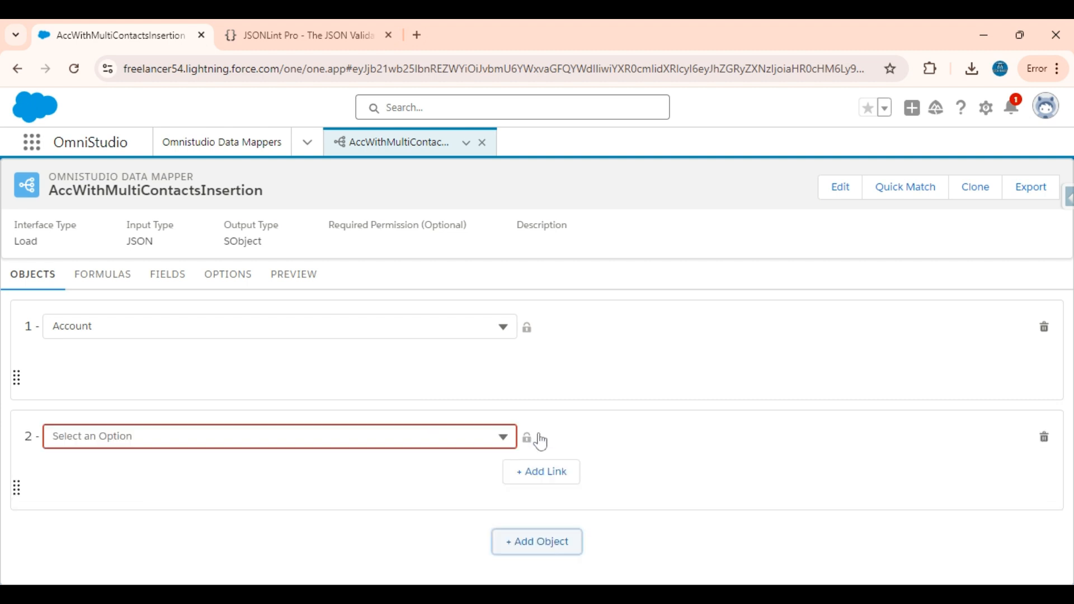
left_click(376, 436)
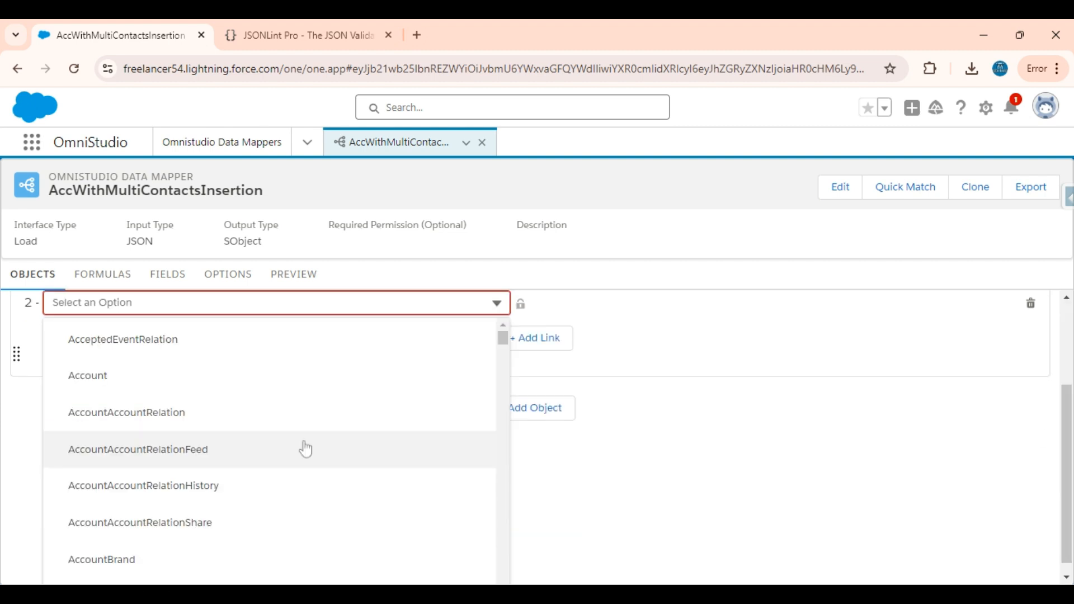
left_click(305, 450)
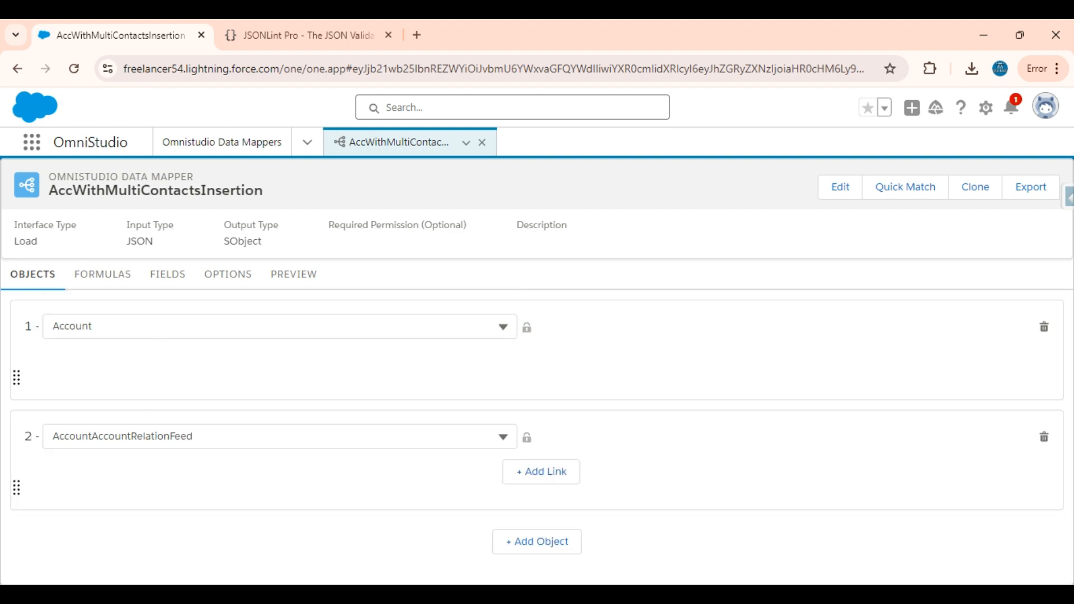
left_click(146, 436)
key("ctrl+a")
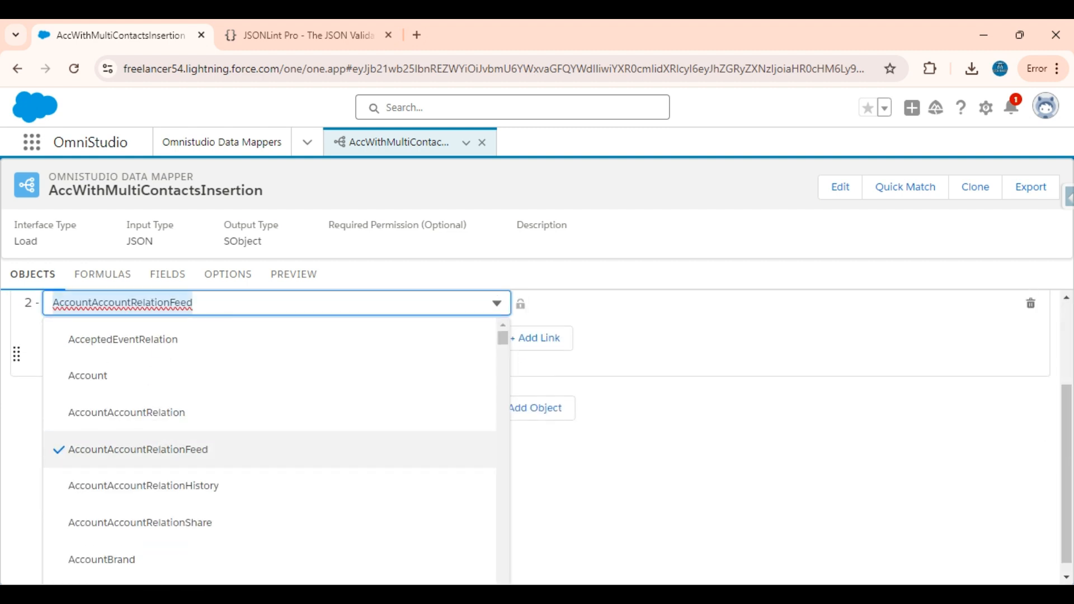
key("BackSpace")
type("contact")
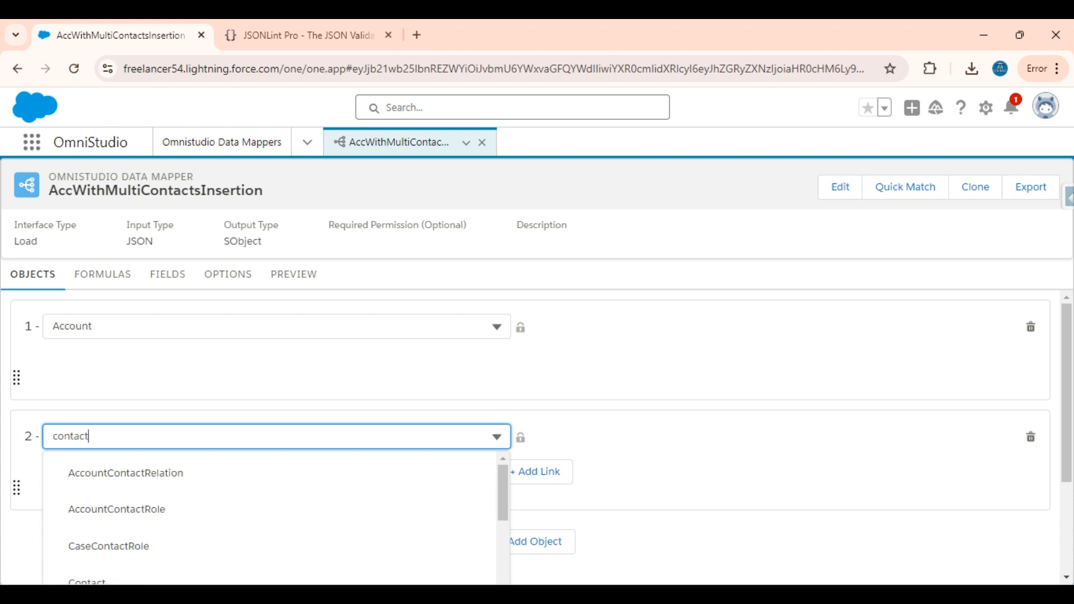
scroll(130, 541, "down", 1)
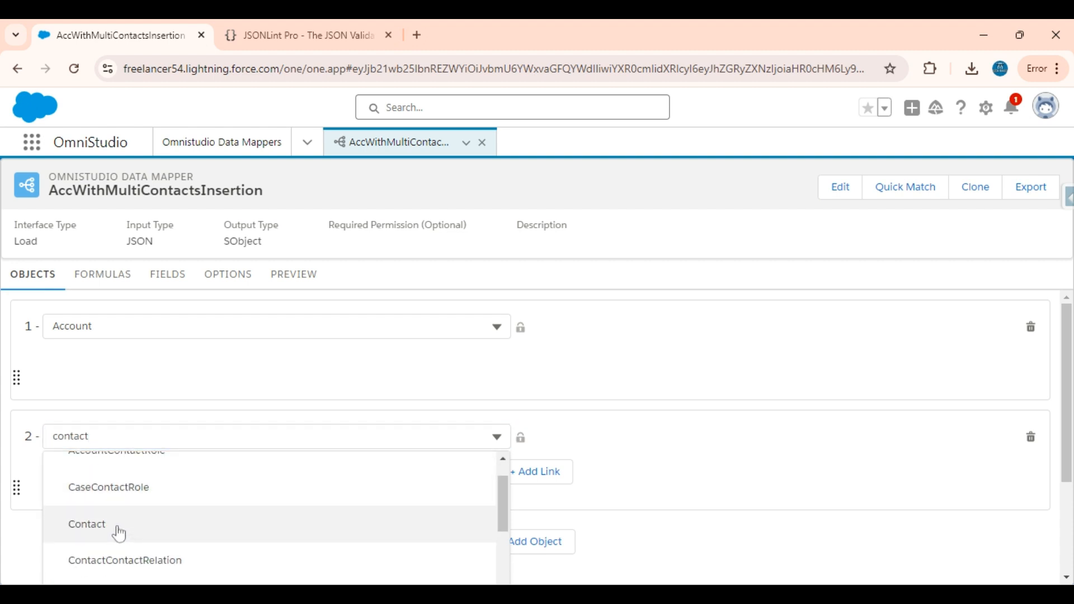
left_click(121, 531)
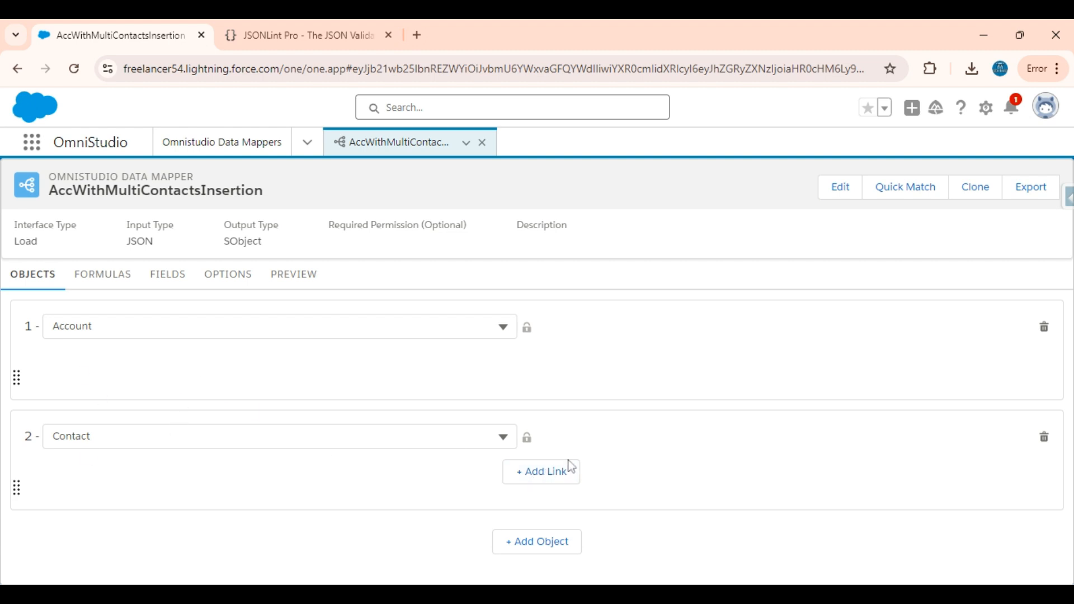
Link the Contact object's AccountId field to the Id field of 1 - Account
left_click(556, 477)
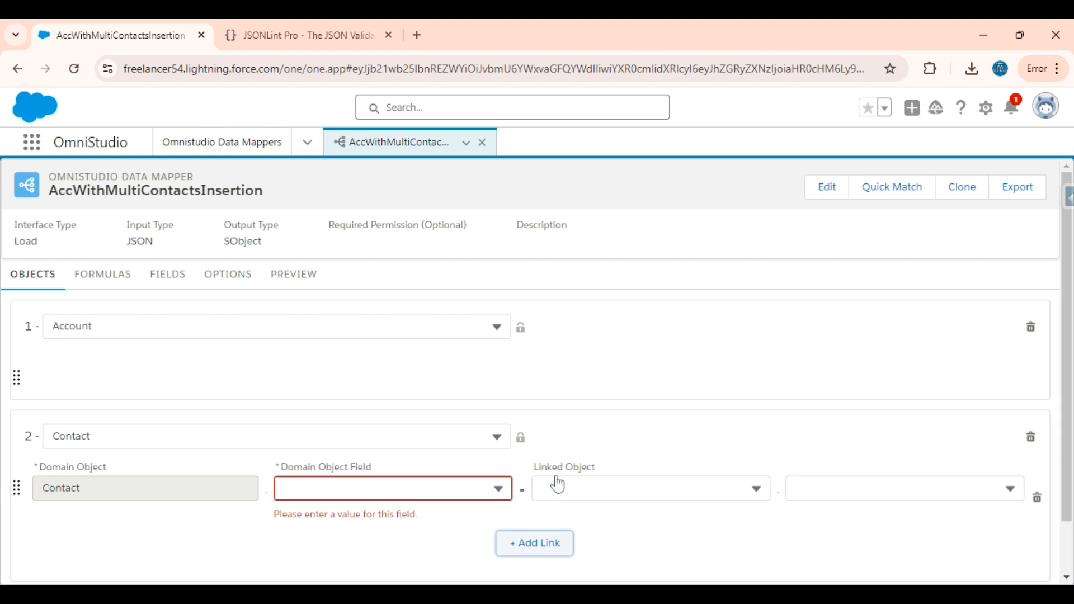
left_click(451, 489)
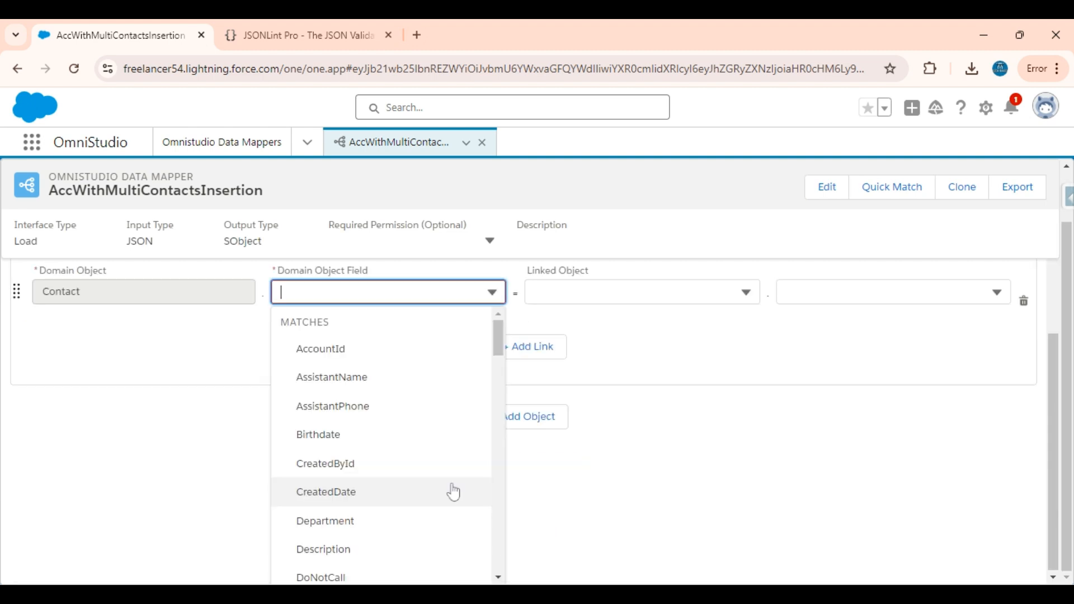
scroll(399, 412, "up", 2)
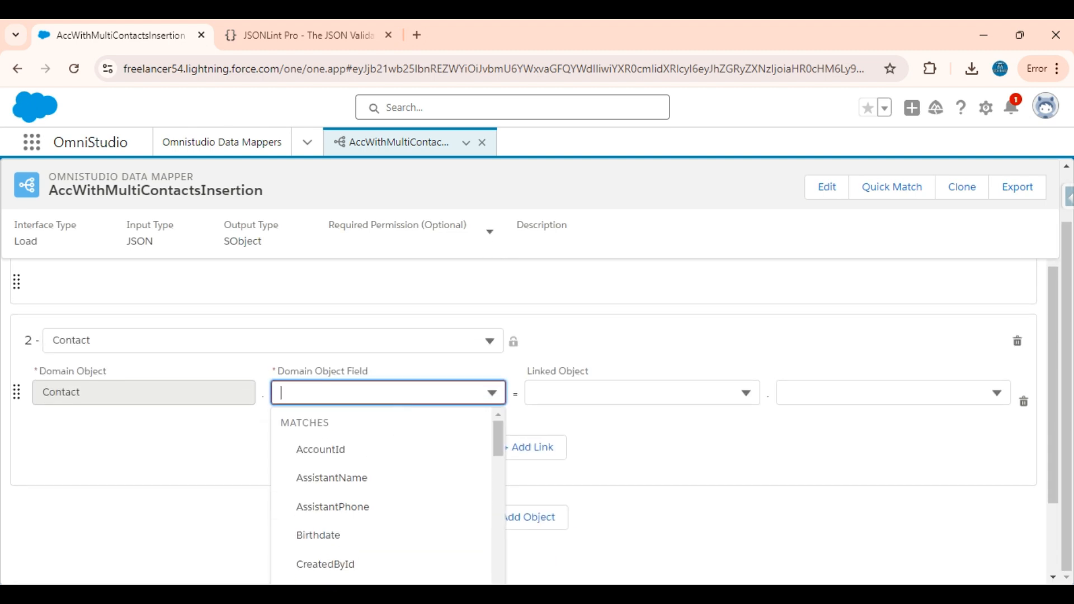
left_click(346, 457)
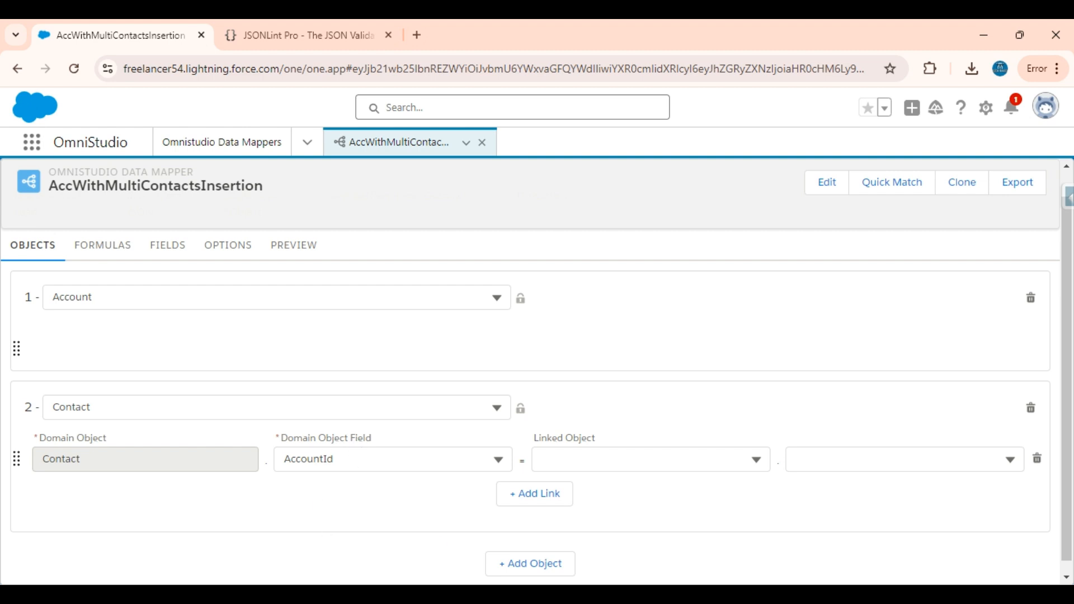
left_click(615, 459)
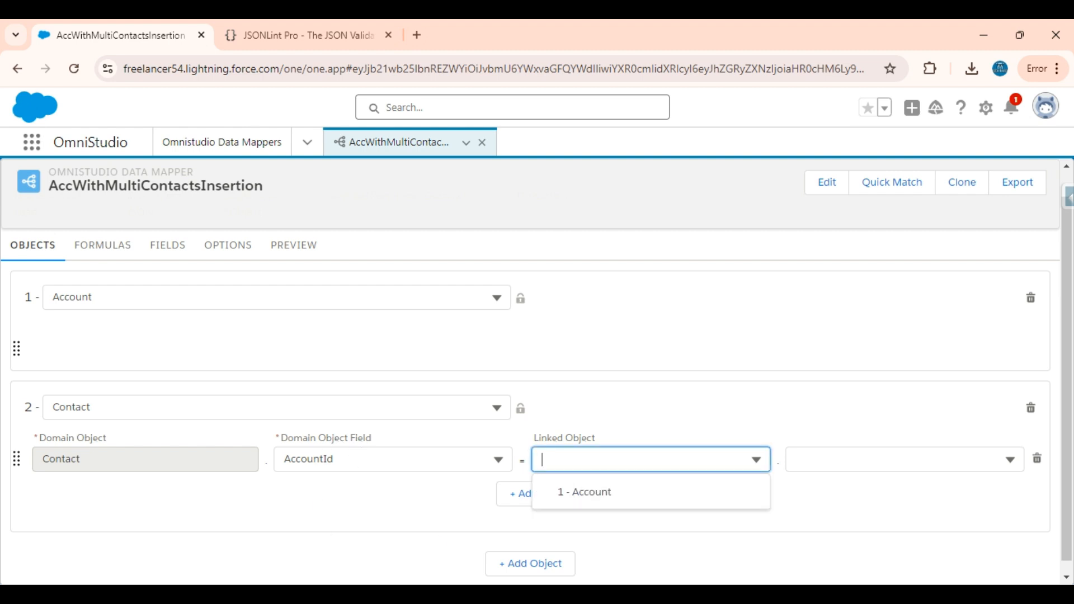
left_click(605, 487)
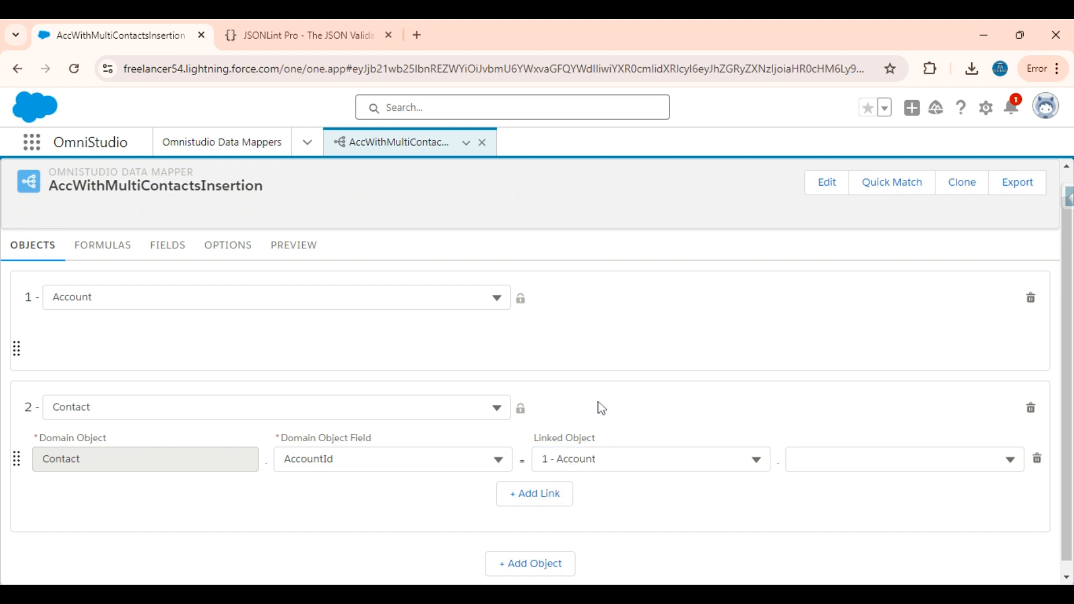
left_click(786, 478)
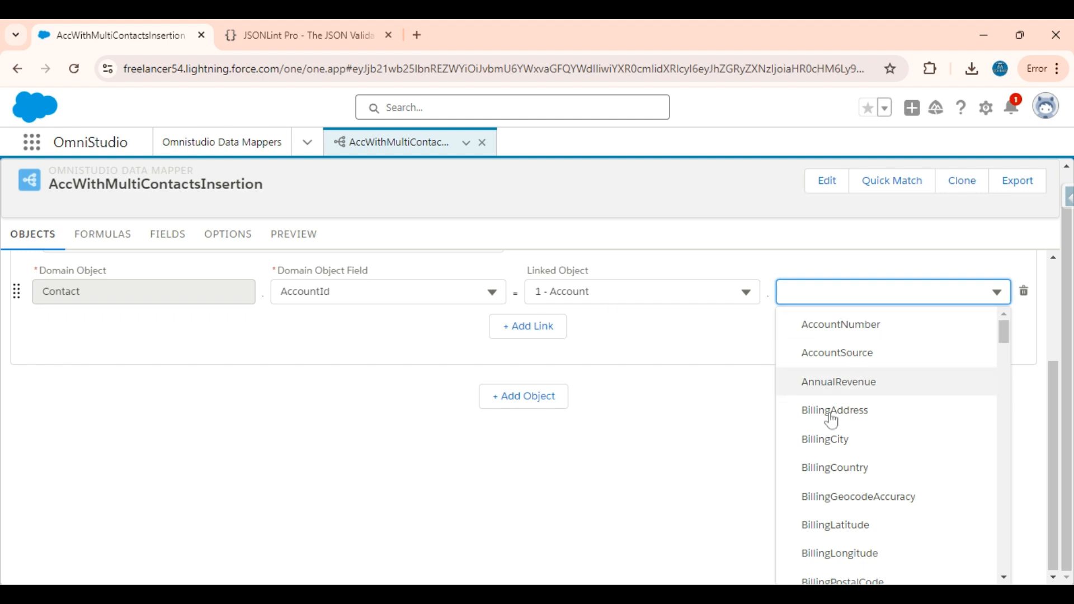
scroll(832, 503, "down", 5)
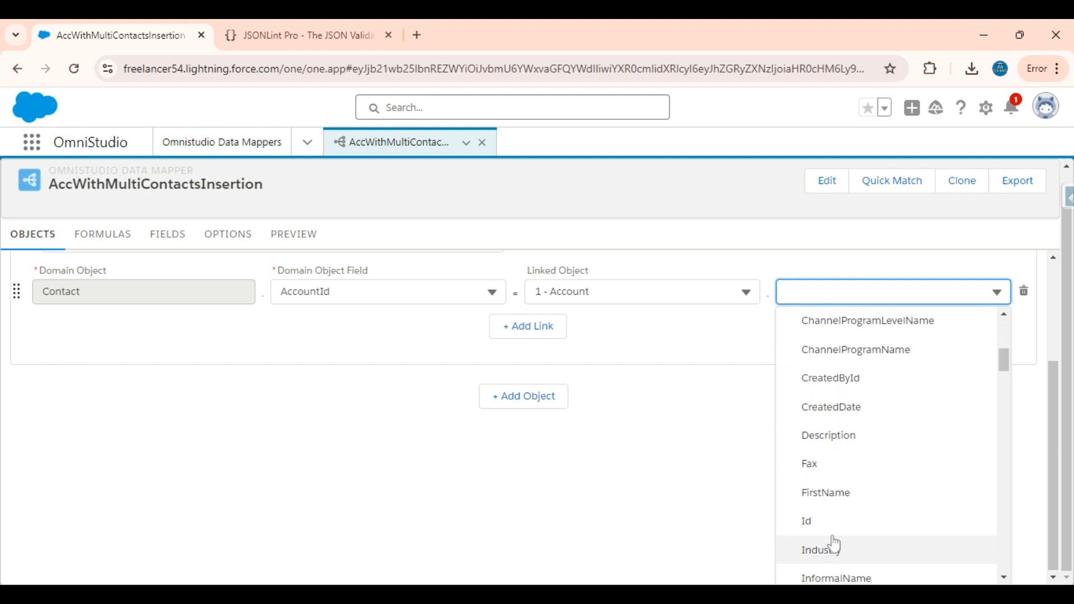
scroll(835, 411, "up", 1)
left_click(817, 548)
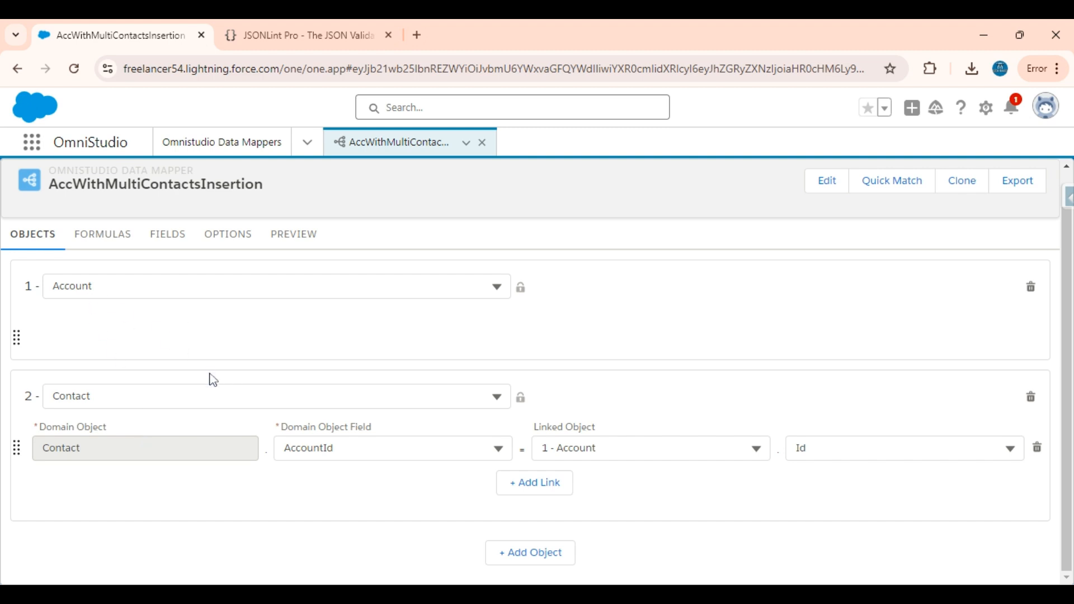
Paste the copied single-account JSON sample as the input JSON for the data mapper's field mappings
left_click(169, 235)
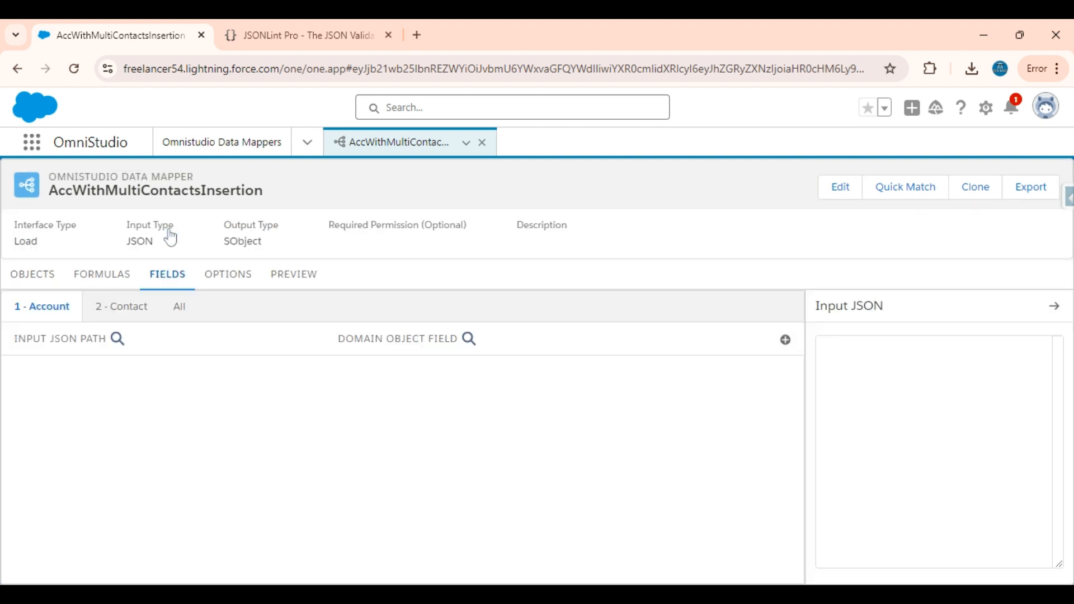
left_click(837, 345)
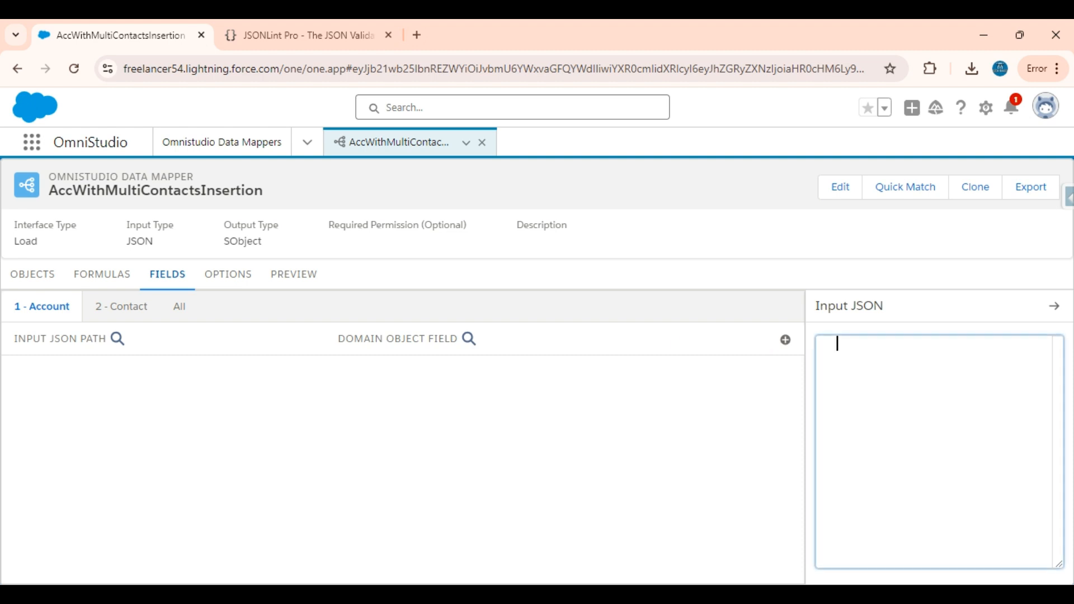
key("ctrl+v")
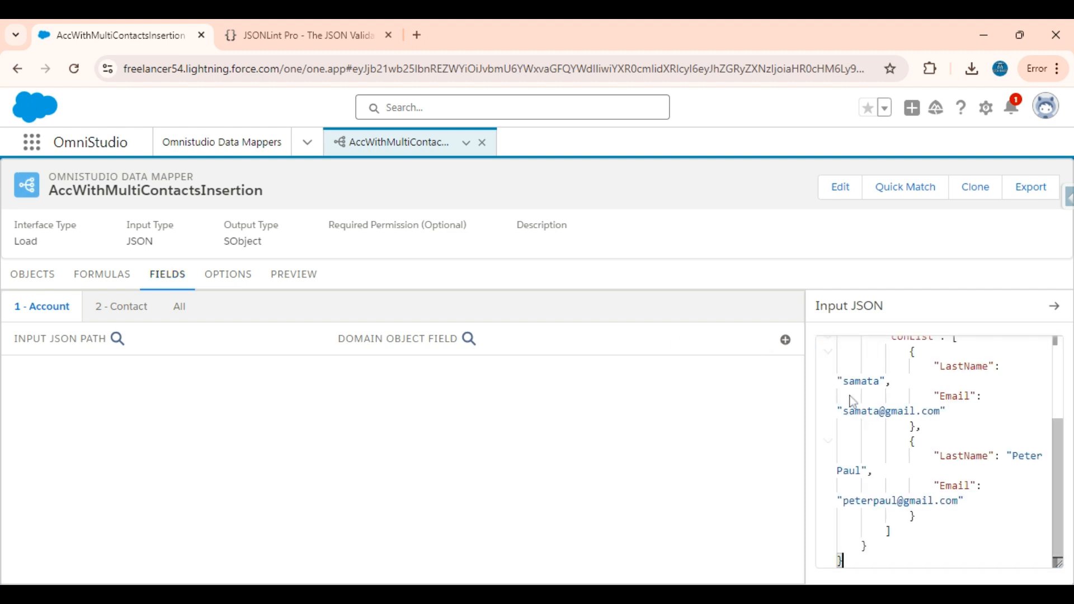
scroll(940, 447, "up", 3)
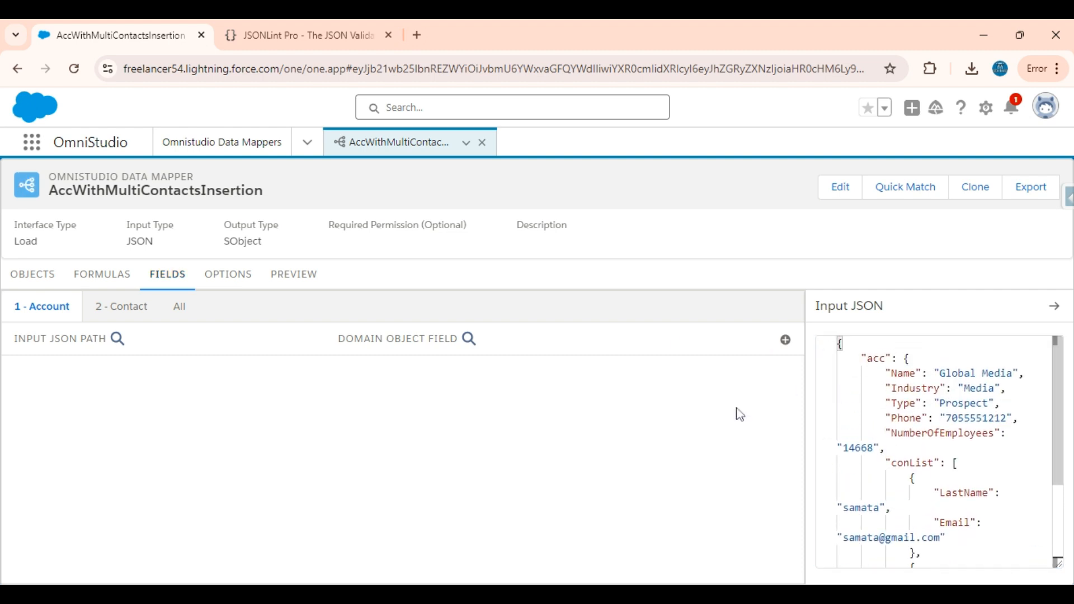
Add an Account field mapping from the input path acc:Industry to the Industry field
left_click(785, 340)
left_click(364, 338)
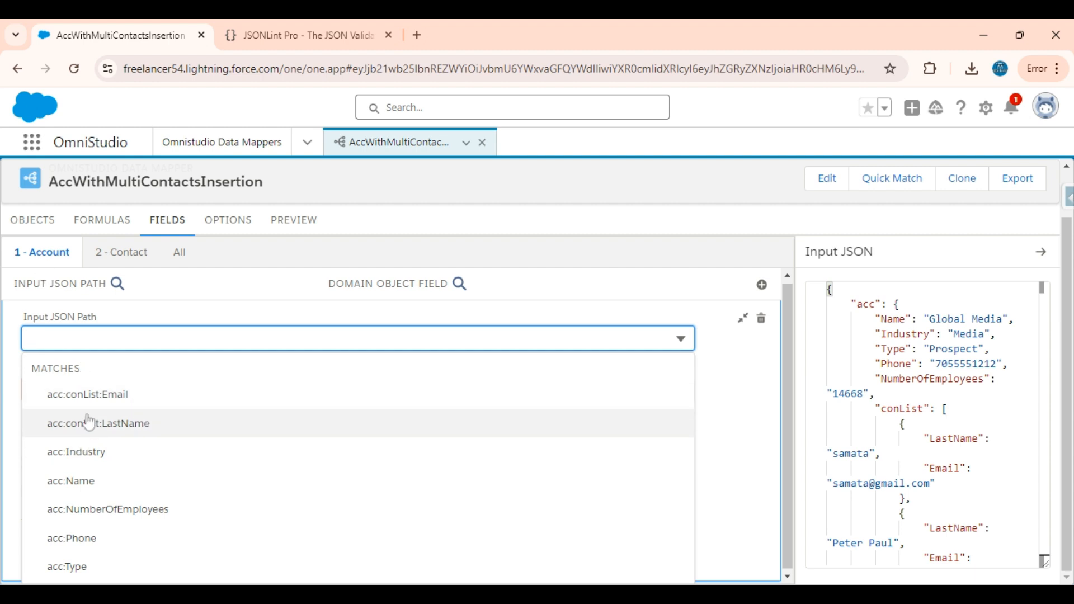
left_click(96, 451)
left_click(112, 340)
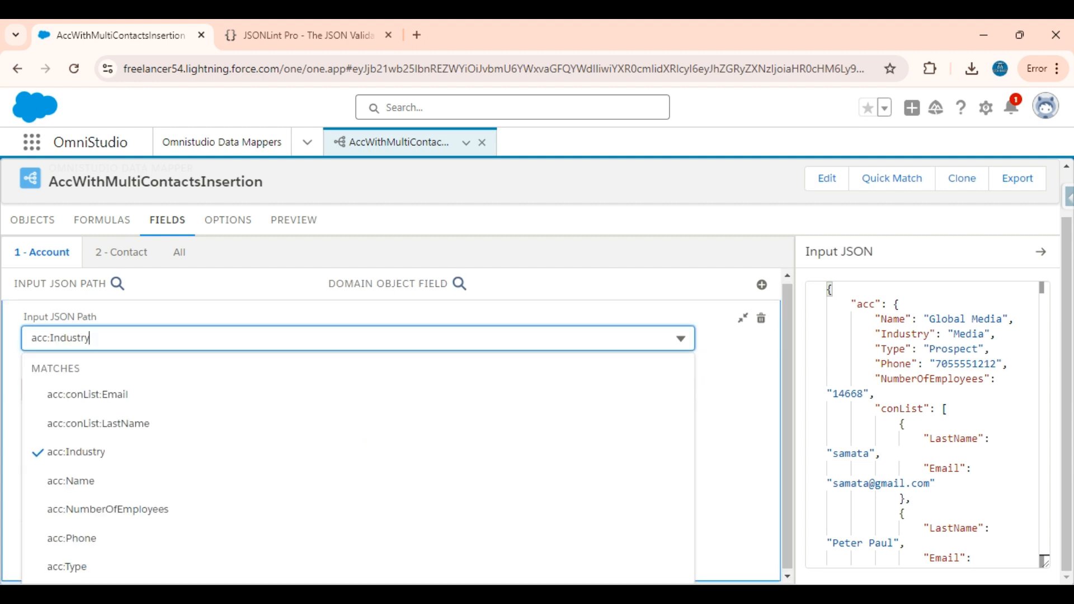
key("ctrl+a")
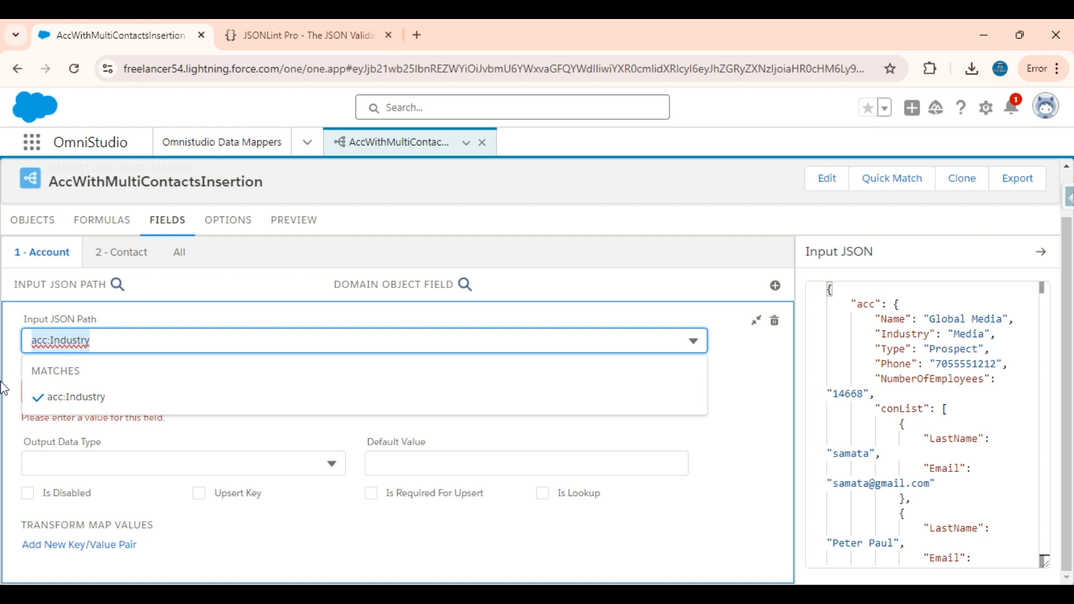
left_click(11, 395)
left_click(56, 392)
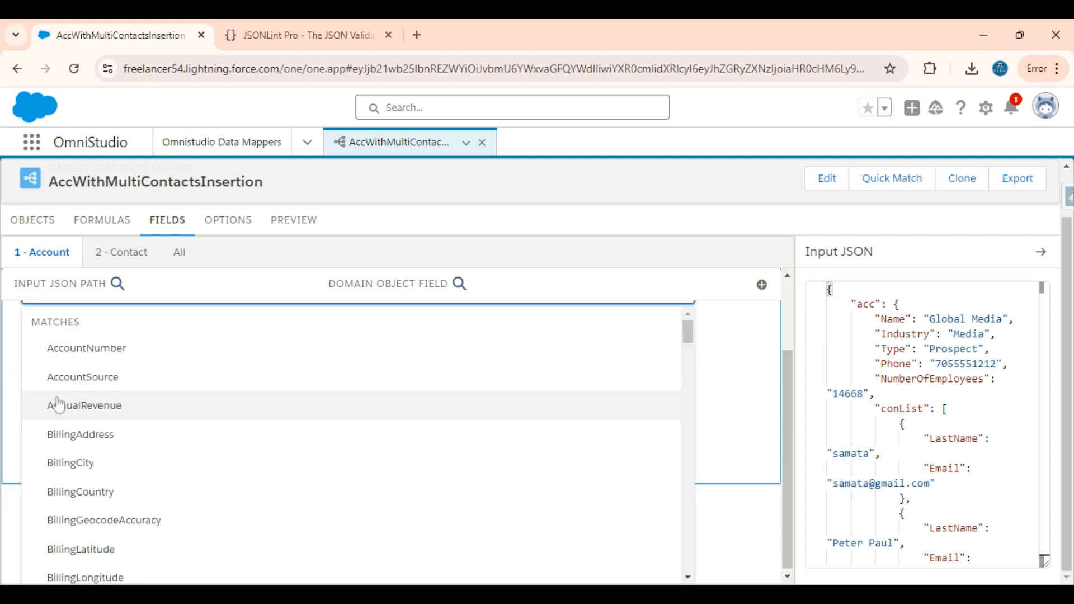
type("Indu")
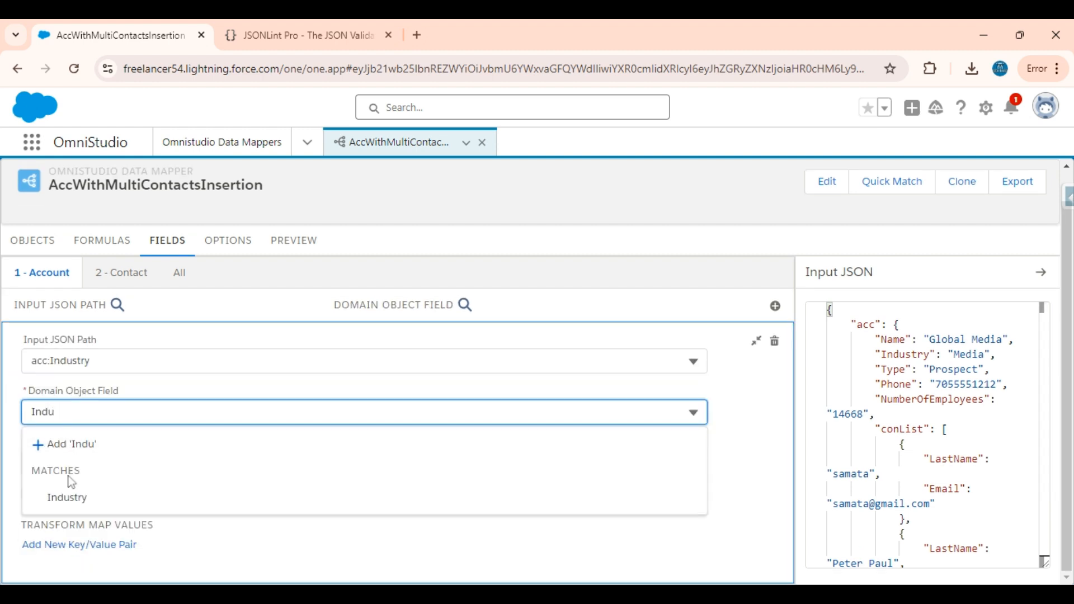
left_click(68, 497)
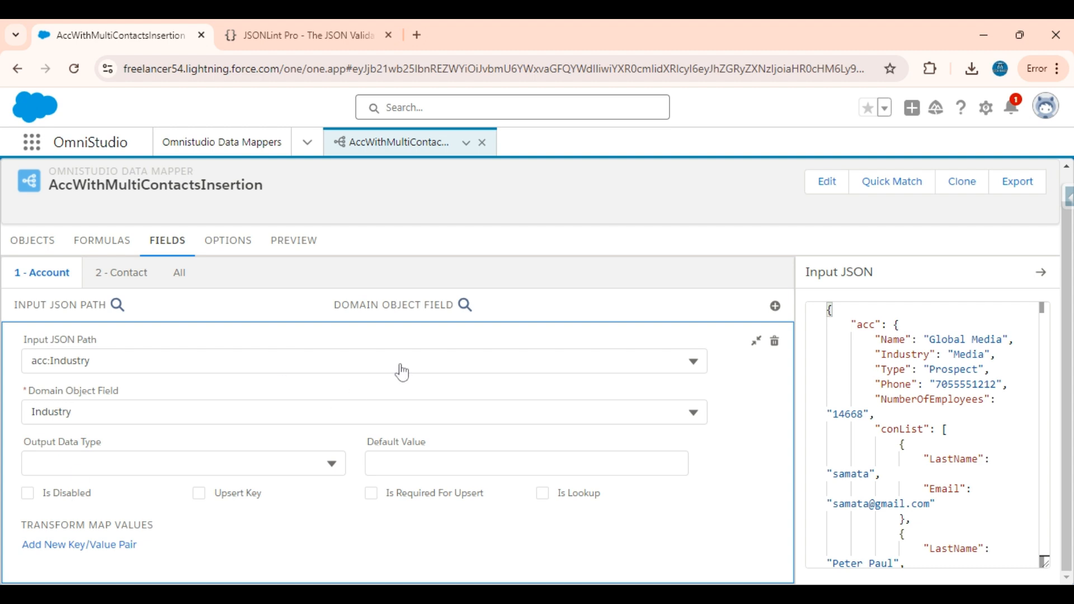
left_click(756, 341)
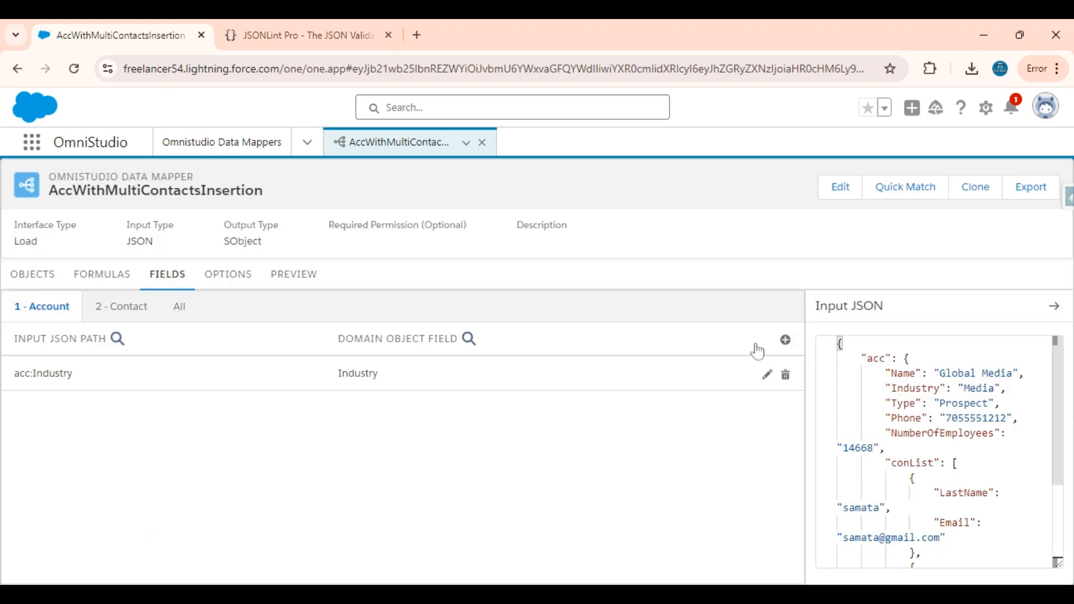
Add an Account field mapping from the input path acc:Name to the Name field
left_click(786, 339)
left_click(118, 373)
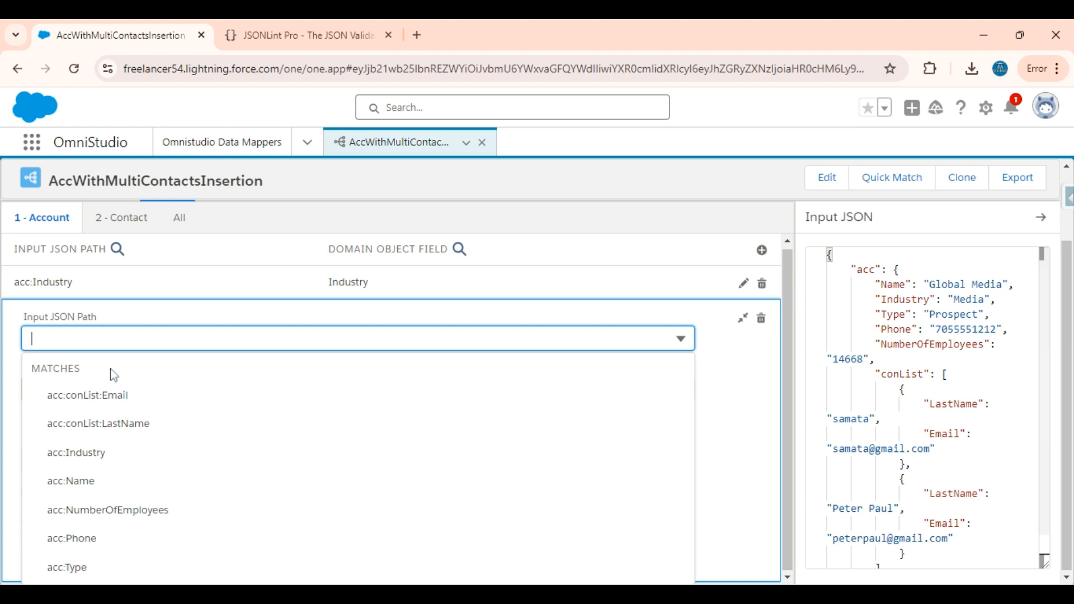
left_click(71, 481)
left_click(68, 390)
type("Name")
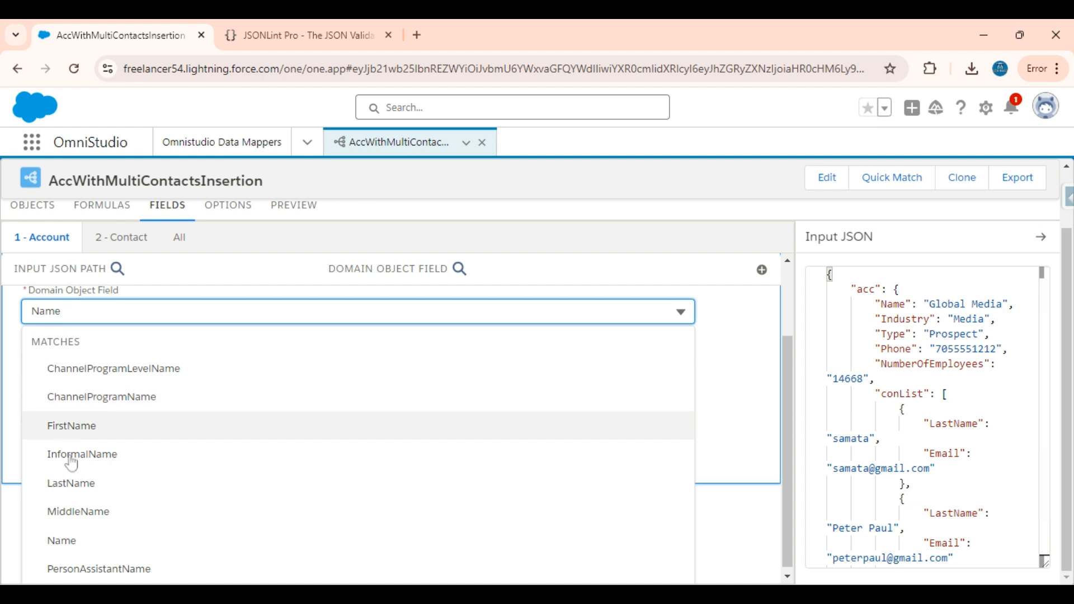
left_click(66, 541)
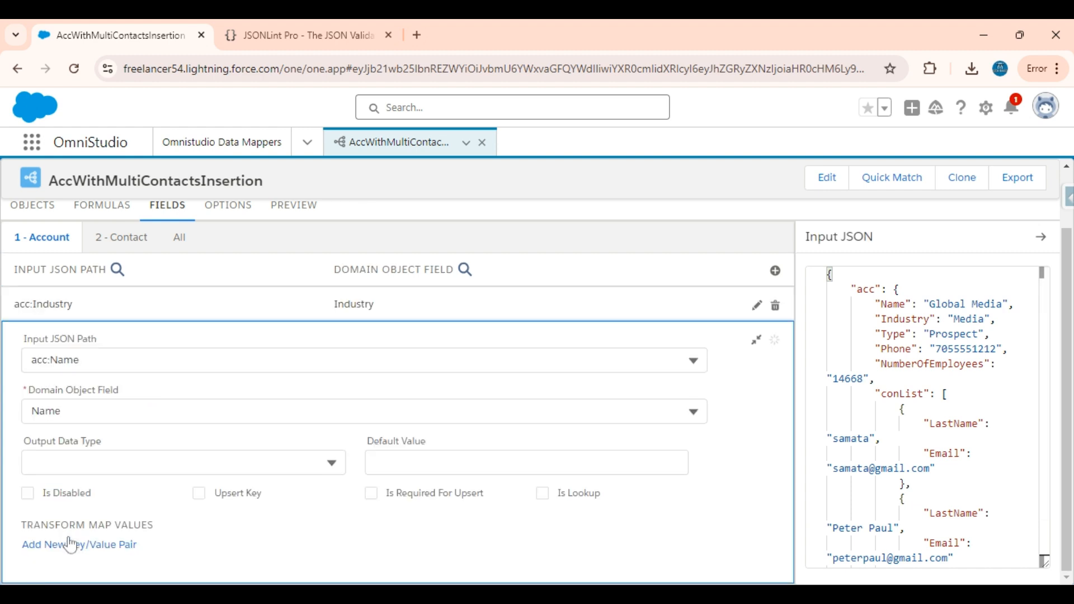
left_click(758, 351)
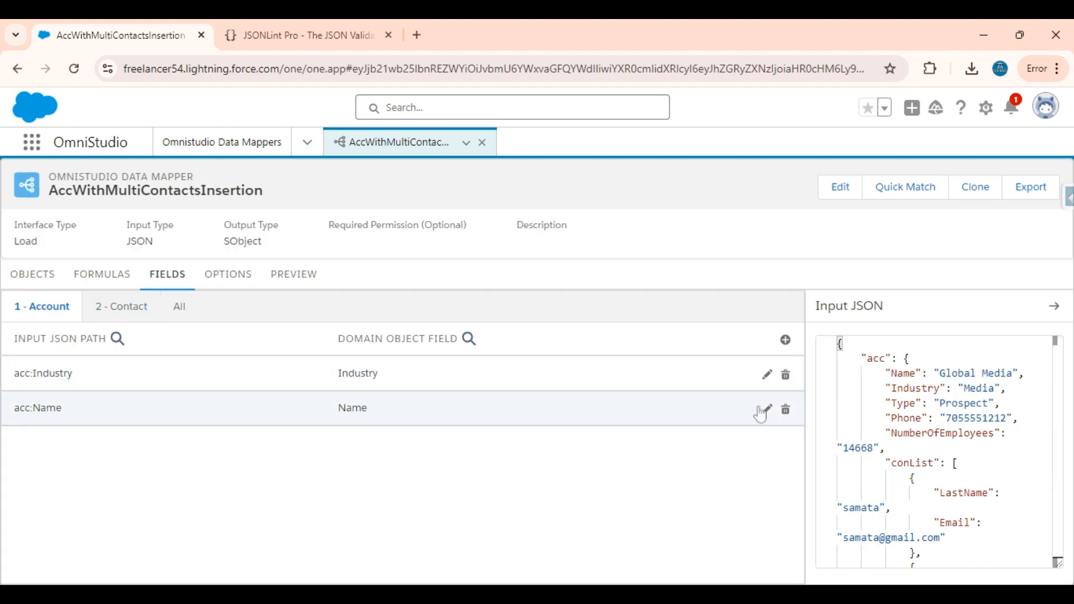
Add an Account field mapping from the input path acc:NumberOfEmployees to the NumberOfEmployees field
left_click(785, 340)
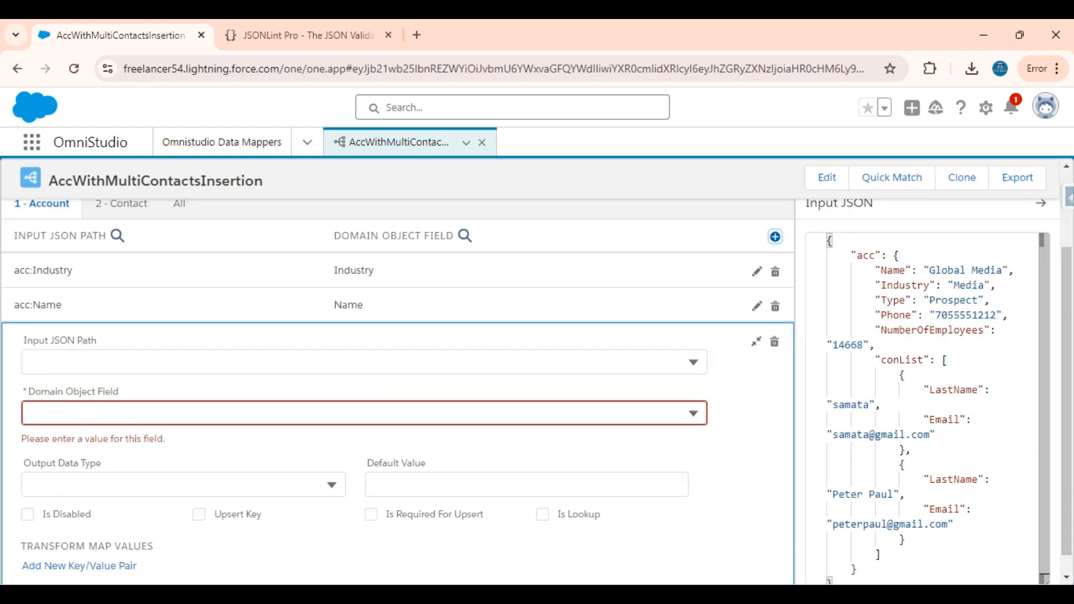
left_click(136, 361)
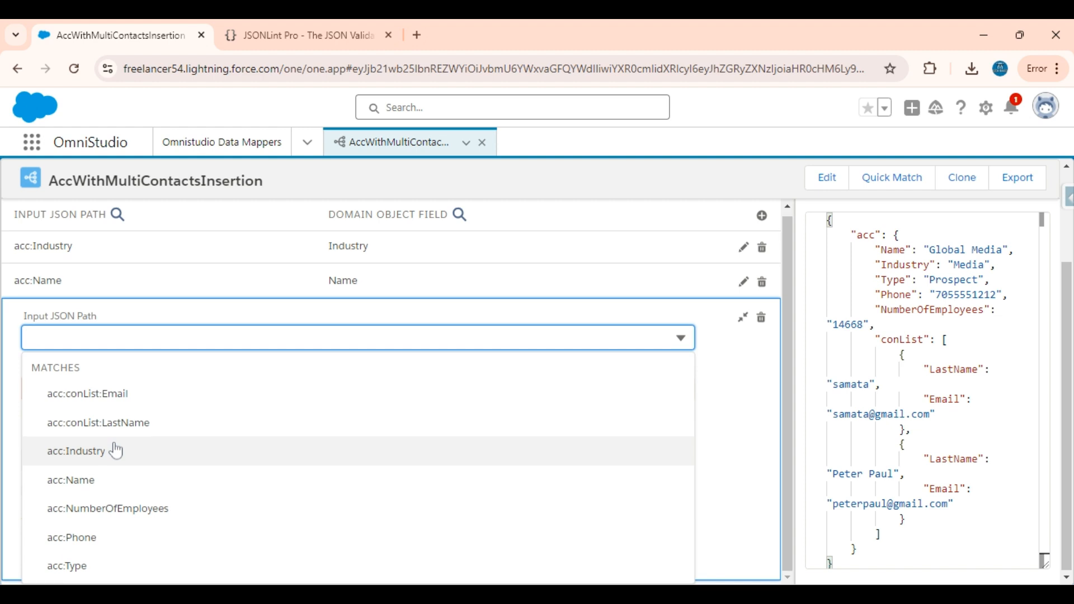
left_click(112, 509)
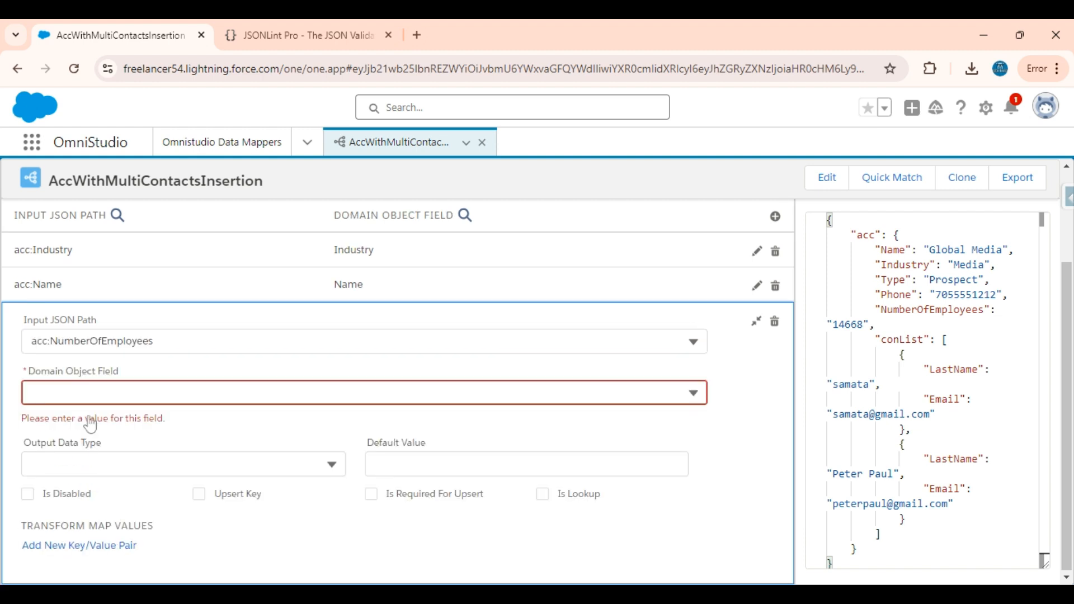
left_click(86, 393)
type("Numb")
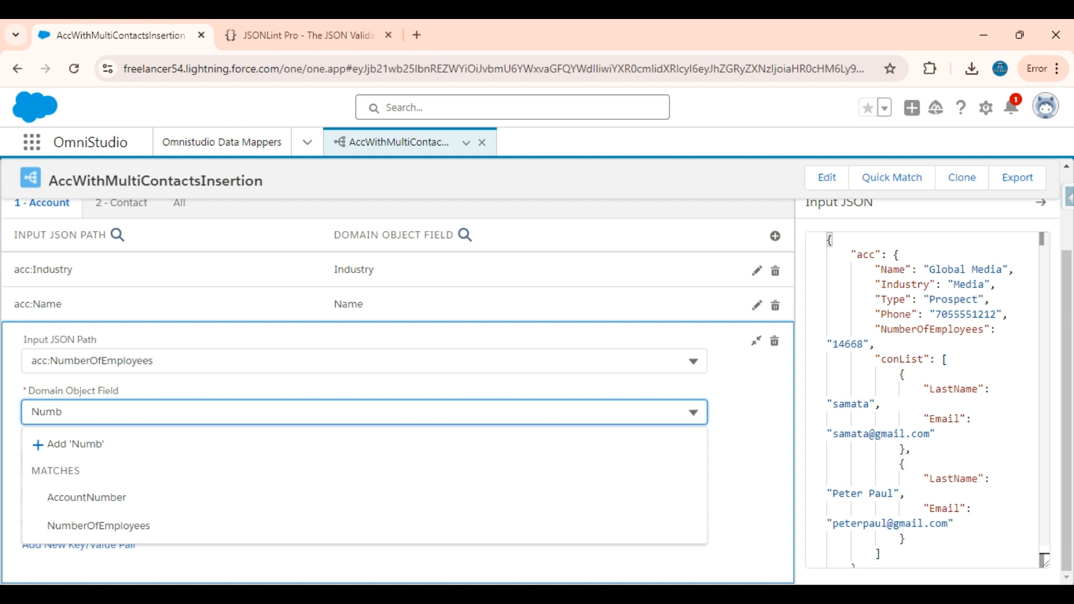
left_click(106, 526)
Add an Account field mapping from the input path acc:Phone to the Phone field
left_click(776, 235)
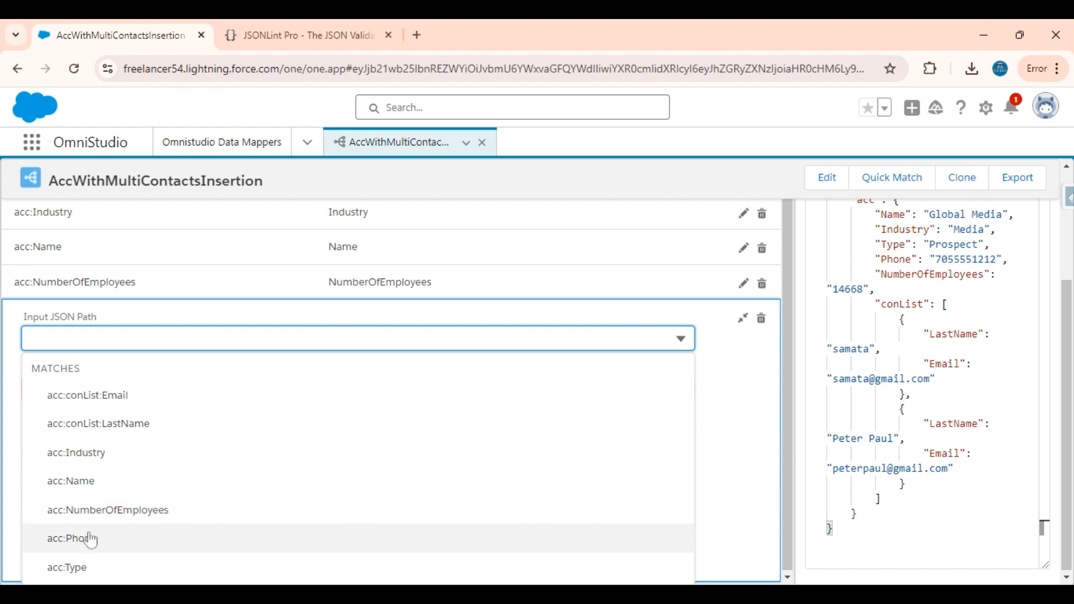
left_click(81, 540)
left_click(72, 392)
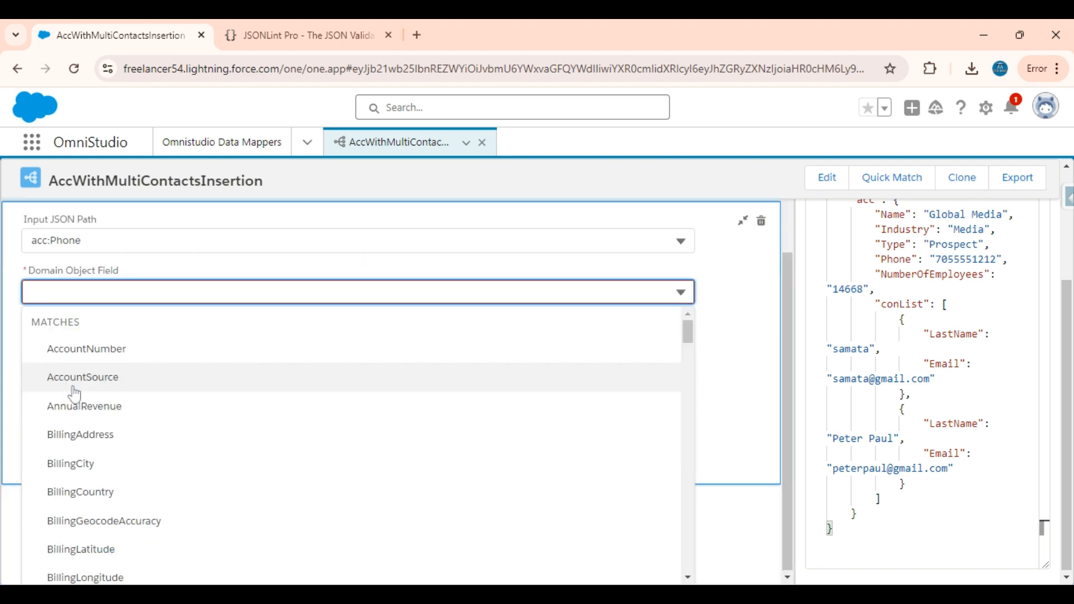
type("Phone")
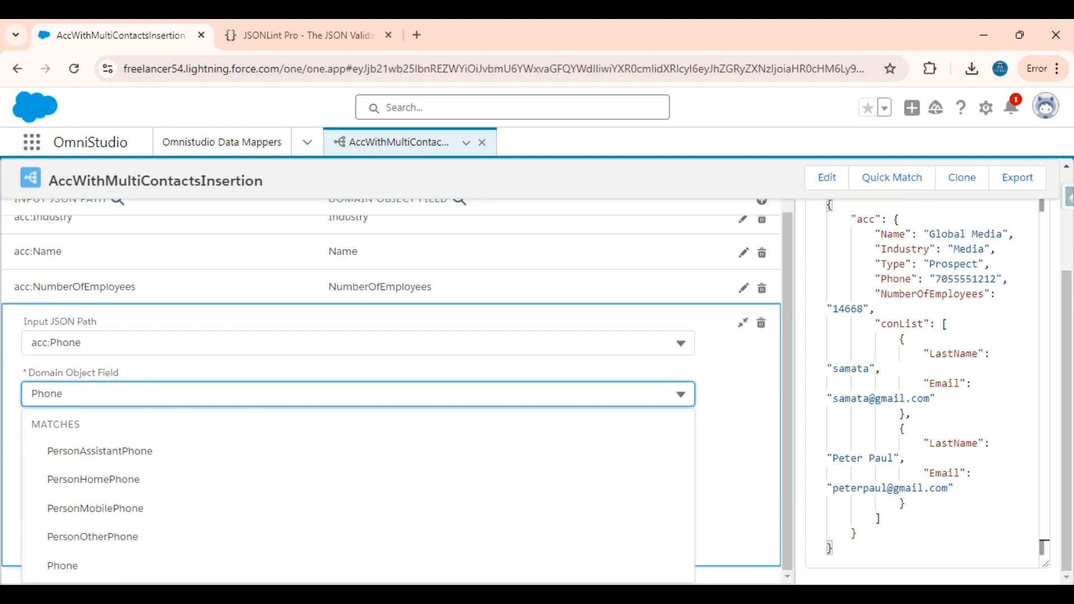
left_click(61, 564)
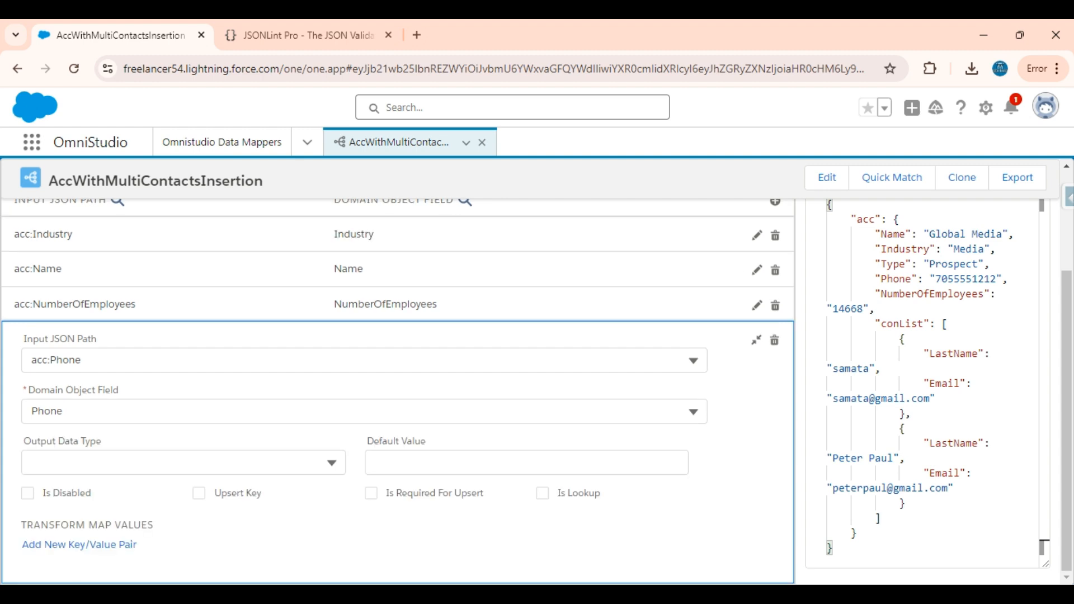
left_click(757, 342)
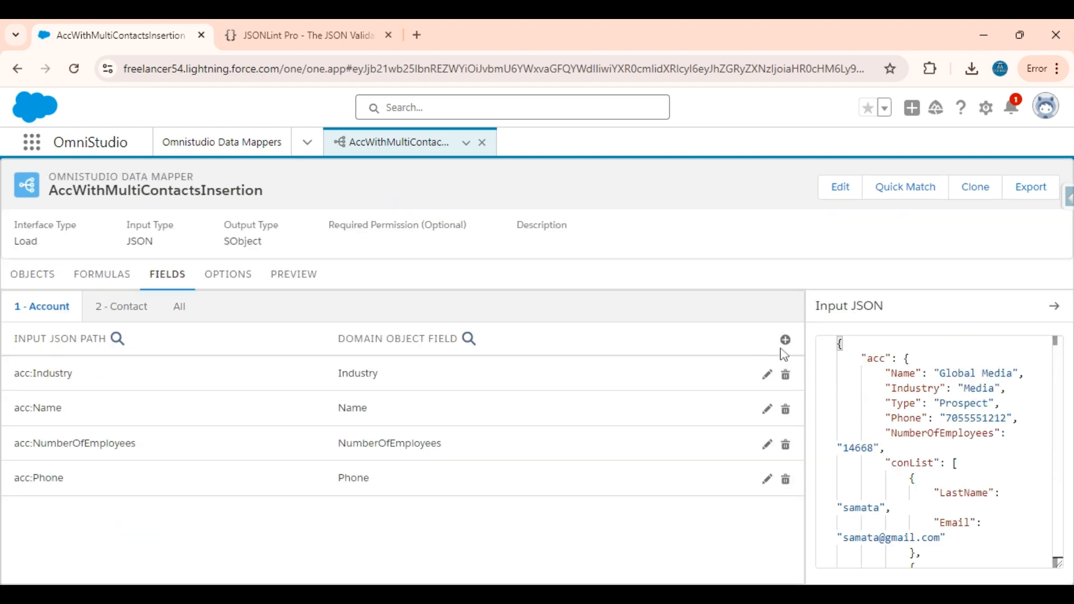
Add an Account field mapping from the input path acc:Type to the Type field
left_click(785, 341)
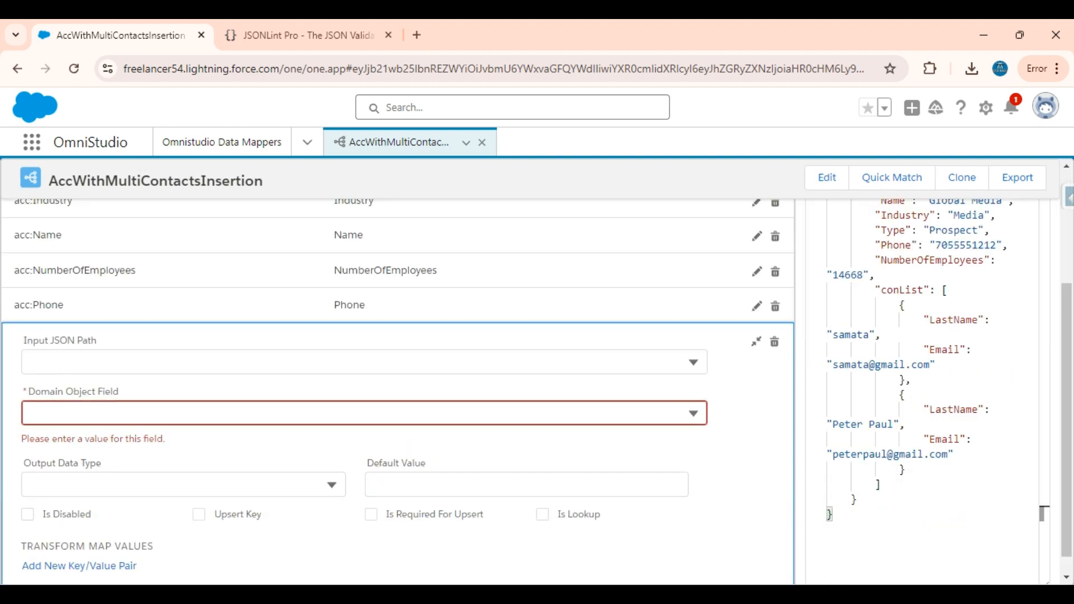
left_click(101, 362)
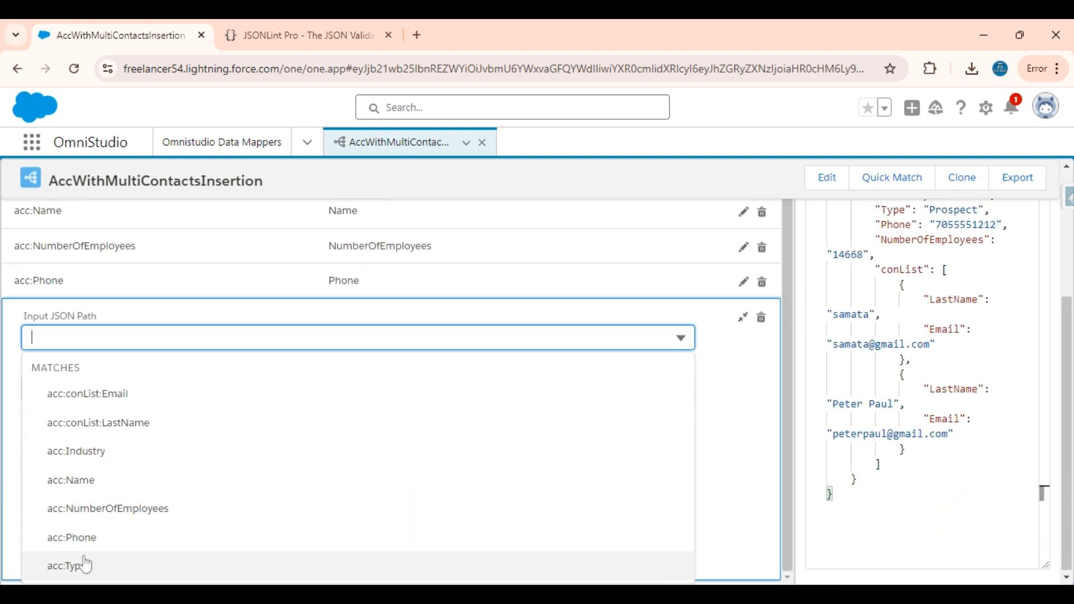
left_click(84, 565)
left_click(70, 391)
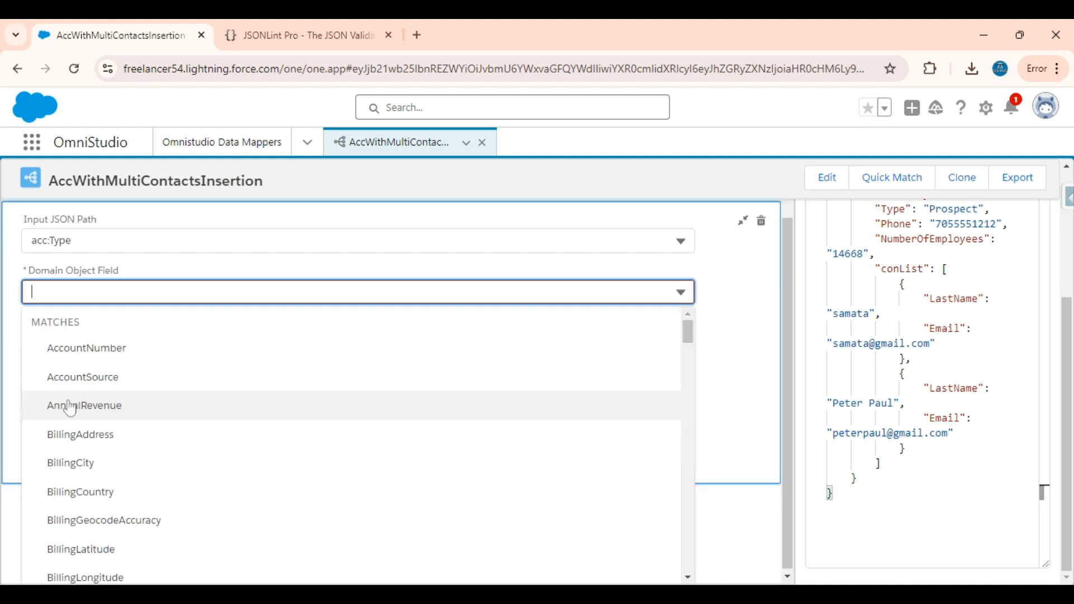
type("Type")
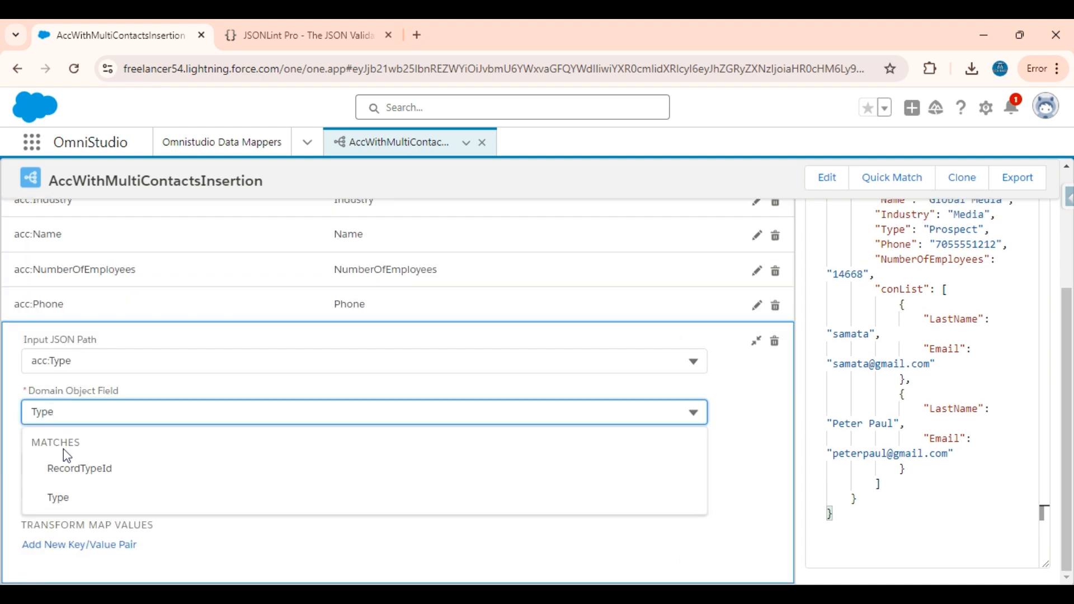
left_click(58, 498)
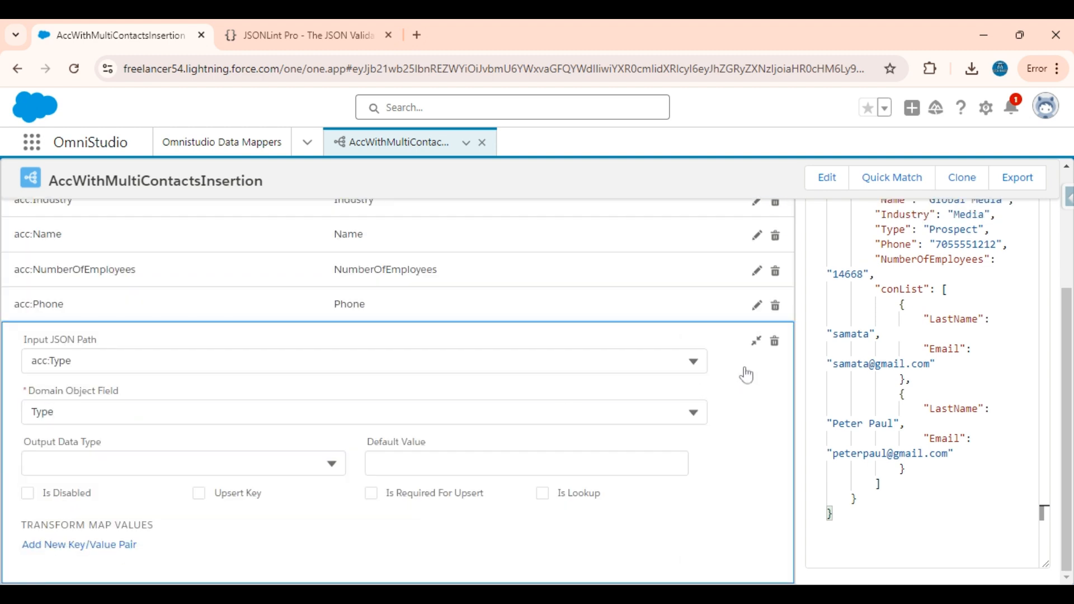
left_click(757, 343)
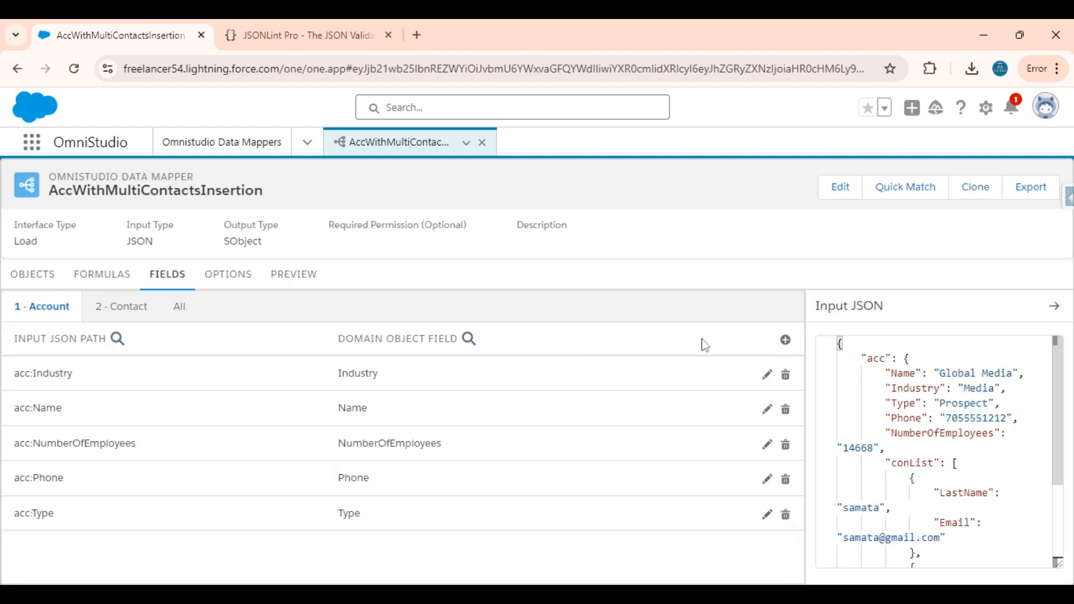
Review the Contact object's AccountId mapping details and compare them with the link defined between Contact and Account
left_click(119, 312)
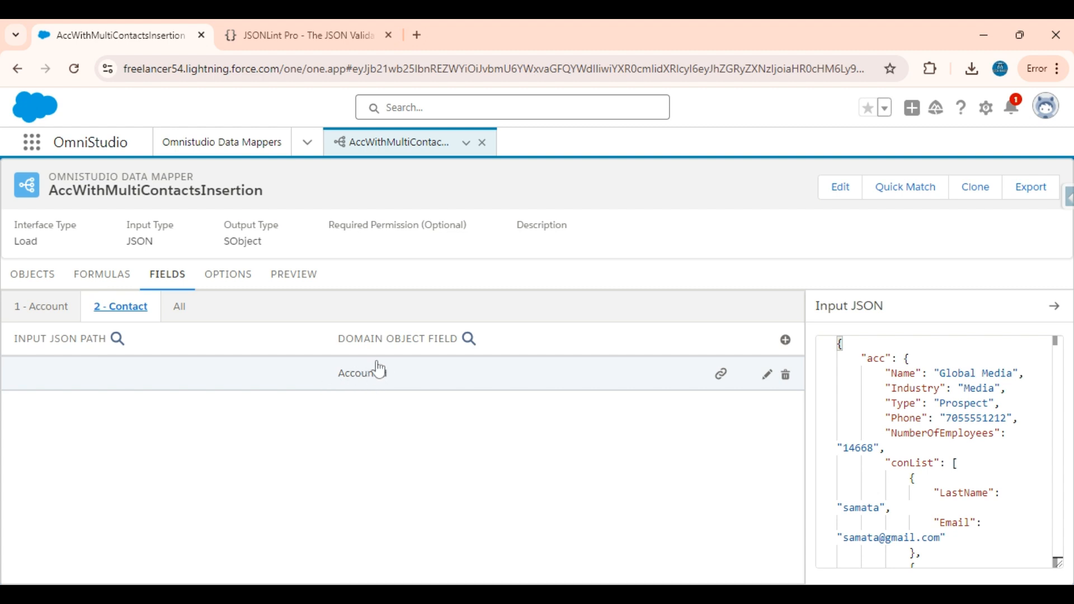
left_click(401, 384)
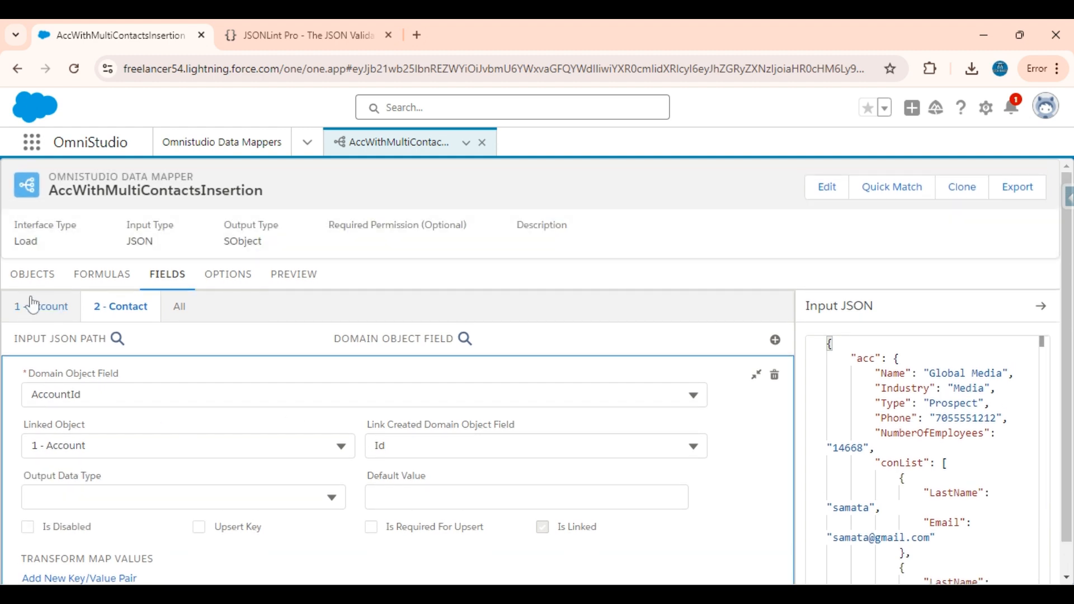
left_click(755, 375)
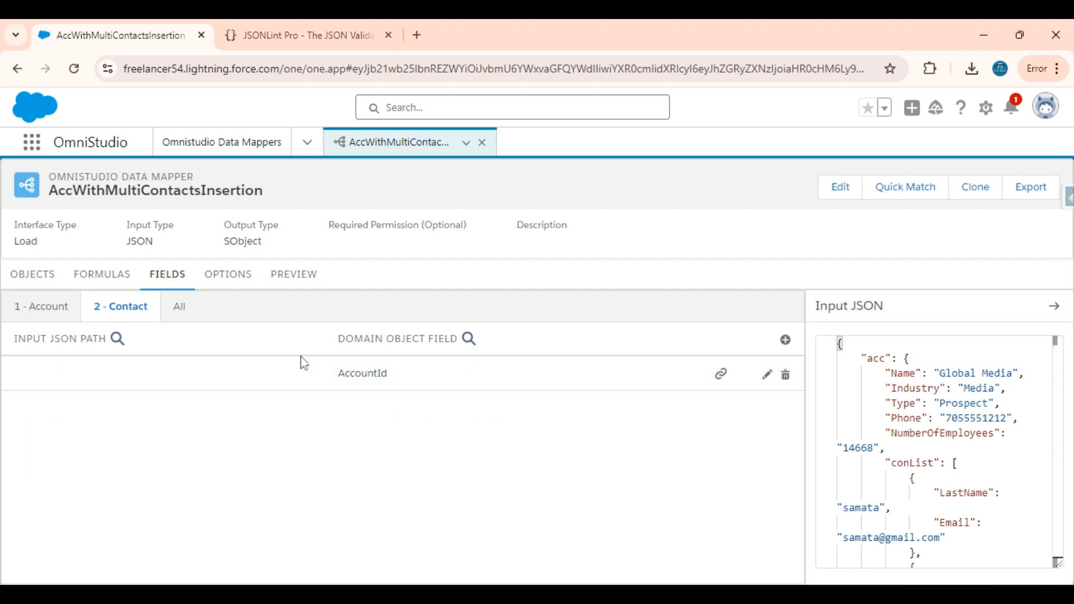
left_click(33, 274)
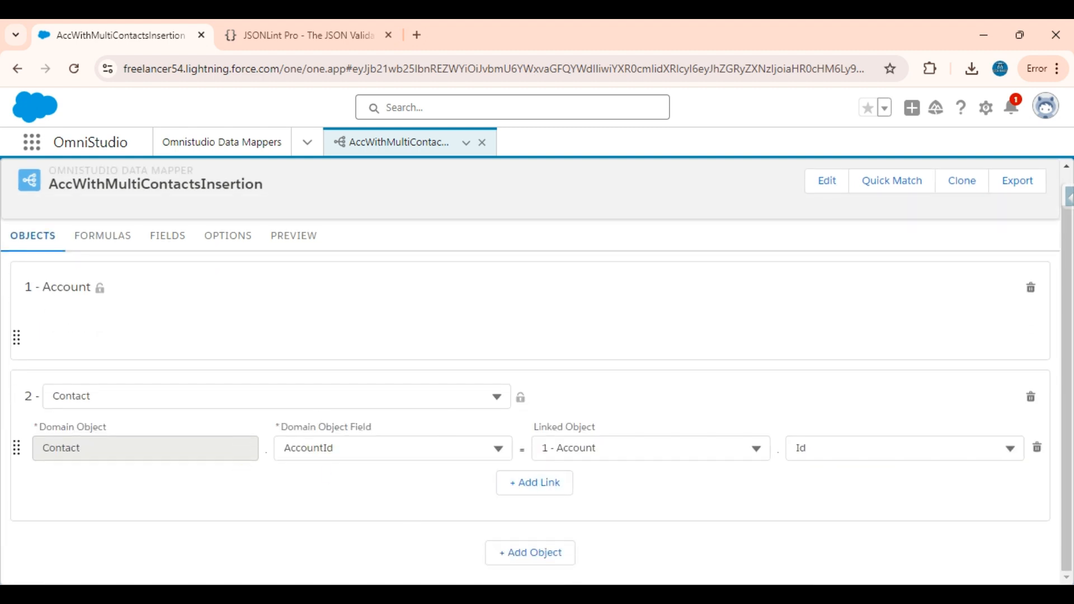
left_click(166, 241)
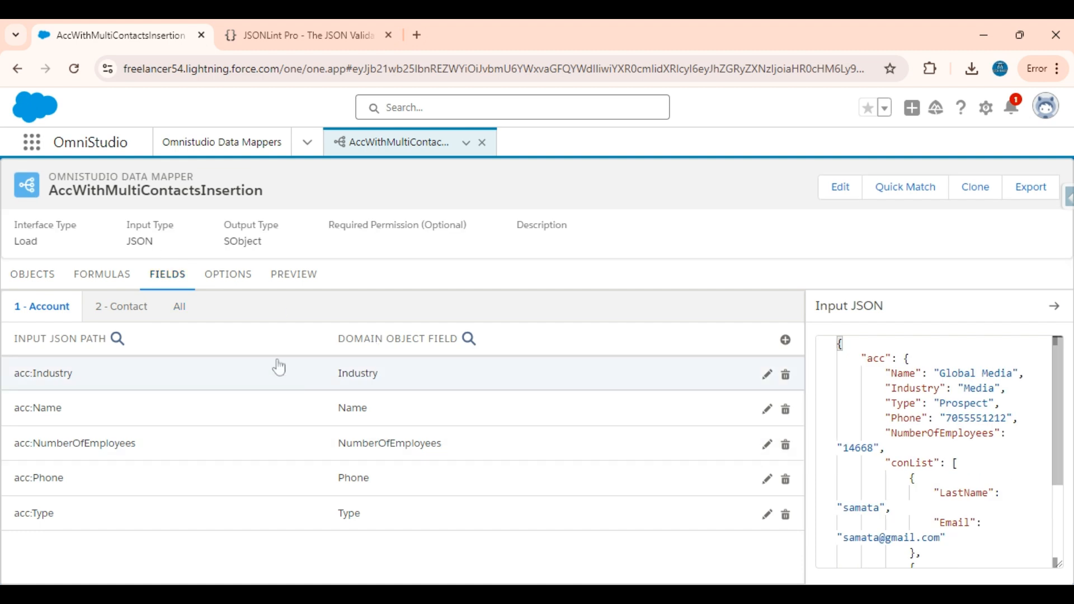
Add a Contact field mapping from the input path acc:conList:Email to the Email field
left_click(121, 307)
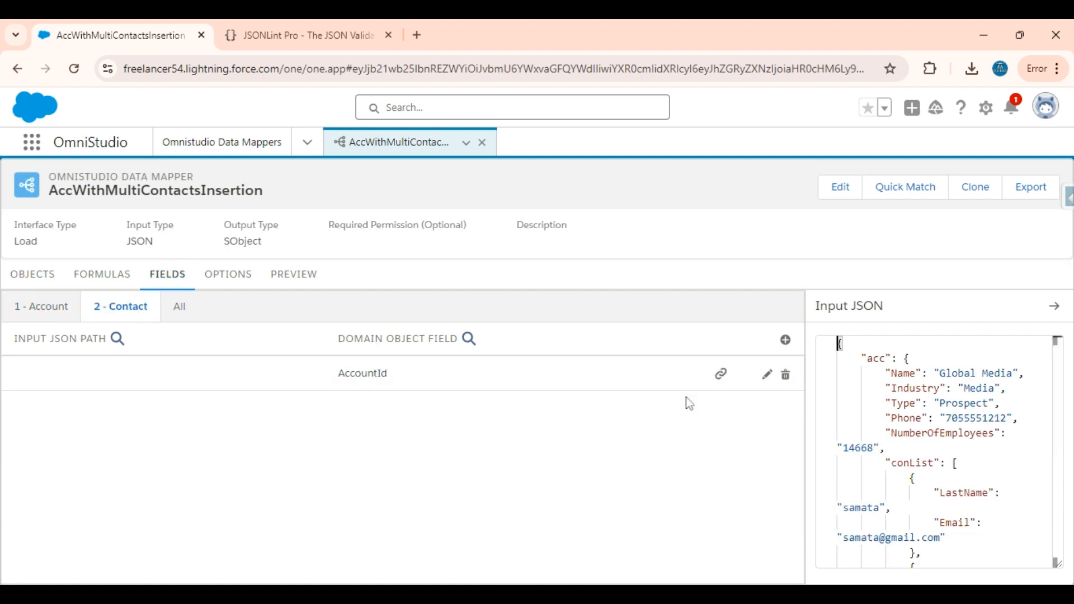
left_click(786, 340)
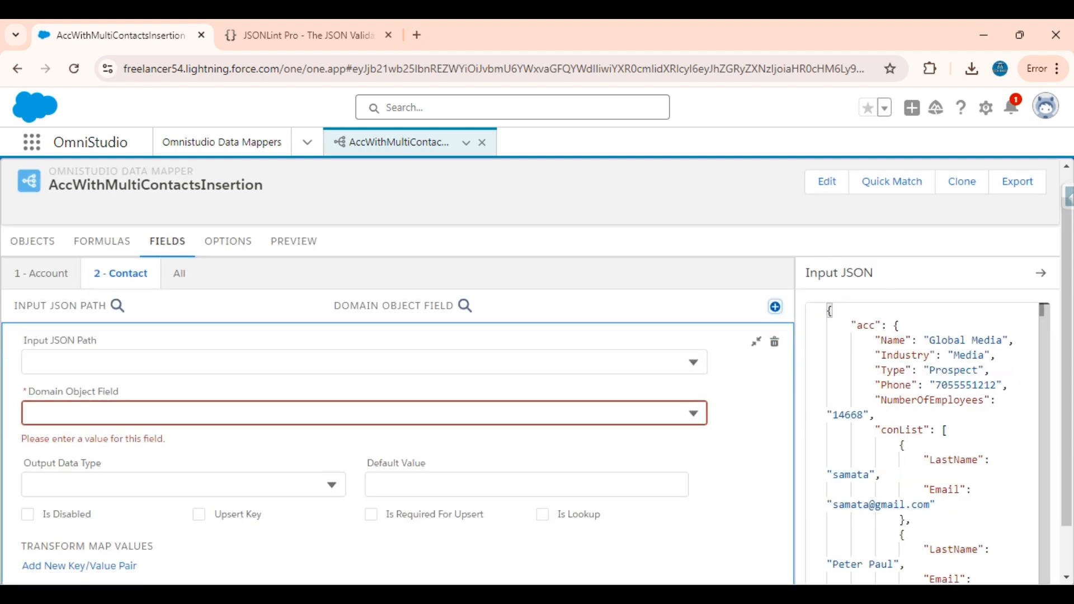
left_click(276, 366)
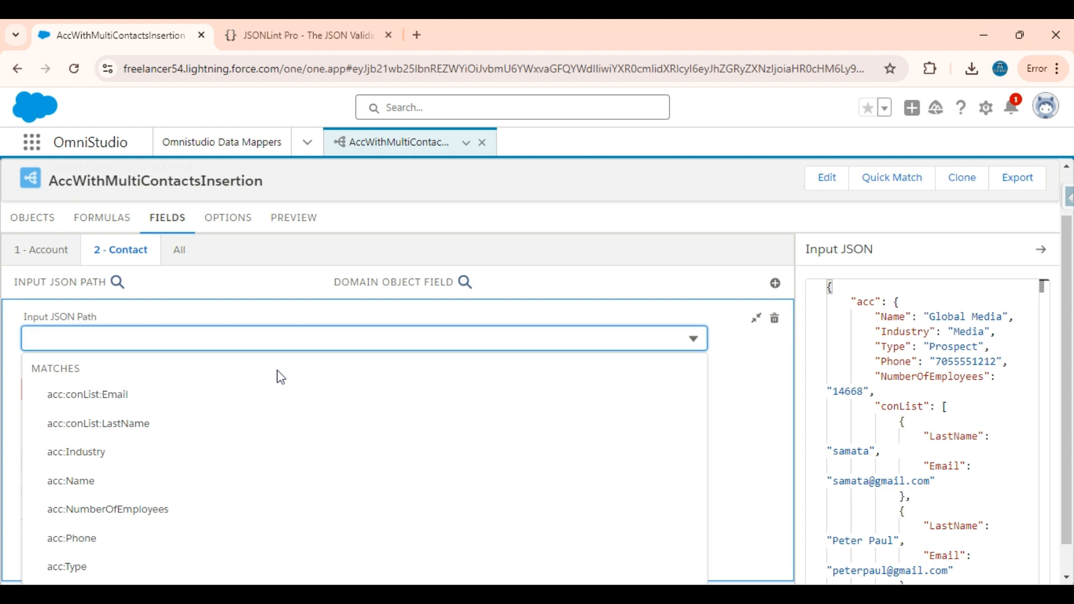
left_click(133, 401)
left_click(73, 392)
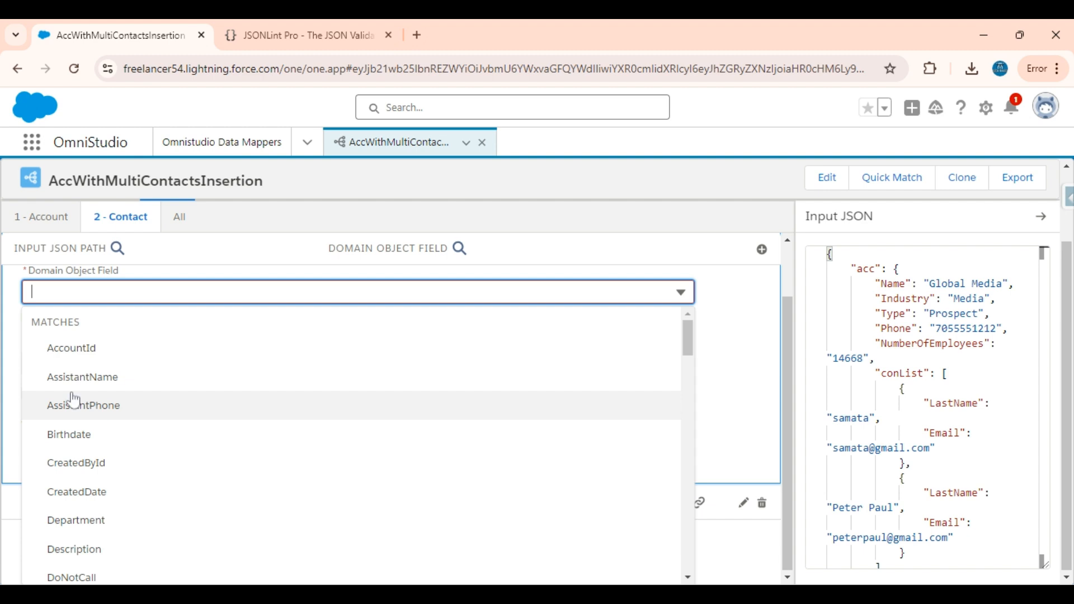
type("email")
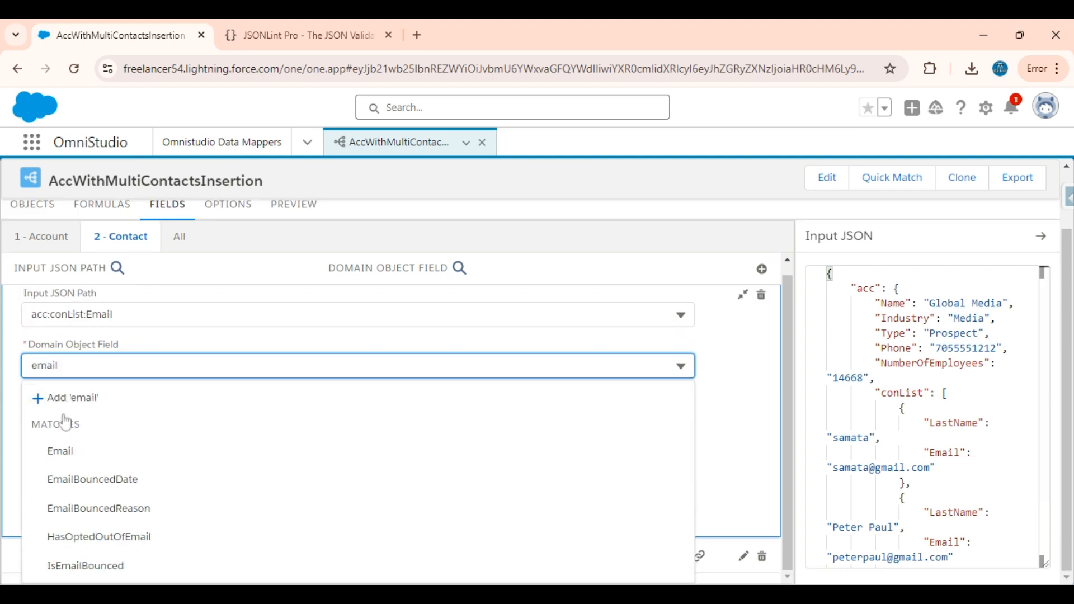
left_click(62, 451)
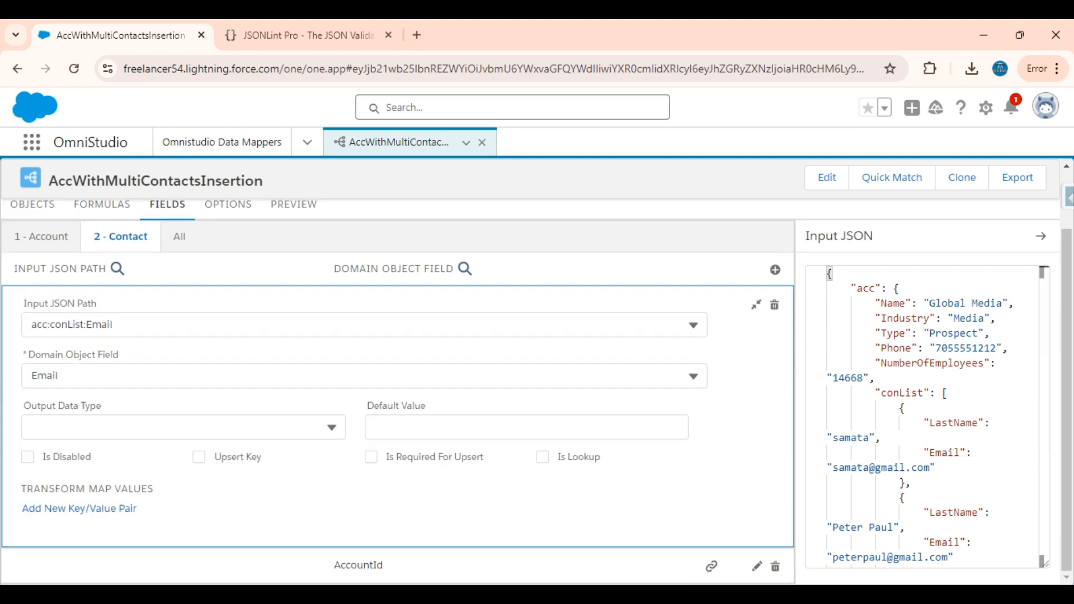
left_click(756, 304)
Add a Contact field mapping from the input path acc:conList:LastName to the LastName field
left_click(785, 340)
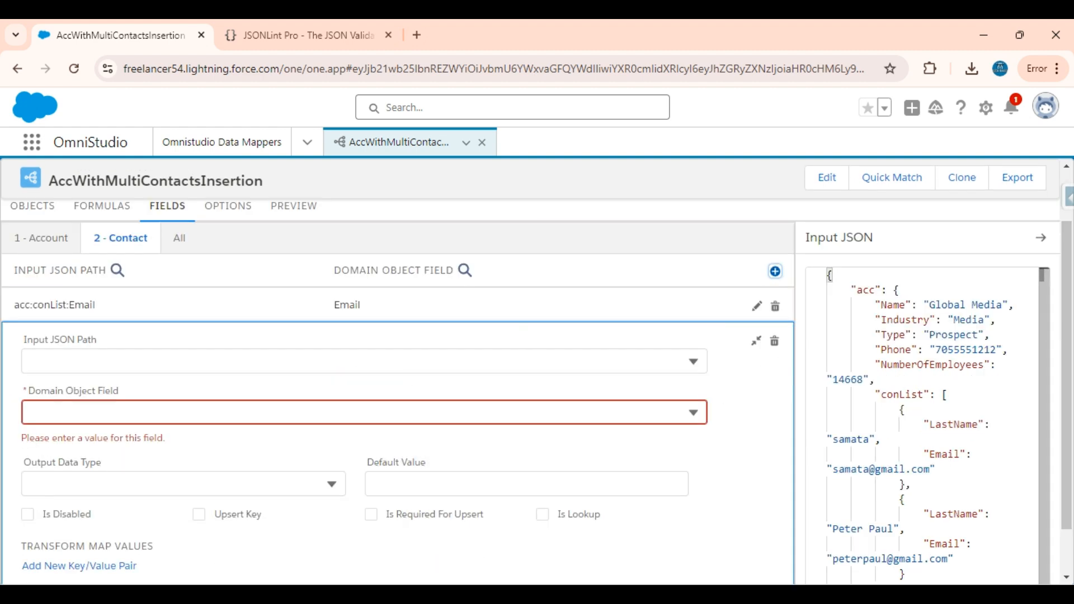
left_click(277, 363)
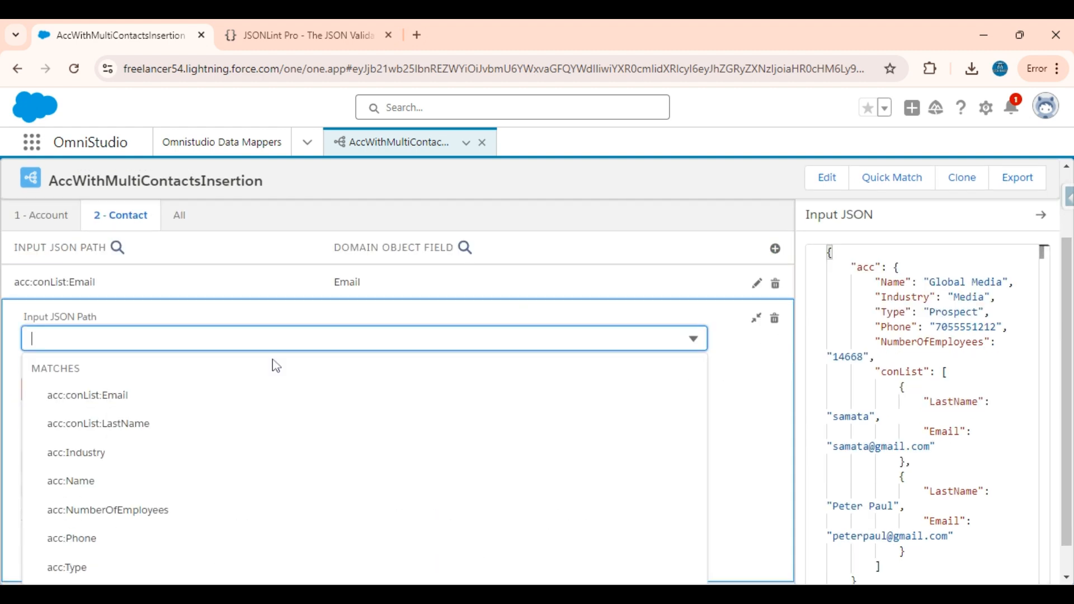
left_click(148, 432)
left_click(113, 390)
type("L")
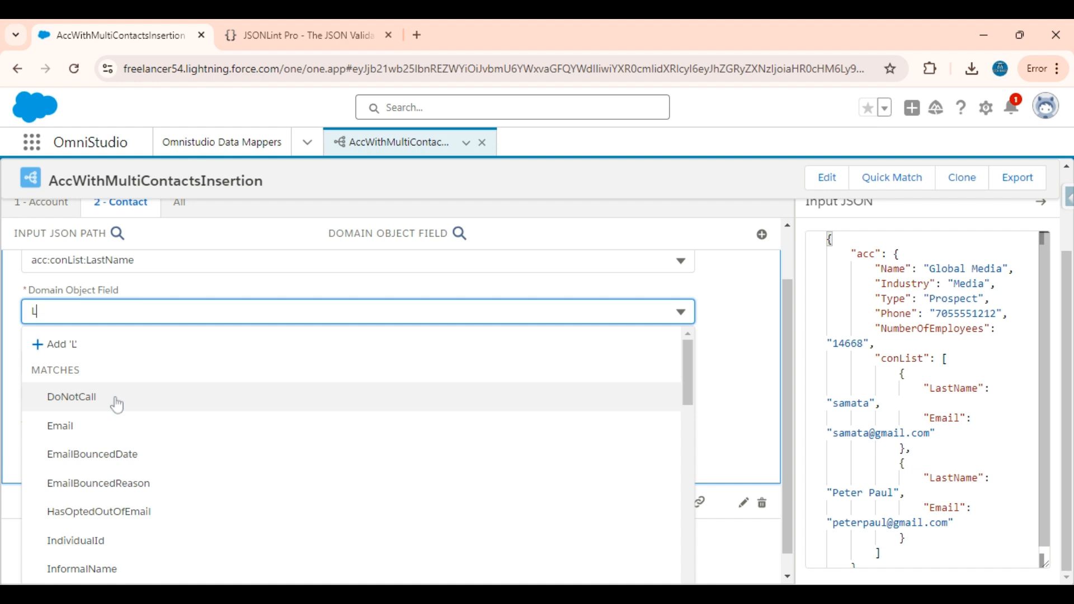
type("astNam")
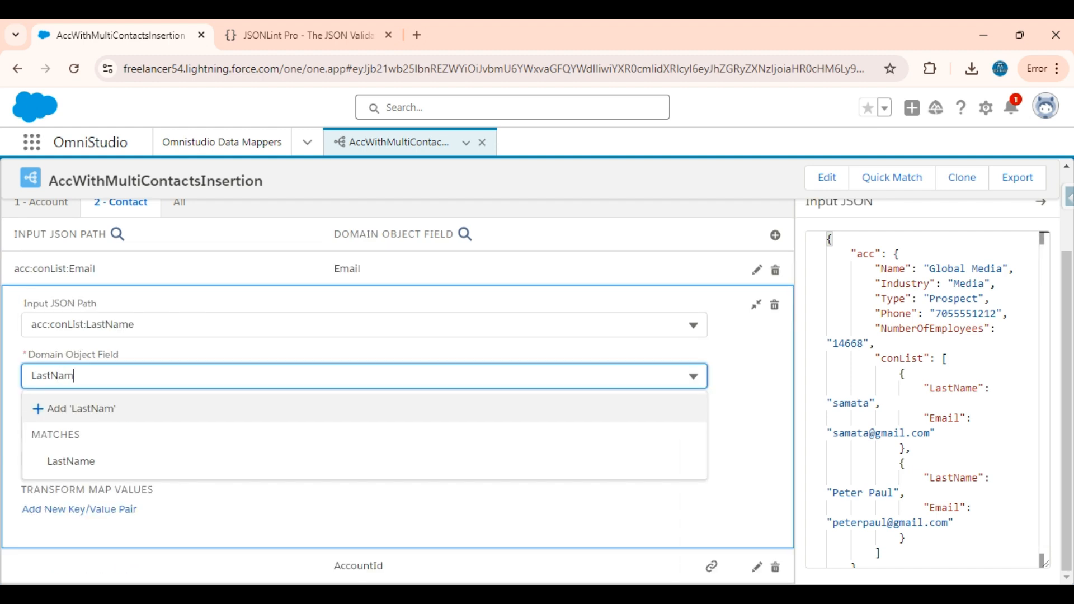
left_click(73, 461)
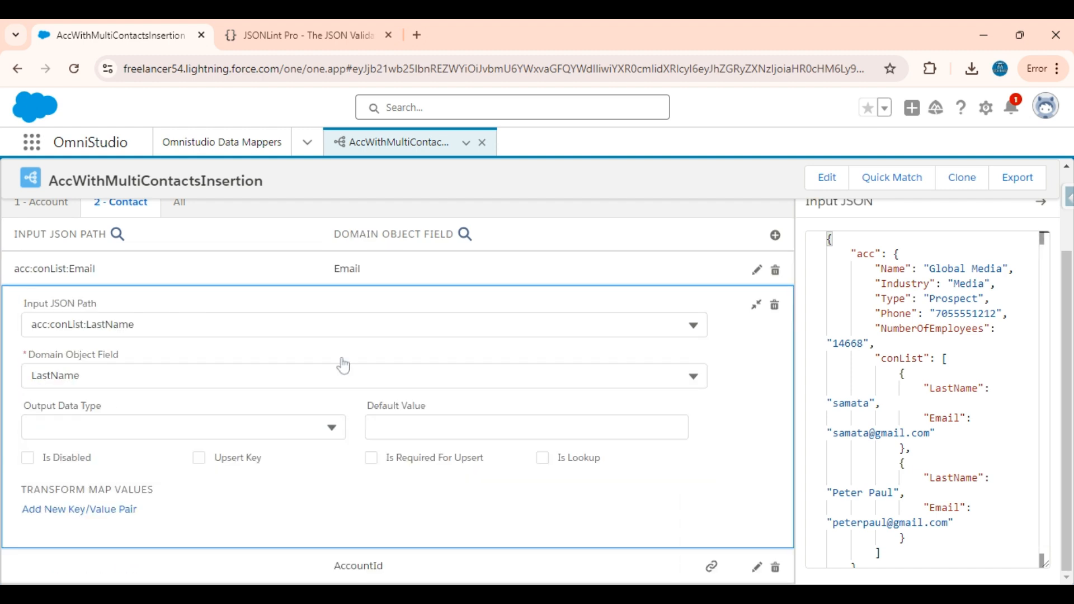
left_click(756, 307)
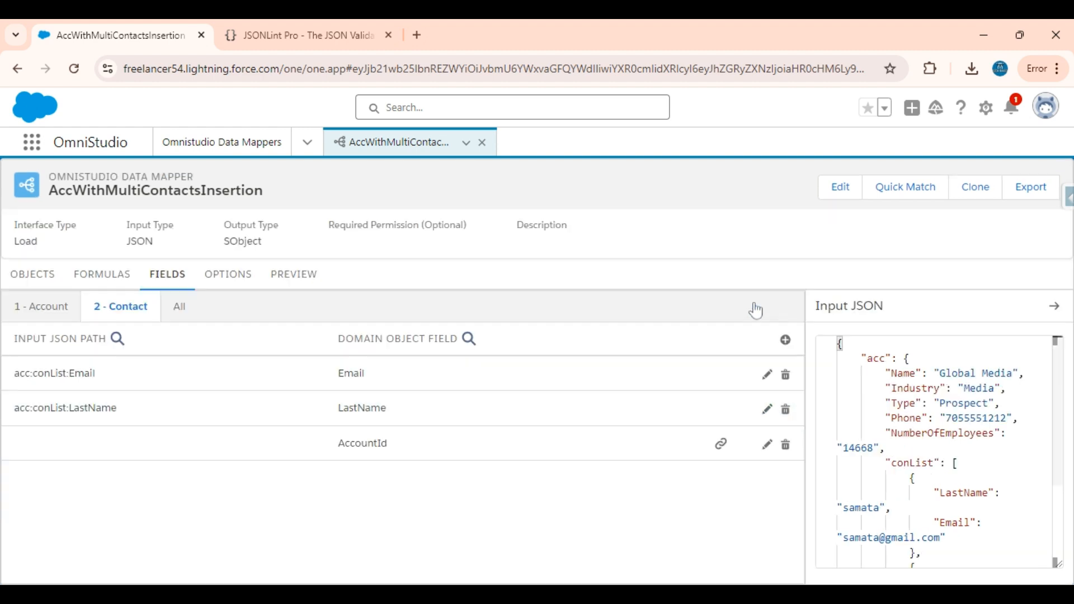
Examine the contact entries inside the conList array of the input JSON
scroll(850, 392, "down", 2)
scroll(940, 448, "down", 1)
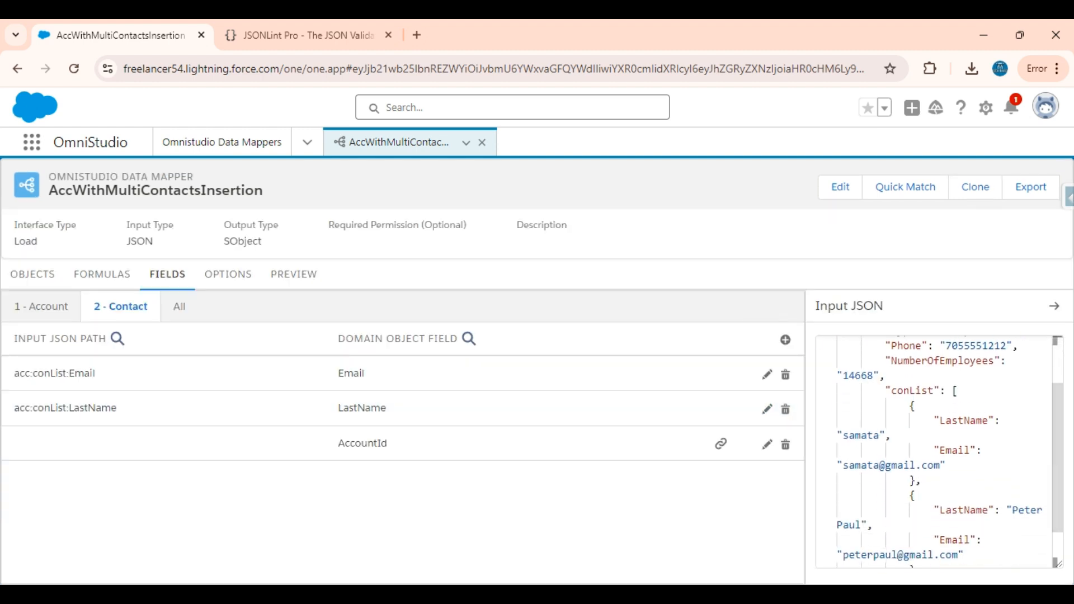
scroll(940, 448, "down", 1)
scroll(939, 448, "up", 1)
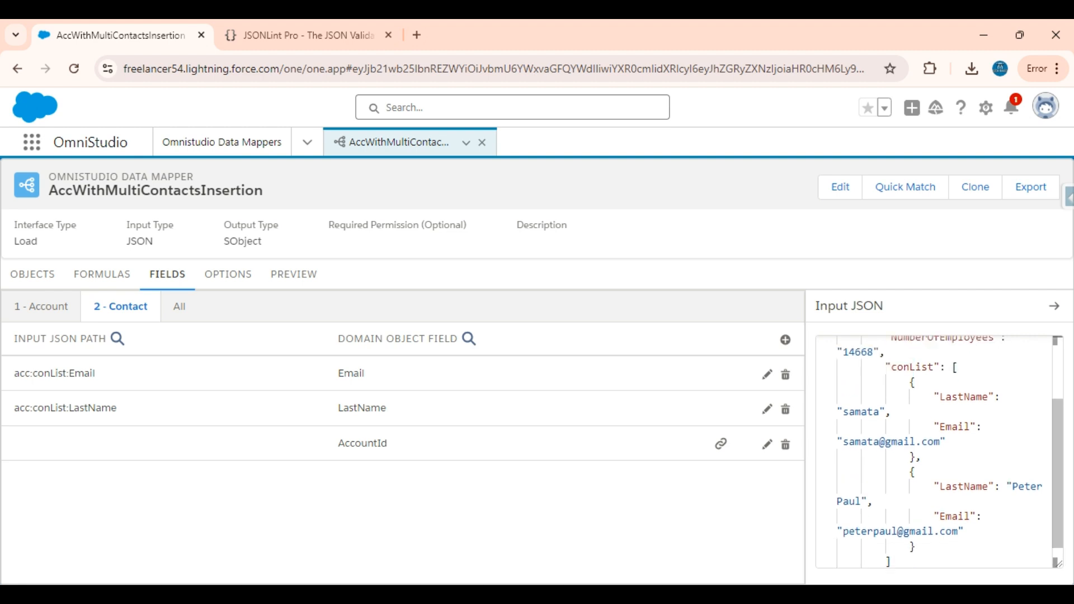
left_click_drag(954, 377, 963, 491)
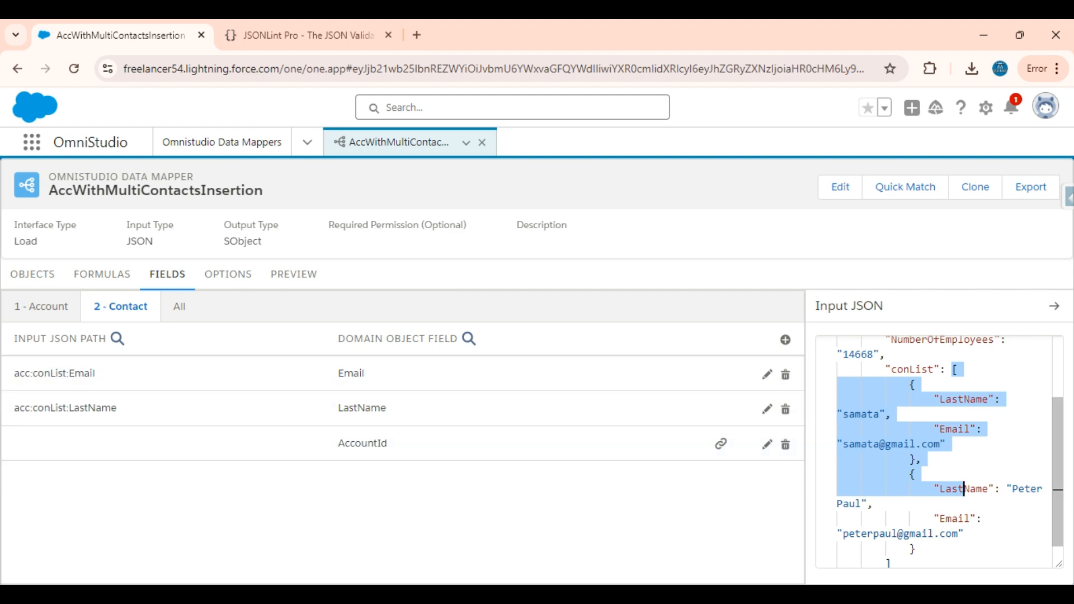
Review the combined list of Account and Contact field mappings and open the data mapper's preview input
scroll(940, 453, "down", 1)
scroll(940, 453, "up", 2)
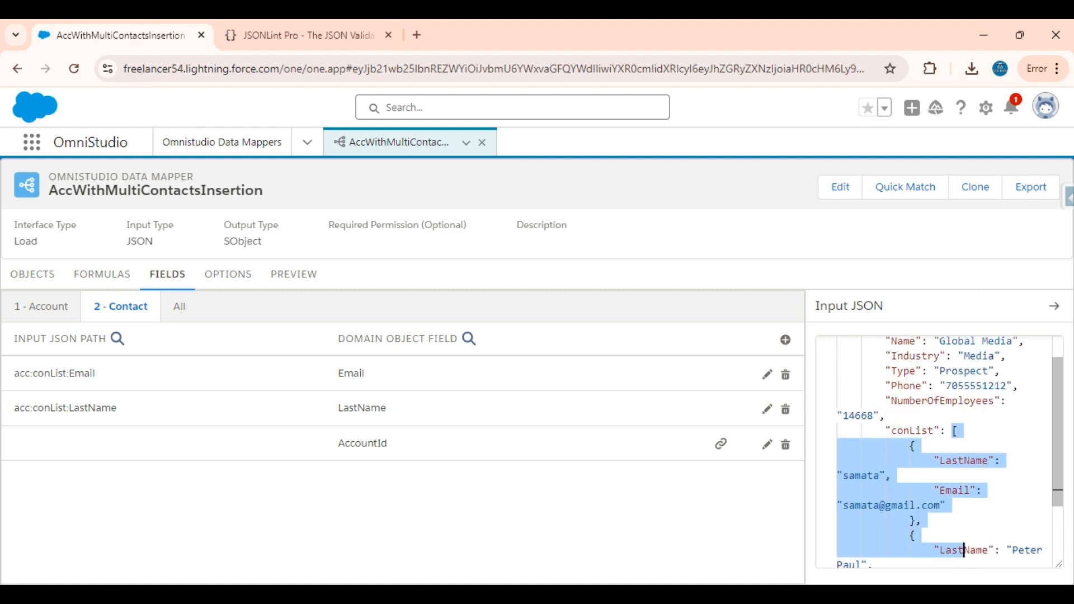
left_click(179, 306)
scroll(300, 449, "down", 1)
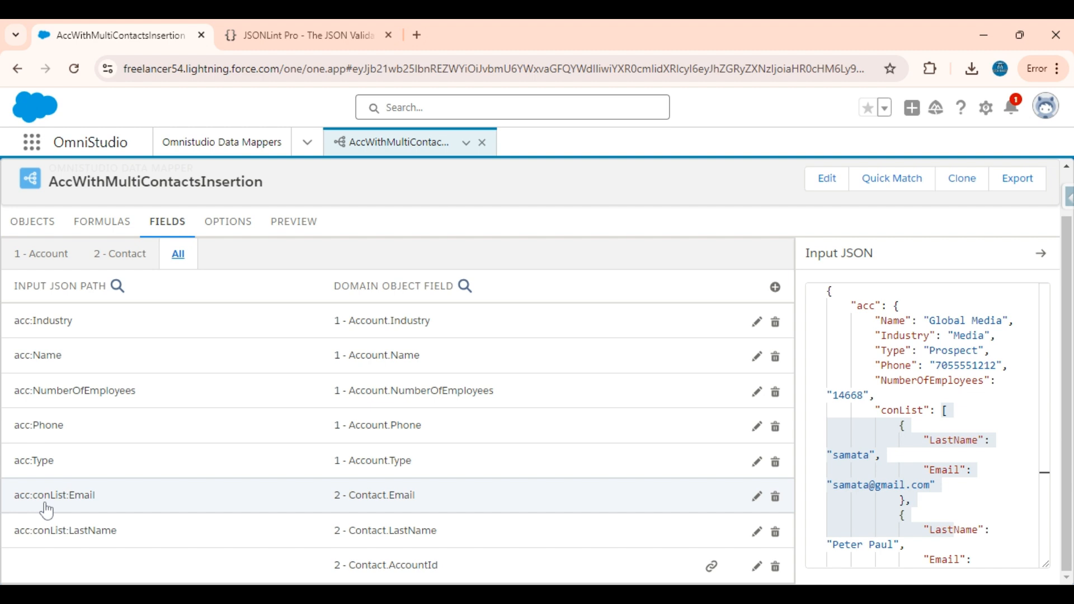
left_click(294, 222)
left_click(35, 342)
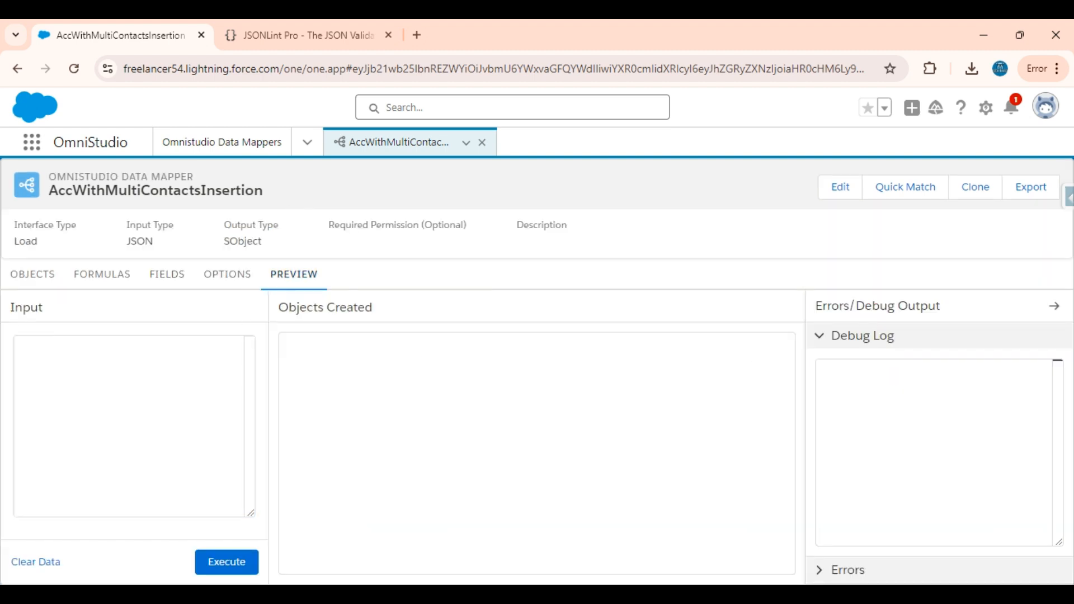
type("acc:Industry")
key("ctrl+a")
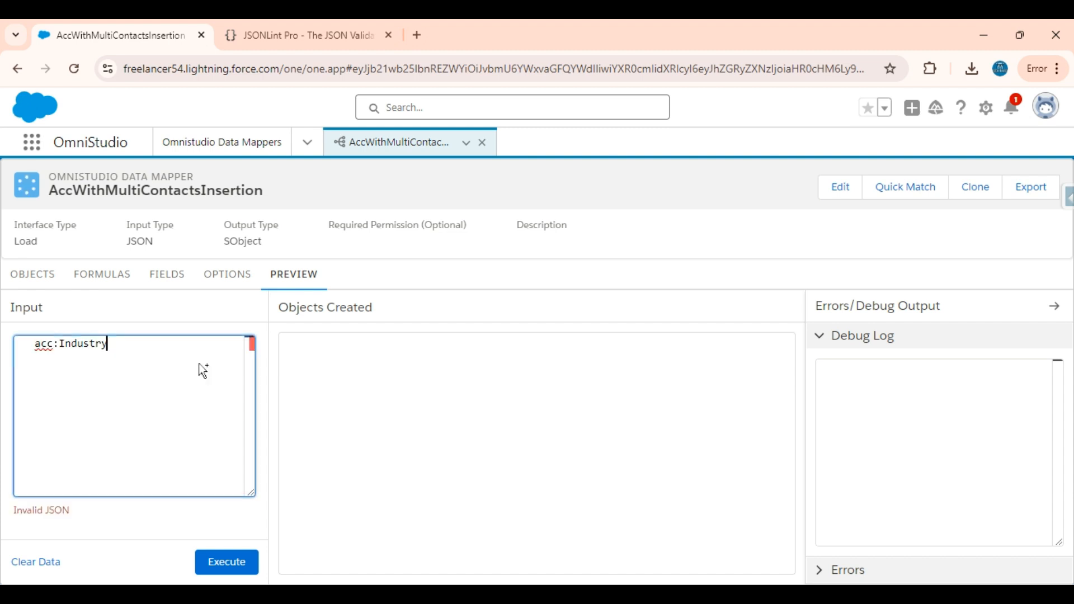
key("BackSpace")
Paste the single-account JSON sample from JSONLint Pro into the preview input and execute the data mapper
left_click(312, 24)
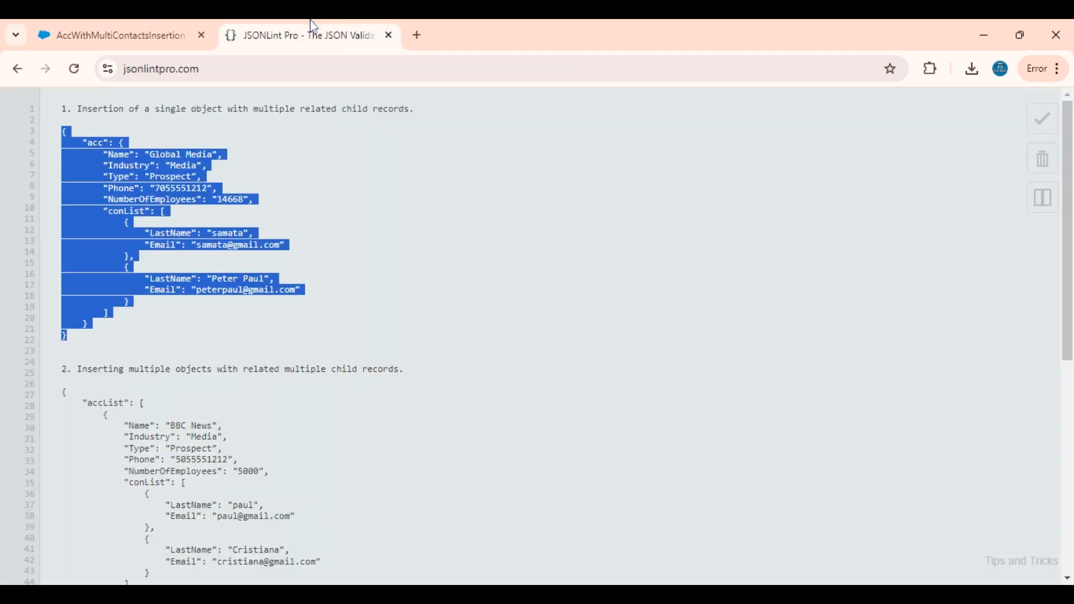
left_click(104, 19)
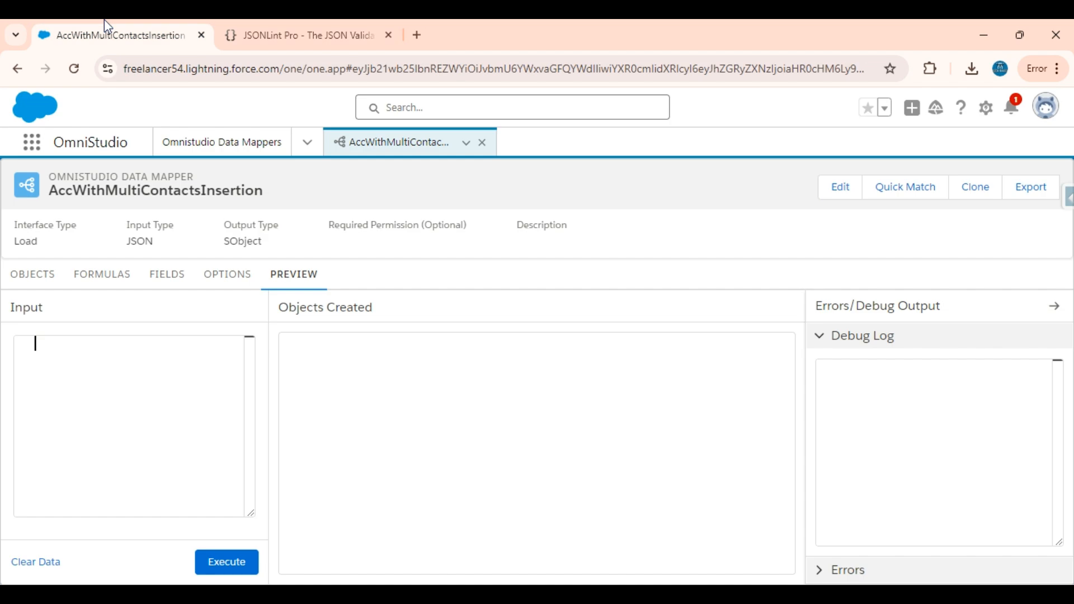
key("ctrl+v")
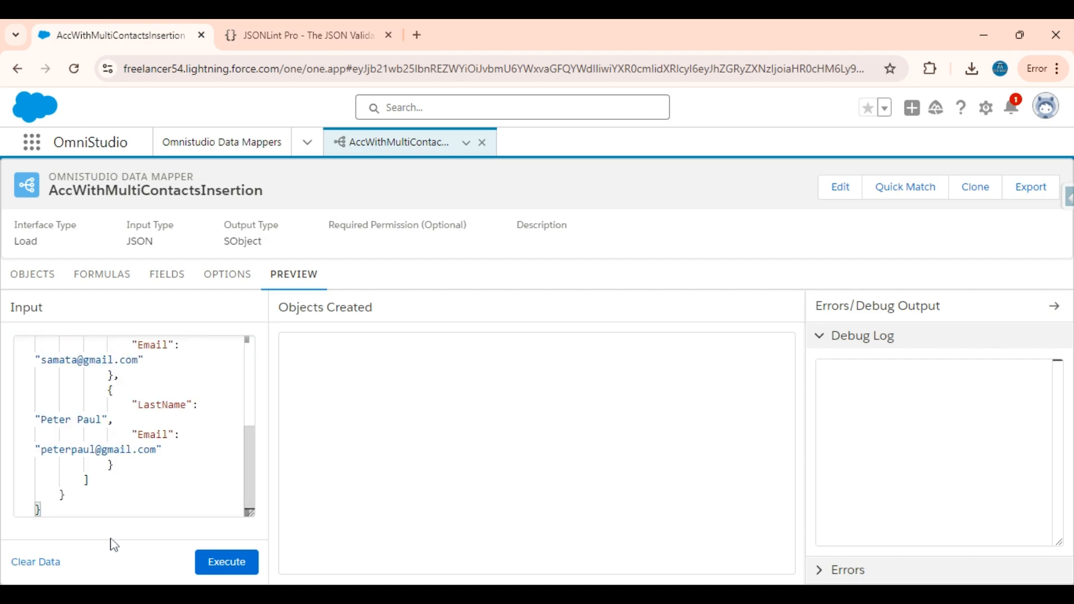
left_click(228, 570)
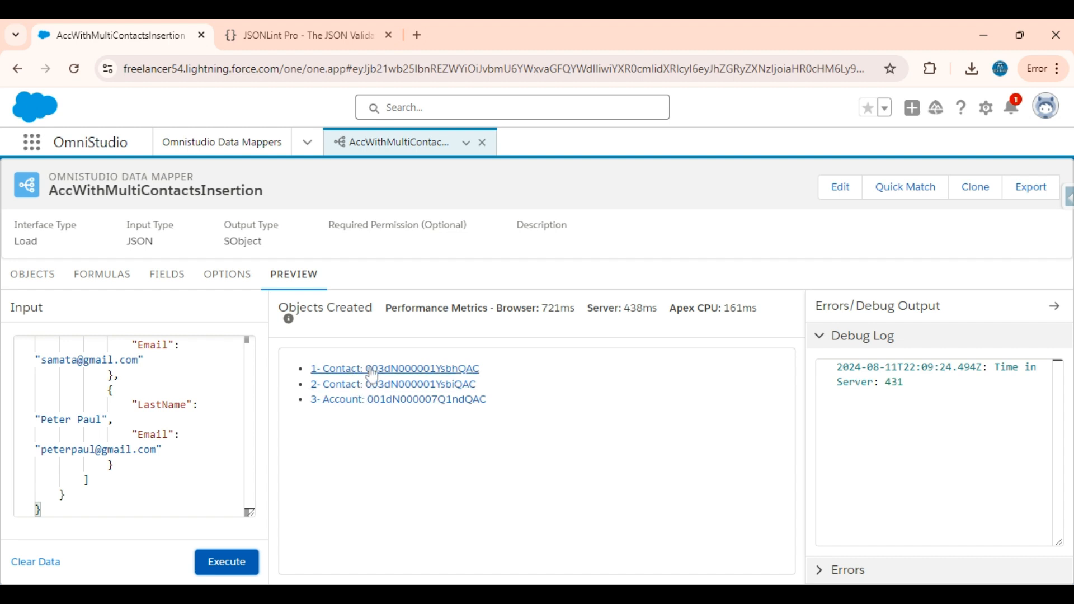
Open the created Account record and both created Contact records from the preview results
left_click(366, 404)
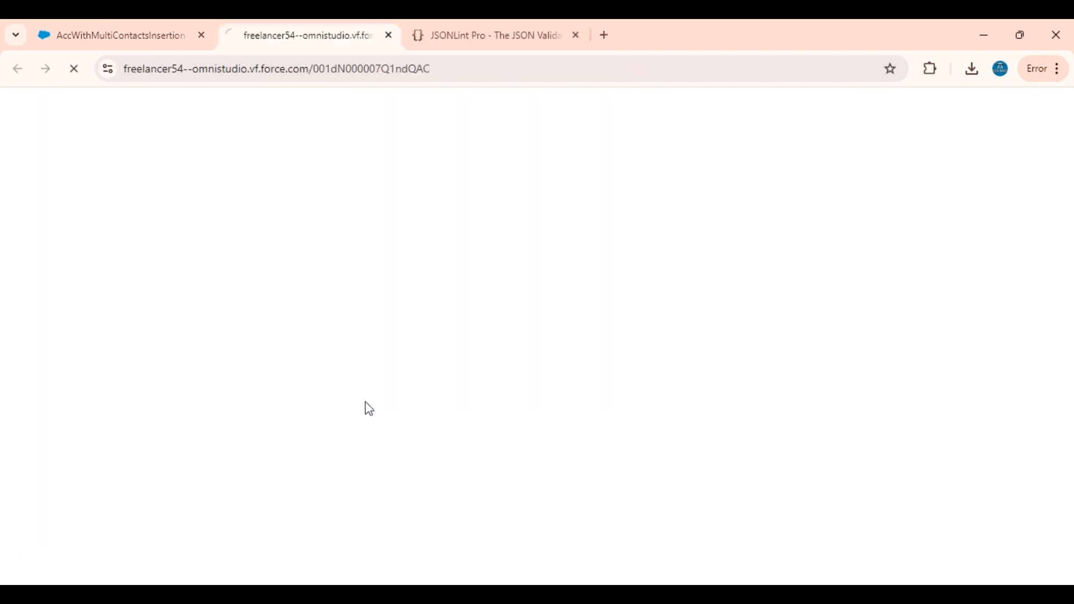
left_click(89, 22)
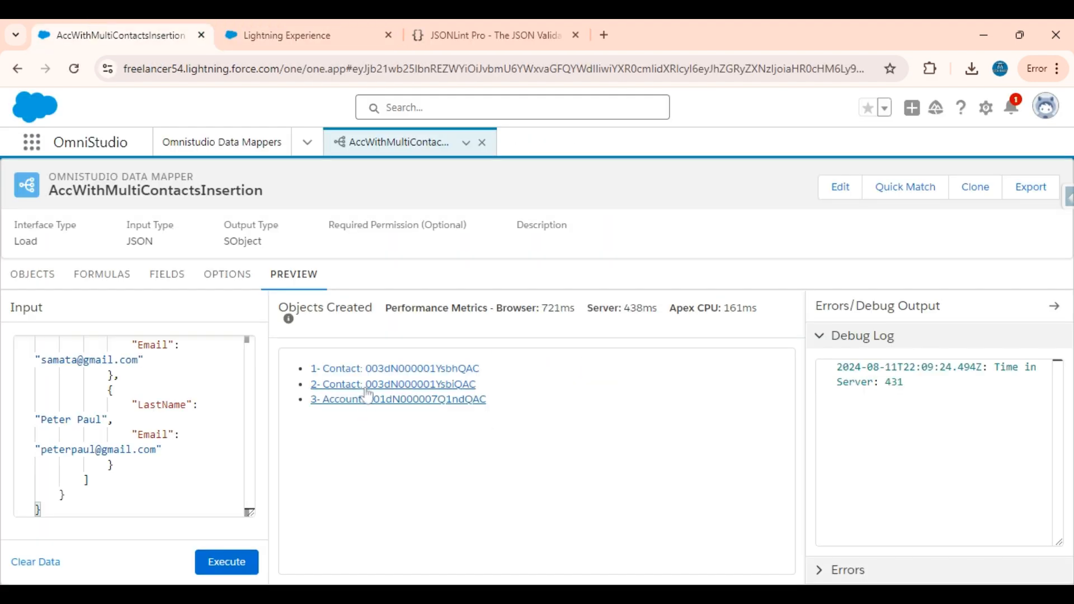
left_click(385, 376)
left_click(191, 45)
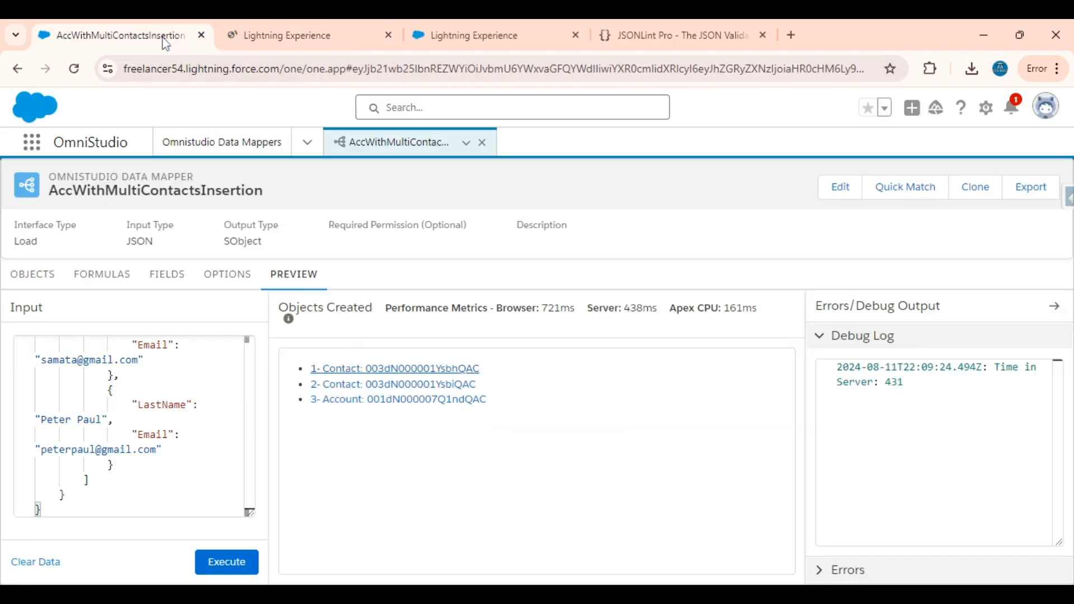
left_click(395, 386)
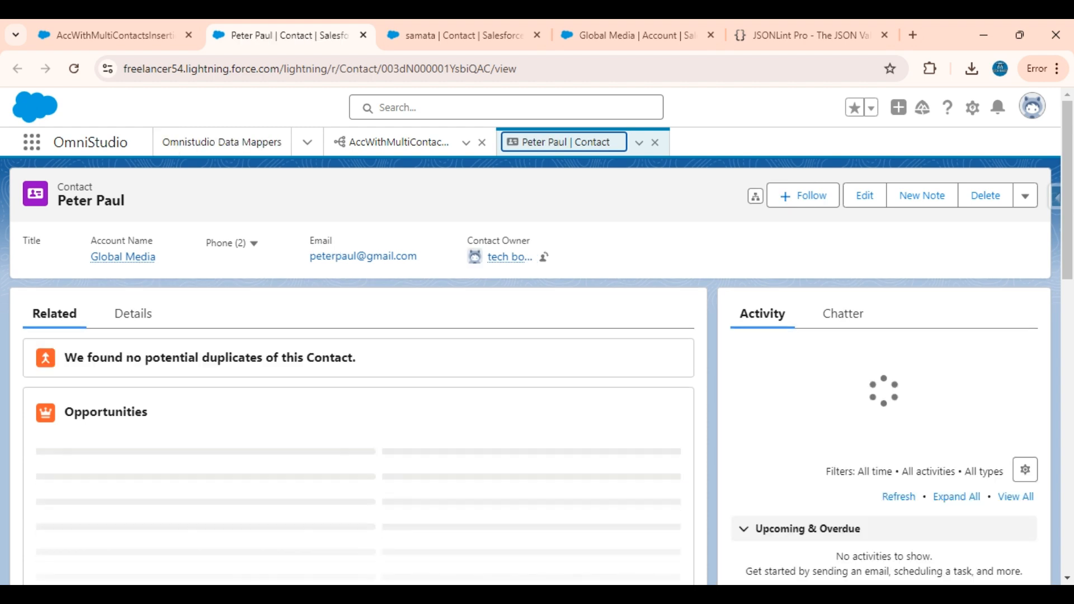
Review the name, account and email details of both created Contact records
left_click(132, 313)
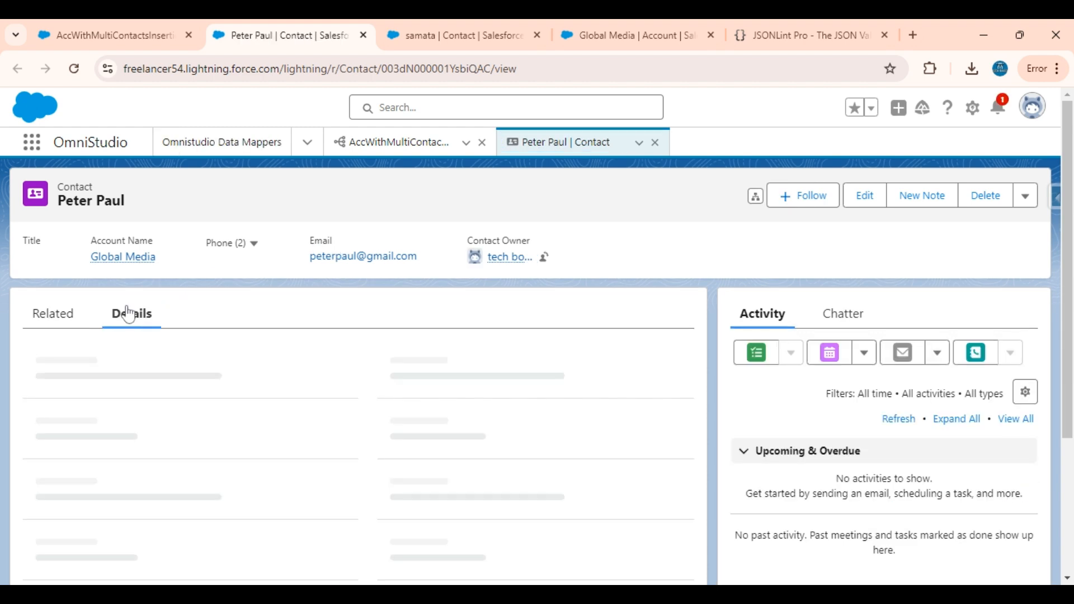
scroll(236, 428, "down", 2)
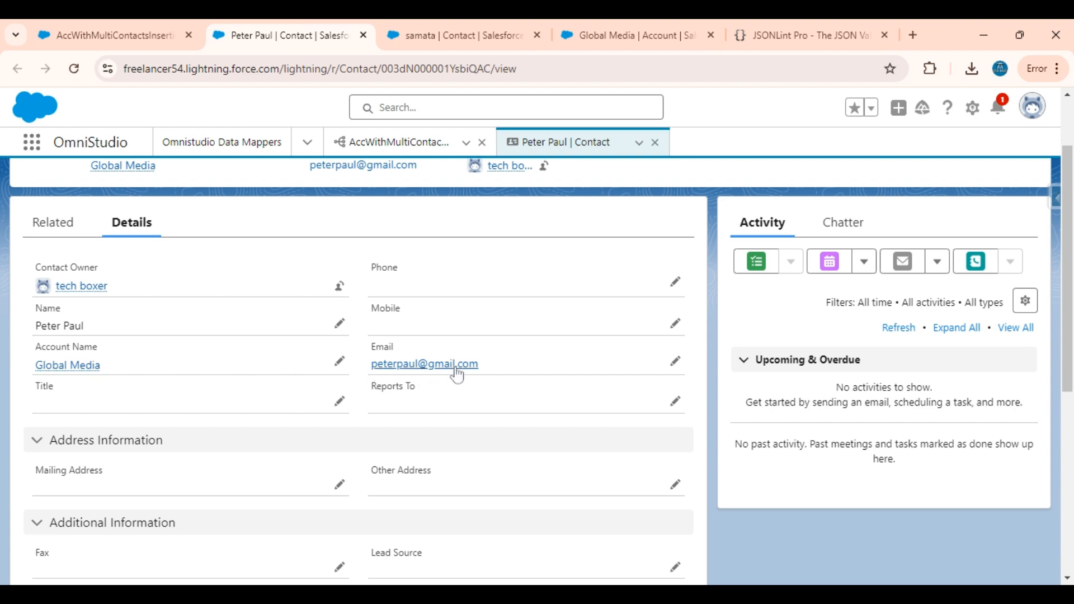
left_click(486, 28)
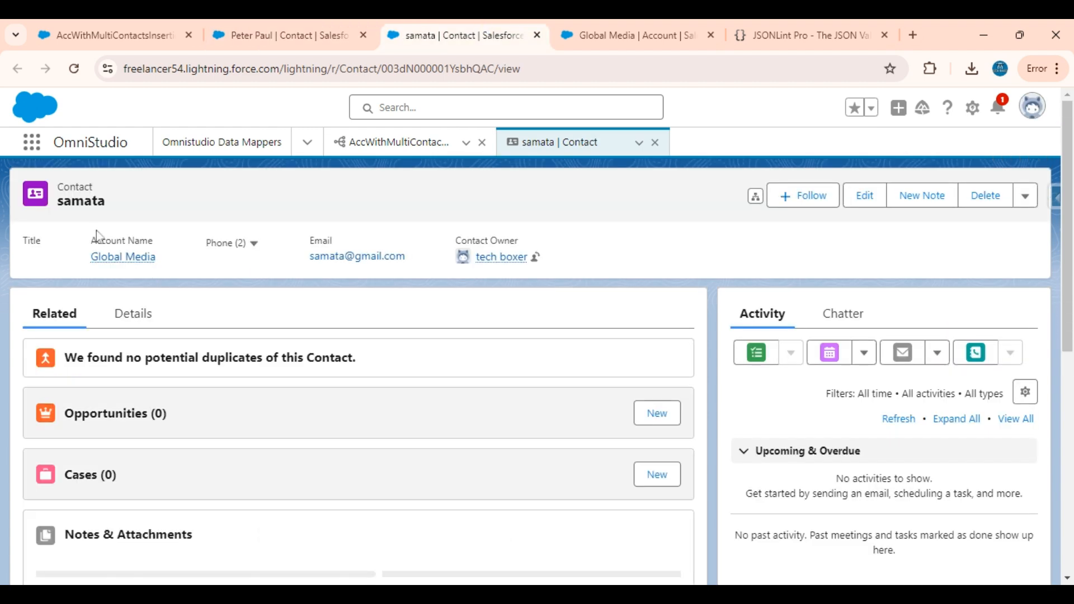
left_click(132, 313)
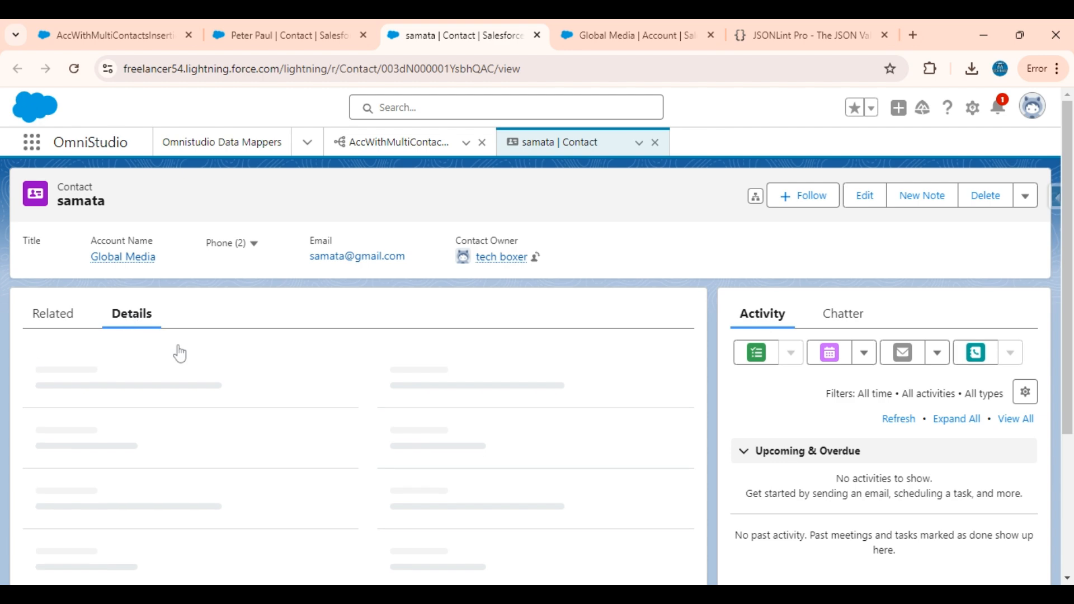
scroll(250, 414, "down", 2)
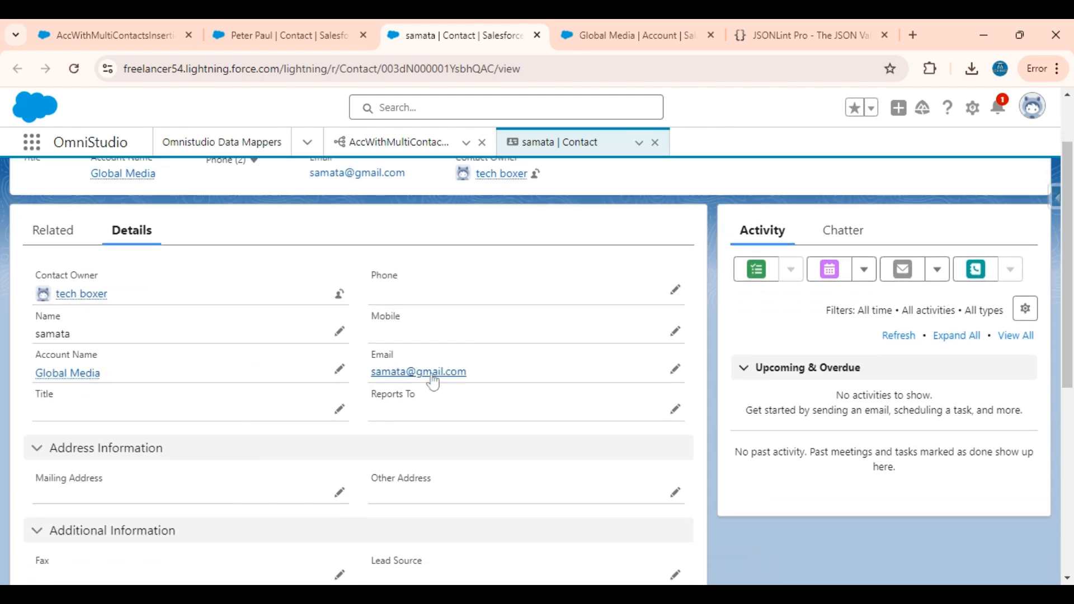
Compare the LastName and Email values in the preview's conList JSON with the two created Contact records
left_click(131, 38)
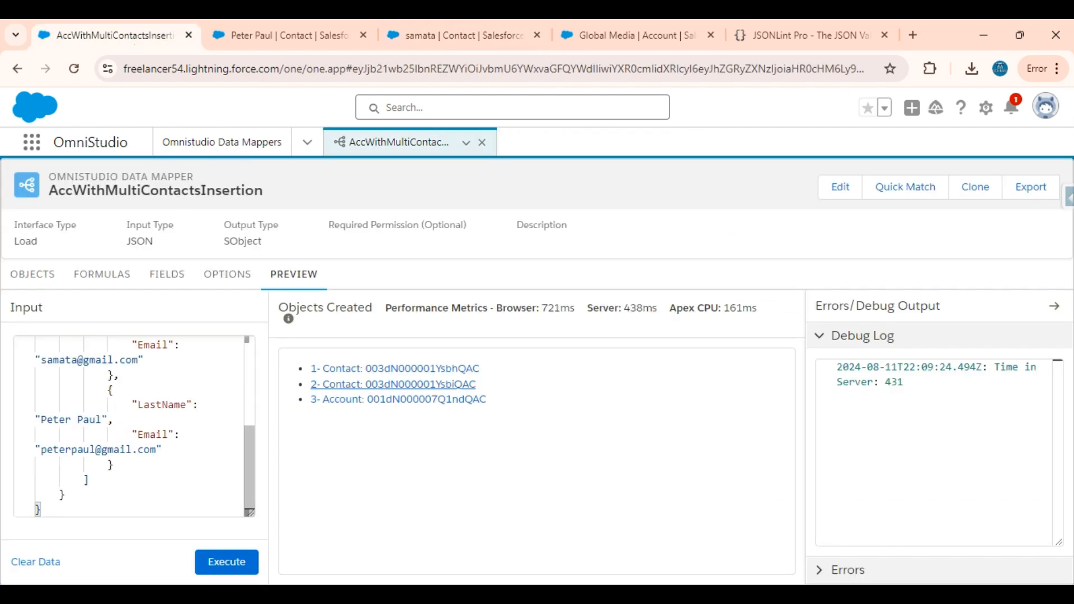
scroll(134, 426, "up", 3)
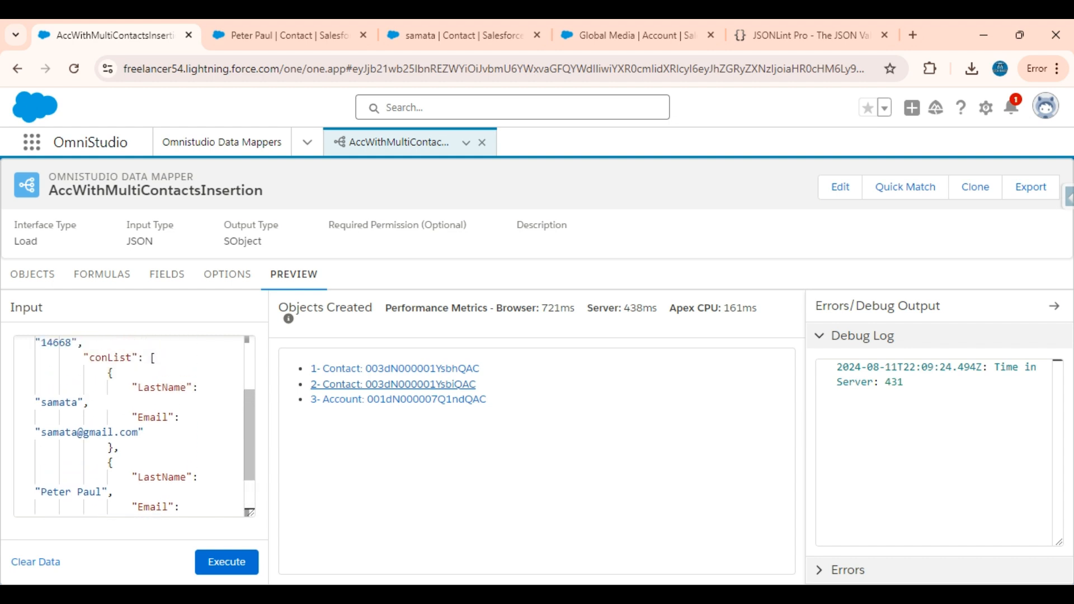
double_click(48, 420)
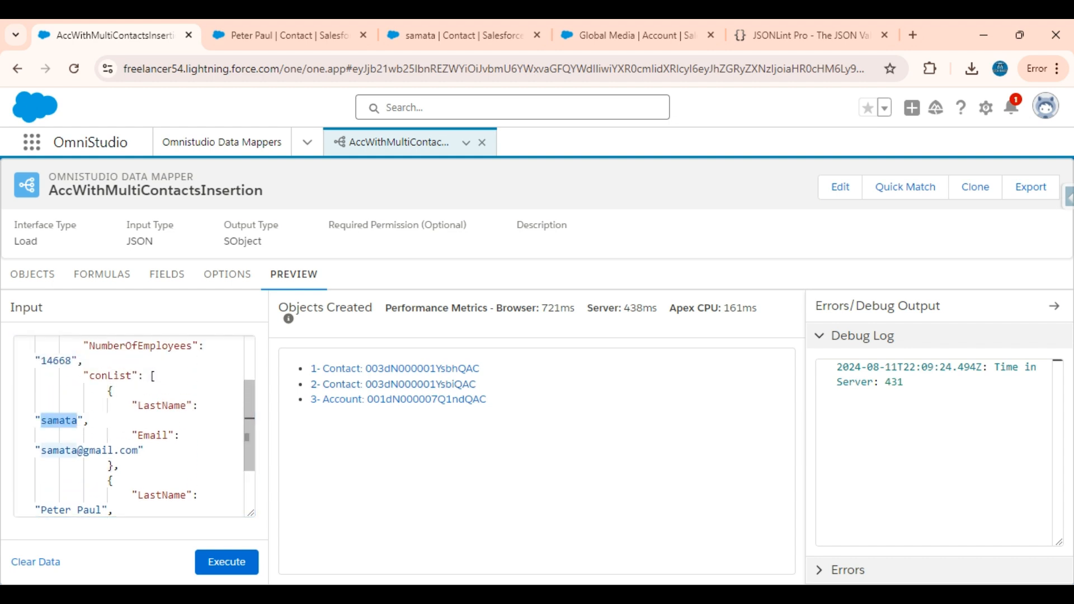
double_click(58, 450)
scroll(58, 451, "down", 1)
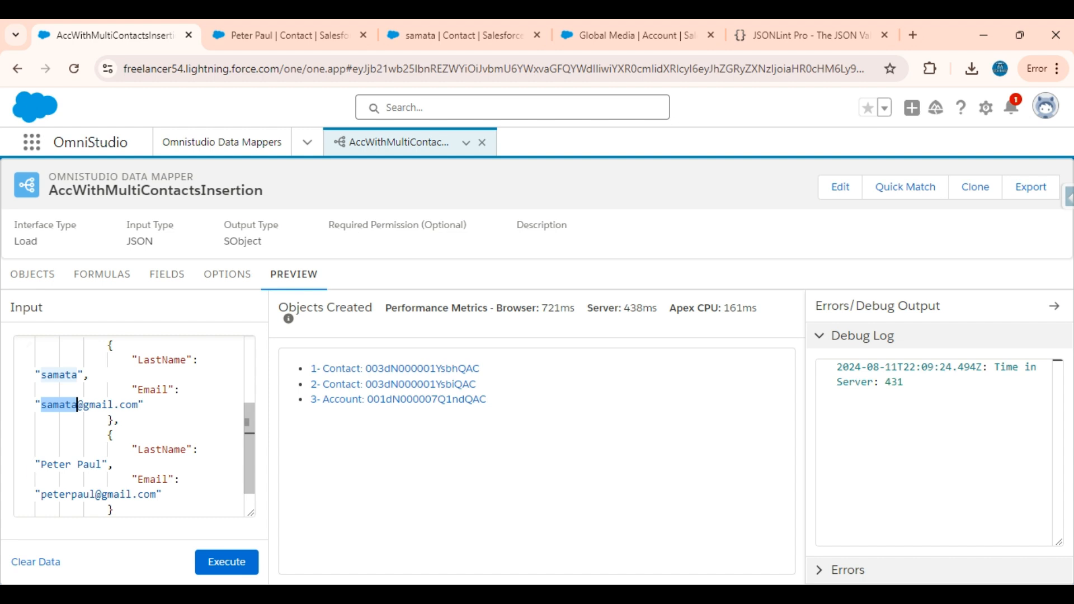
left_click(261, 21)
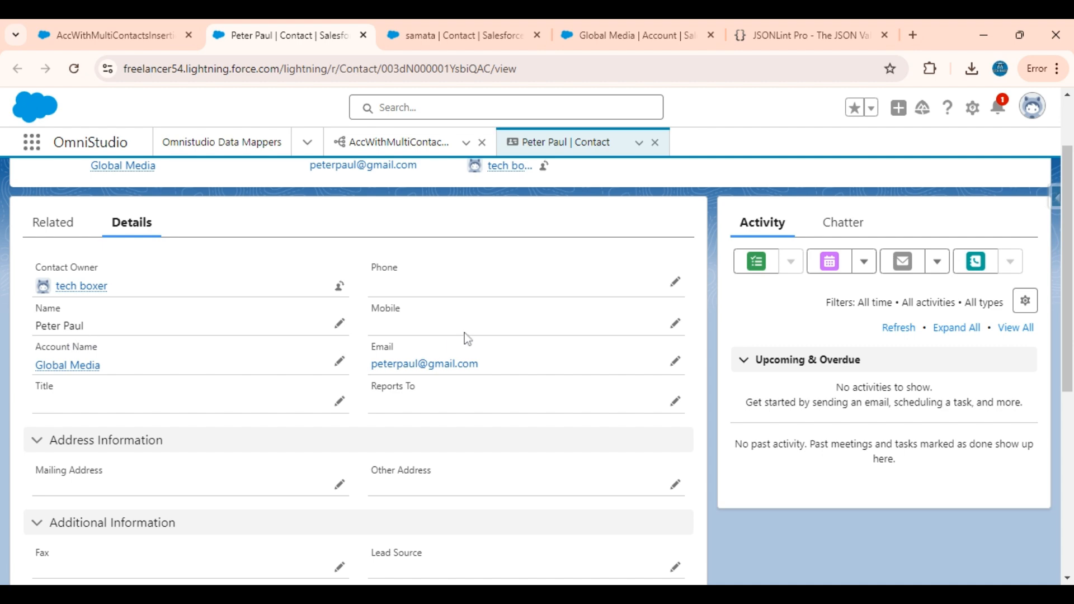
left_click(491, 28)
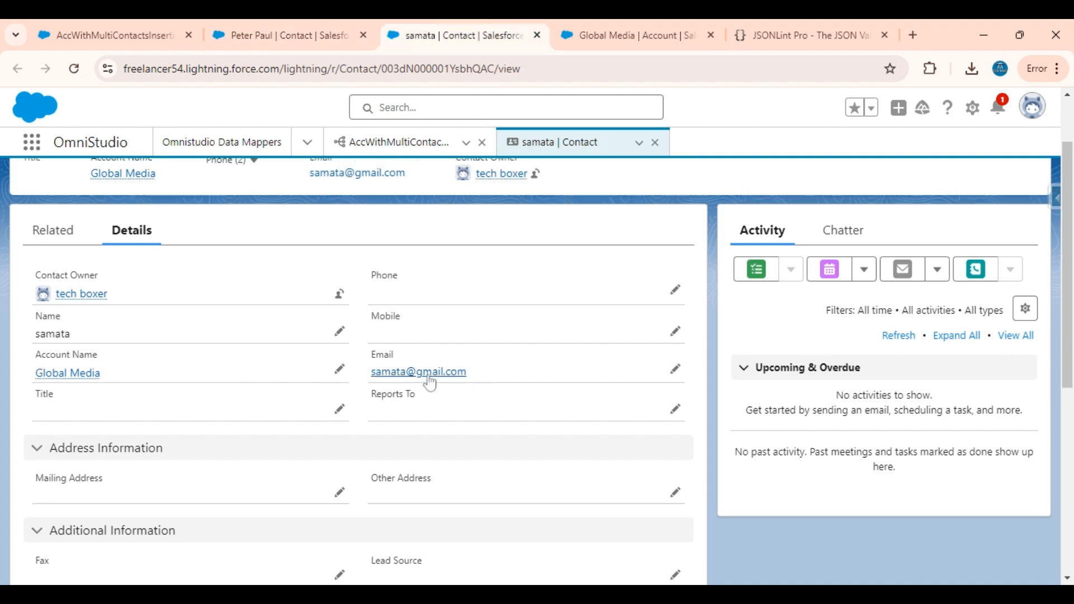
Examine the related contacts listed on the Global Media account record
left_click(674, 28)
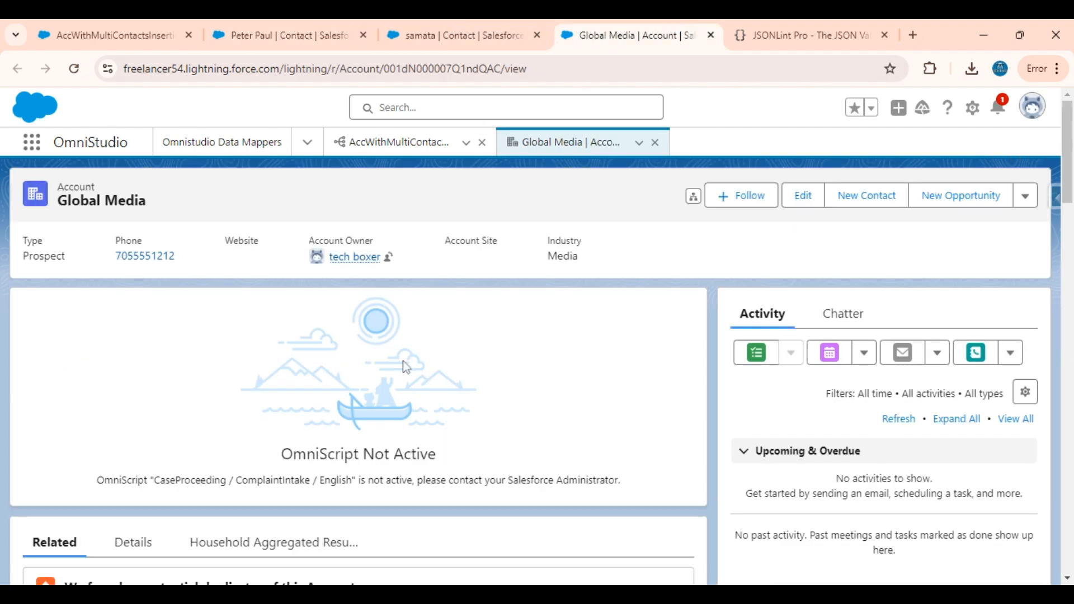
scroll(405, 364, "down", 6)
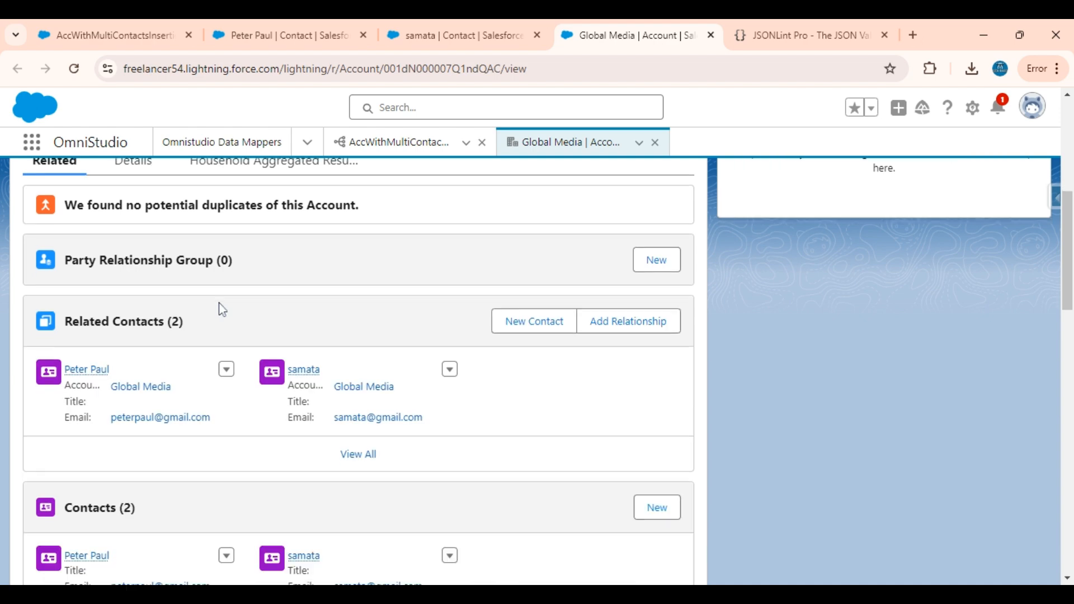
scroll(222, 310, "down", 1)
mouse_move(95, 326)
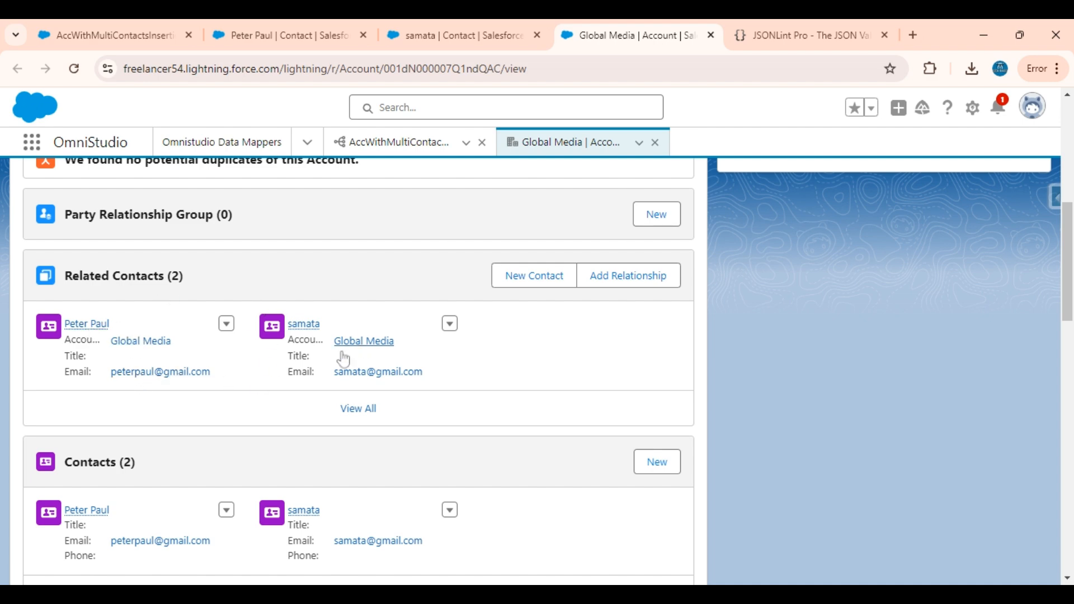
scroll(240, 319, "up", 7)
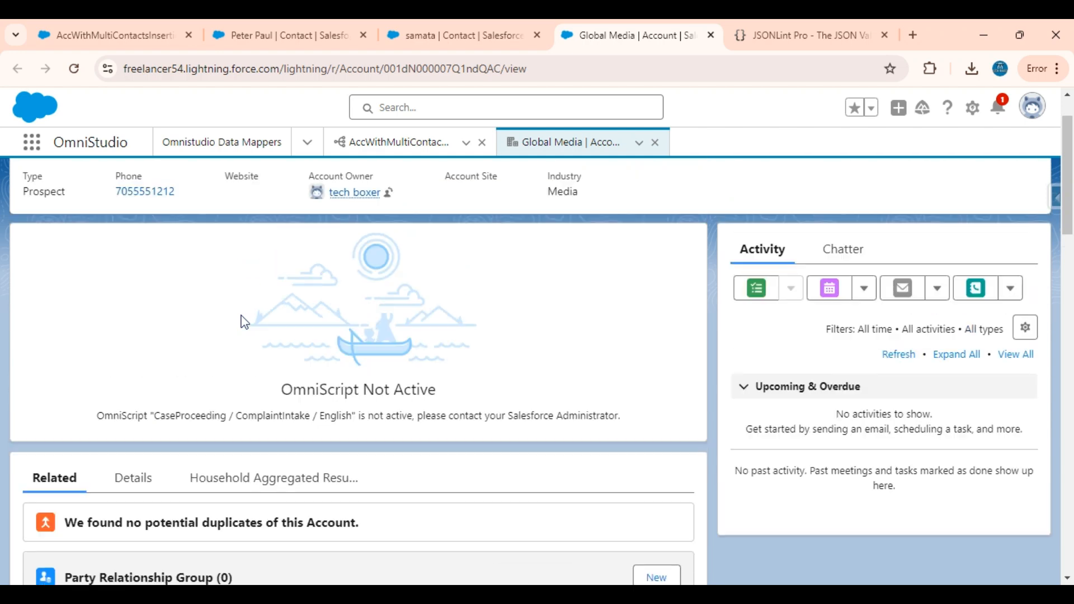
scroll(99, 479, "up", 2)
scroll(117, 509, "down", 3)
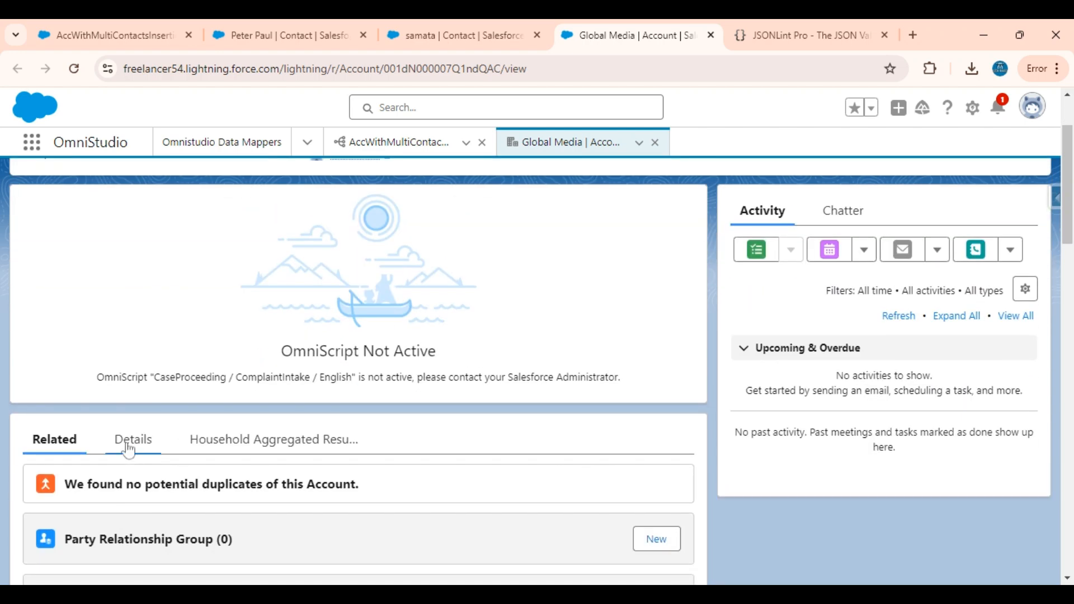
Compare the Global Media account's name, phone, type, industry and employees details with the preview input JSON
left_click(128, 448)
scroll(125, 448, "down", 5)
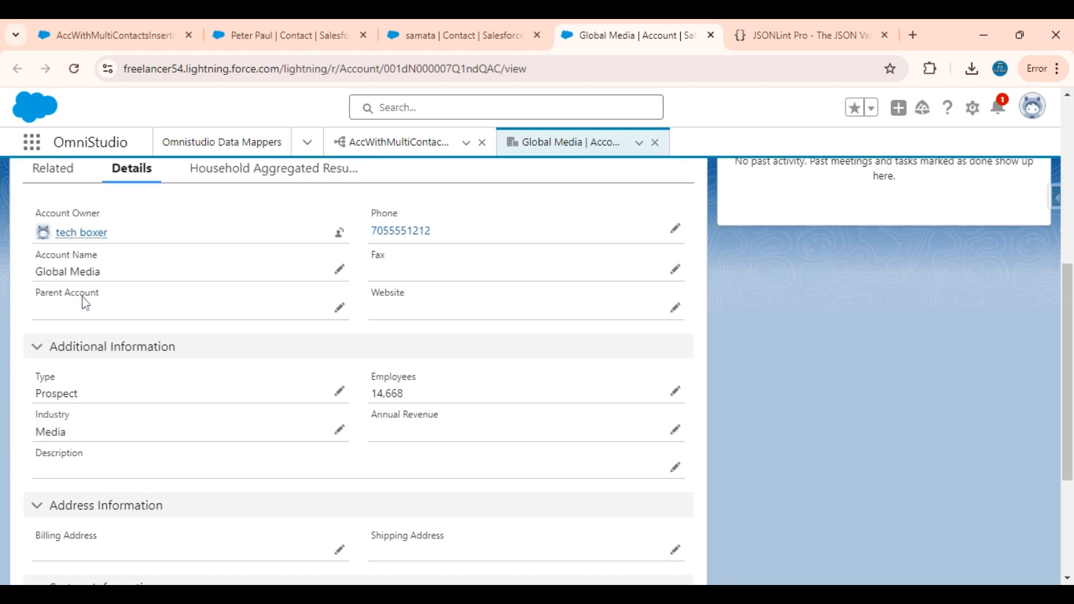
left_click(139, 21)
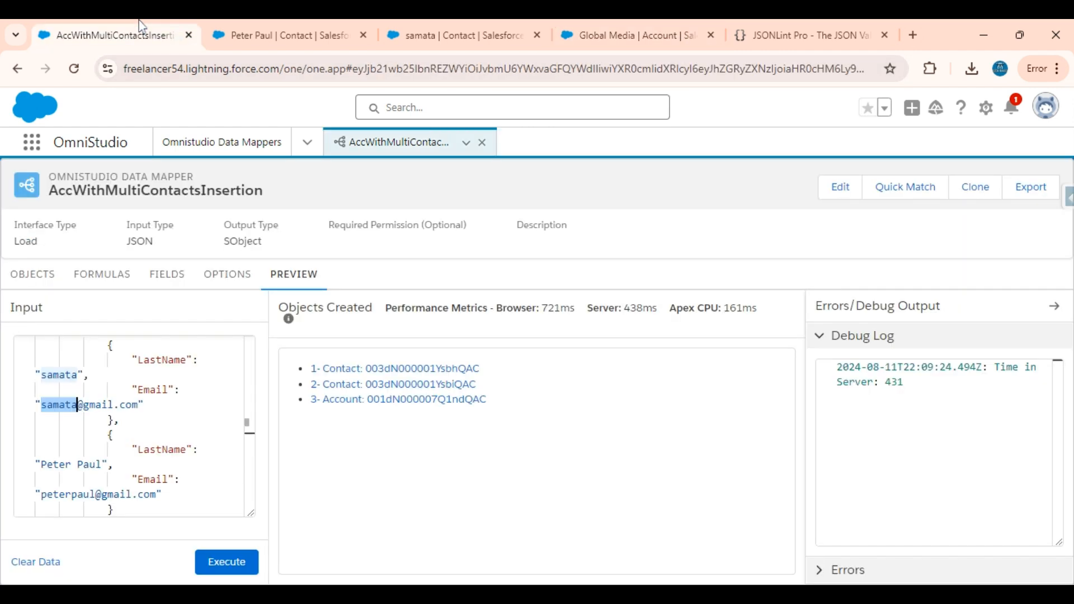
scroll(139, 426, "up", 4)
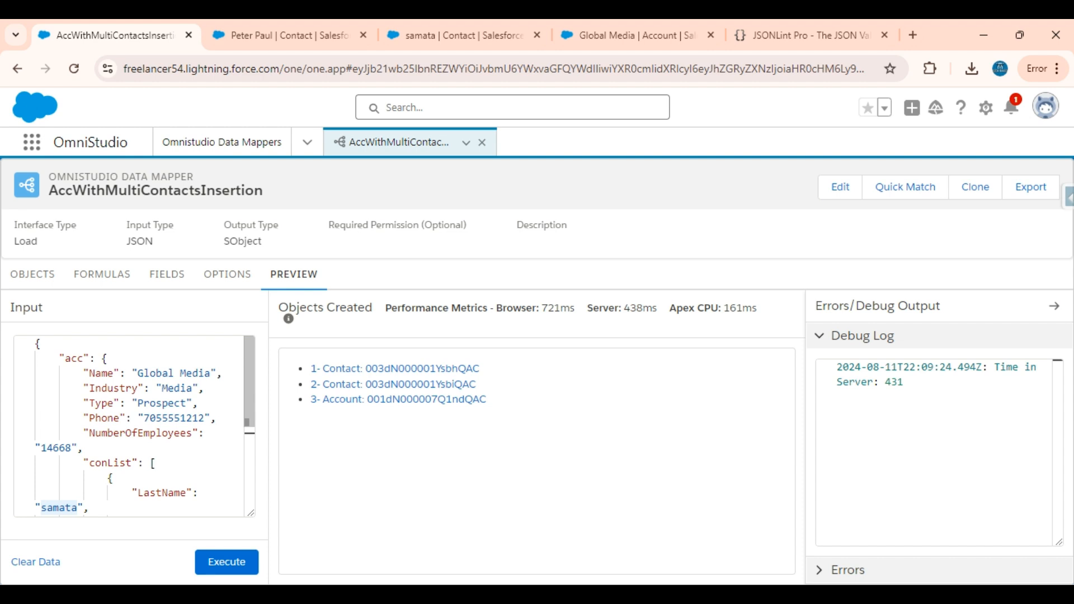
left_click(585, 36)
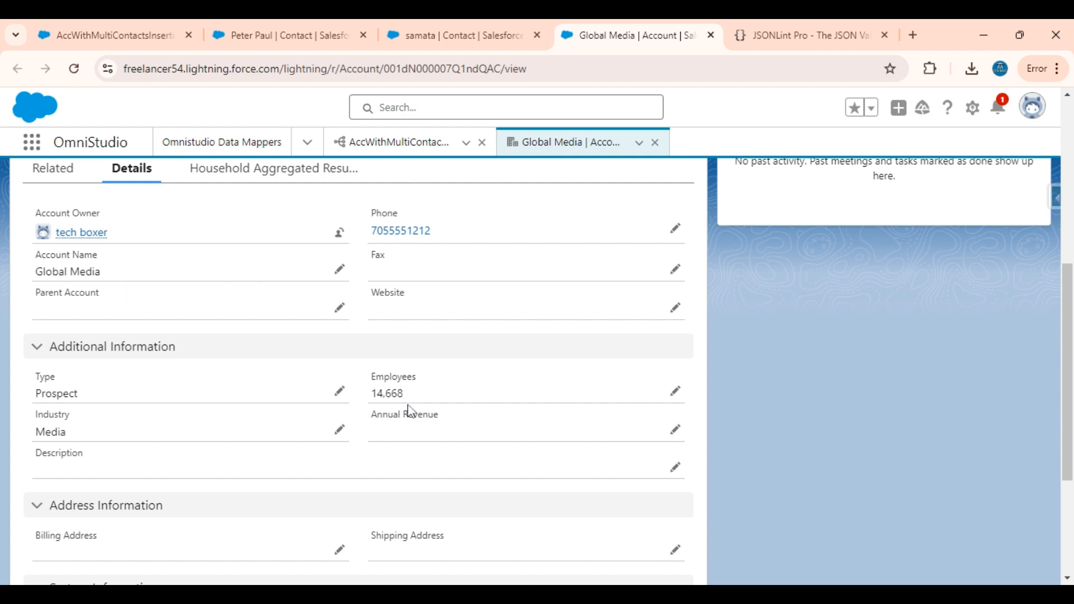
left_click(118, 27)
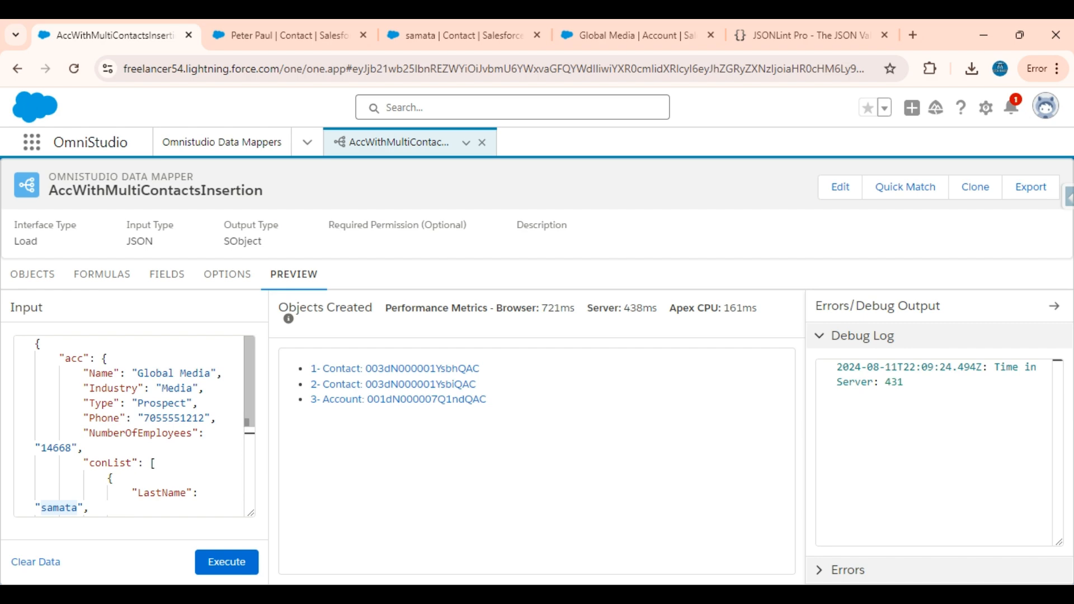
left_click(605, 21)
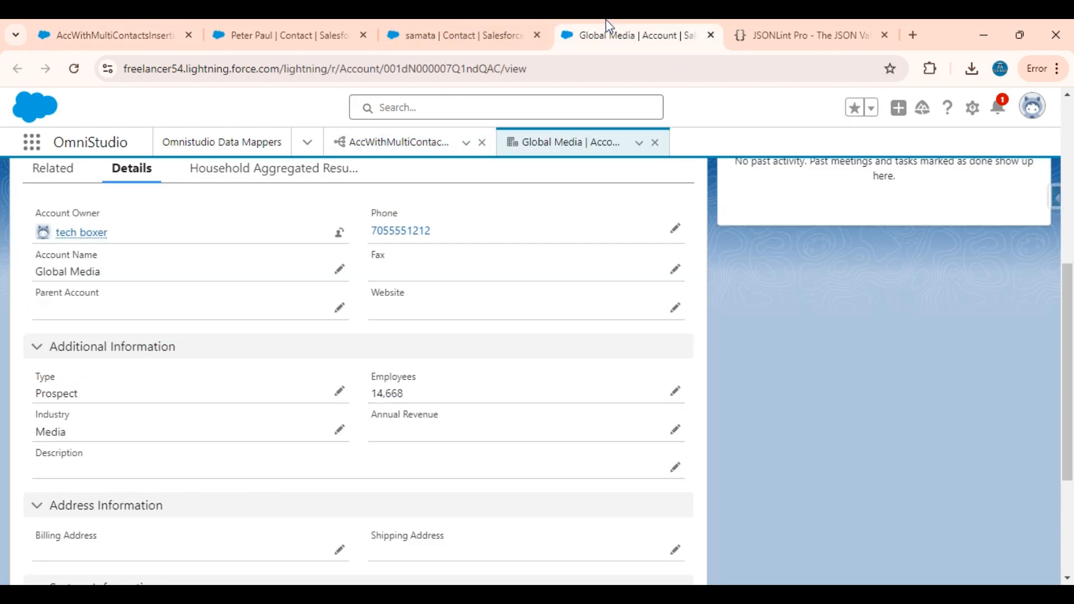
left_click(112, 34)
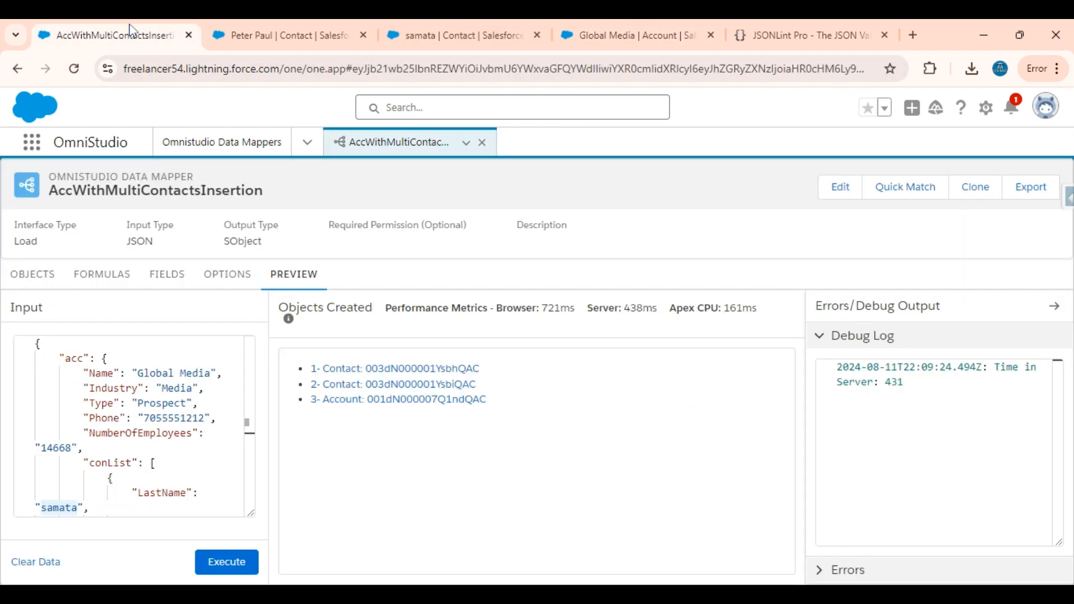
Close the Global Media account and both contact record pages, and review the sample JSON for inserting multiple objects with related child records
left_click(583, 33)
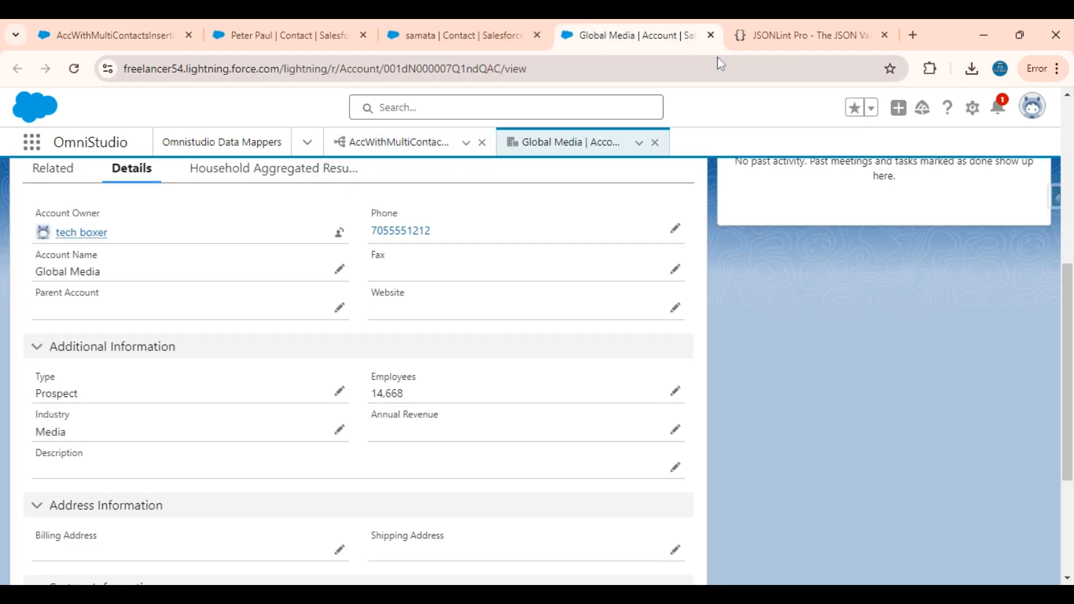
left_click(711, 35)
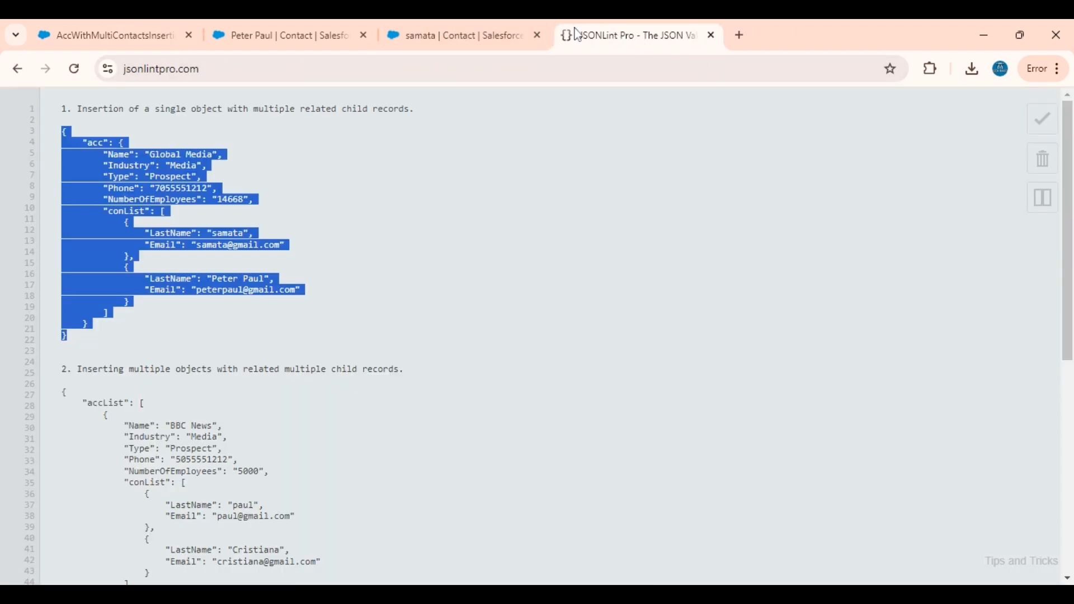
left_click(536, 35)
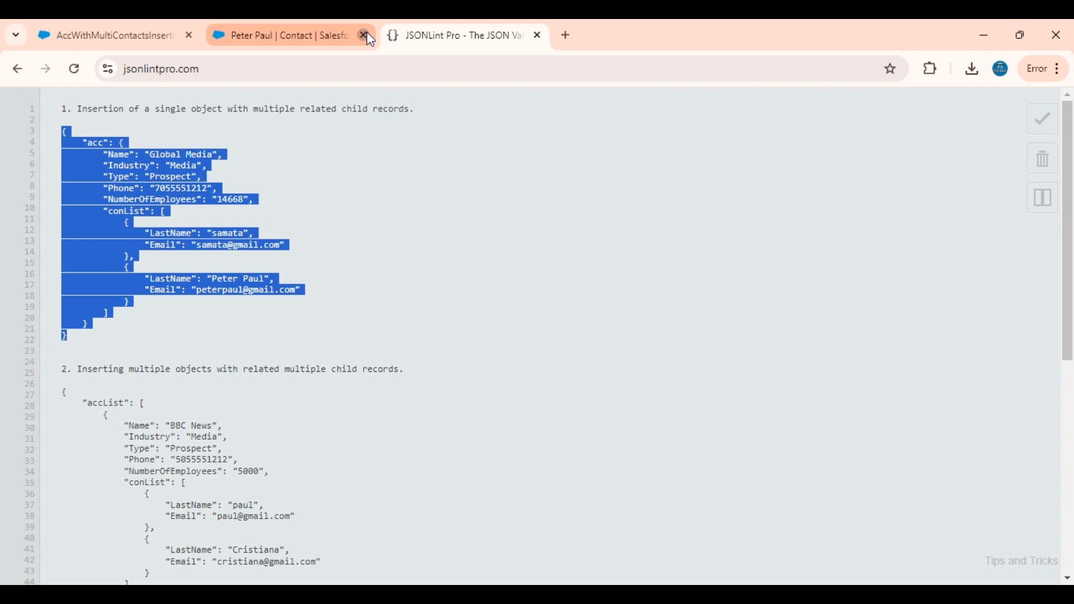
left_click(364, 35)
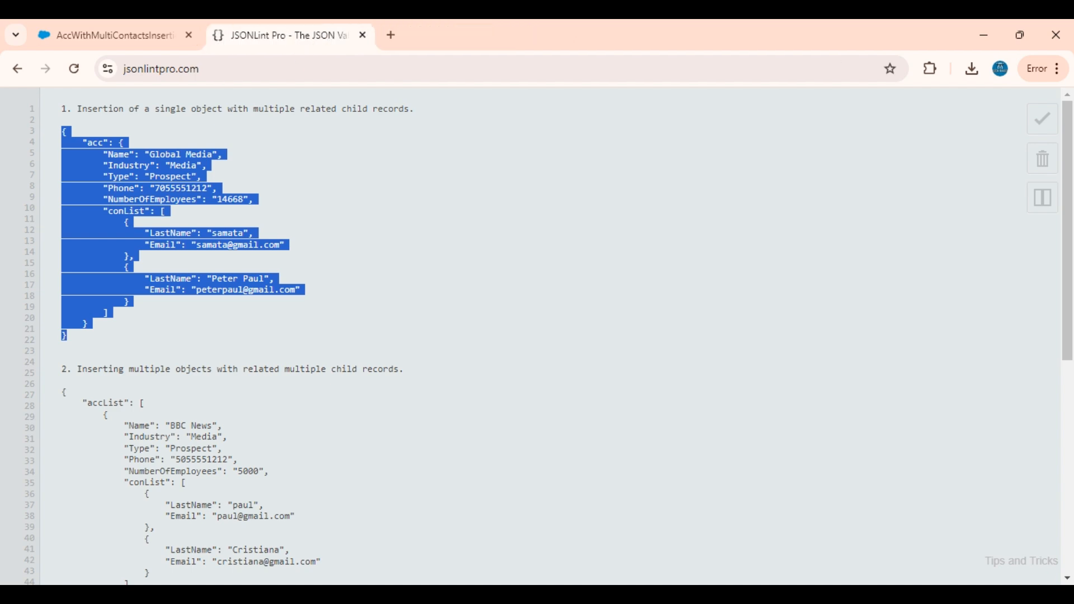
scroll(537, 336, "down", 4)
scroll(537, 335, "up", 3)
scroll(538, 335, "up", 2)
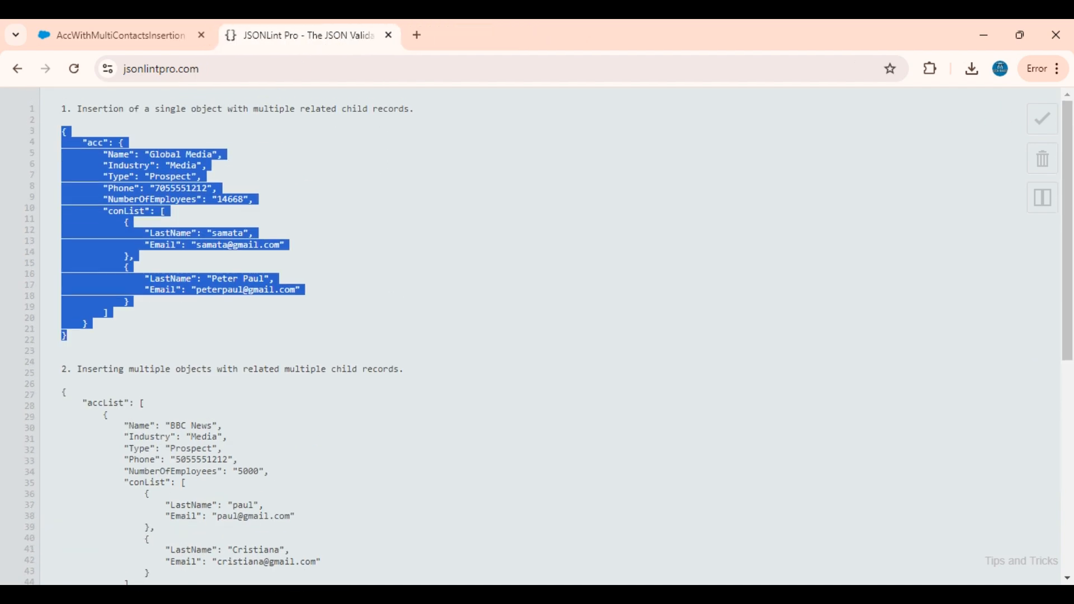
scroll(537, 336, "down", 3)
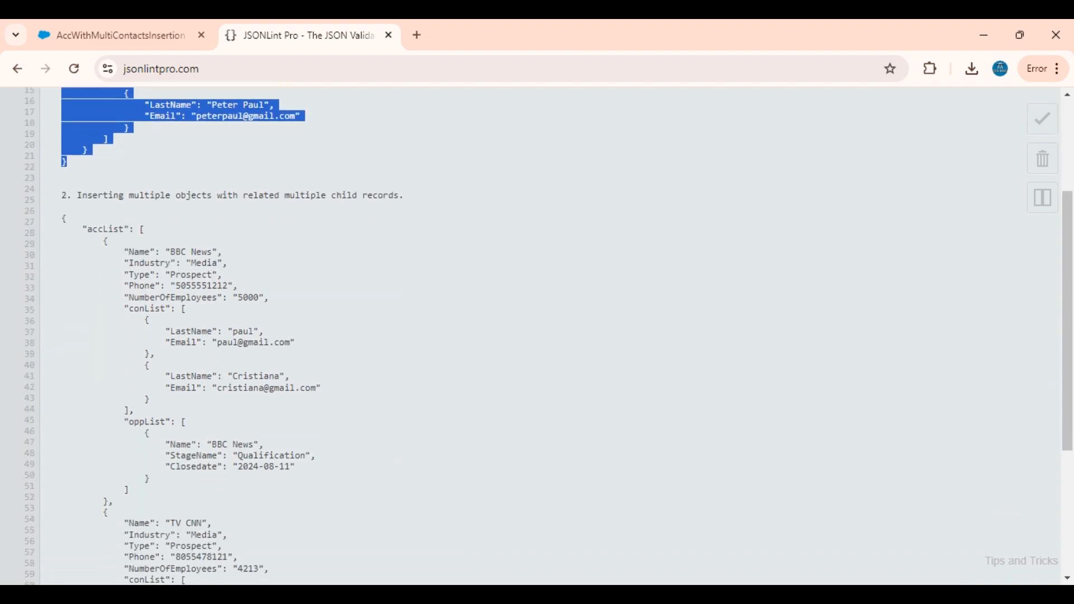
Create an OmniStudio Data Mapper named MultiAccMultiChildRecordsInsertion with the Load interface type
left_click(125, 25)
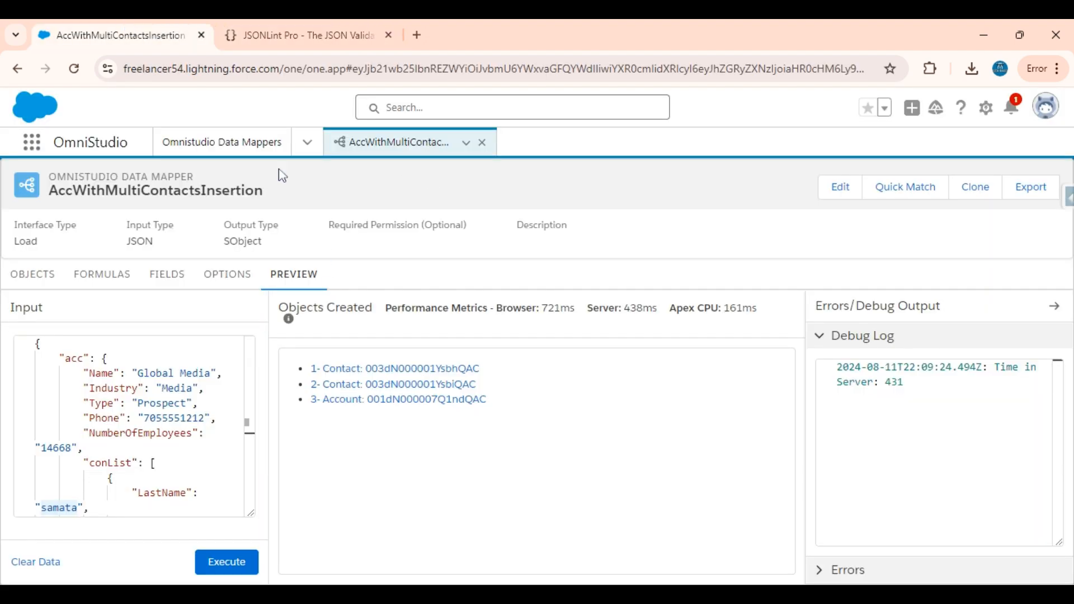
left_click(200, 142)
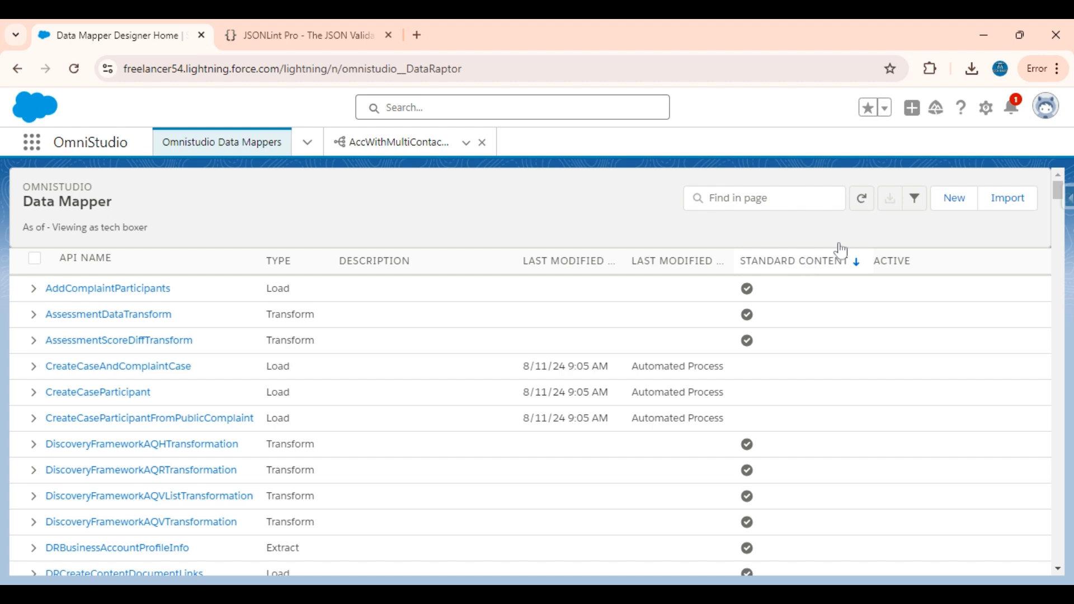
left_click(951, 203)
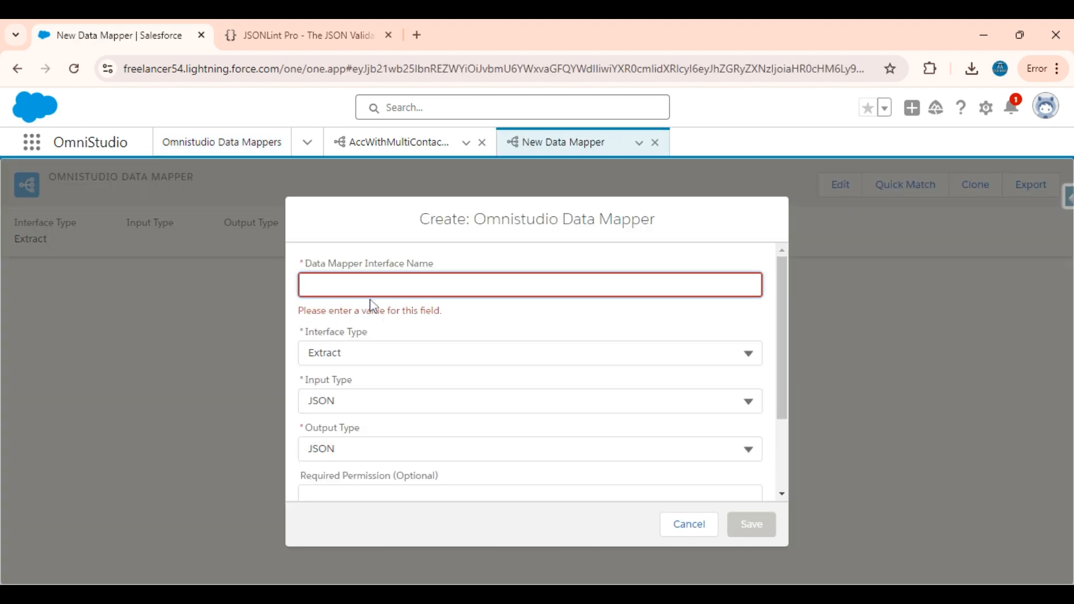
type("Multi")
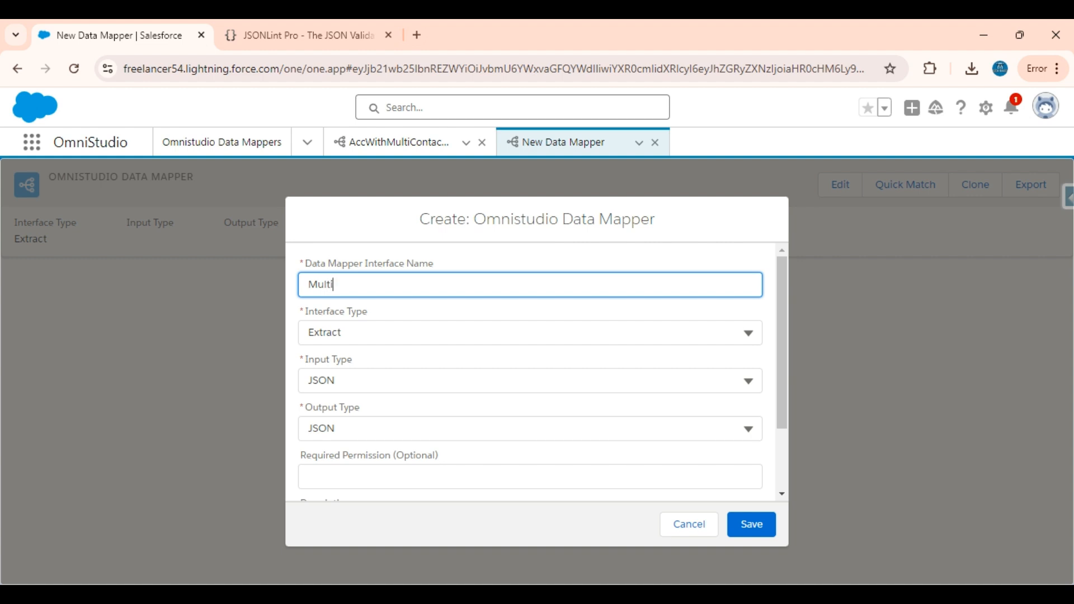
type("AccMultiChildRecord")
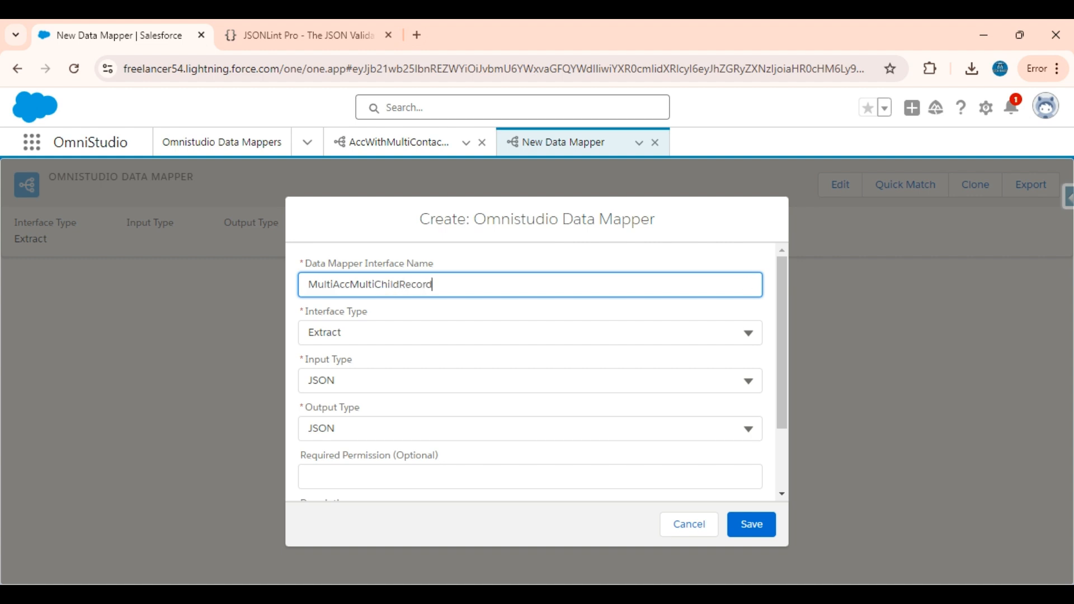
type("sInsertion")
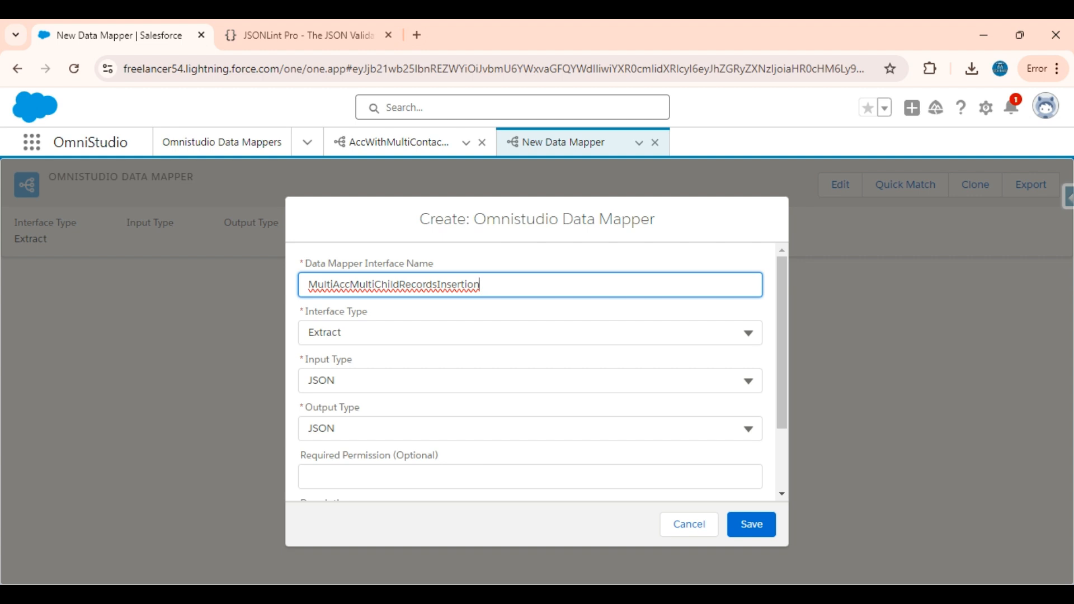
left_click(423, 335)
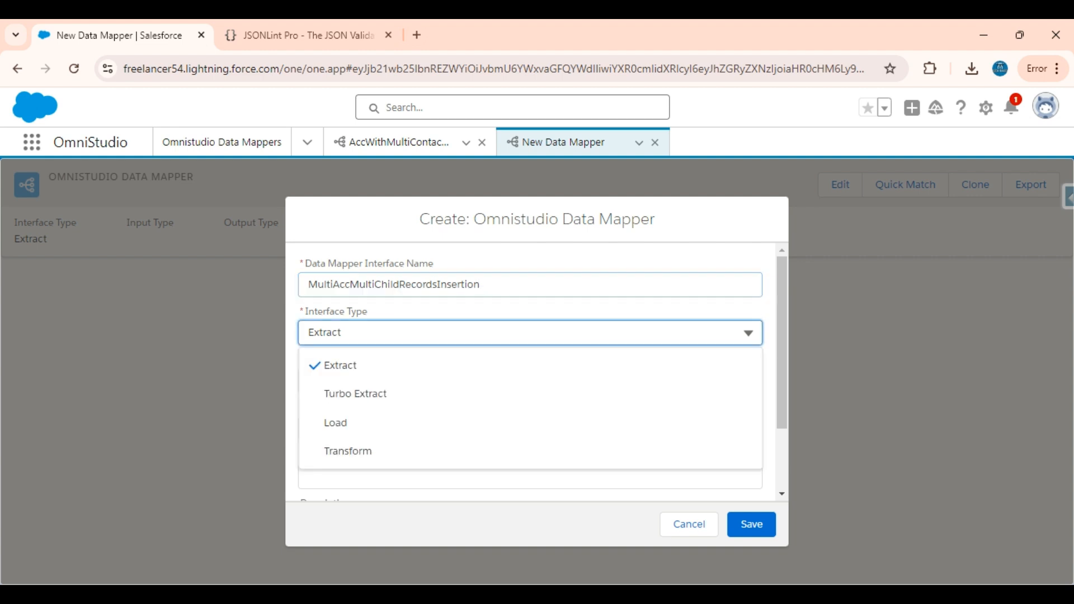
left_click(361, 423)
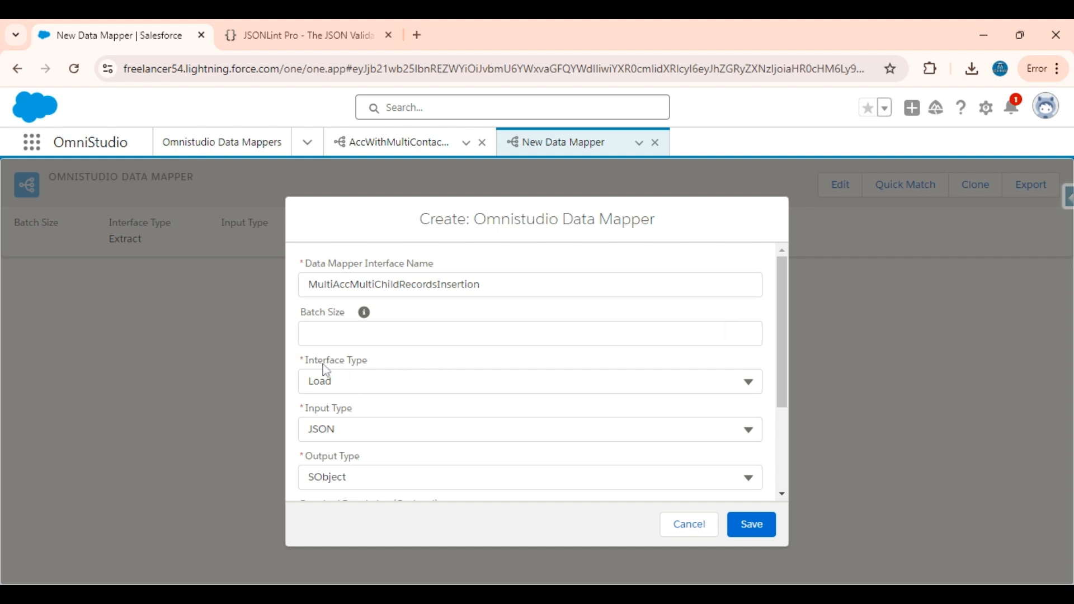
scroll(405, 417, "down", 3)
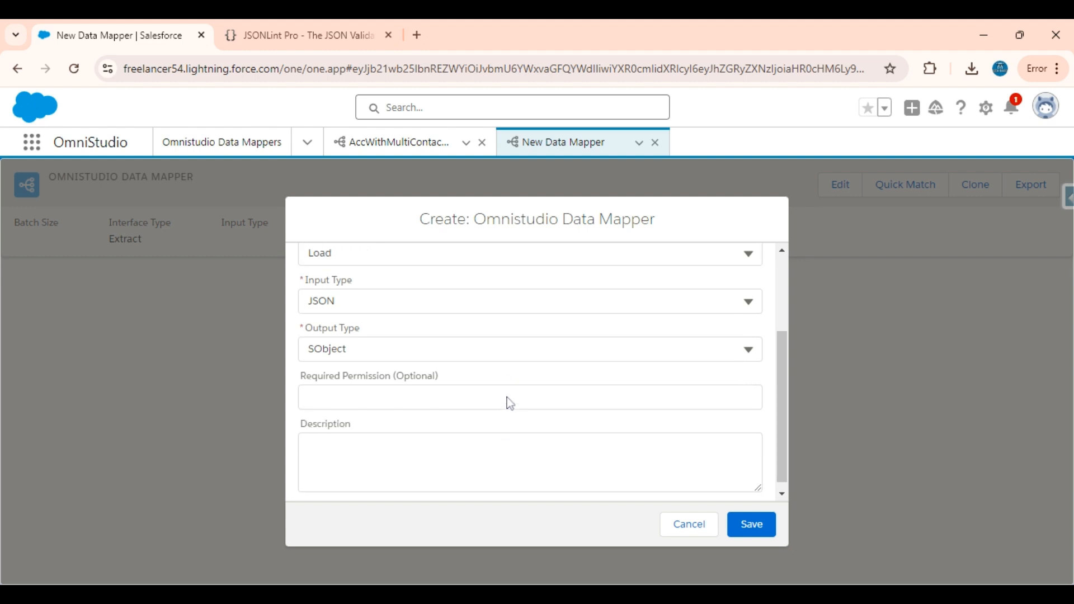
scroll(507, 397, "down", 1)
left_click(750, 522)
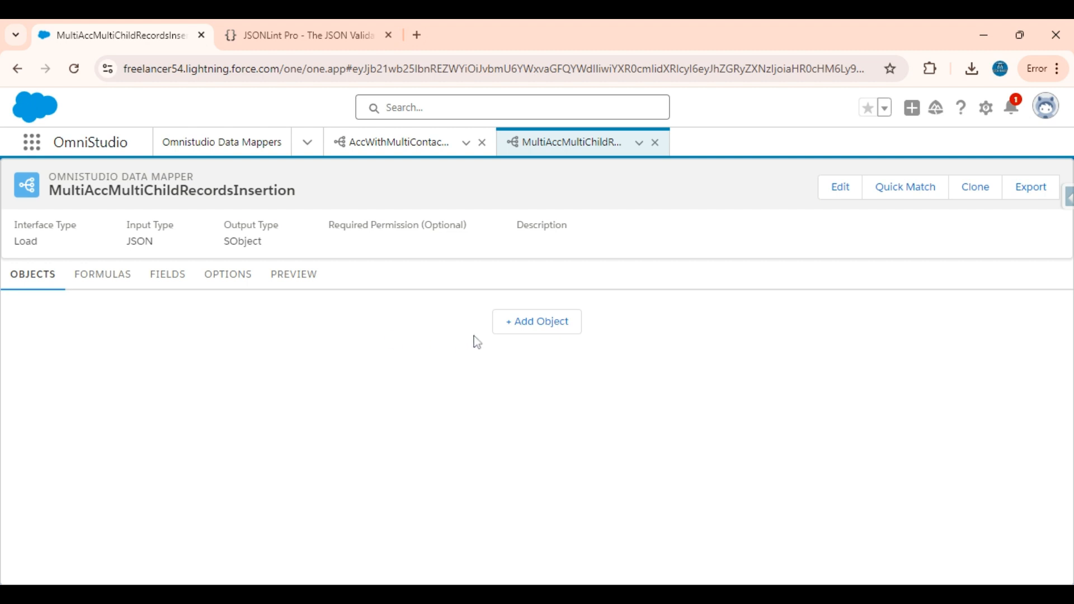
Add Account as the first object of the MultiAccMultiChildRecordsInsertion Data Mapper
left_click(529, 327)
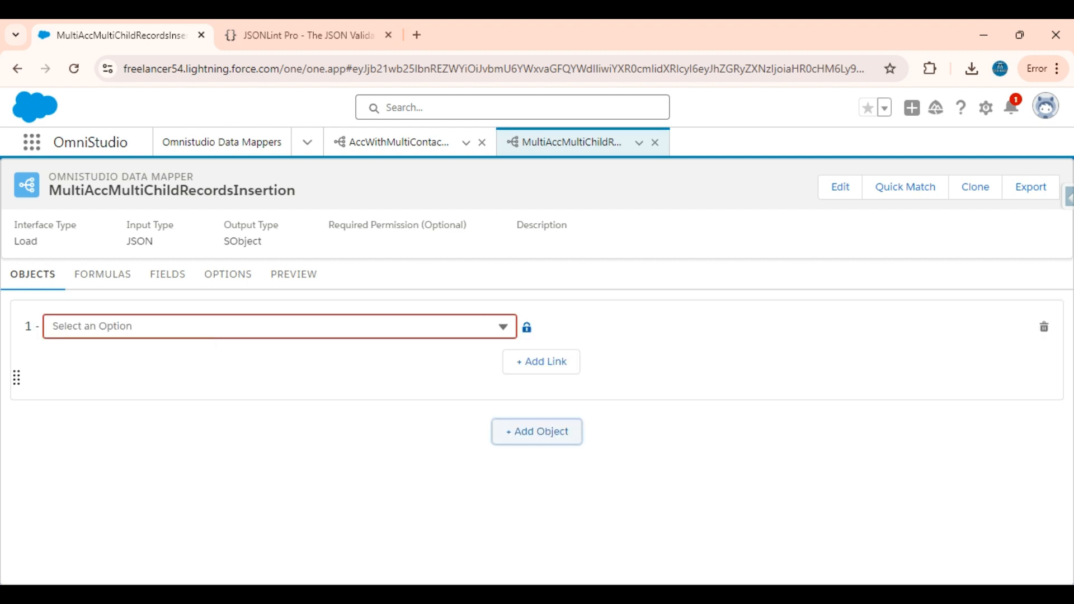
left_click(453, 327)
type("A")
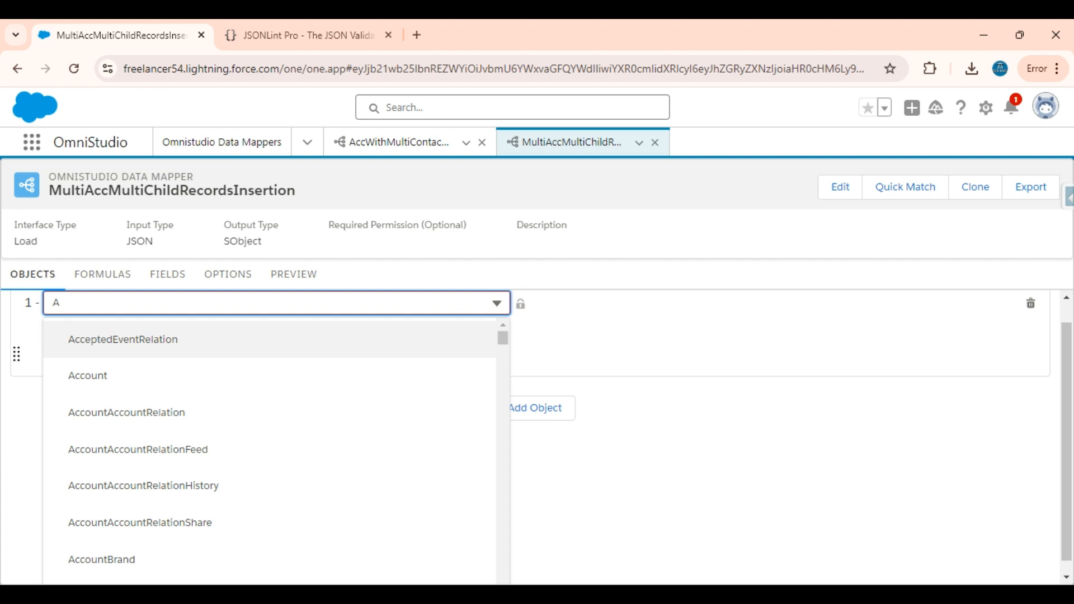
left_click(97, 376)
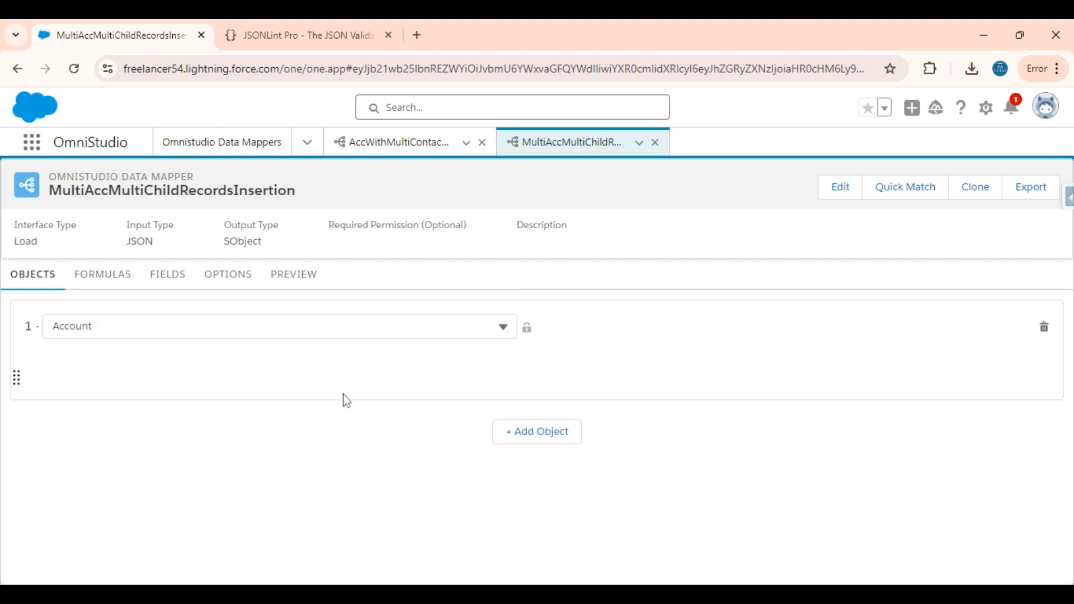
Add Contact as the second object, checking the conList and oppList child lists in the sample JSON
left_click(536, 431)
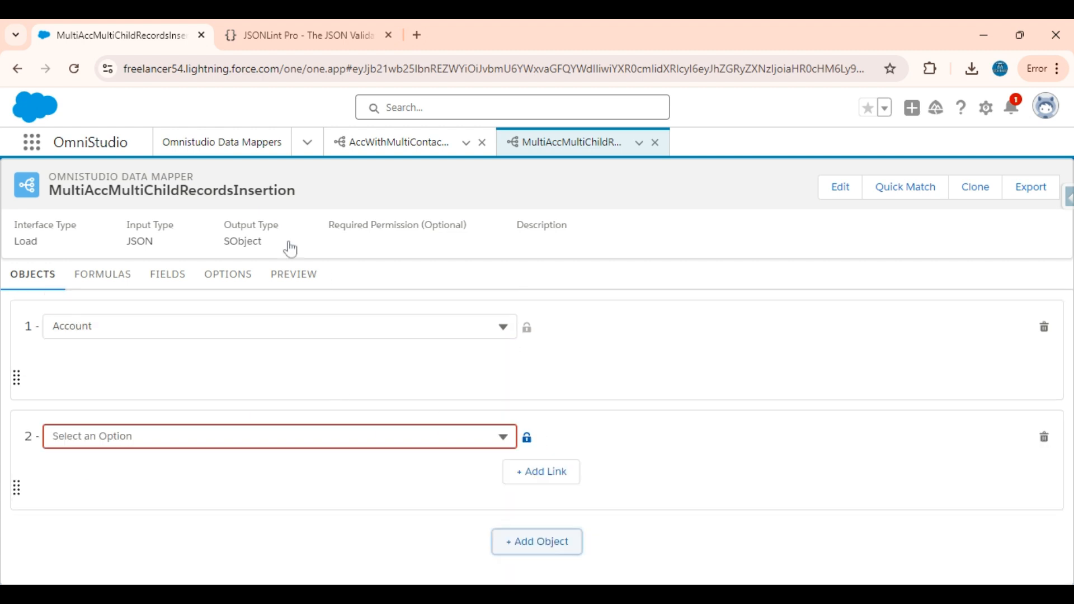
left_click(276, 28)
scroll(560, 336, "down", 2)
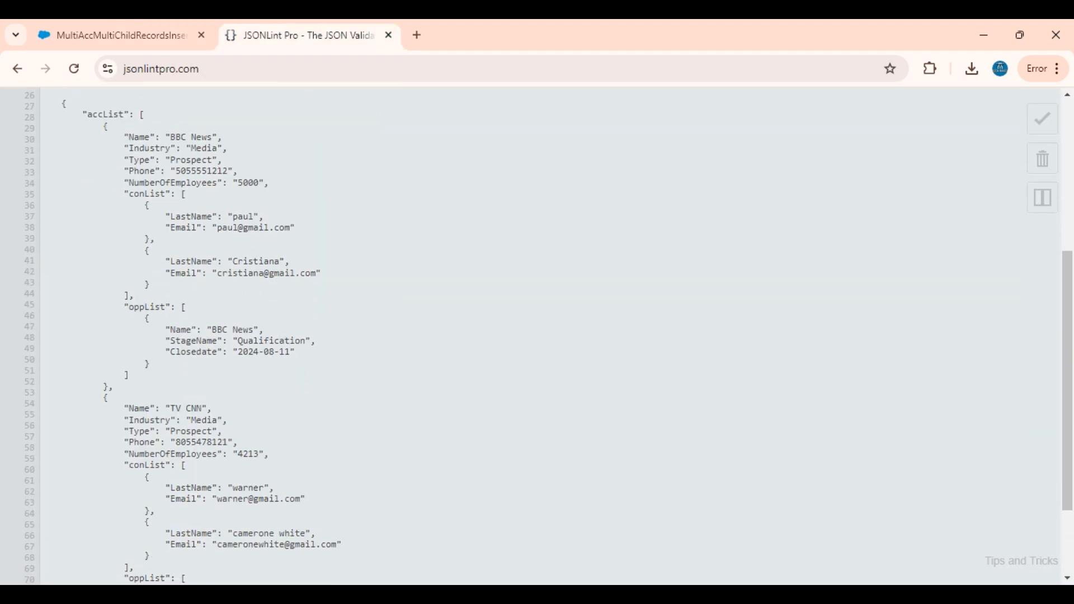
double_click(147, 194)
double_click(146, 307)
left_click(156, 23)
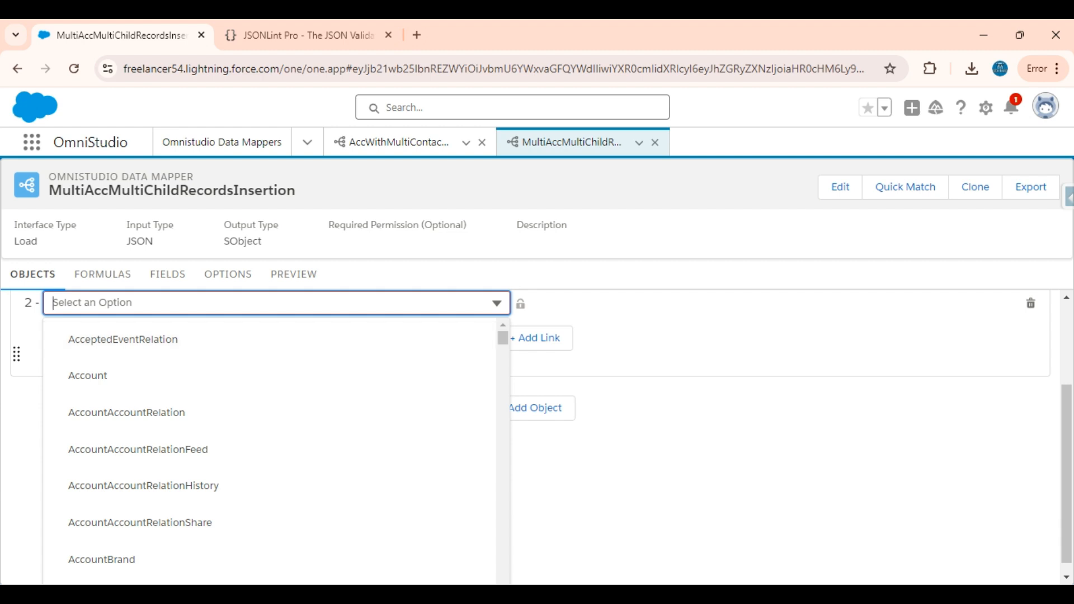
type("Contact")
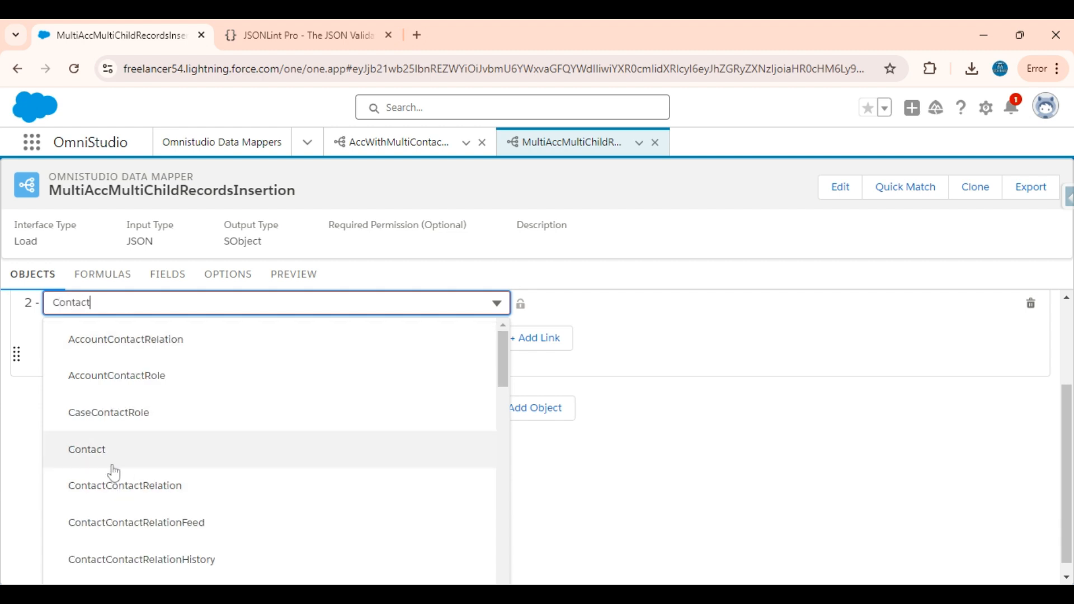
left_click(112, 466)
Link the Contact object's AccountId field to the Id of 1 - Account
left_click(544, 472)
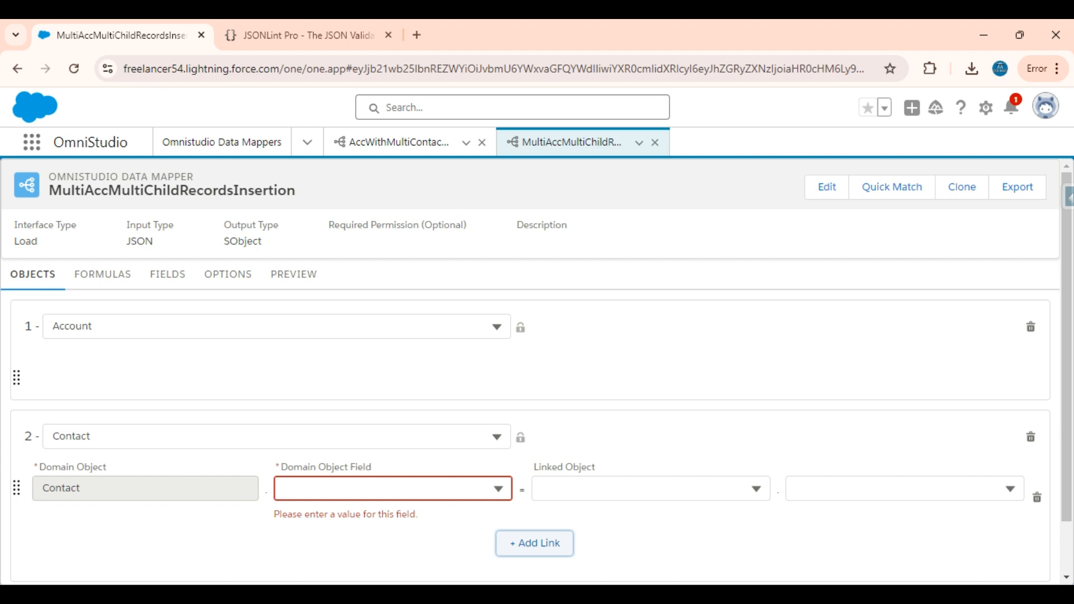
left_click(361, 488)
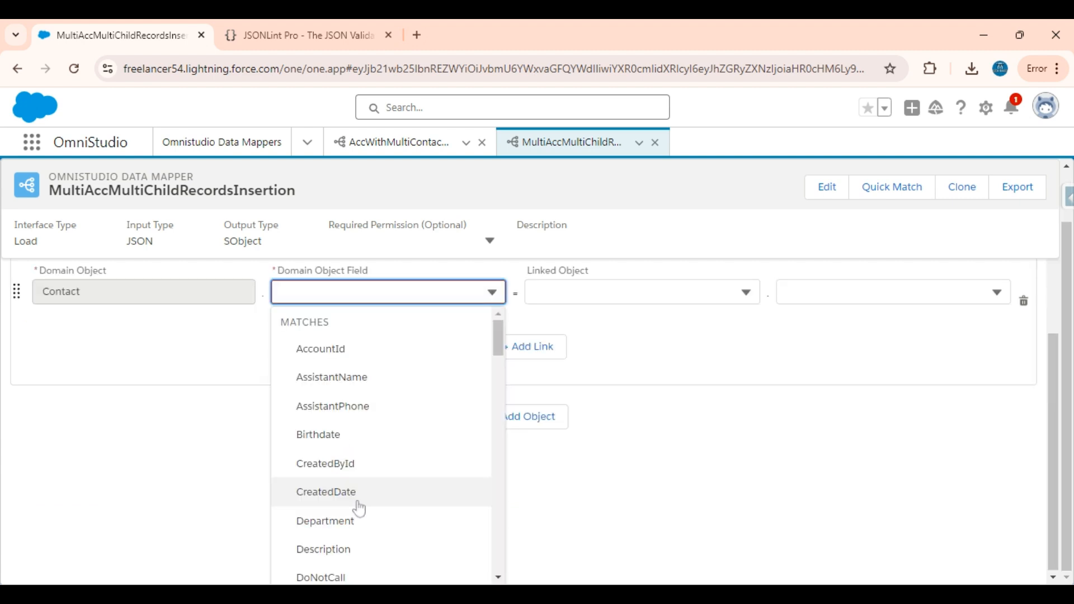
left_click(334, 349)
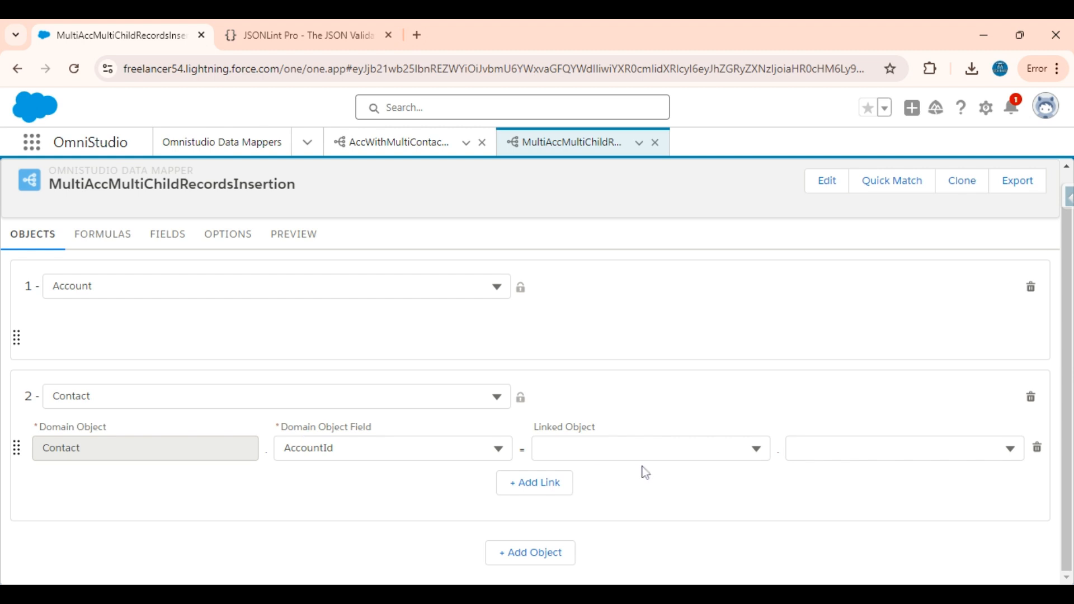
left_click(621, 450)
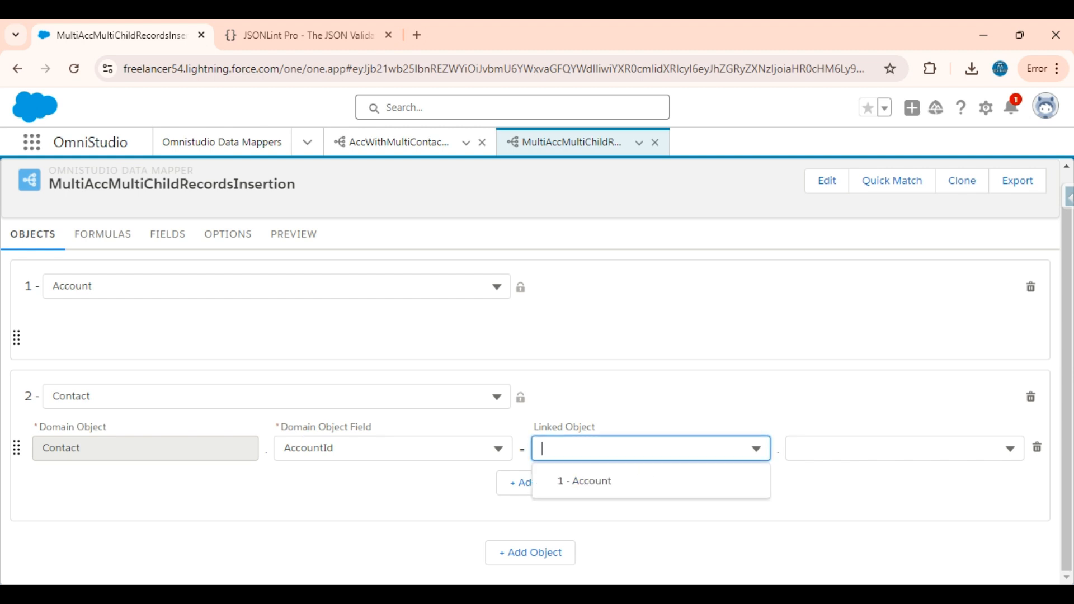
left_click(609, 494)
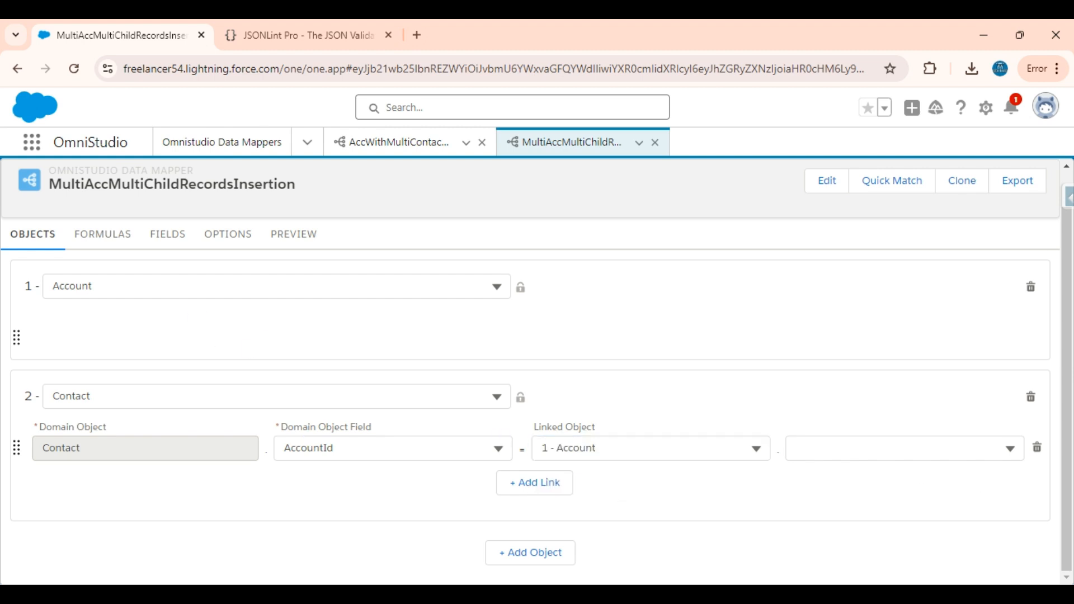
left_click(881, 452)
type("Id")
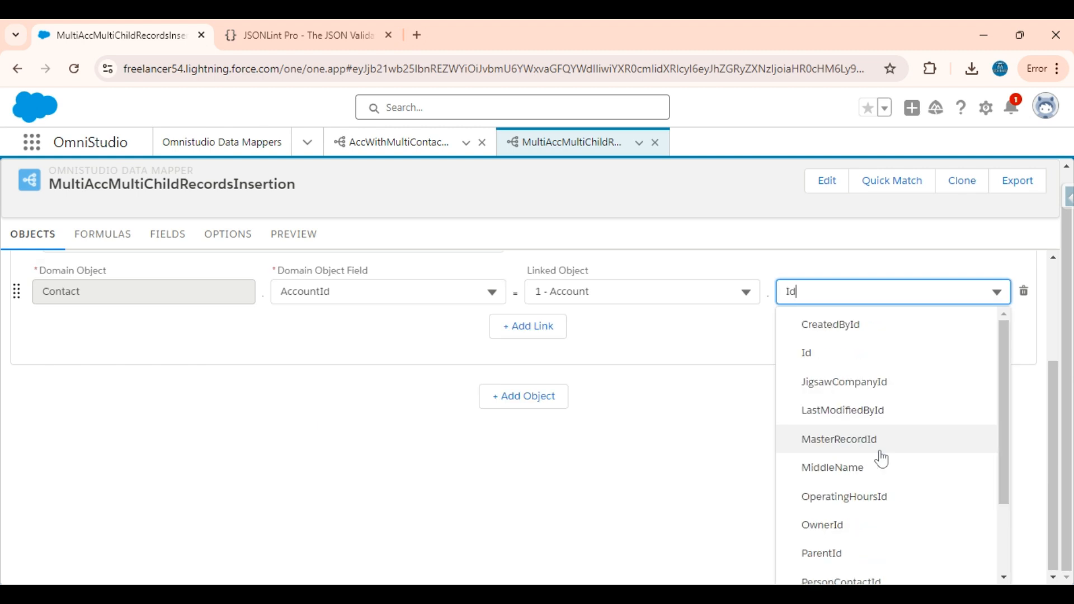
left_click(843, 360)
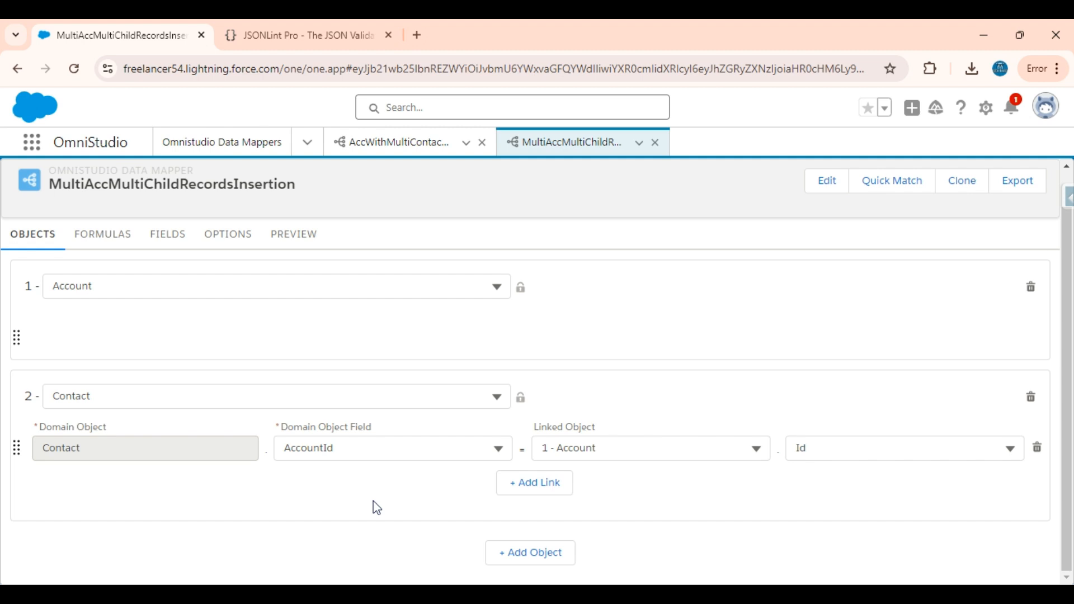
Add Opportunity as the third object of the MultiAccMultiChildRecordsInsertion Data Mapper
left_click(530, 557)
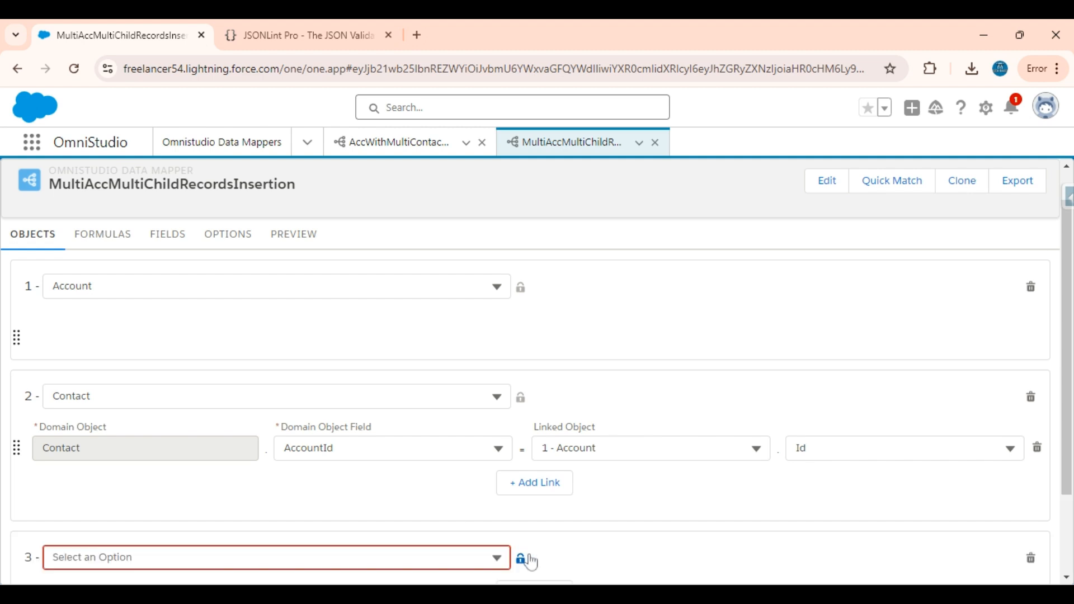
left_click(493, 558)
scroll(400, 477, "down", 5)
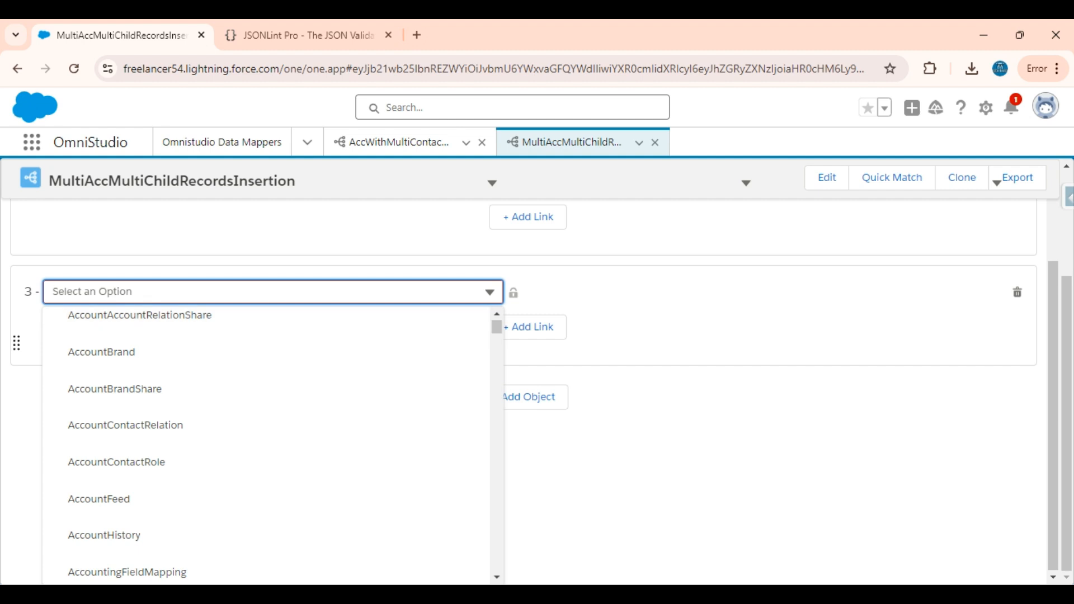
type("Oppo")
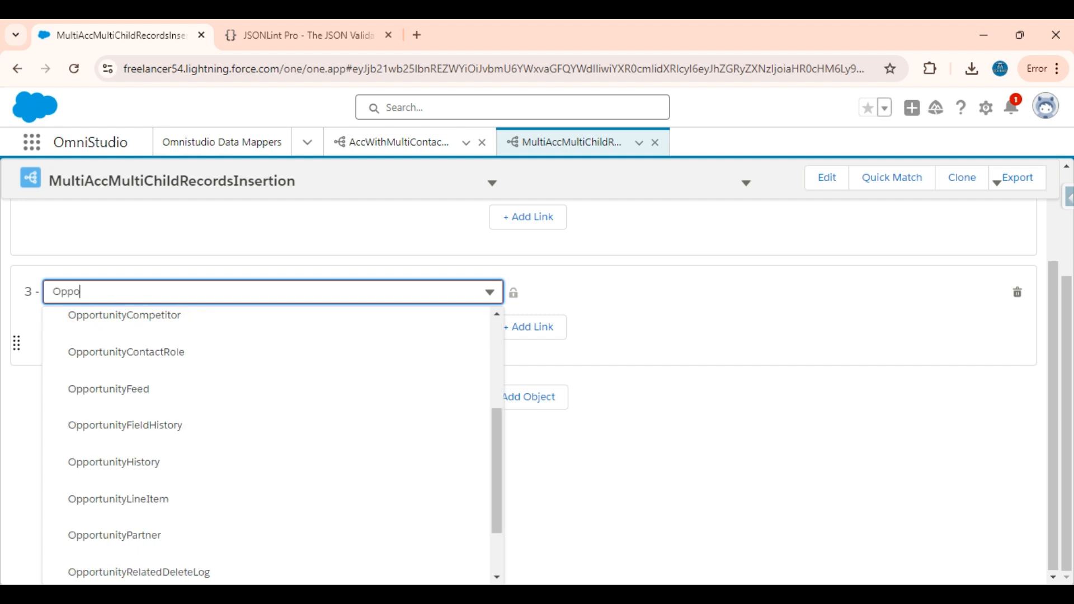
type("tunity")
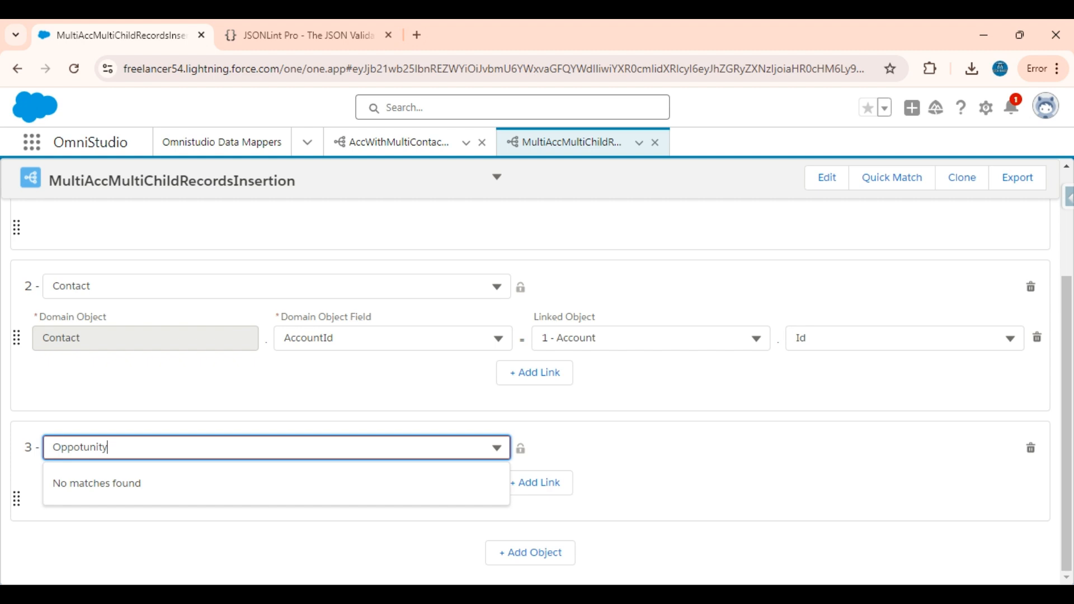
key("BackSpace")
key("BackSpace")
key("BackSpace")
key("BackSpace")
key("BackSpace")
key("BackSpace")
type("rtu")
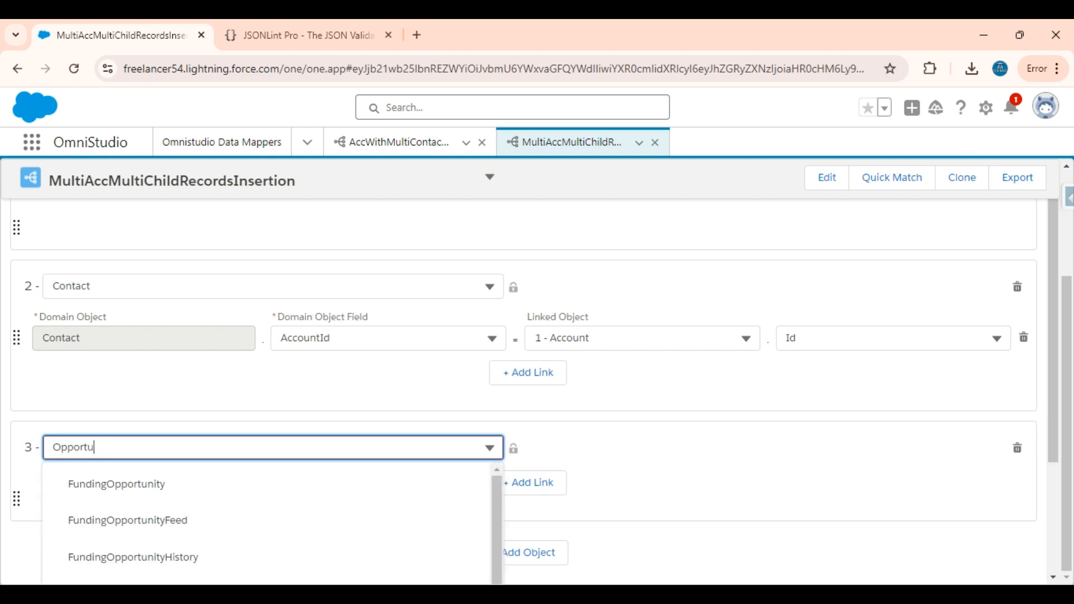
type("nity")
scroll(184, 543, "down", 5)
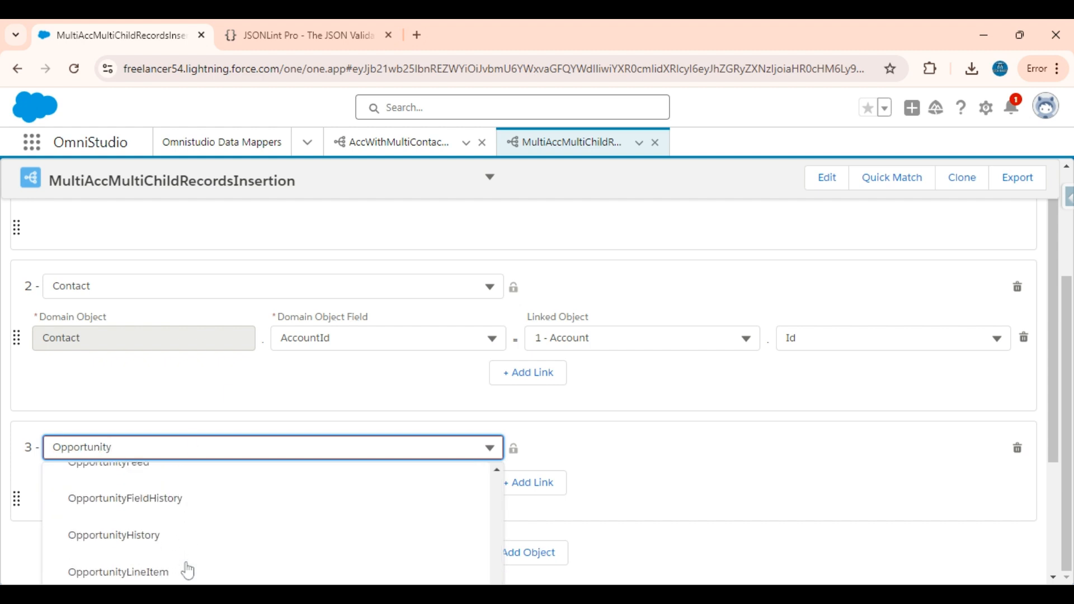
scroll(188, 570, "up", 3)
scroll(134, 487, "up", 1)
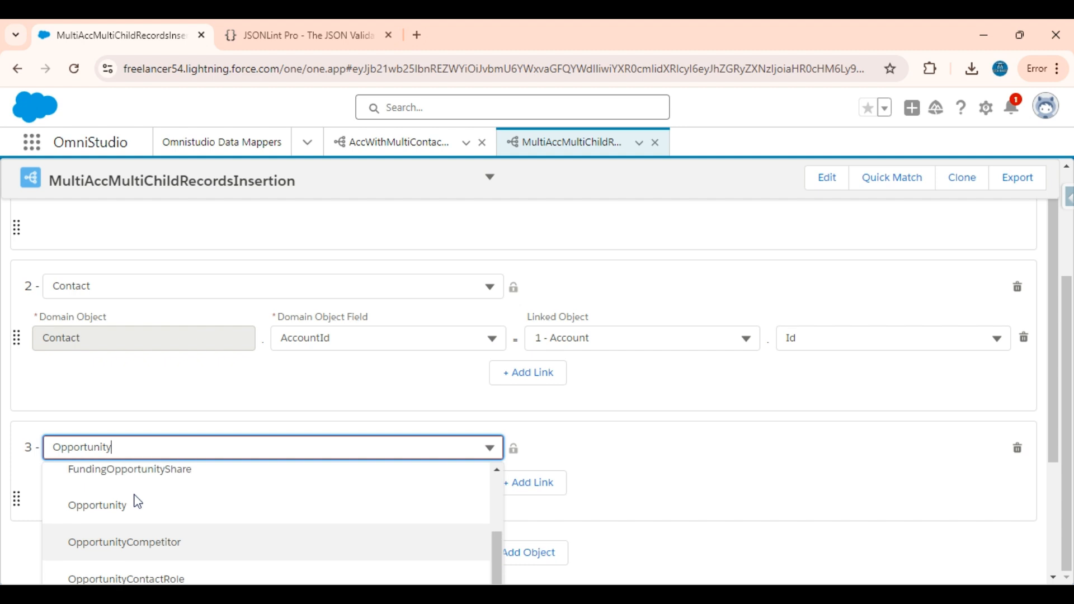
left_click(128, 506)
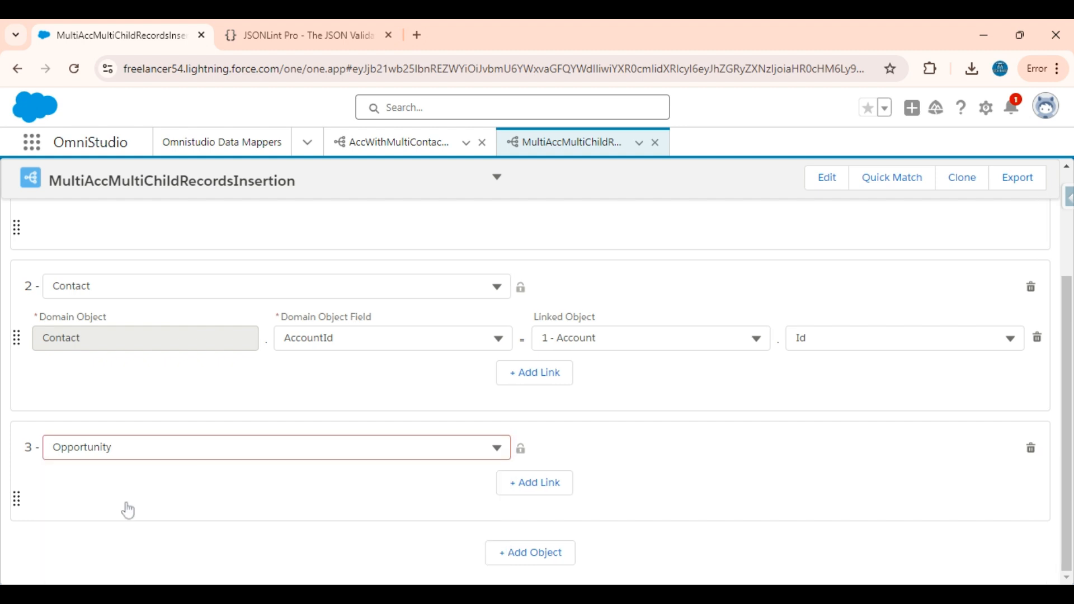
Link the Opportunity object's AccountId field to the Id of 1 - Account
left_click(538, 483)
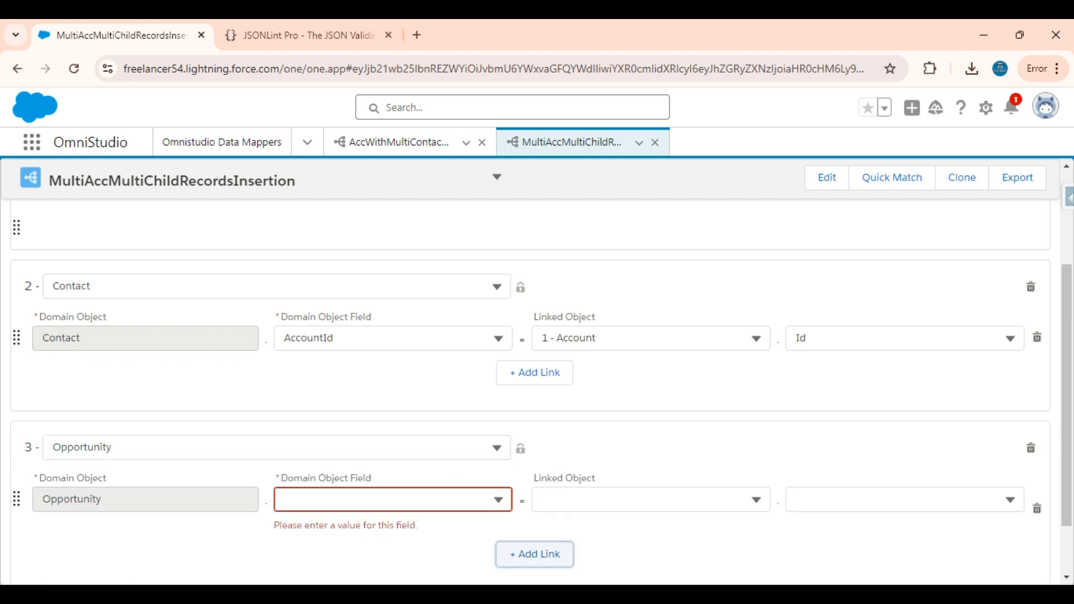
left_click(354, 499)
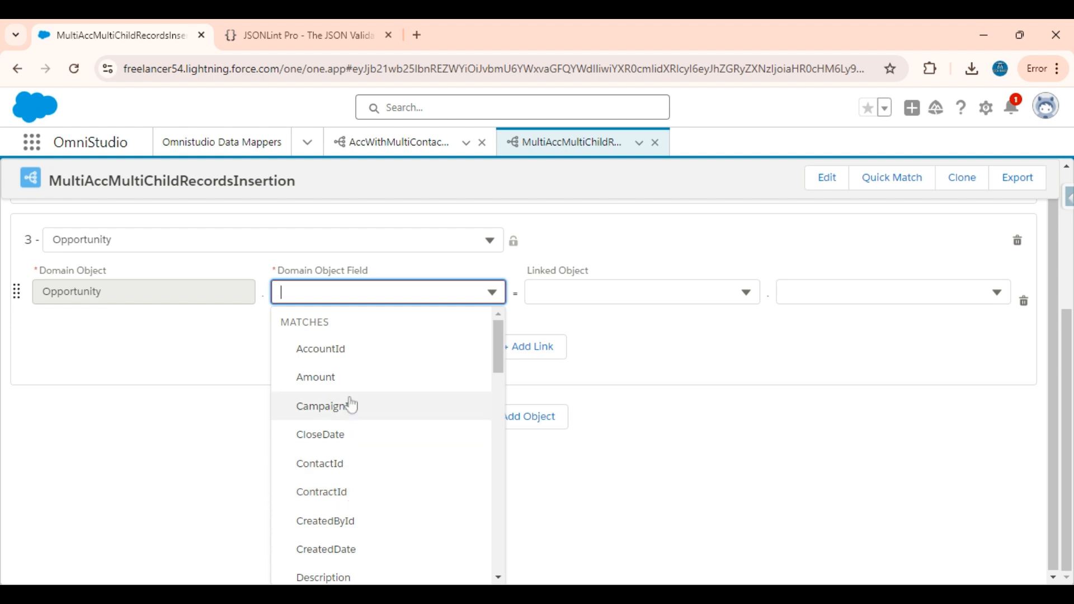
left_click(343, 350)
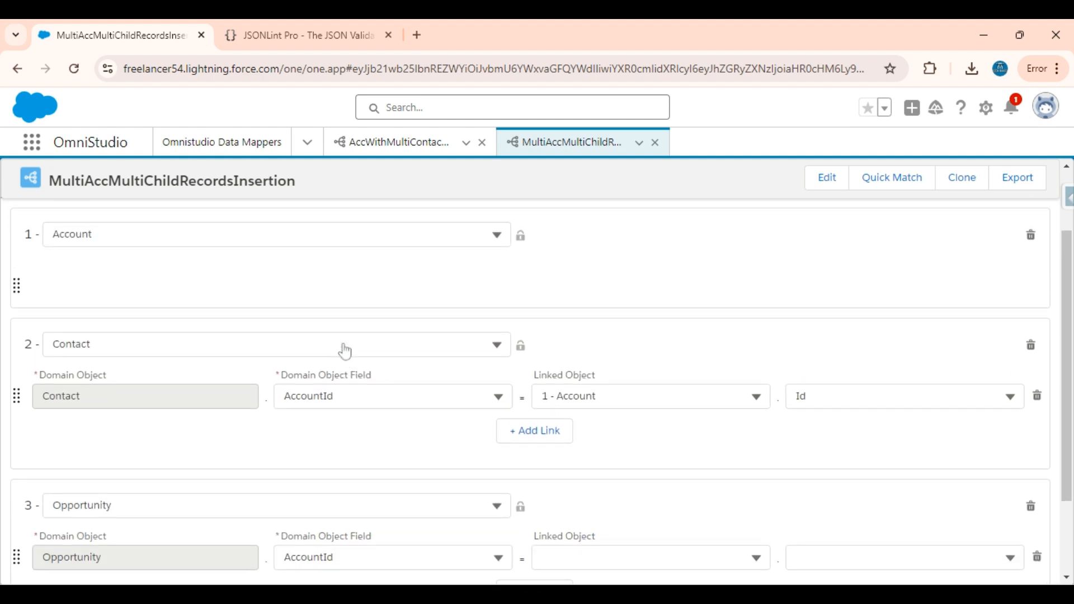
left_click(613, 448)
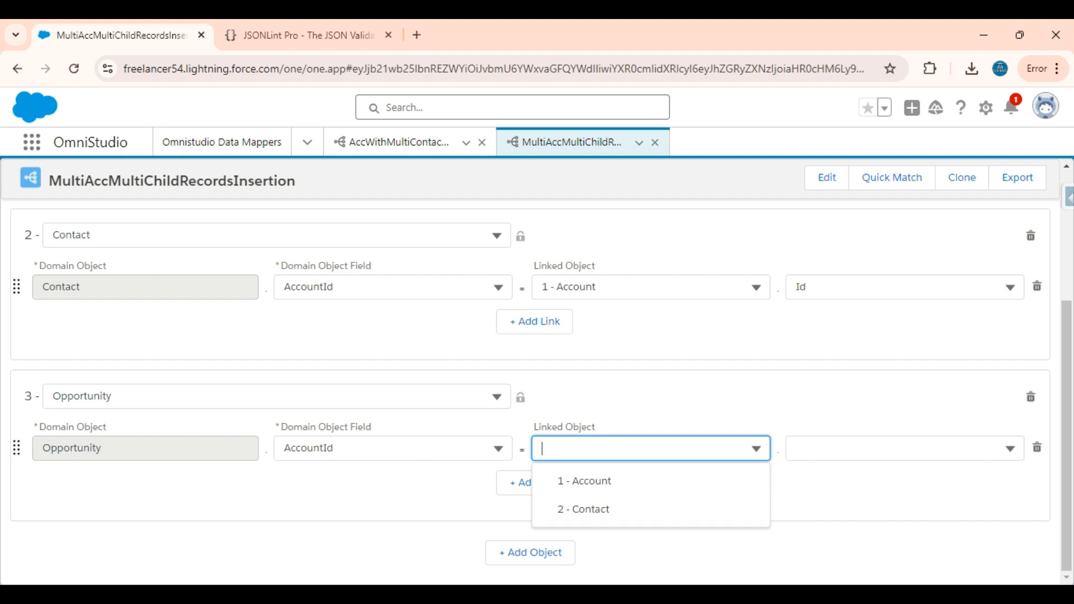
left_click(611, 486)
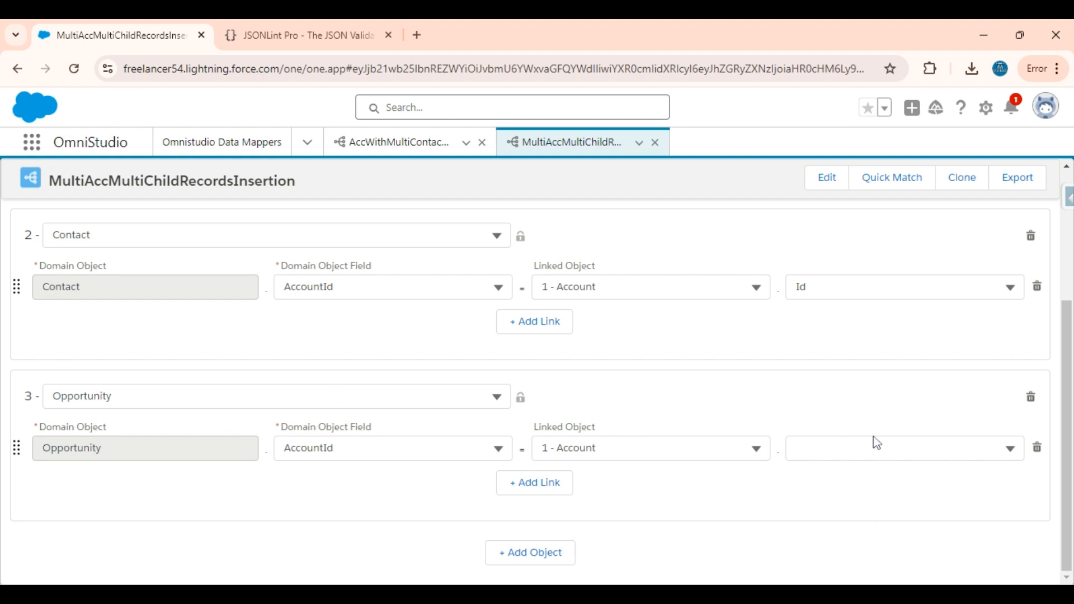
left_click(858, 448)
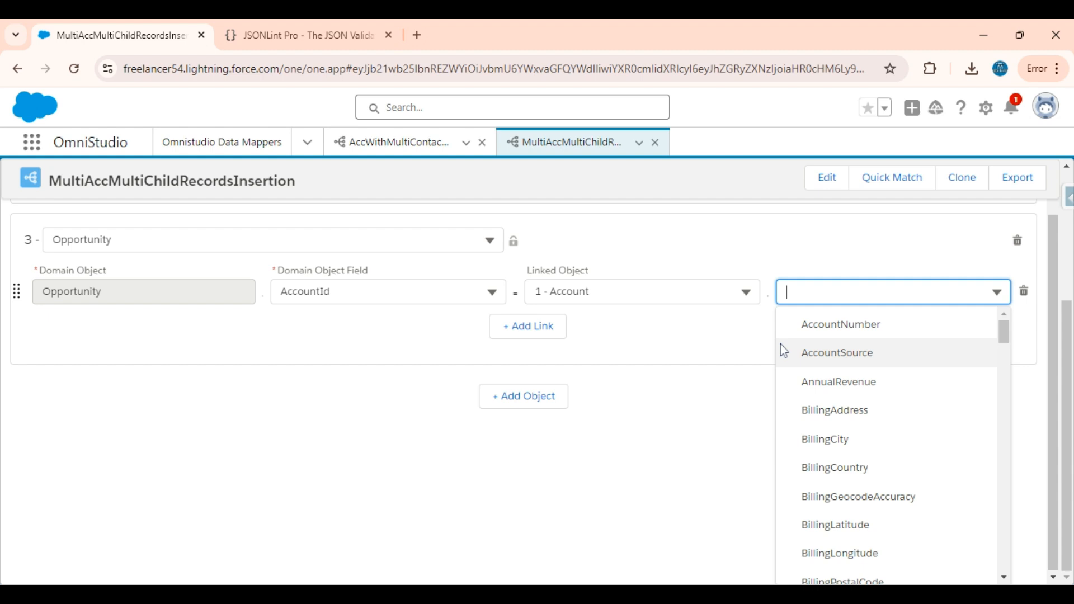
scroll(806, 423, "down", 3)
scroll(842, 476, "down", 5)
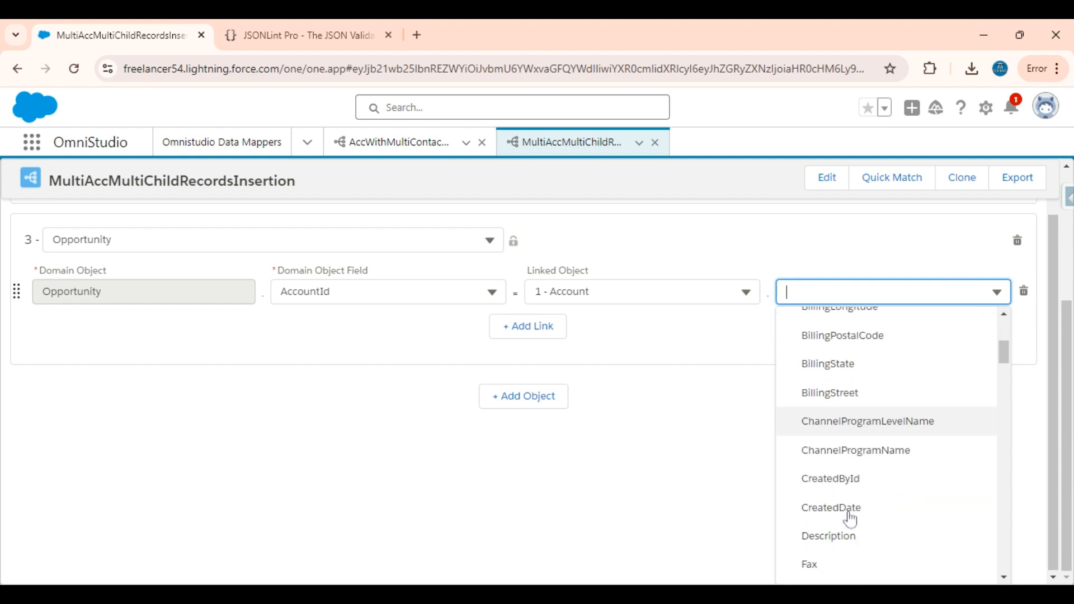
left_click(817, 454)
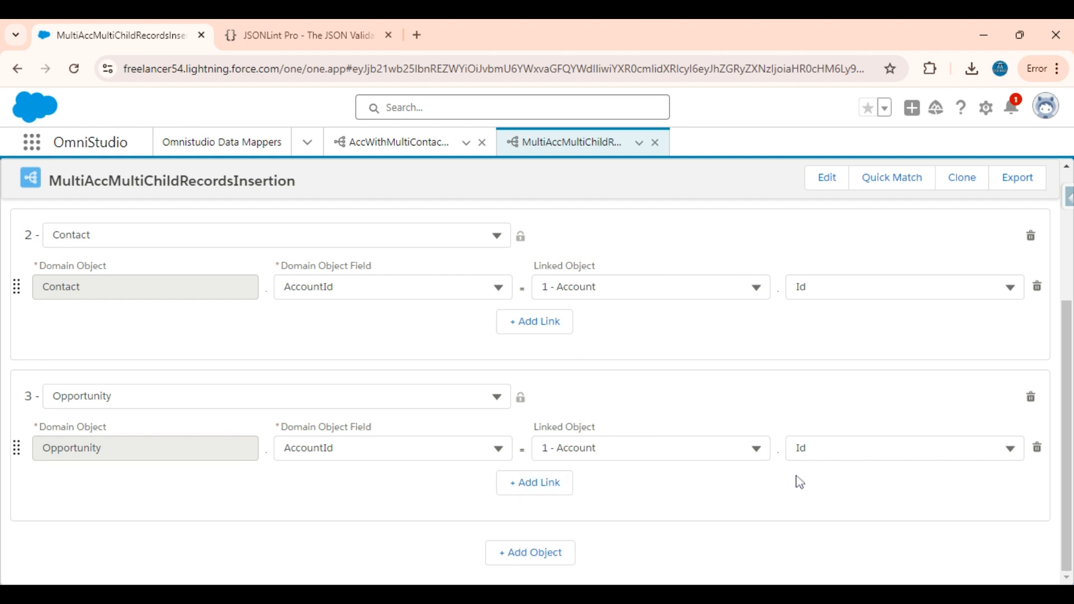
left_click(905, 448)
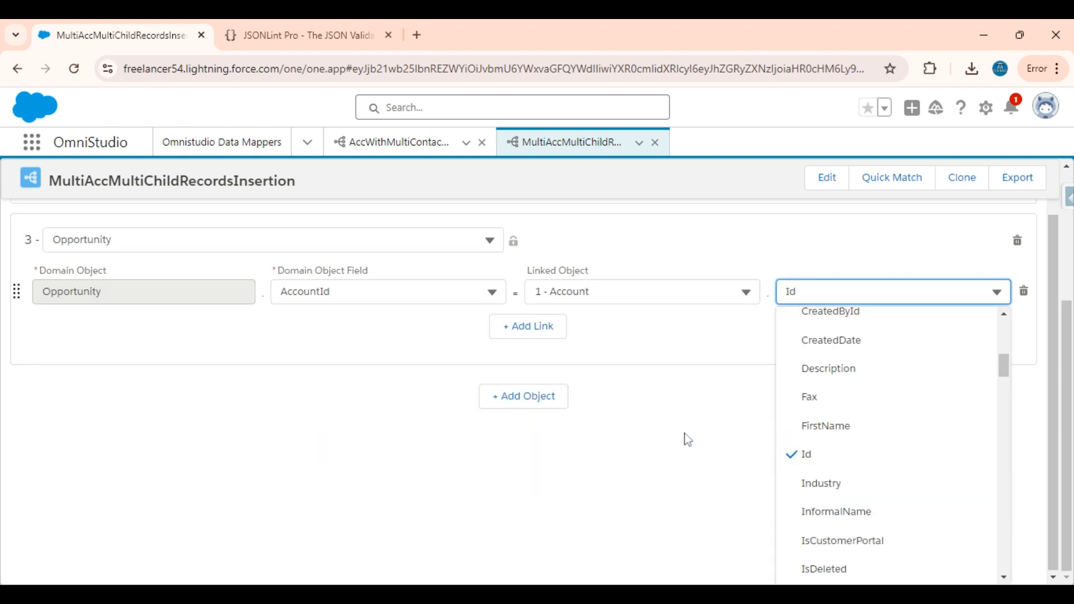
left_click(688, 439)
Review the Account, Contact and Opportunity object links and the field mappings listed for each object and for all objects together
scroll(687, 437, "up", 5)
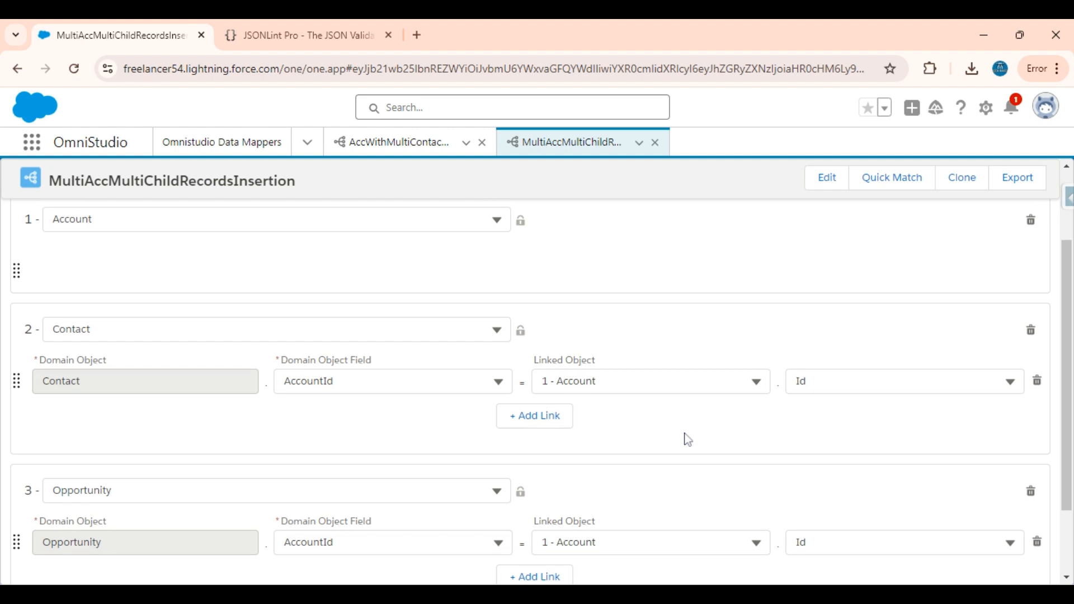
scroll(437, 398, "down", 3)
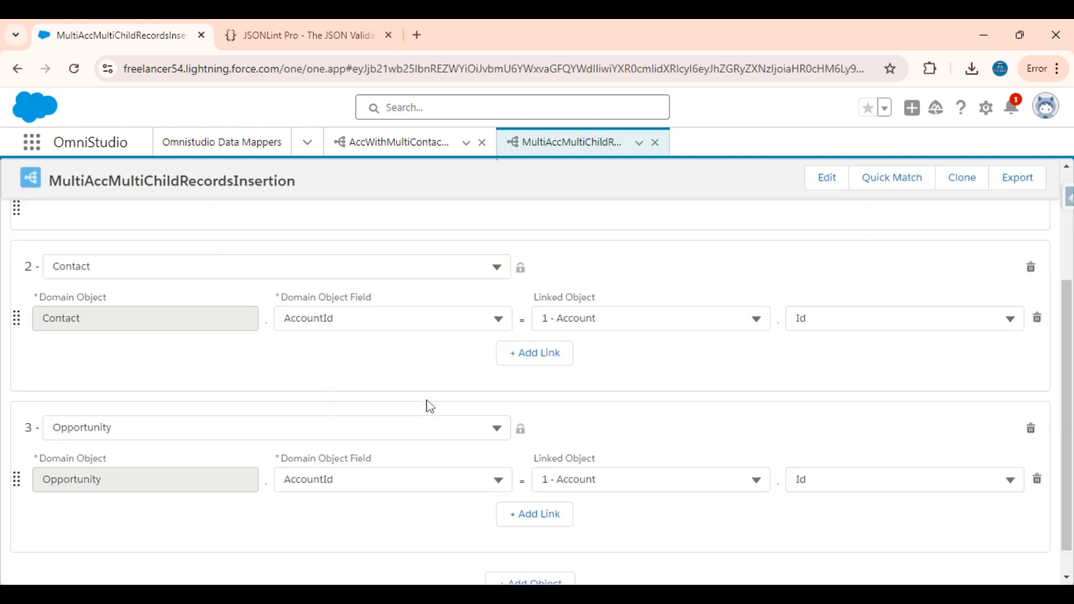
scroll(427, 405, "up", 3)
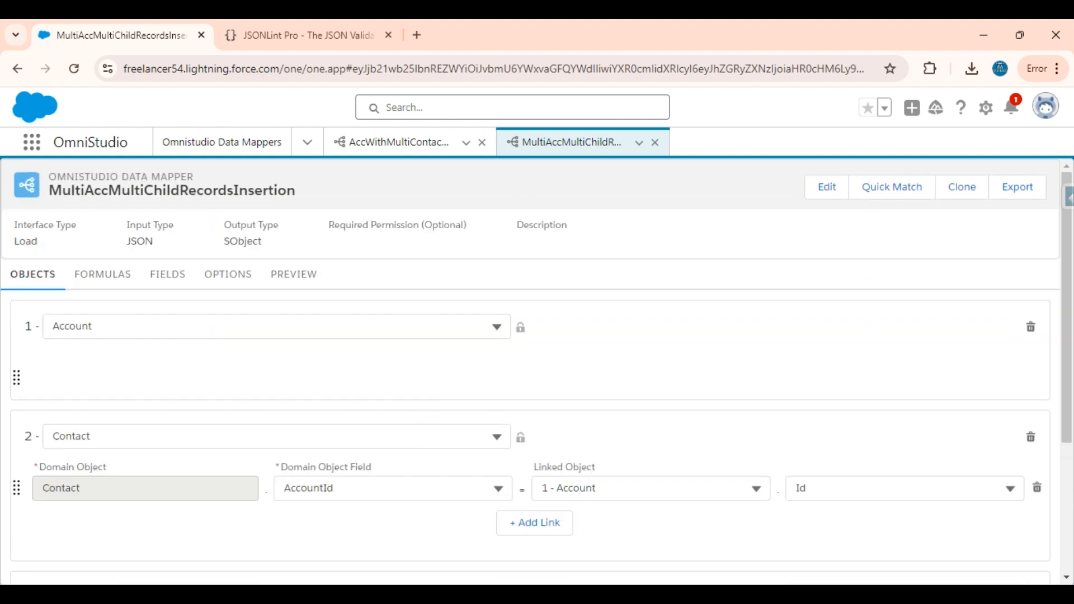
scroll(237, 374, "down", 1)
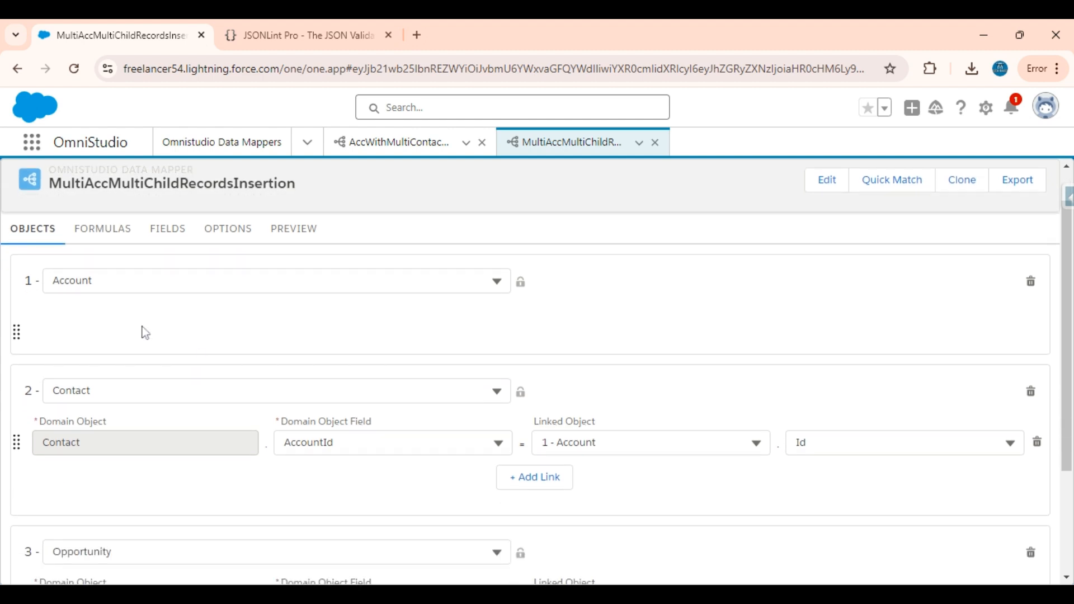
scroll(179, 338, "down", 1)
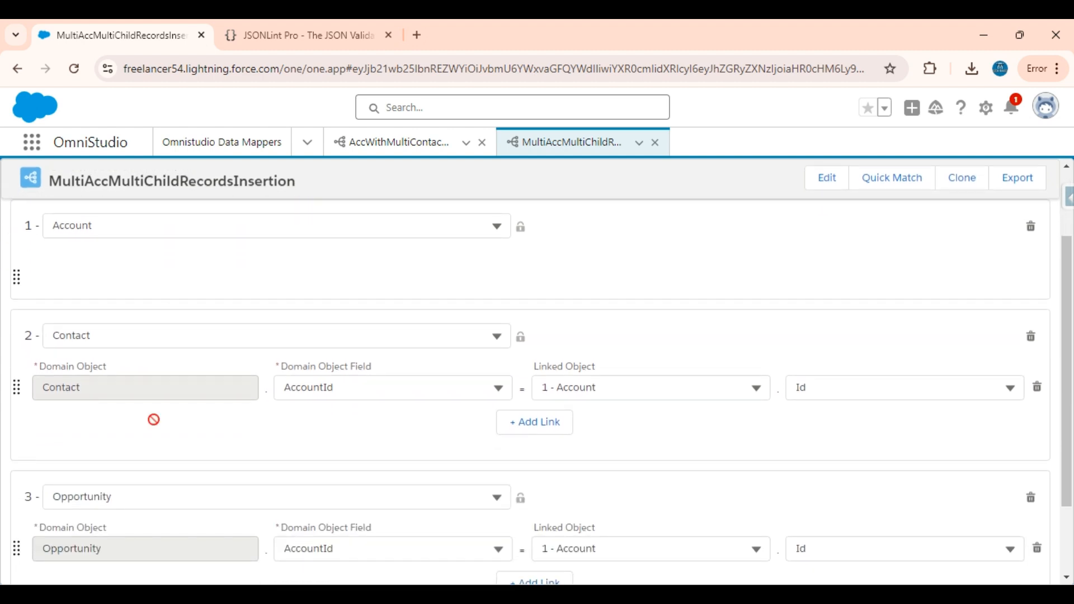
scroll(170, 452, "up", 3)
left_click(155, 280)
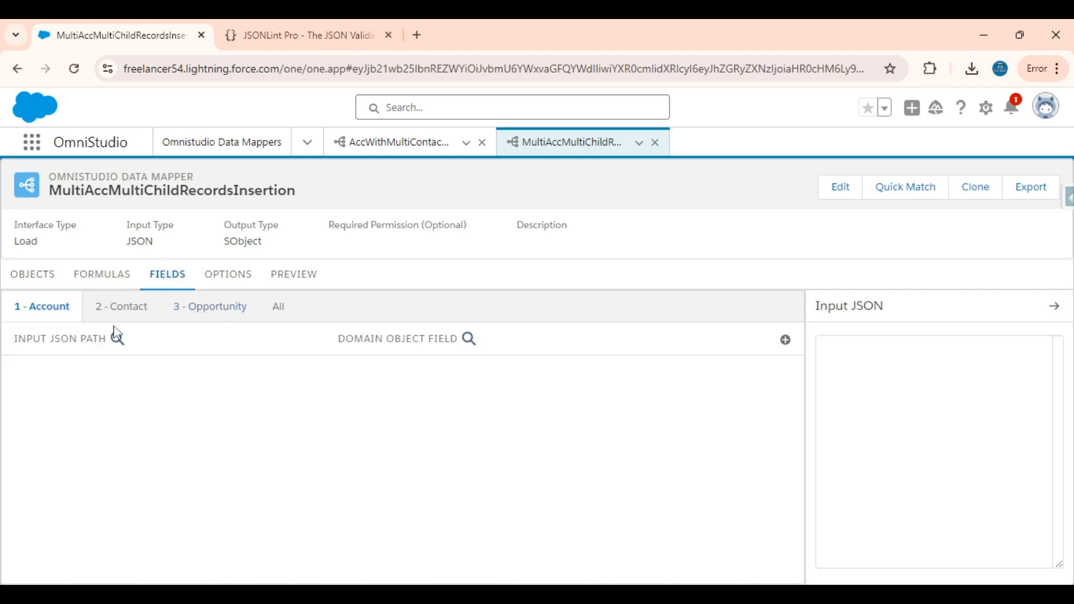
left_click(144, 319)
left_click(204, 318)
left_click(49, 319)
left_click(137, 312)
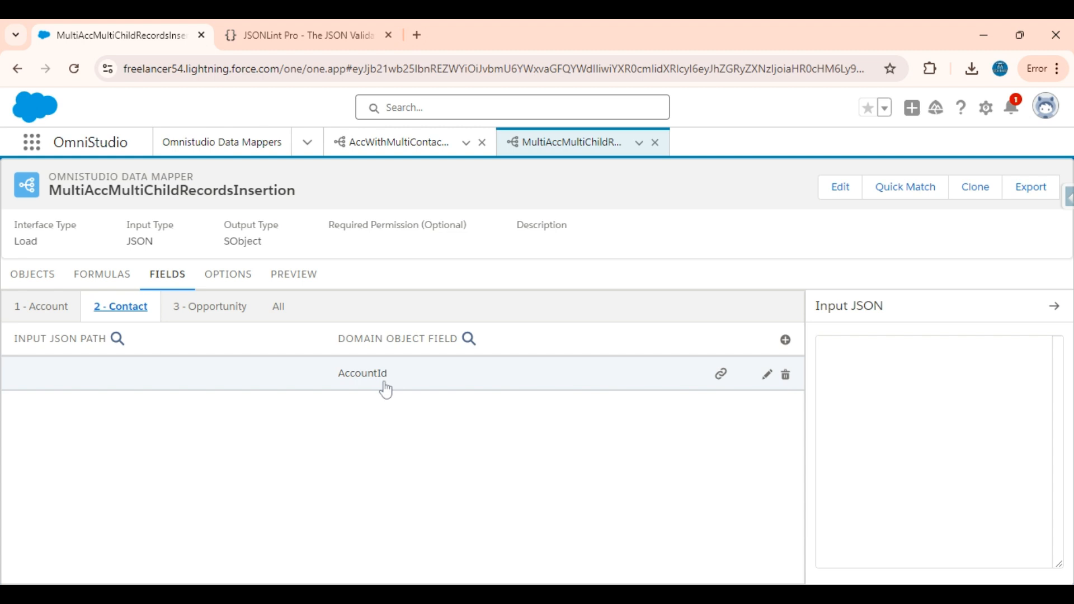
left_click(199, 311)
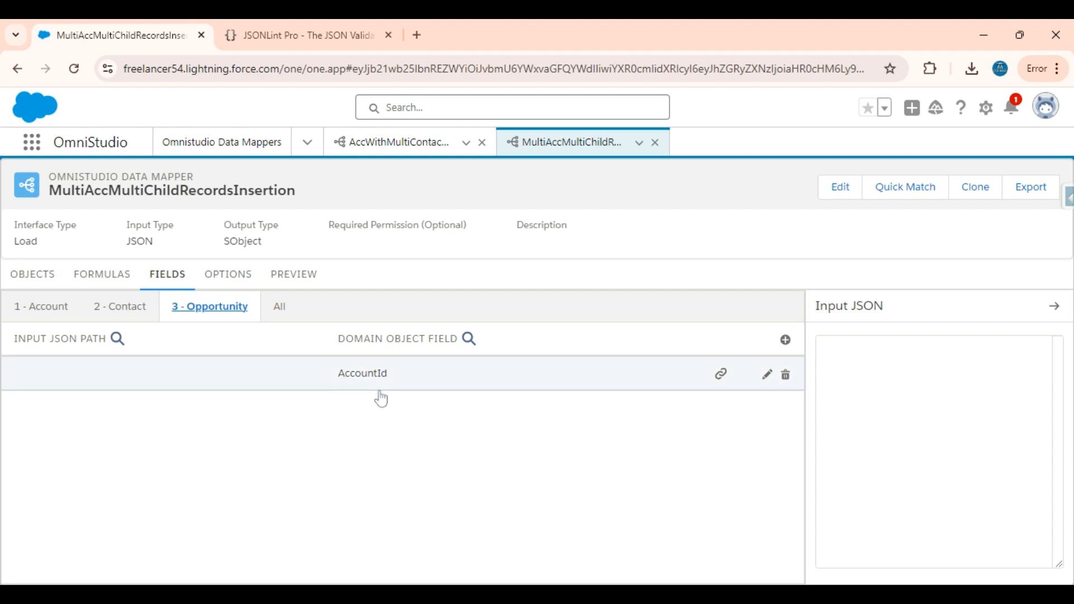
left_click(282, 315)
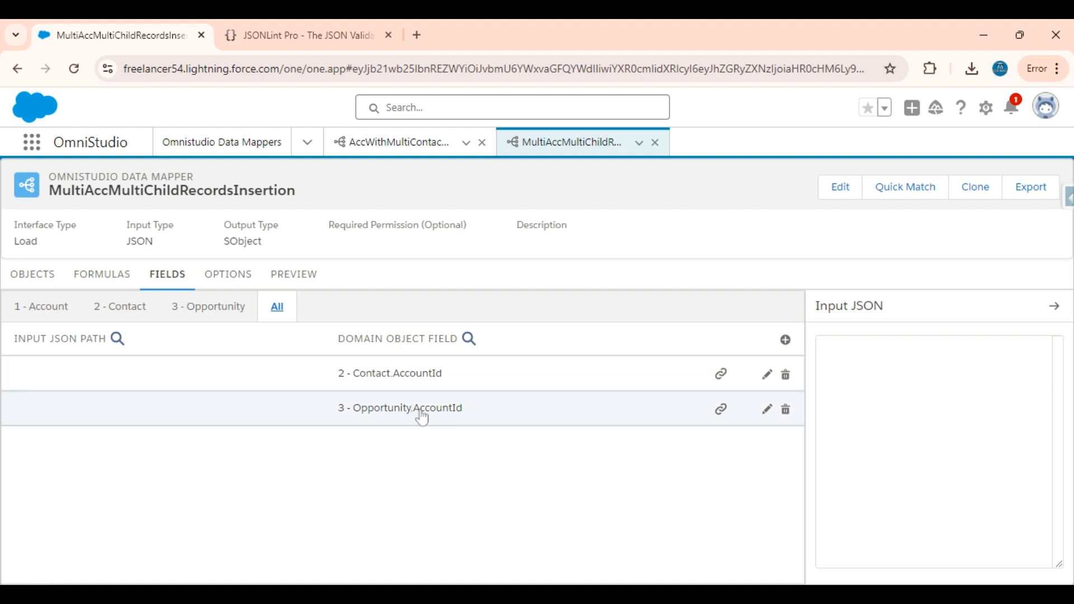
Copy the accList sample JSON with its conList and oppList children from JSONLint Pro into the Data Mapper's Input JSON
left_click(42, 312)
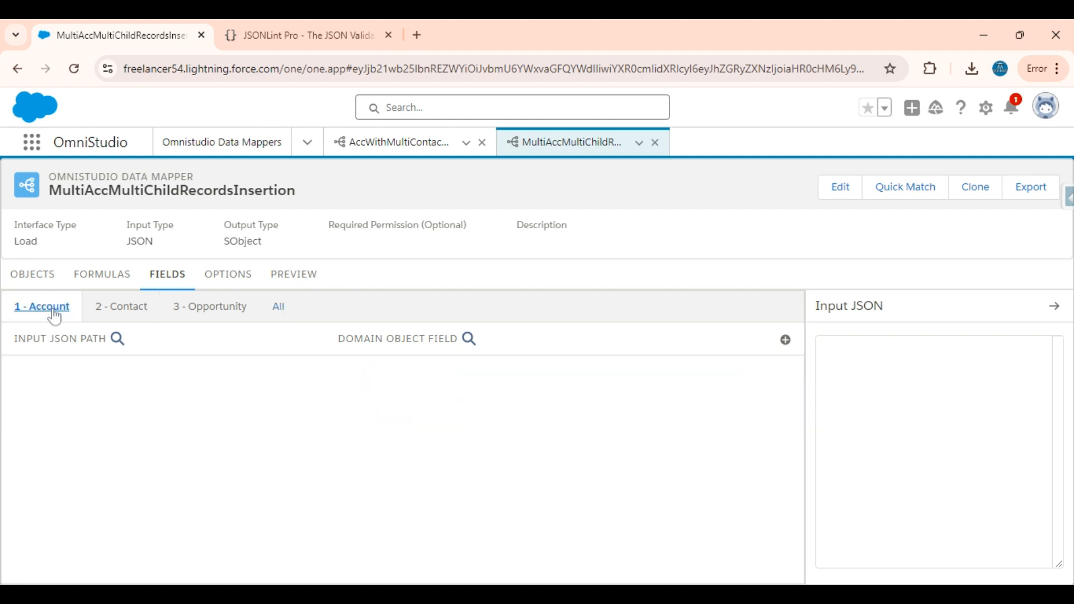
left_click(837, 343)
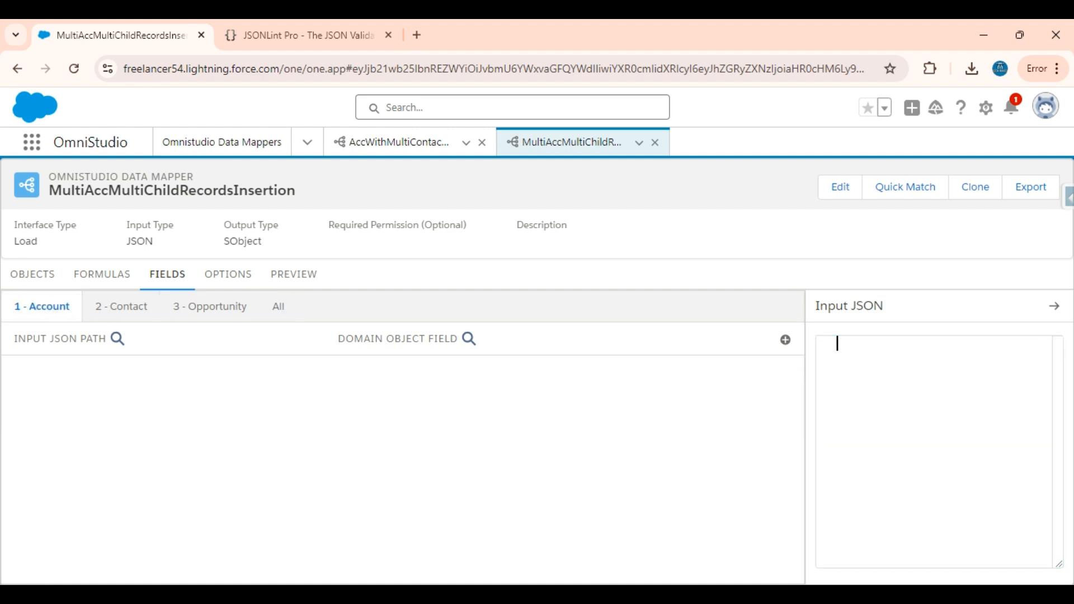
left_click(335, 20)
scroll(549, 336, "up", 5)
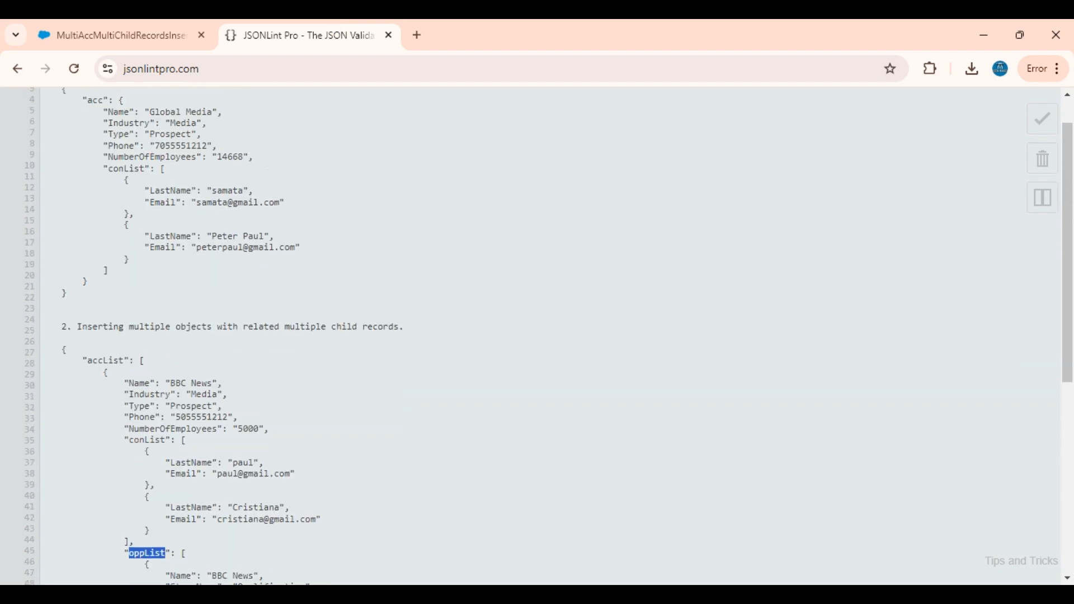
scroll(548, 335, "down", 7)
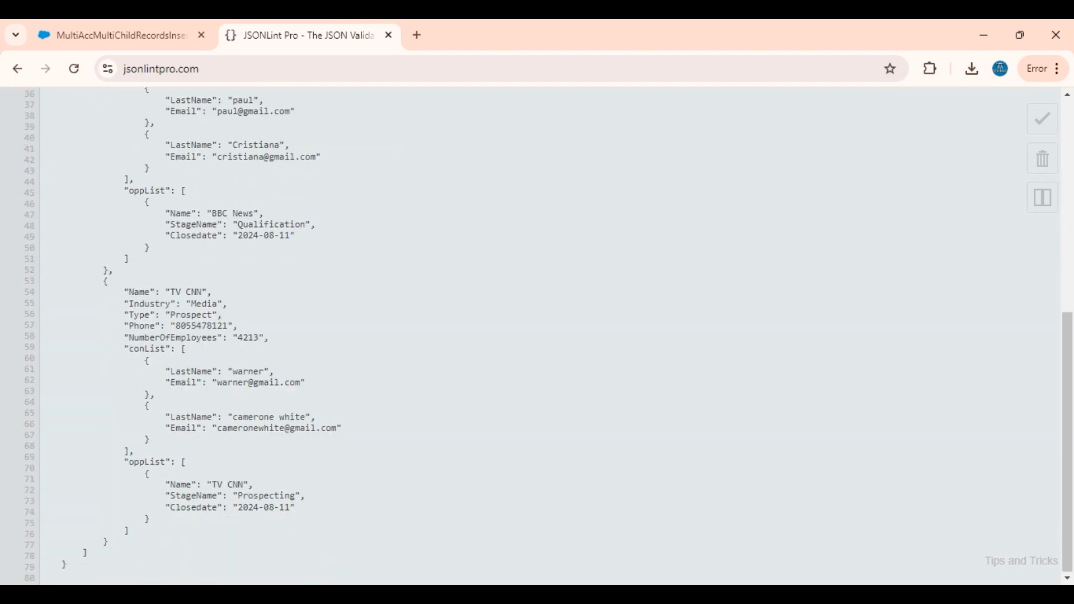
key("ctrl+a")
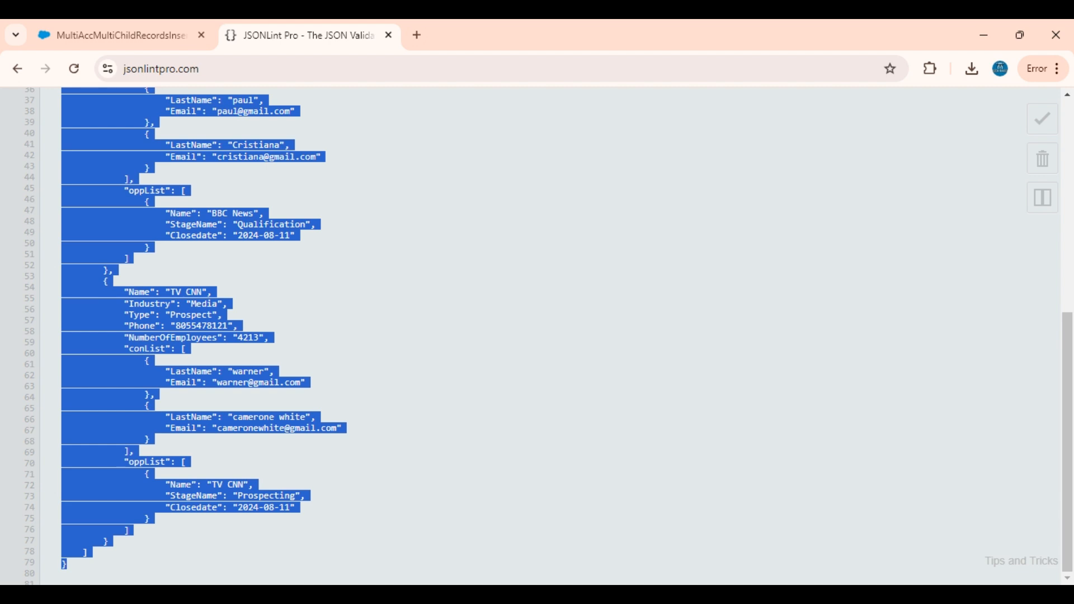
left_click(84, 31)
left_click(886, 370)
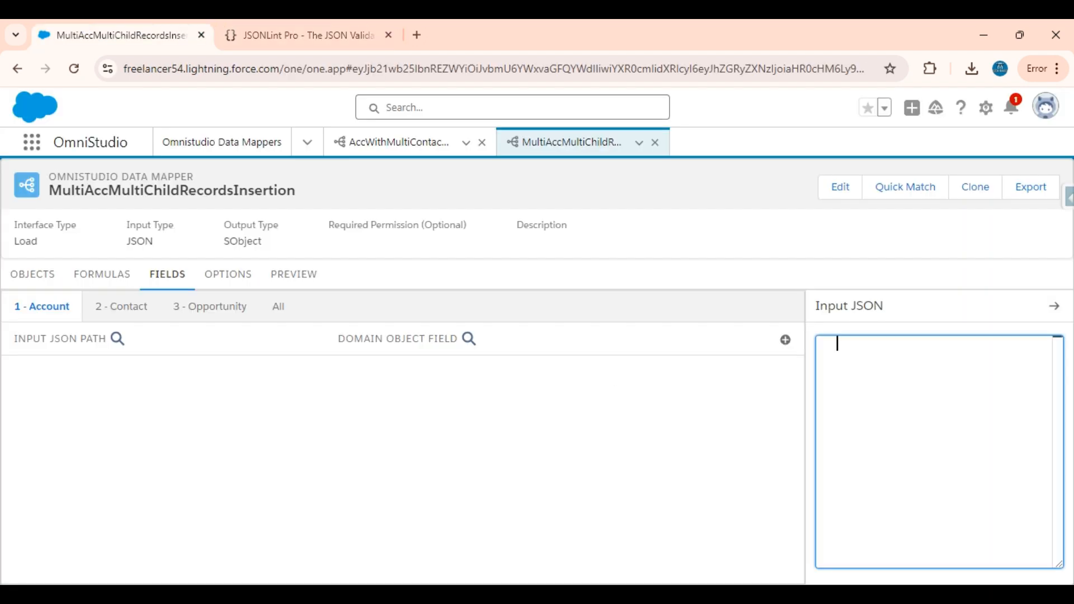
key("ctrl+v")
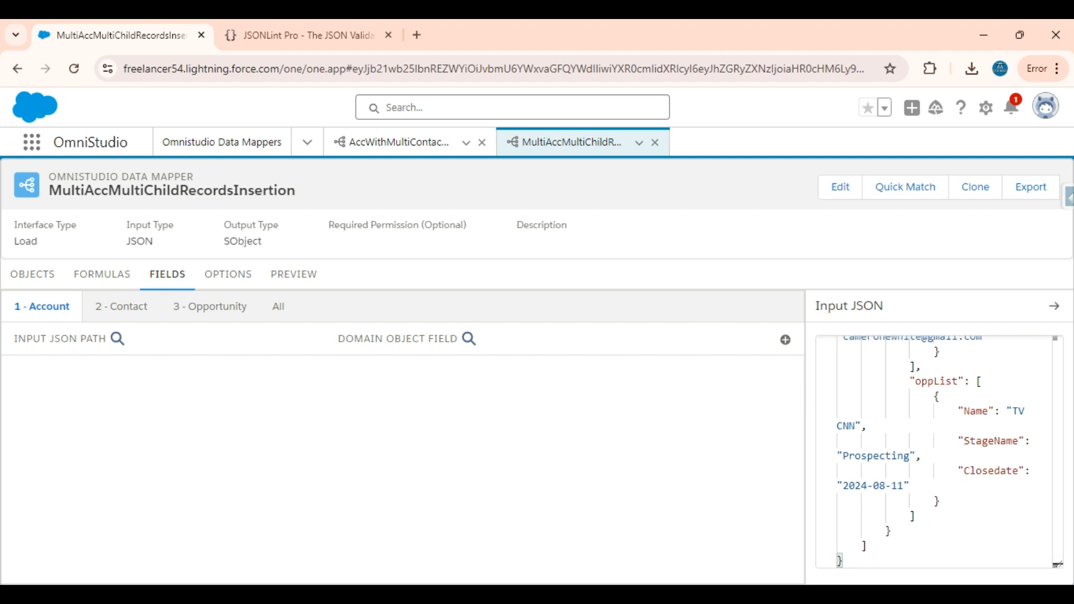
Add an Account field mapping from accList:Industry to the Industry field
left_click(786, 340)
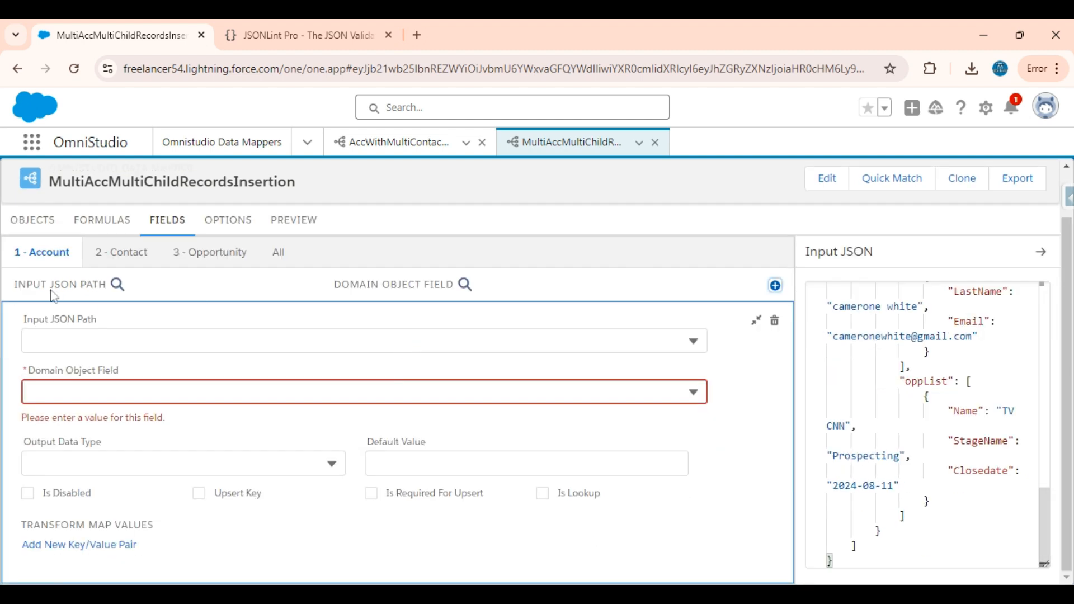
left_click(78, 340)
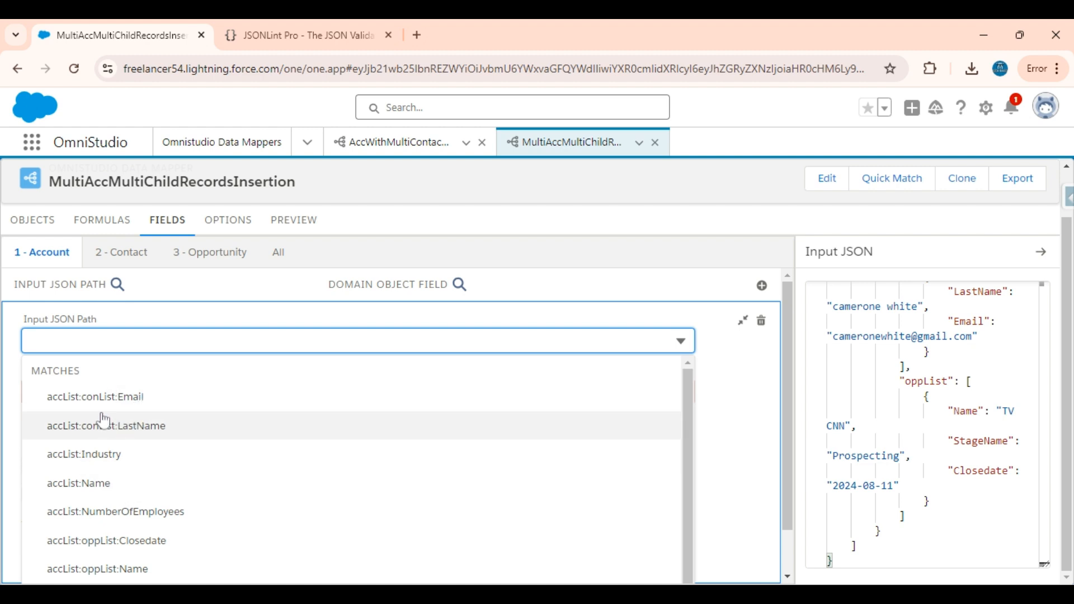
left_click(100, 458)
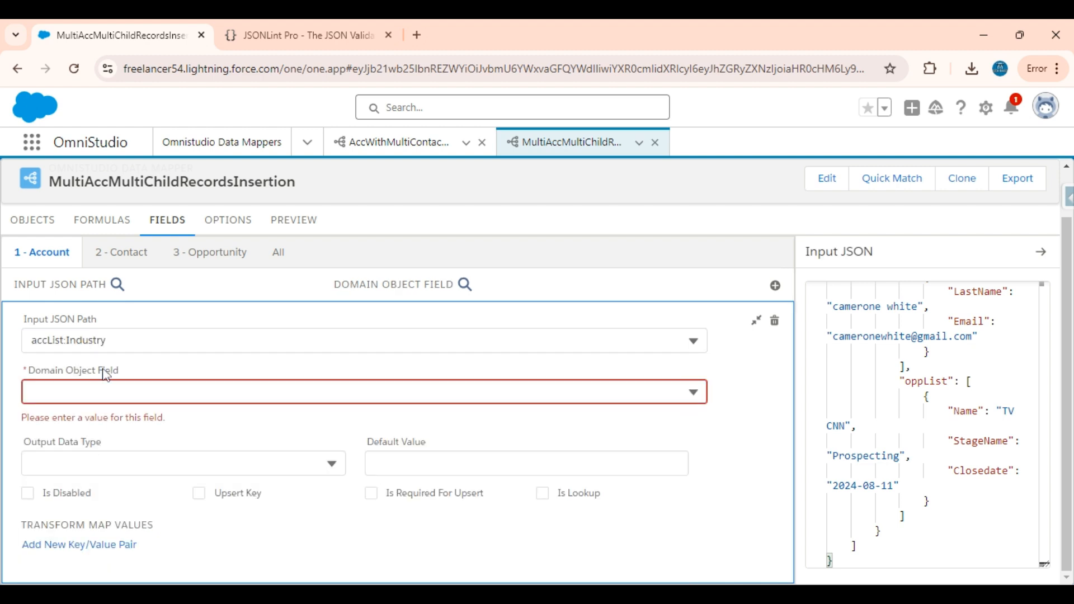
left_click(88, 392)
type("Industr")
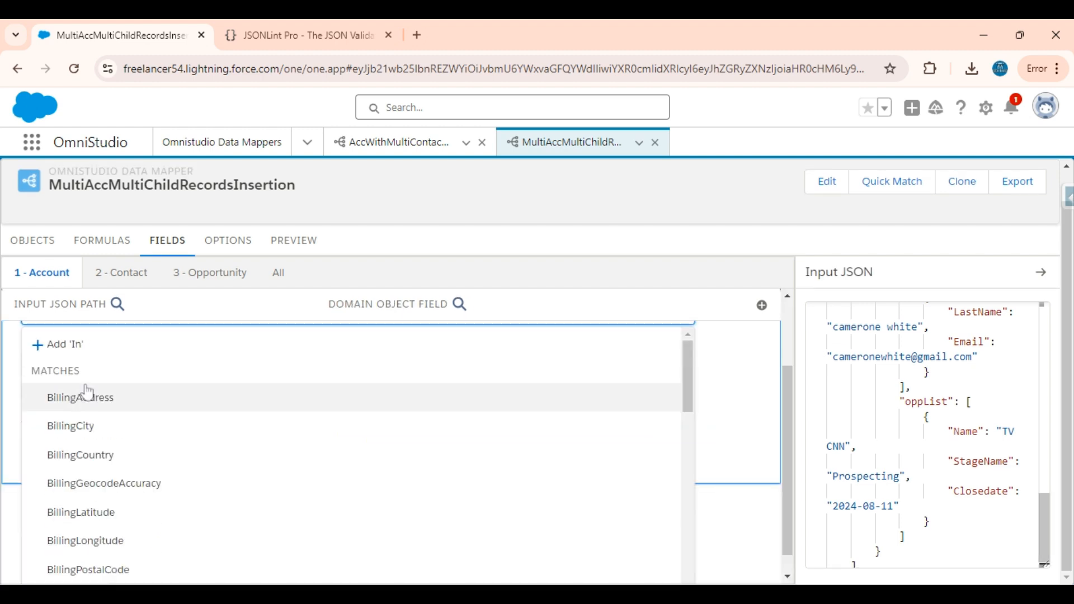
left_click(89, 501)
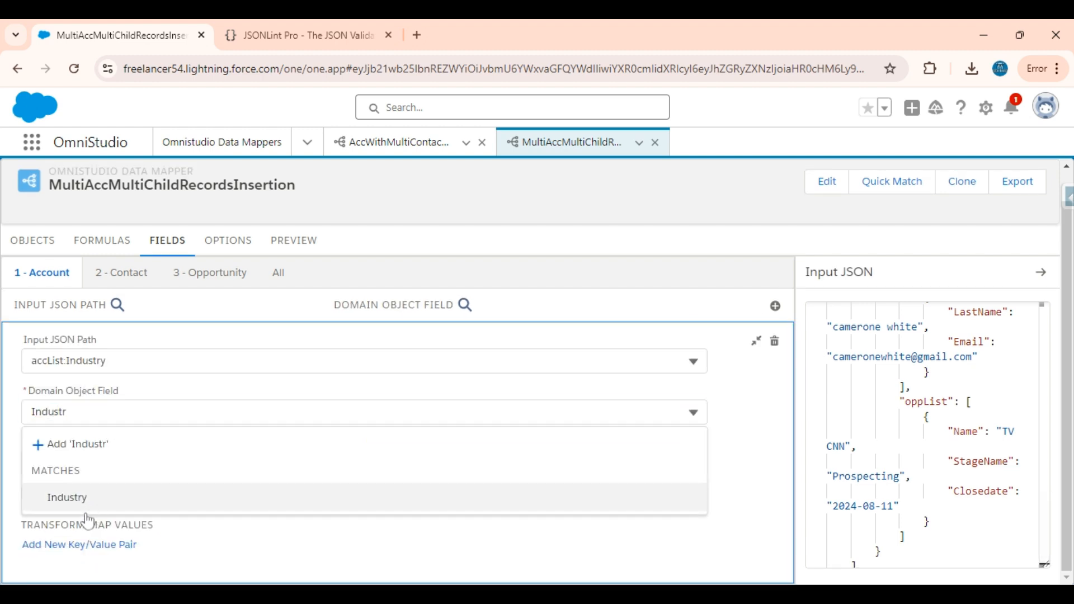
left_click(757, 341)
Add an Account field mapping from accList:Name to the Name field
left_click(785, 340)
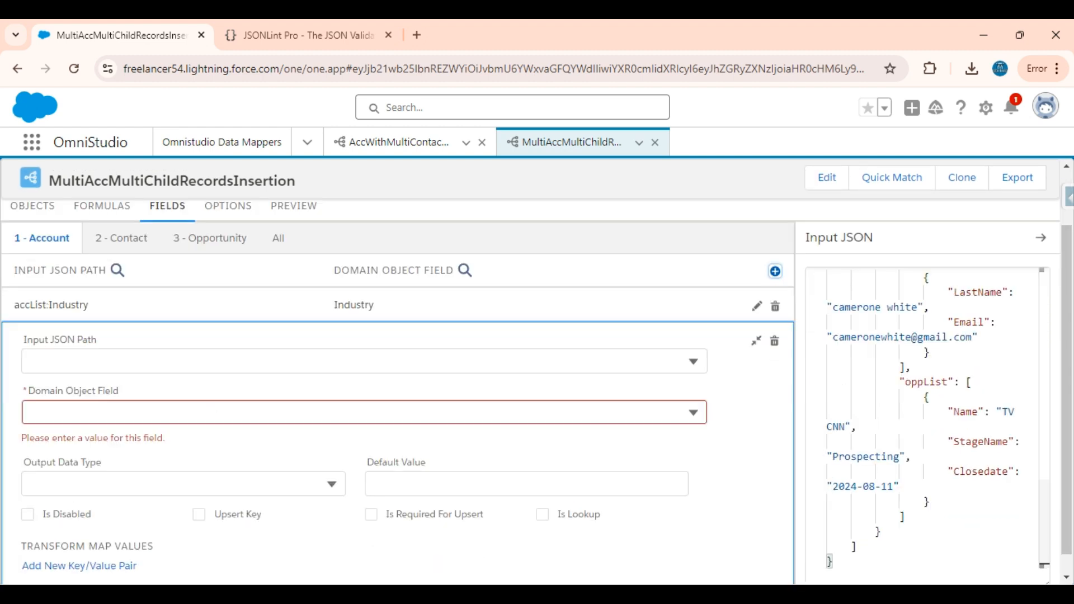
left_click(90, 359)
left_click(121, 446)
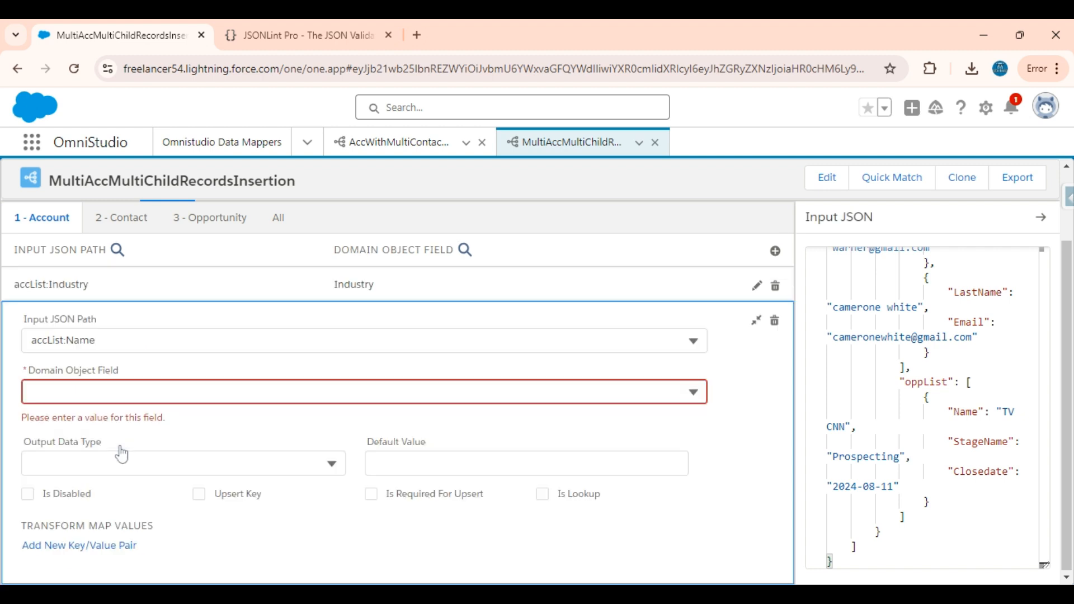
left_click(85, 391)
type("Name")
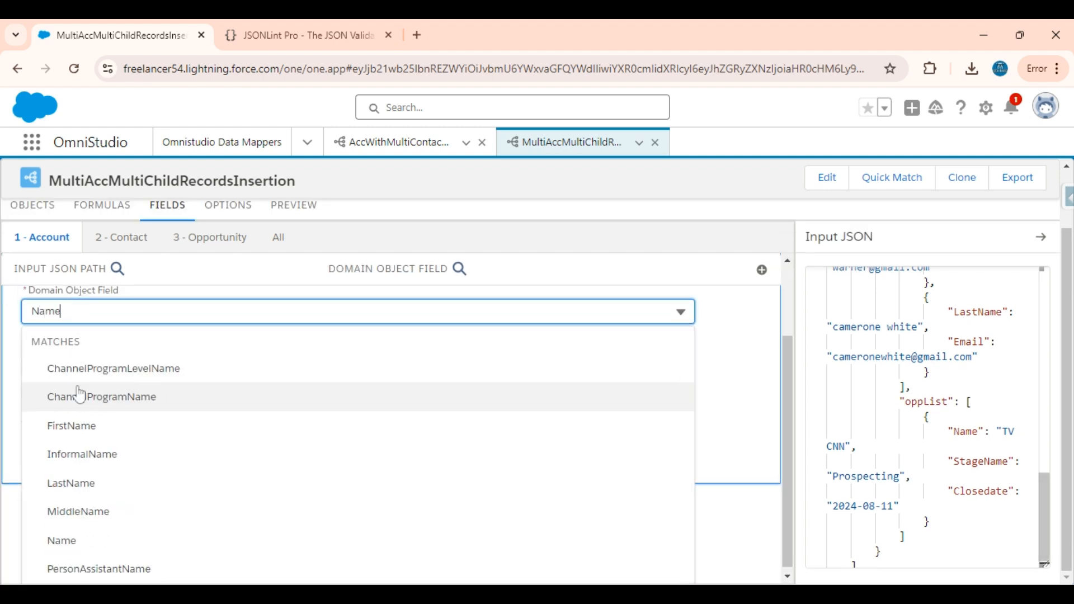
left_click(62, 541)
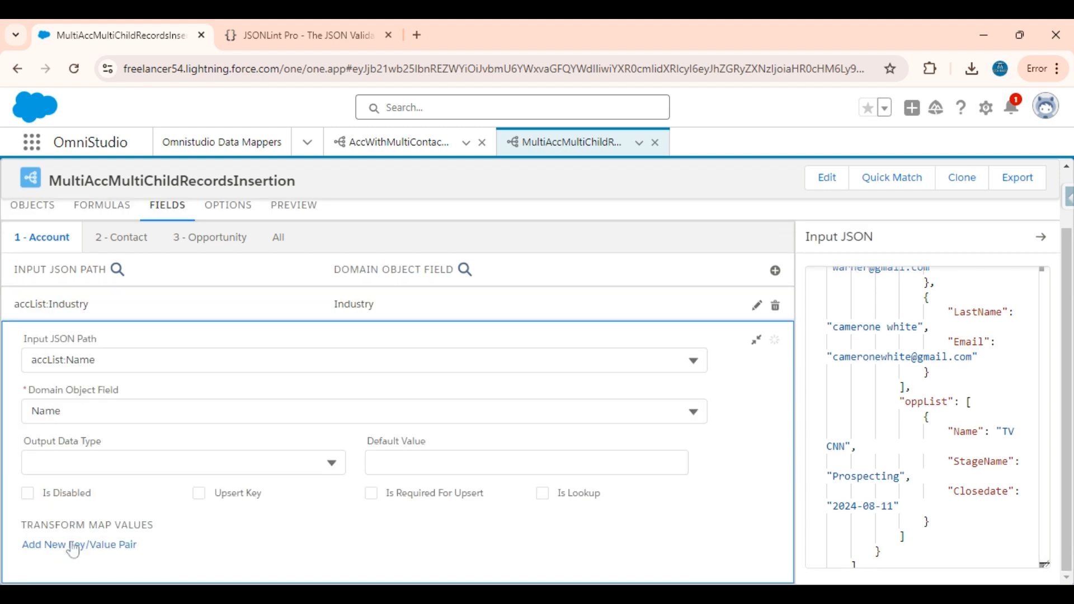
left_click(756, 340)
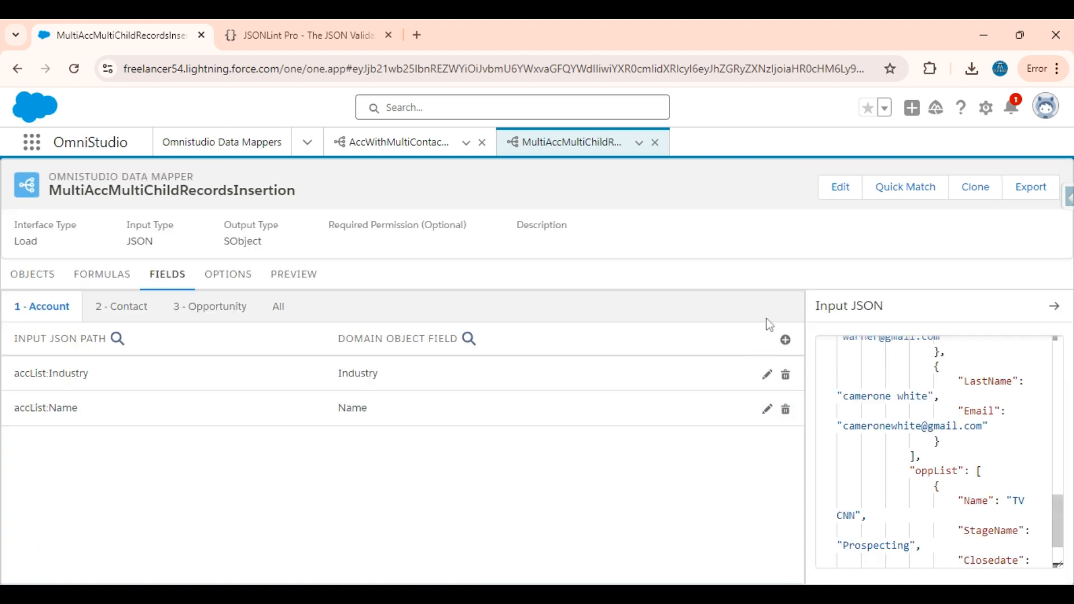
Add an Account field mapping from accList:NumberOfEmployees to the NumberOfEmployees field
left_click(785, 341)
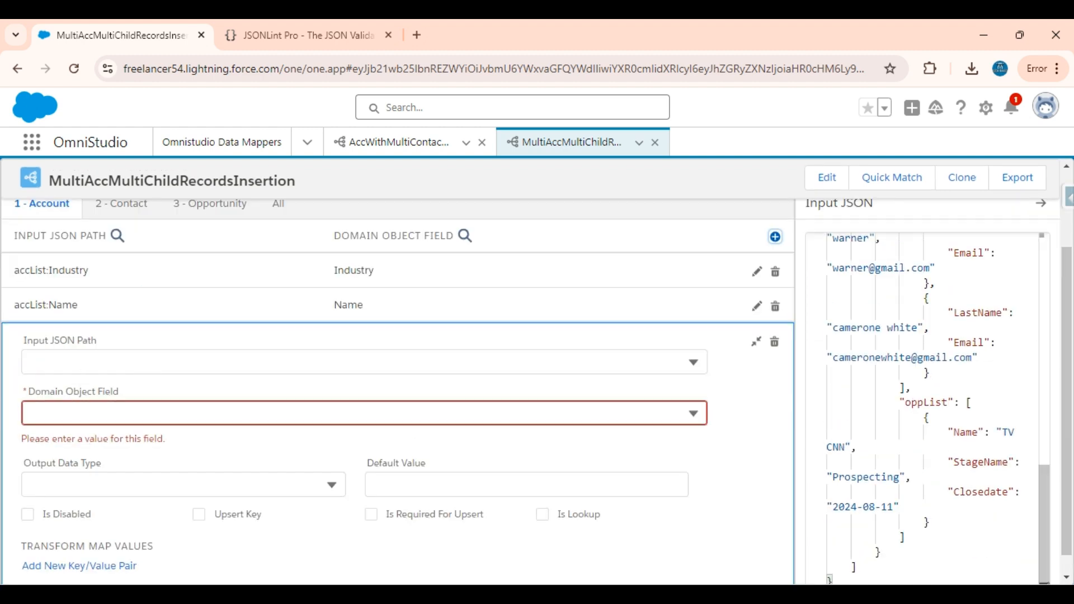
left_click(91, 372)
left_click(134, 471)
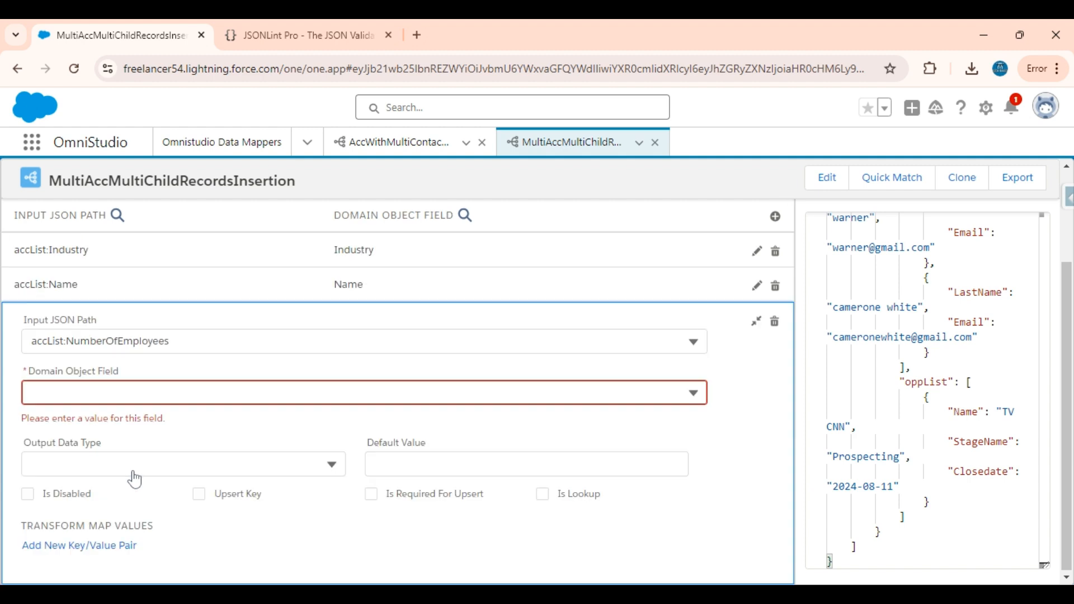
left_click(120, 396)
type("Numbe")
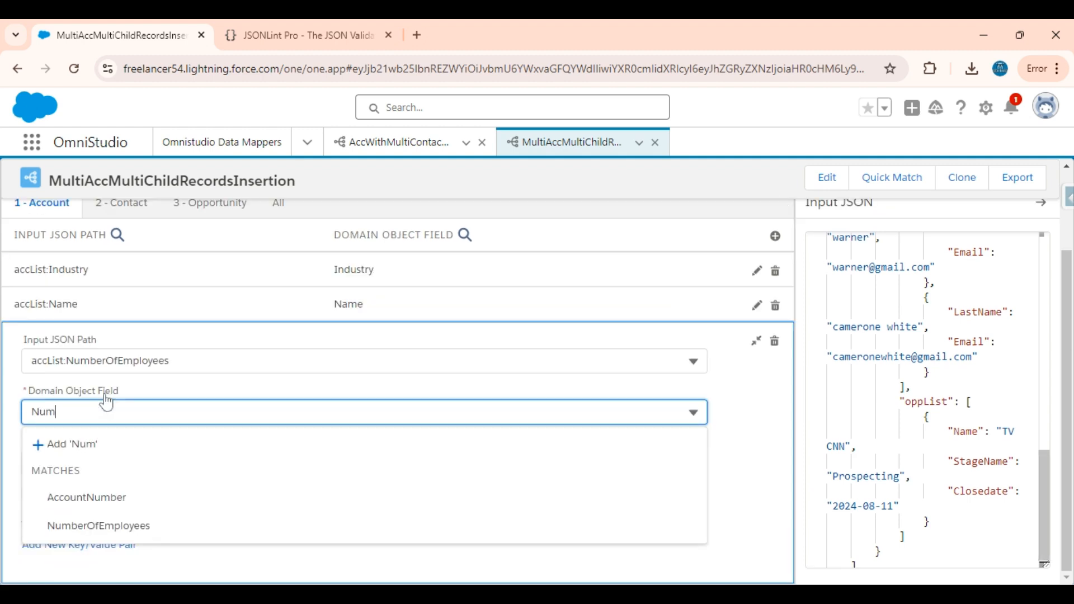
left_click(105, 524)
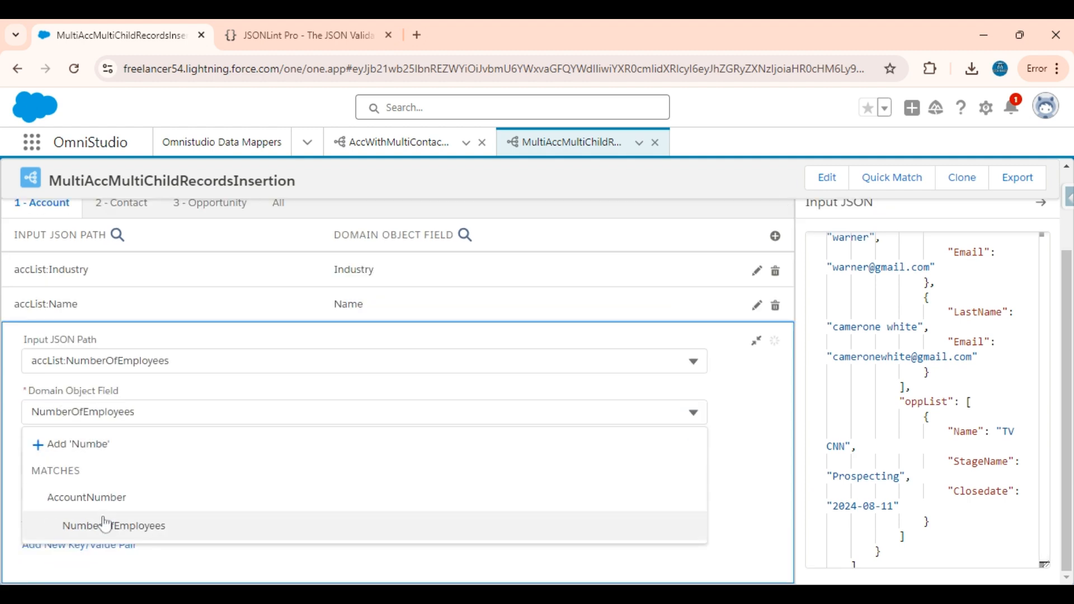
left_click(756, 340)
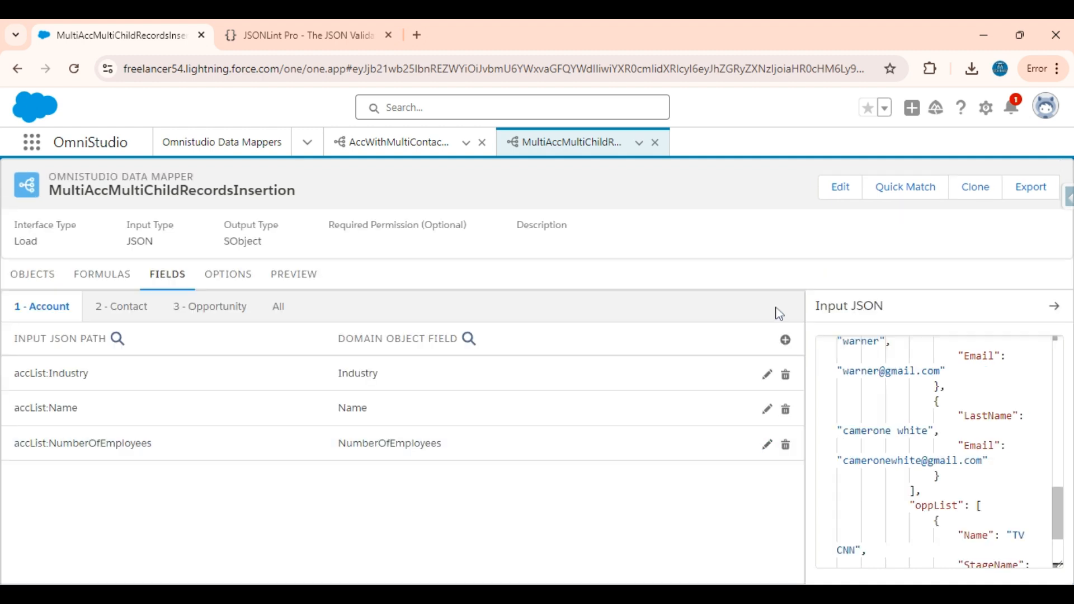
Add an Account field mapping from accList:Phone to the Phone field
left_click(775, 338)
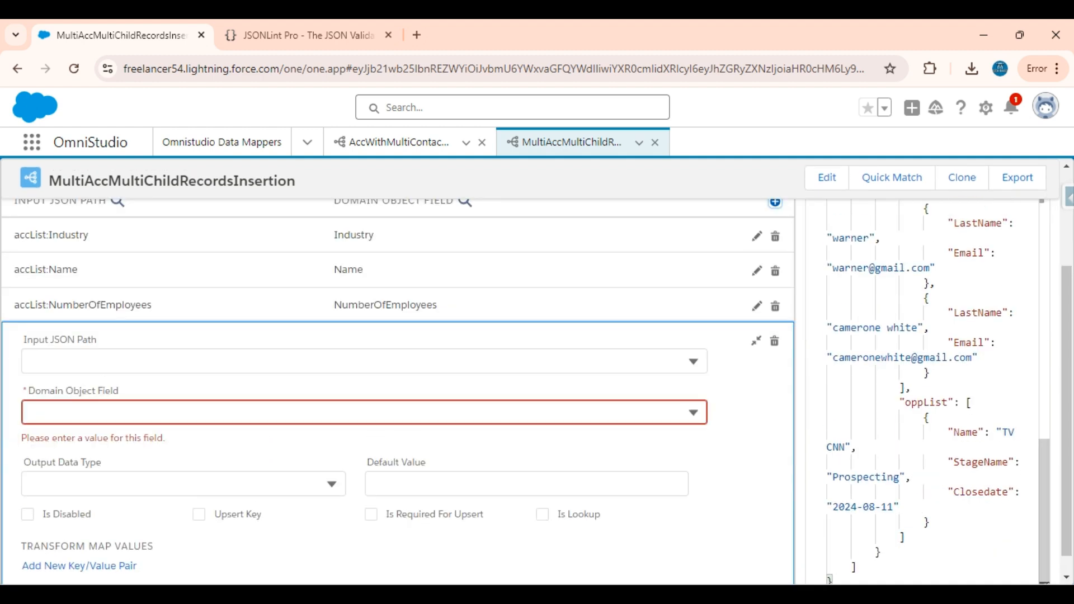
left_click(103, 362)
scroll(165, 475, "down", 1)
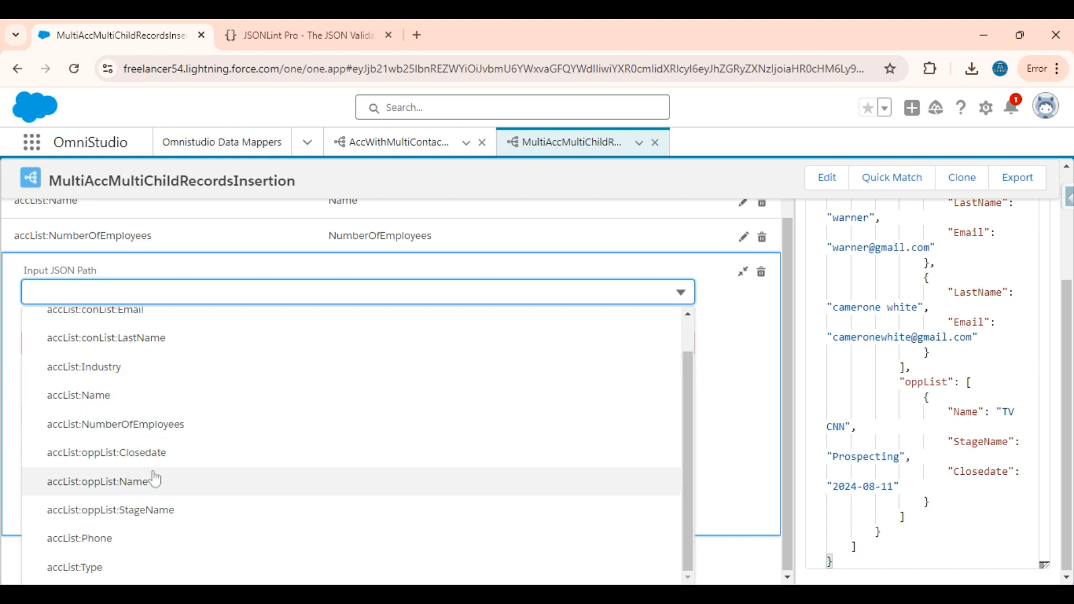
left_click(78, 537)
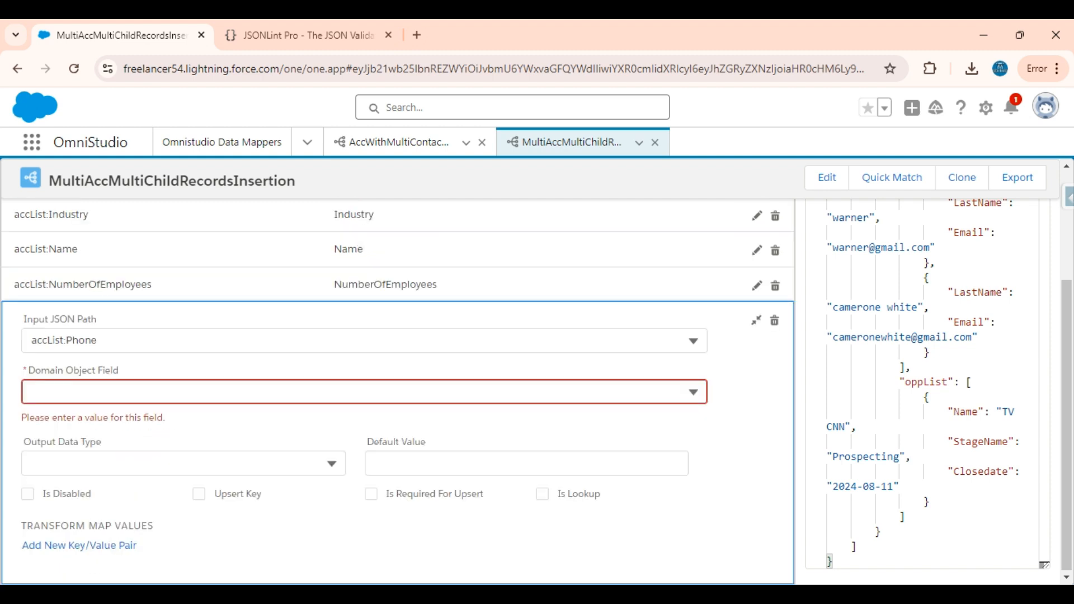
left_click(83, 393)
type("Phone")
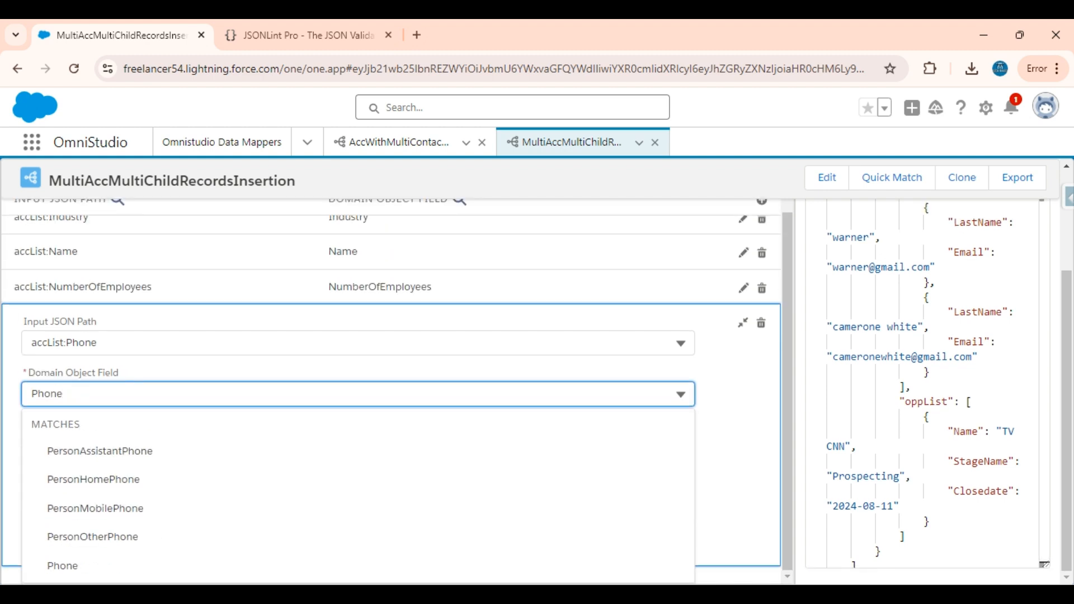
left_click(67, 566)
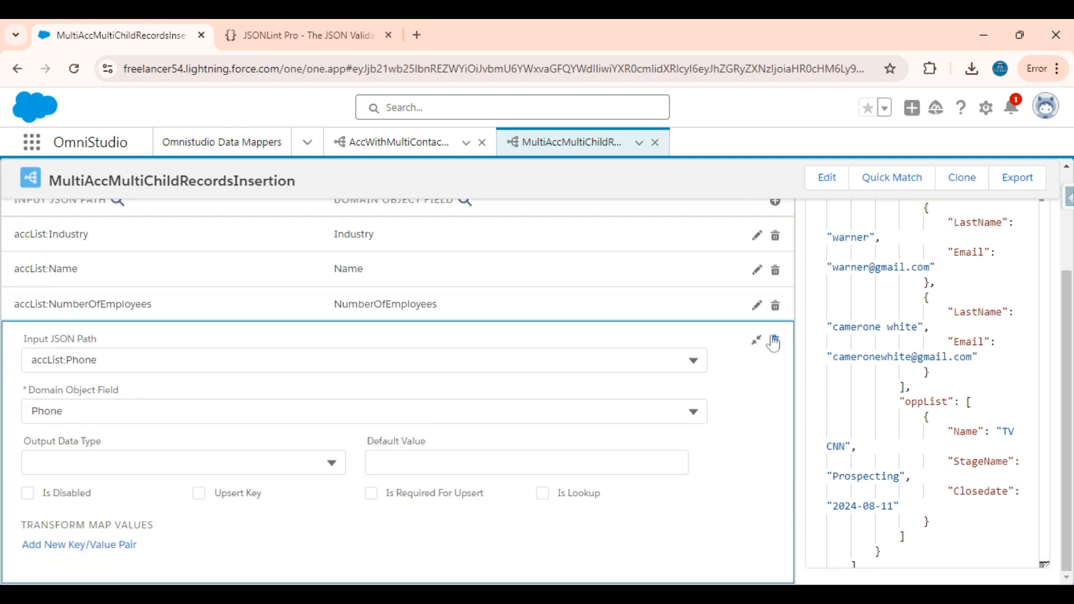
left_click(757, 340)
Add an Account field mapping from accList:Type to the Type field
left_click(775, 340)
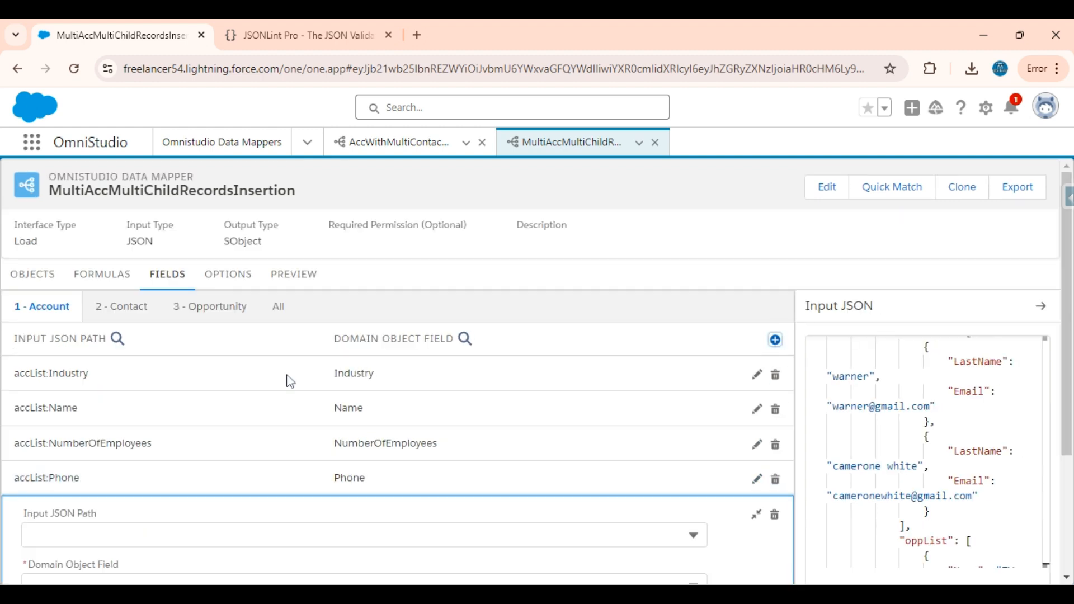
scroll(289, 381, "down", 4)
left_click(118, 340)
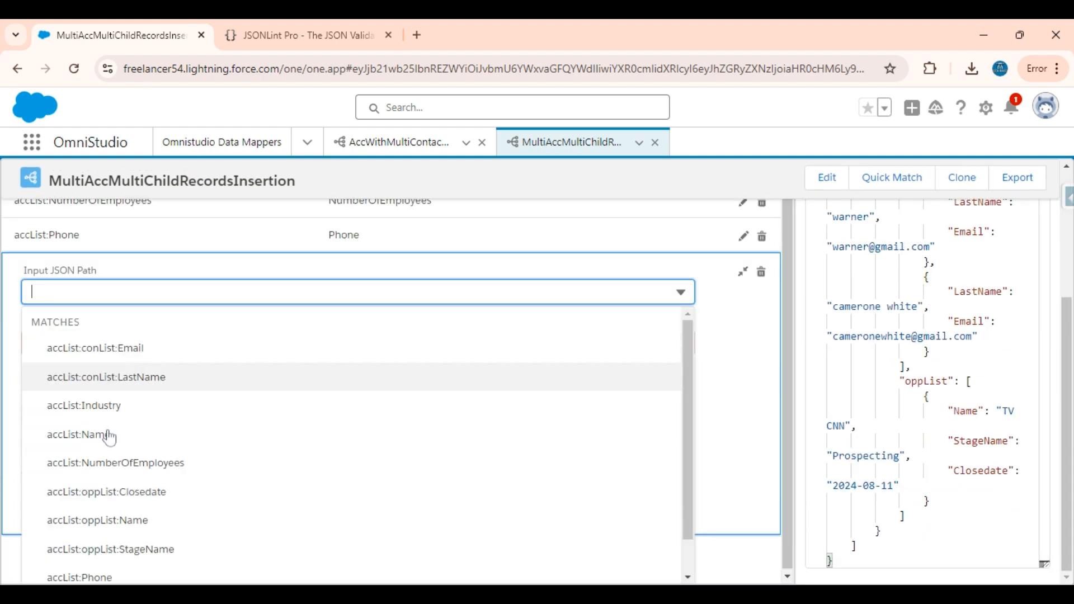
scroll(114, 481, "down", 2)
left_click(84, 566)
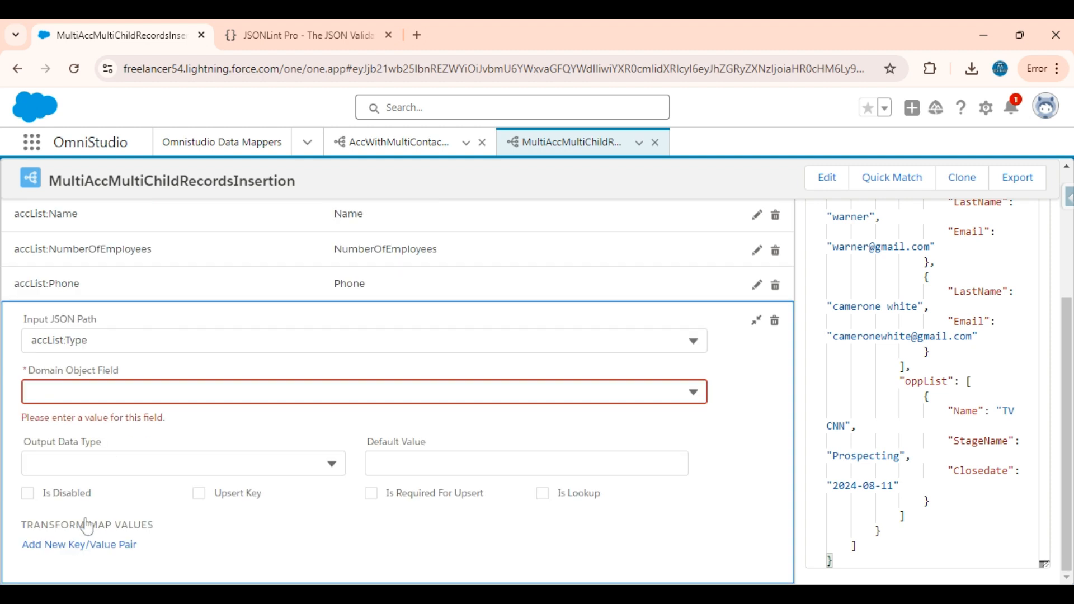
left_click(79, 399)
type("Type")
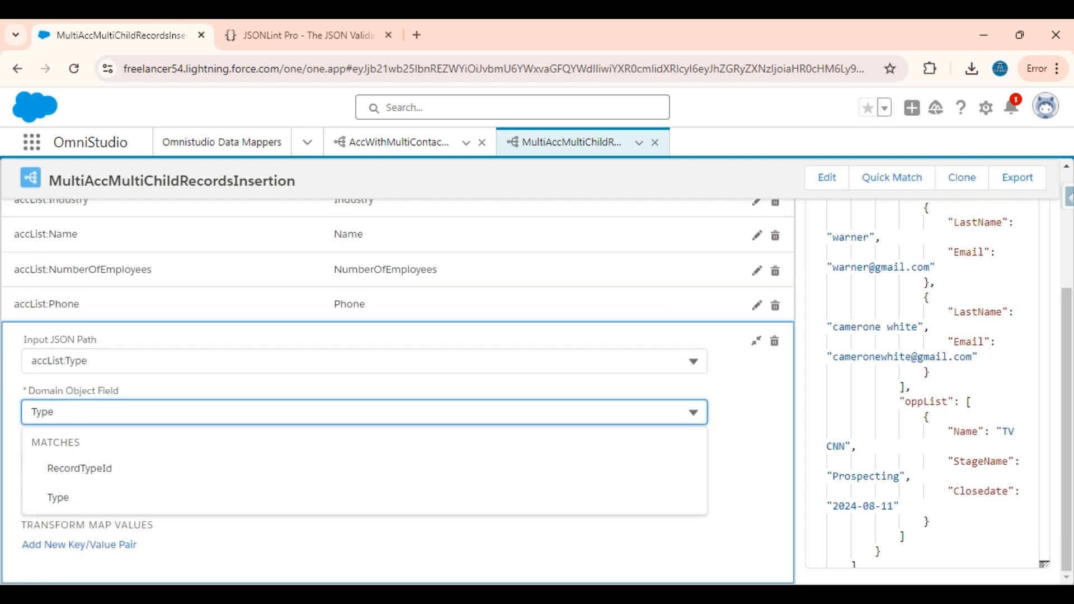
left_click(56, 497)
scroll(526, 464, "up", 3)
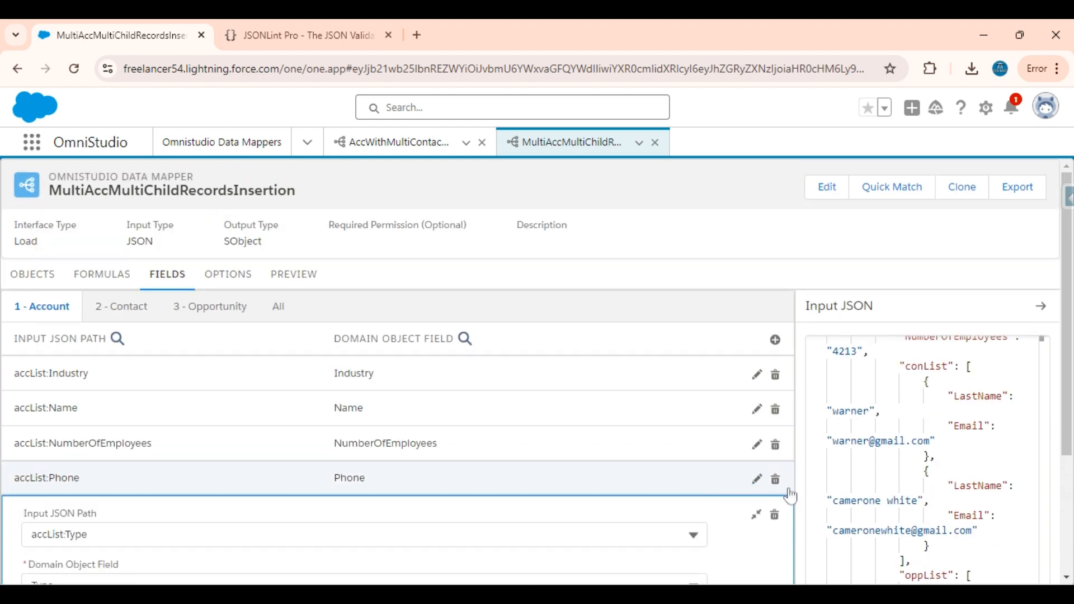
left_click(758, 516)
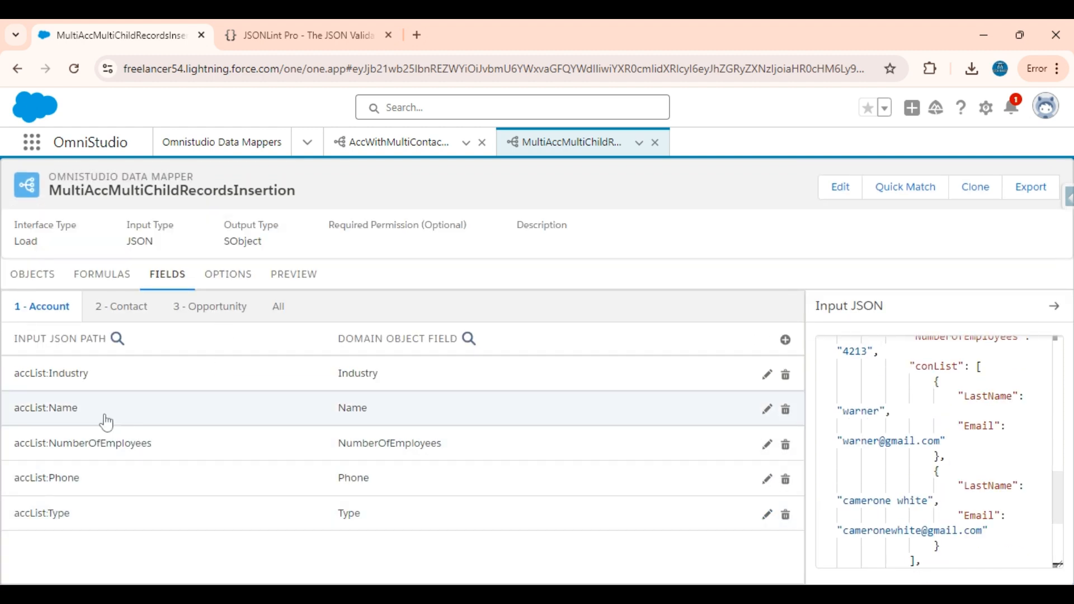
Add a field mapping for the 2 - Contact object from accList:conList:Email to the Email field
left_click(124, 308)
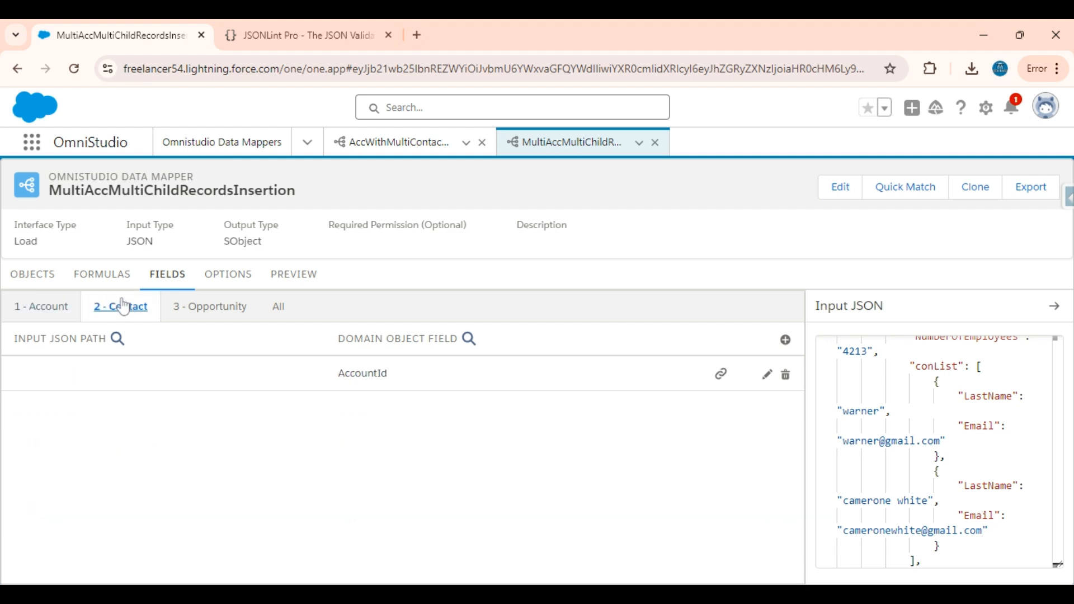
left_click(785, 340)
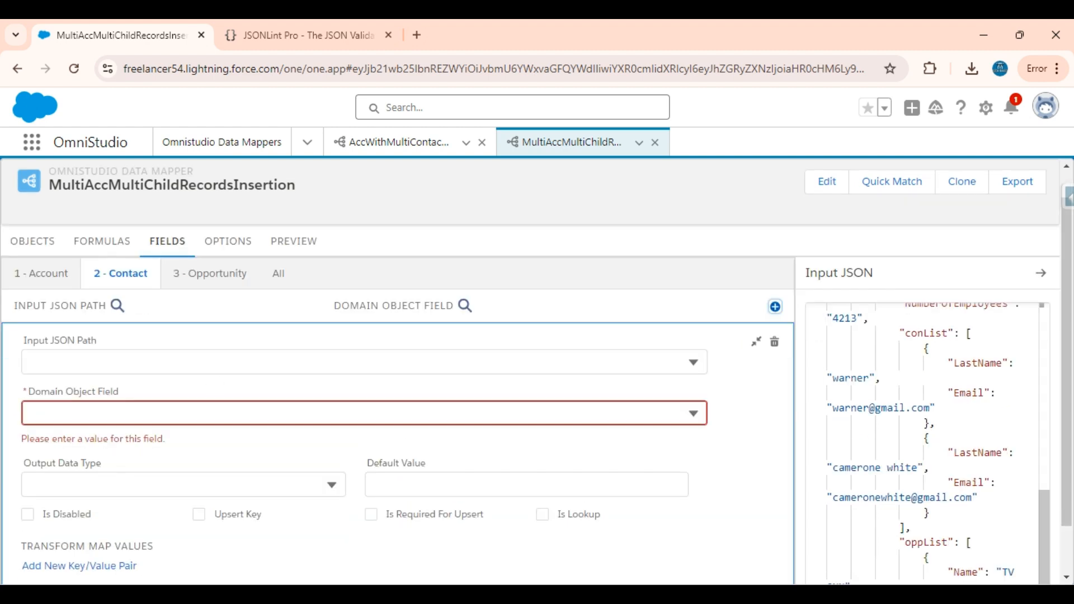
left_click(184, 363)
left_click(156, 355)
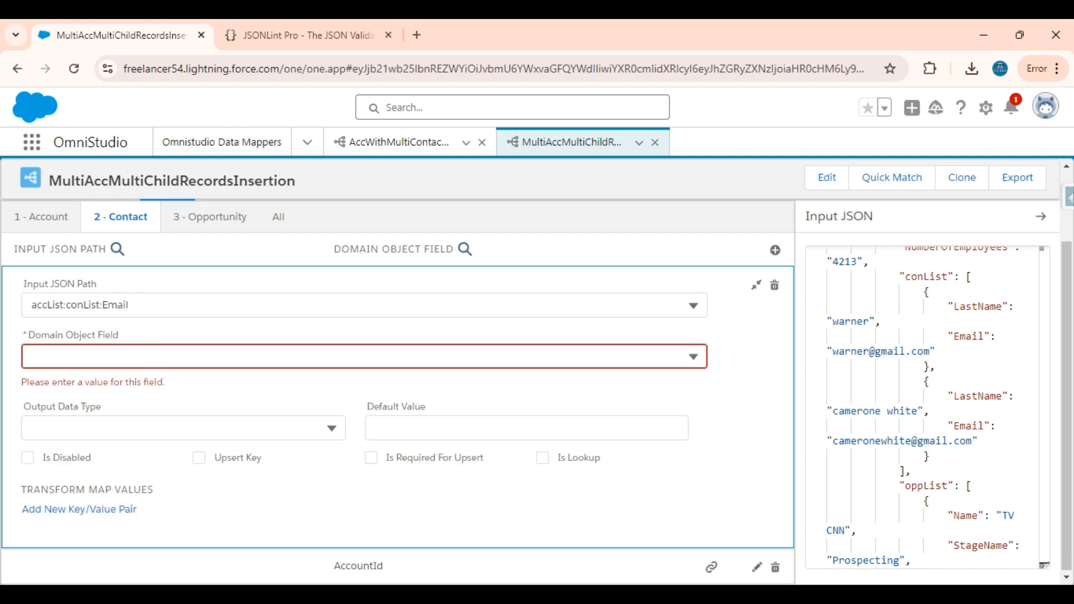
left_click(113, 358)
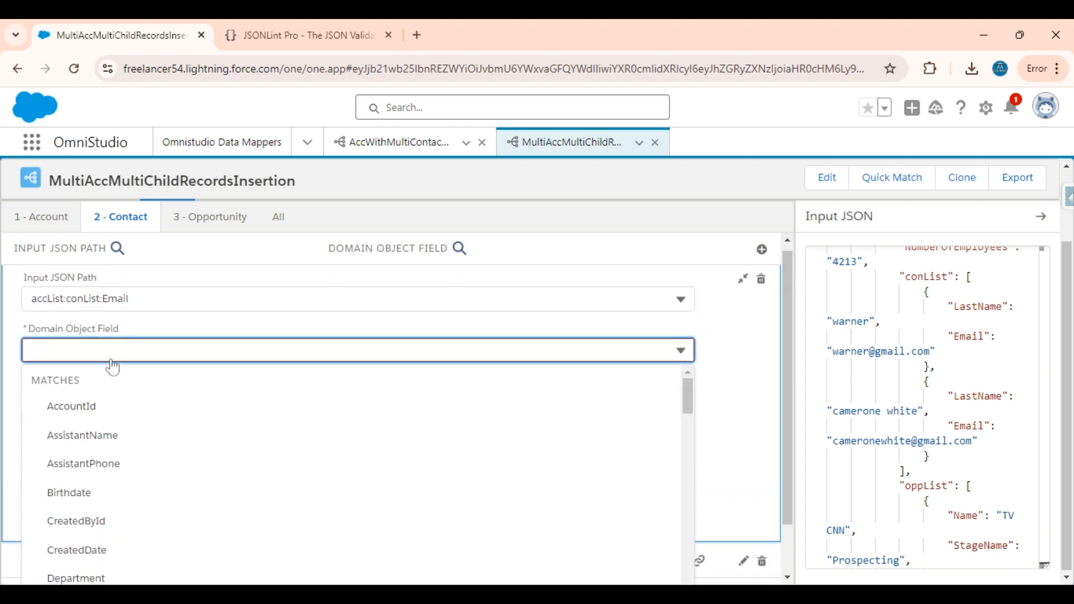
type("Email")
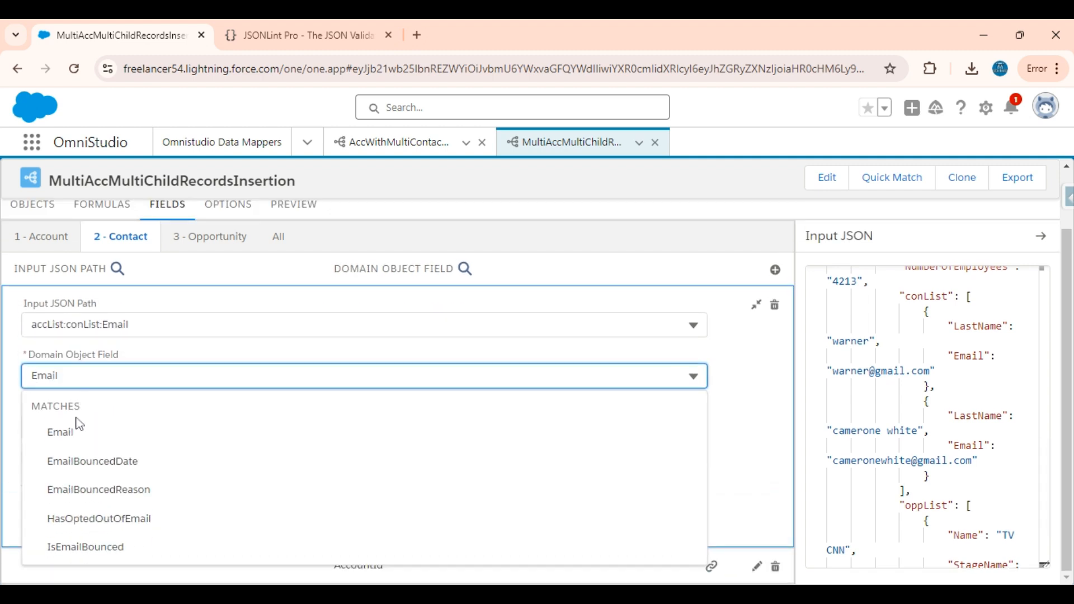
left_click(72, 455)
left_click(168, 376)
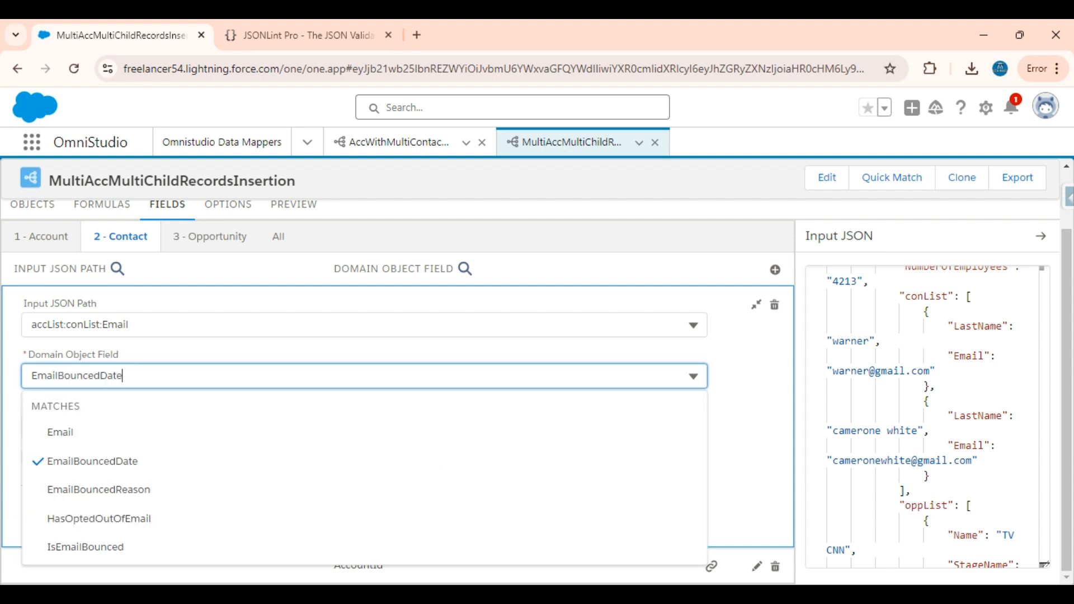
left_click(85, 432)
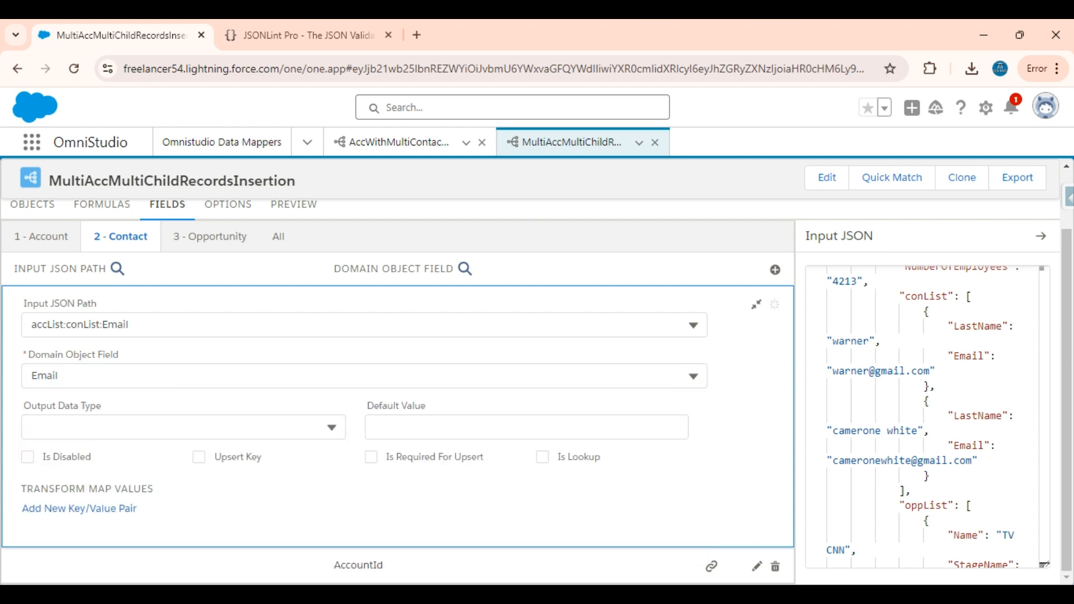
left_click(756, 312)
Add a Contact field mapping from accList:conList:LastName to the LastName field
left_click(785, 340)
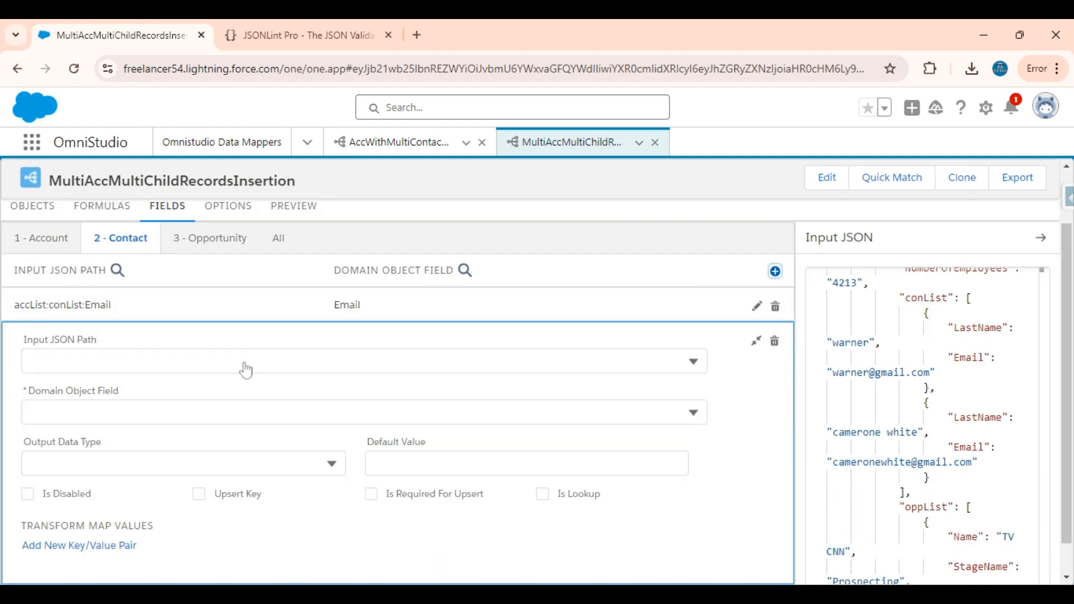
left_click(246, 371)
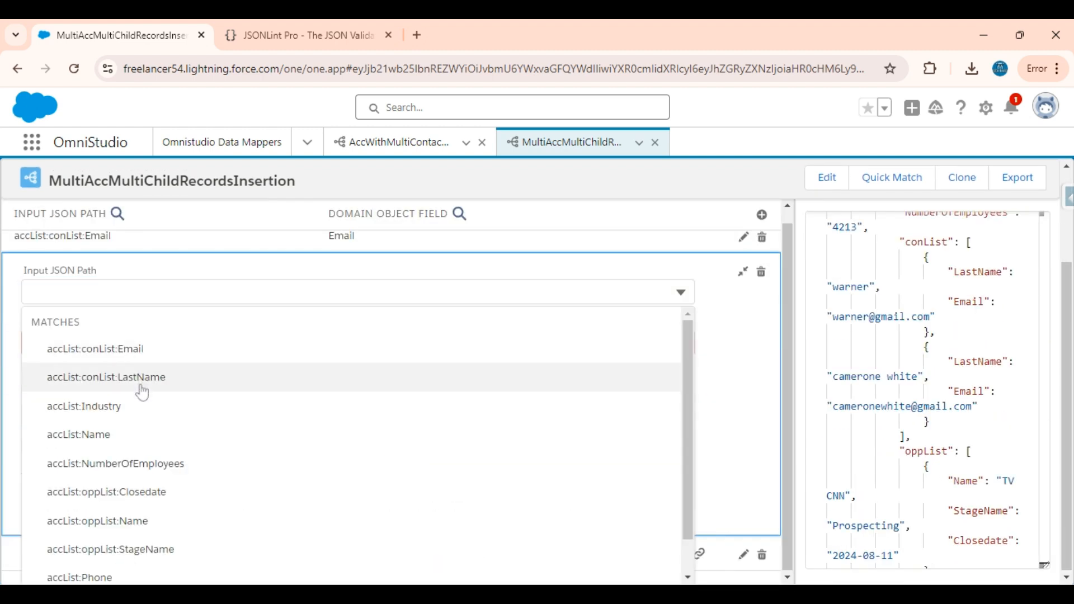
left_click(142, 392)
left_click(130, 308)
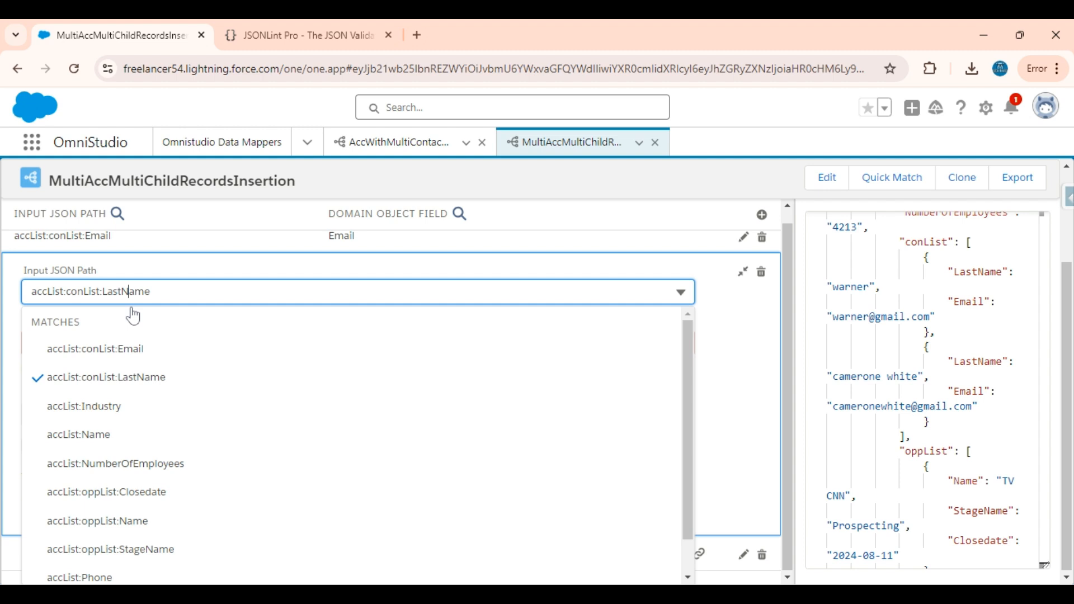
left_click(16, 323)
left_click(53, 358)
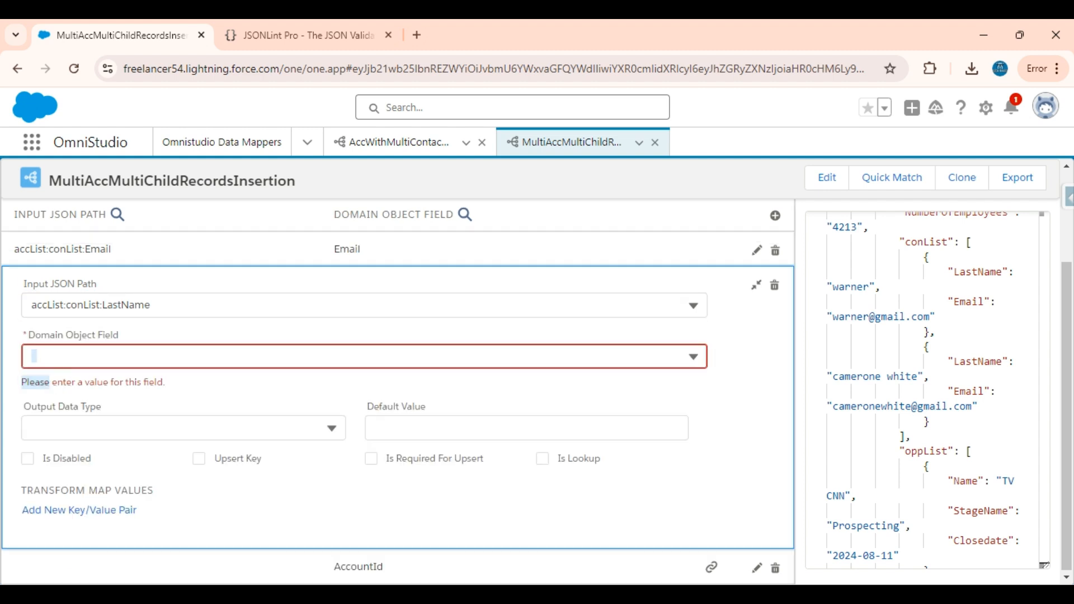
type("Last")
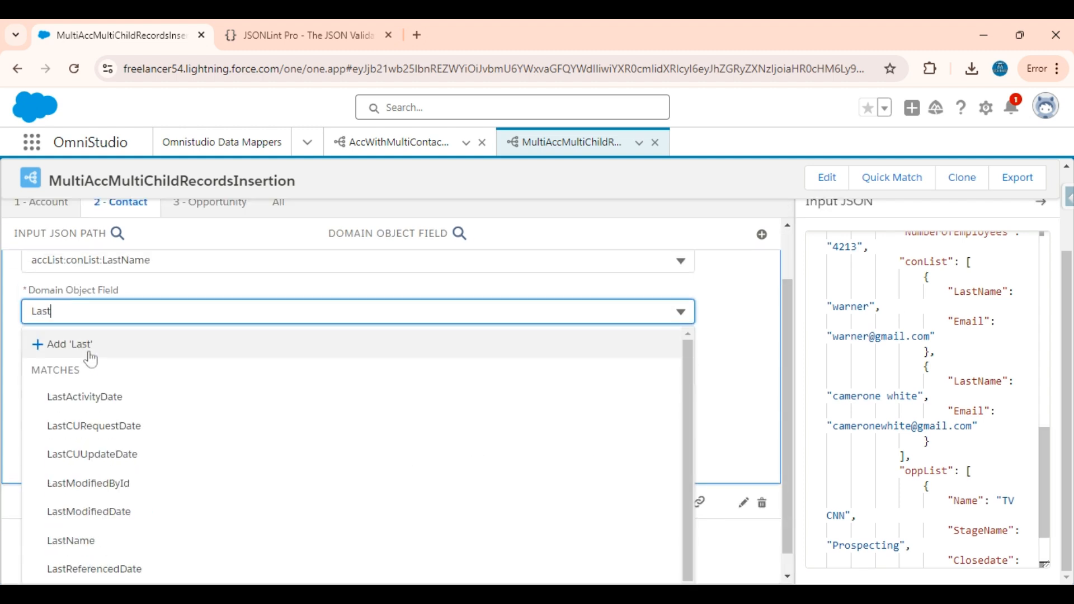
left_click(78, 540)
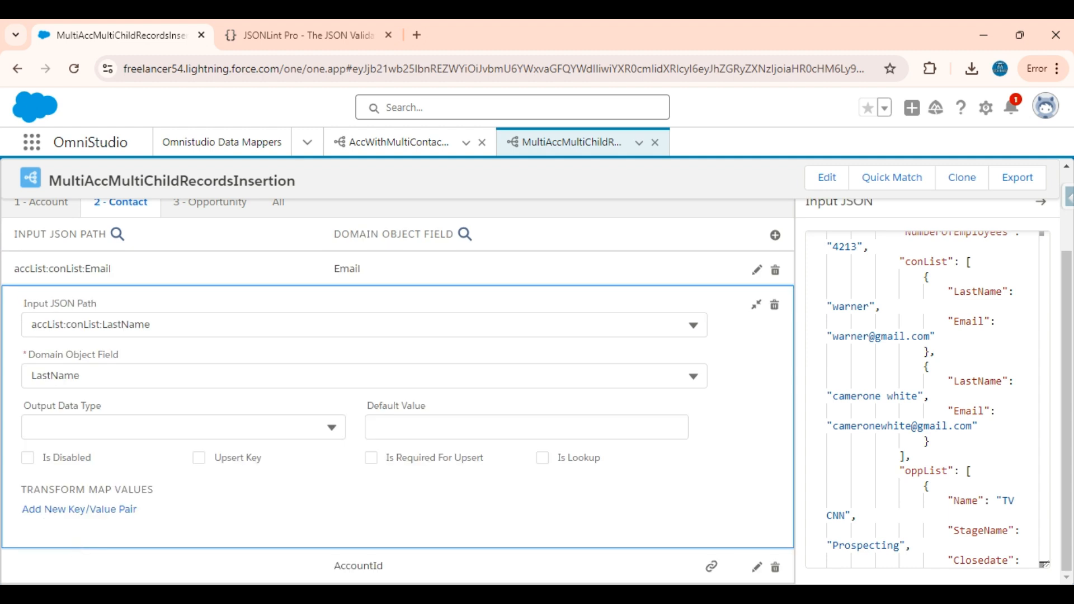
left_click(757, 306)
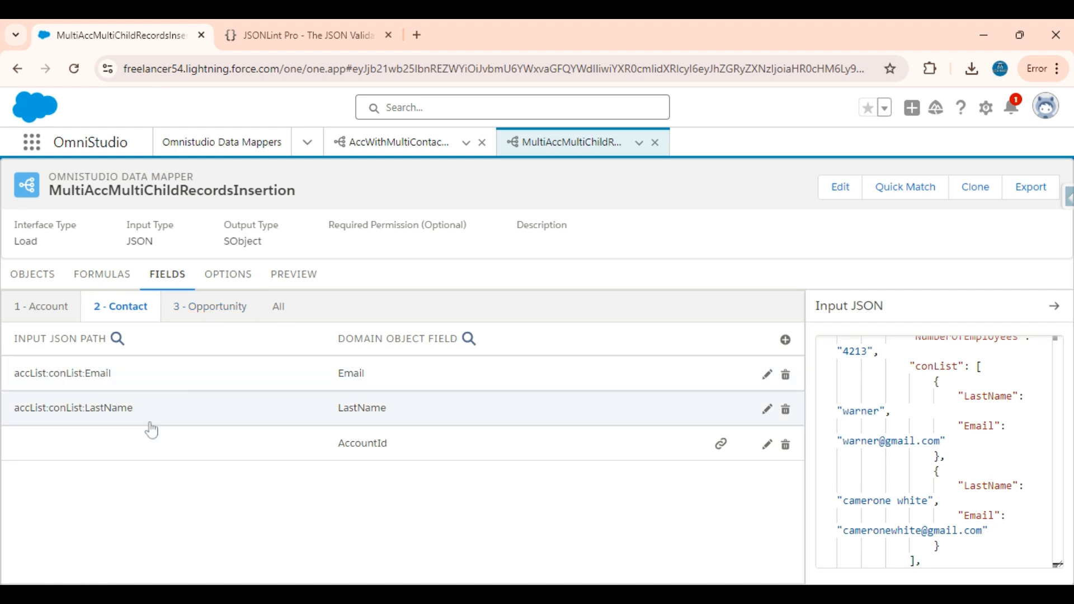
Add a field mapping for the 3 - Opportunity object from accList:oppList:Closedate to the CloseDate field
left_click(207, 309)
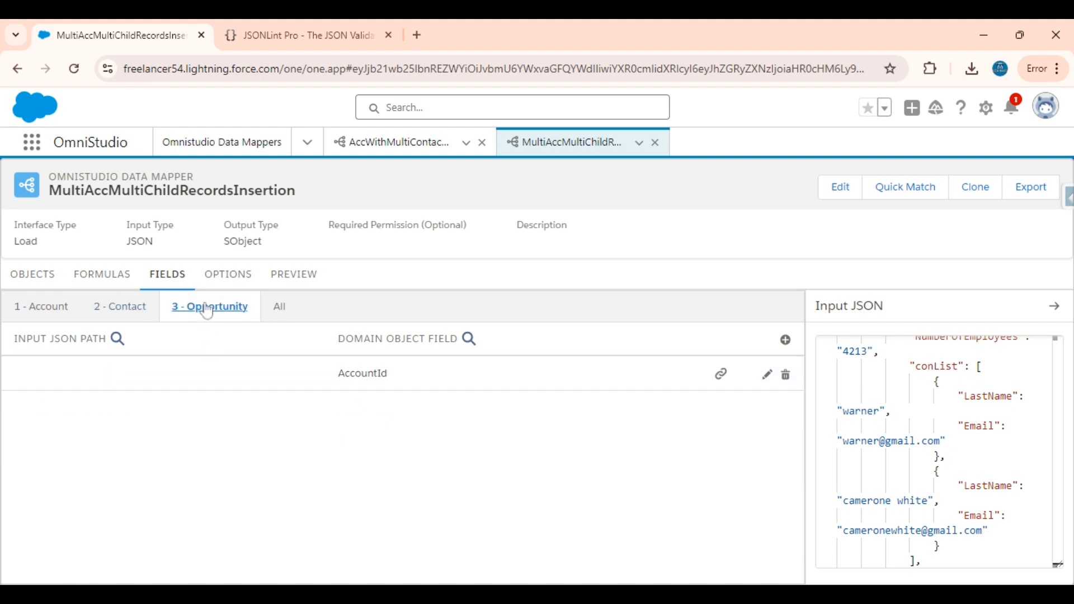
left_click(786, 339)
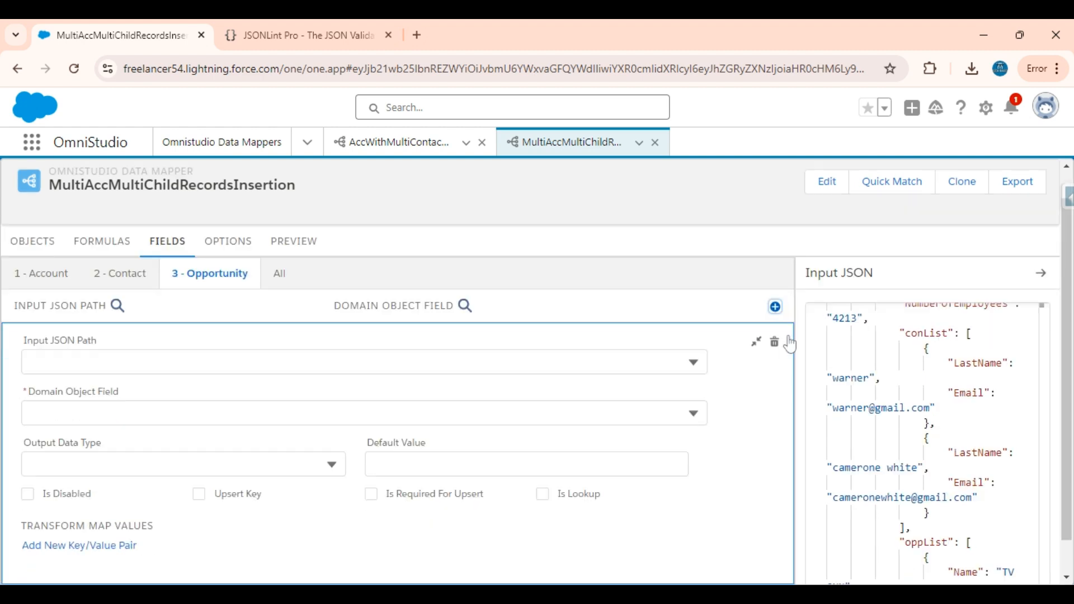
left_click(241, 360)
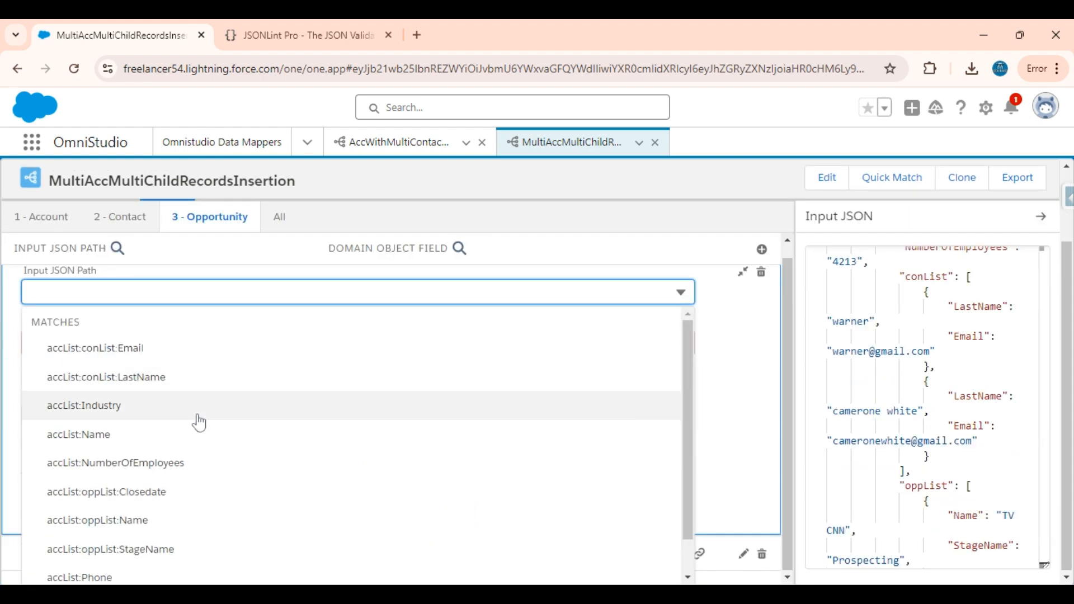
scroll(199, 423, "down", 1)
scroll(199, 423, "up", 1)
scroll(199, 423, "down", 1)
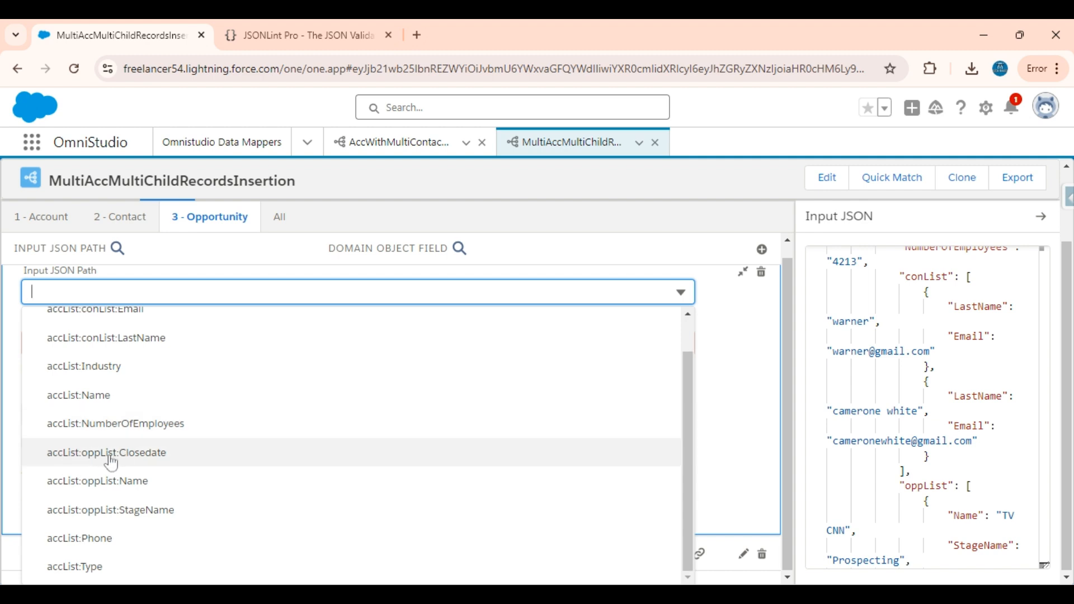
left_click(159, 463)
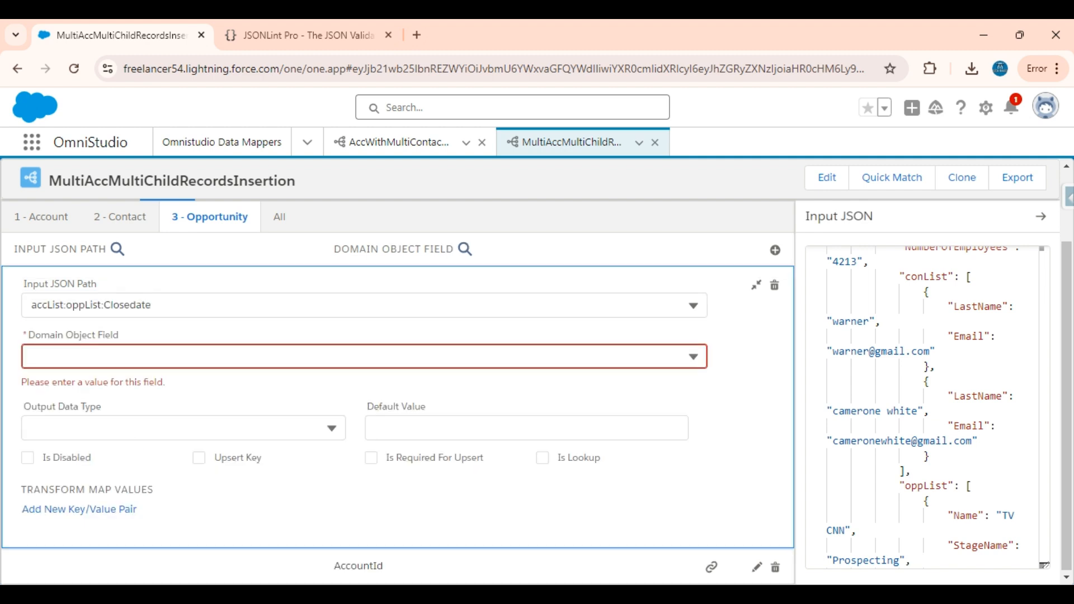
left_click(131, 356)
type("C")
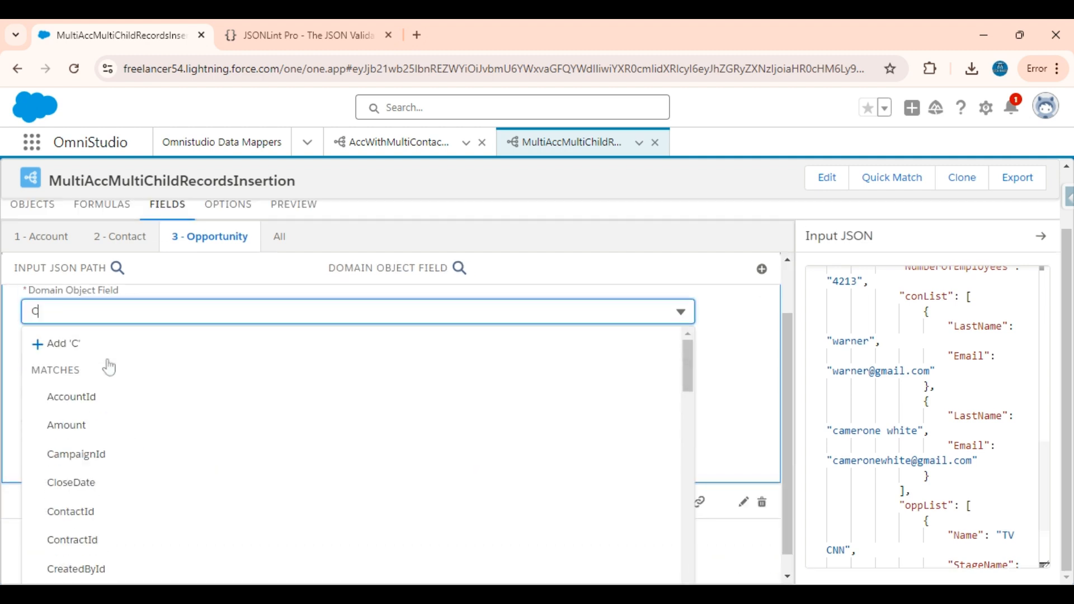
type("lose")
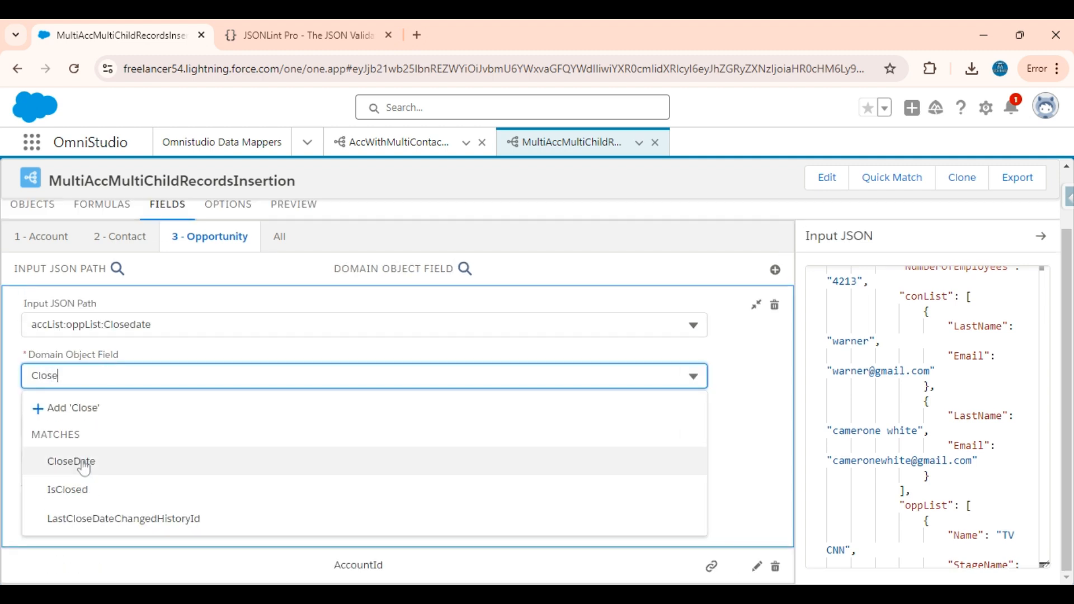
left_click(83, 464)
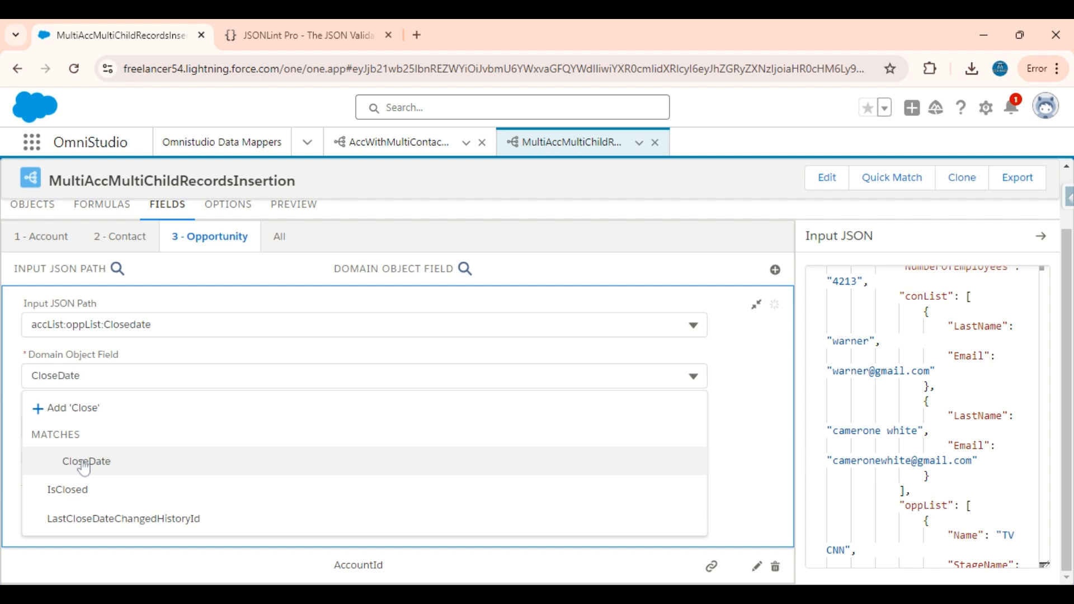
left_click(756, 306)
Add an Opportunity field mapping from accList:oppList:Name to the Name field
left_click(782, 339)
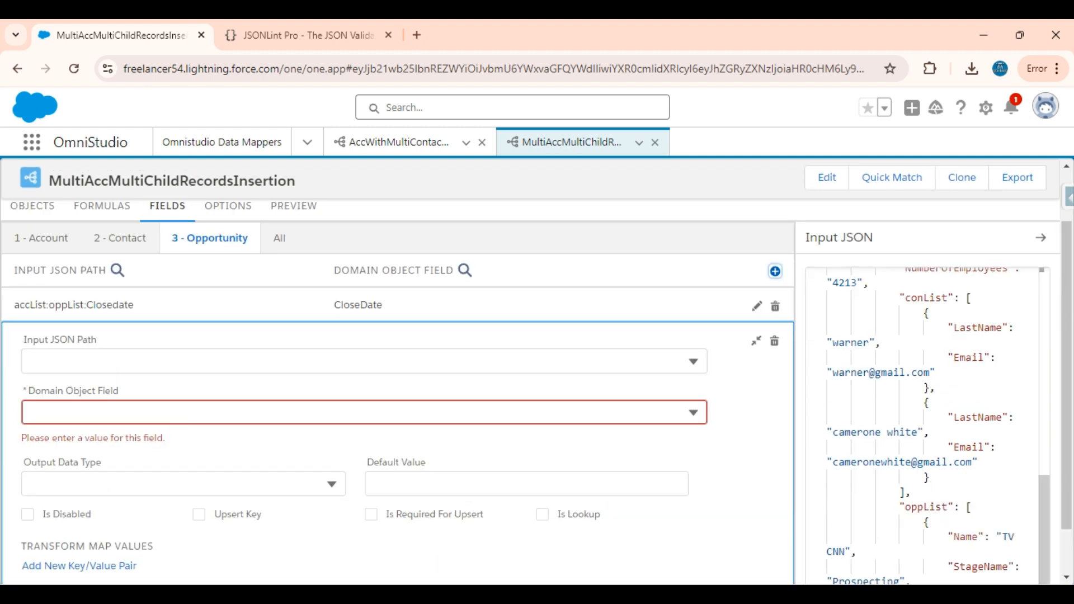
left_click(78, 363)
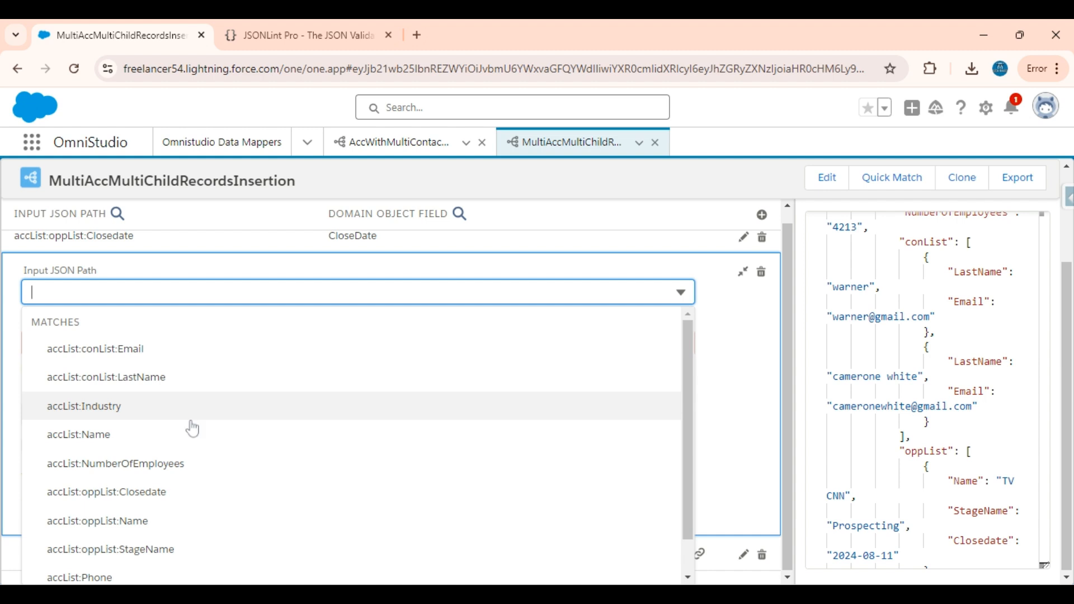
scroll(193, 429, "down", 2)
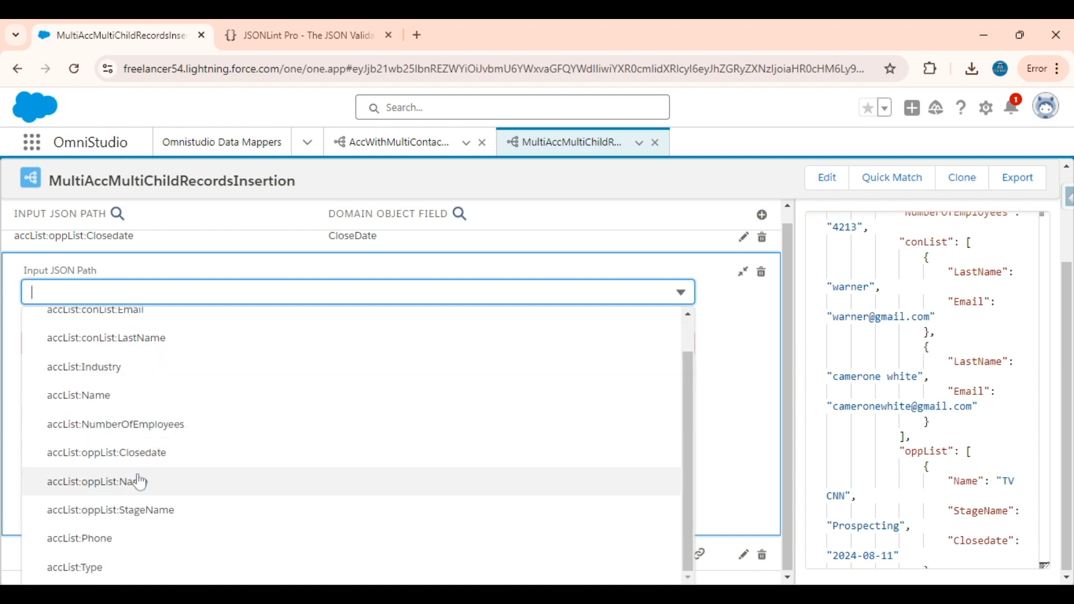
left_click(139, 482)
left_click(120, 355)
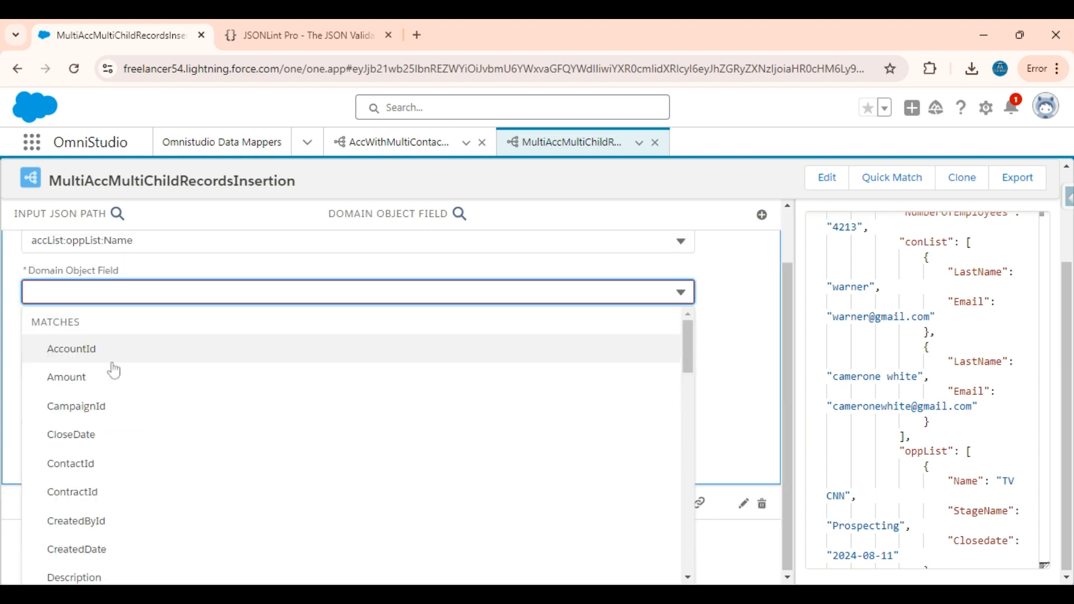
type("Name")
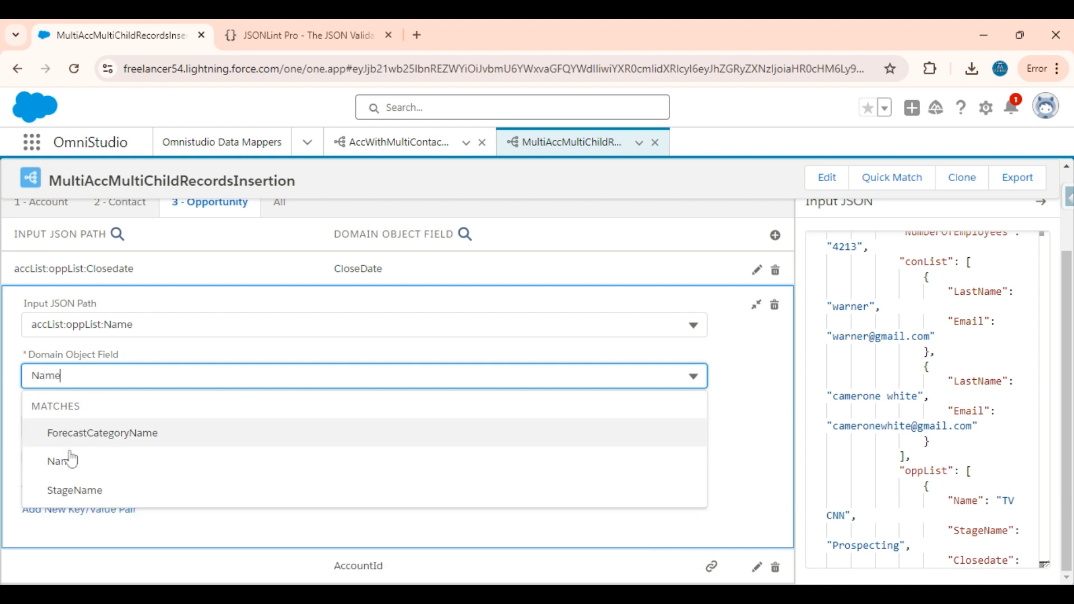
left_click(71, 459)
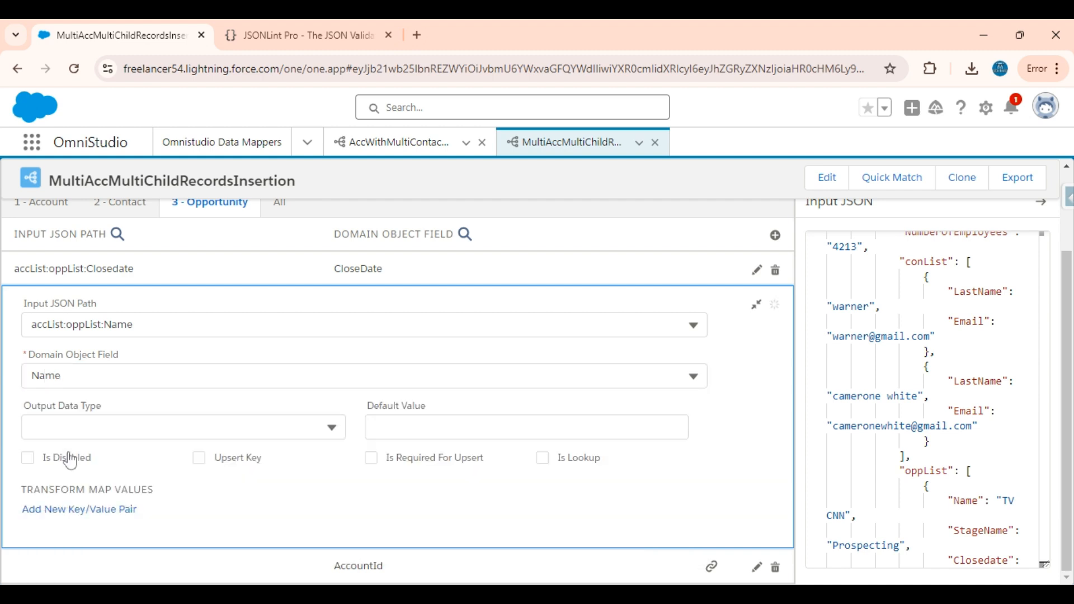
left_click(756, 308)
Add an Opportunity field mapping from accList:oppList:StageName to the StageName field
left_click(783, 339)
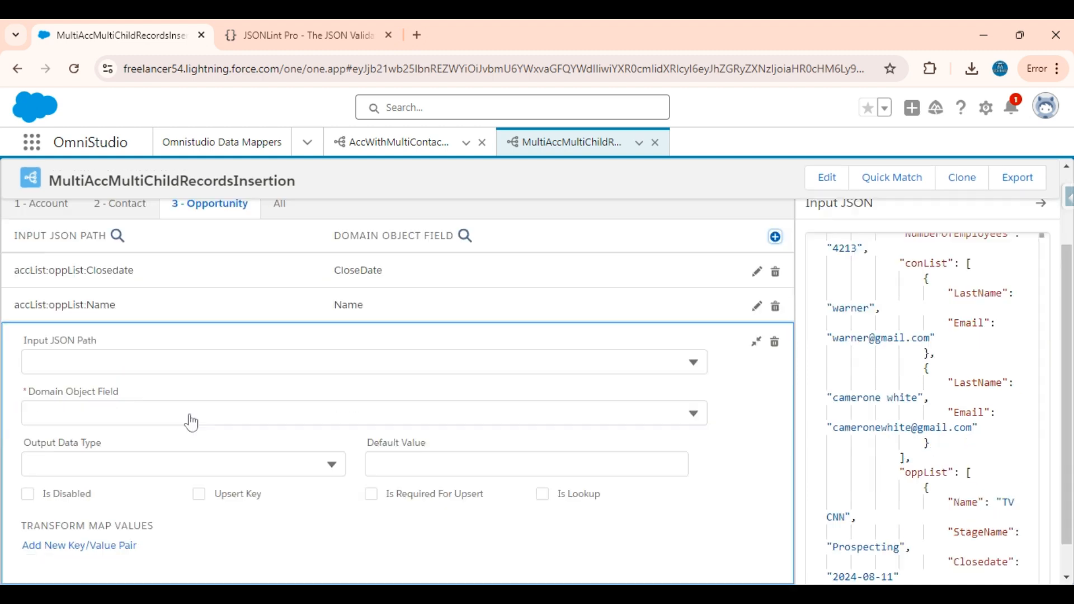
left_click(67, 363)
type("st")
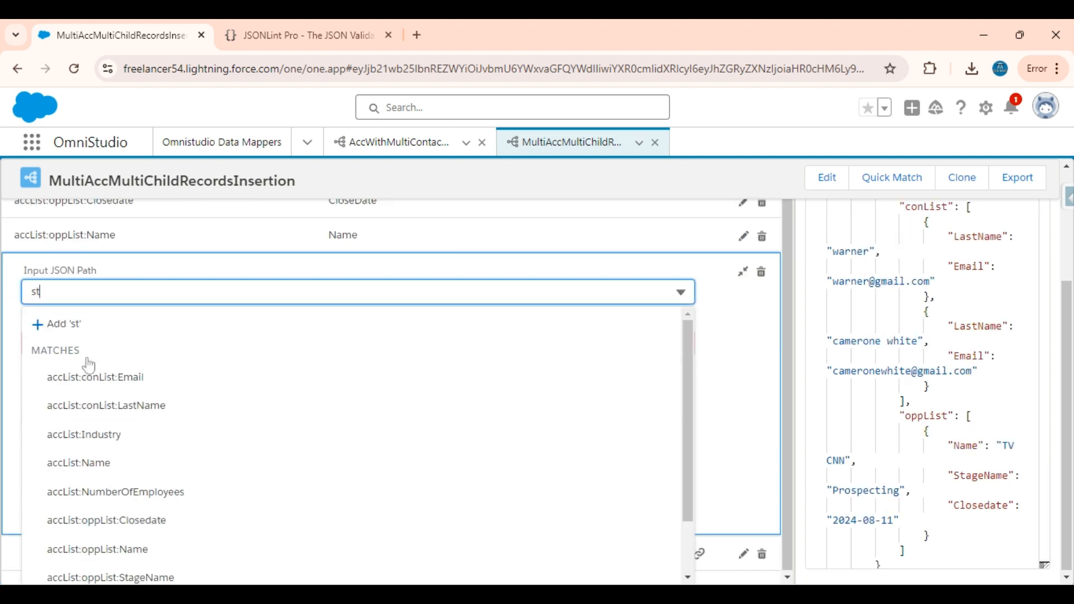
type("age")
left_click(129, 391)
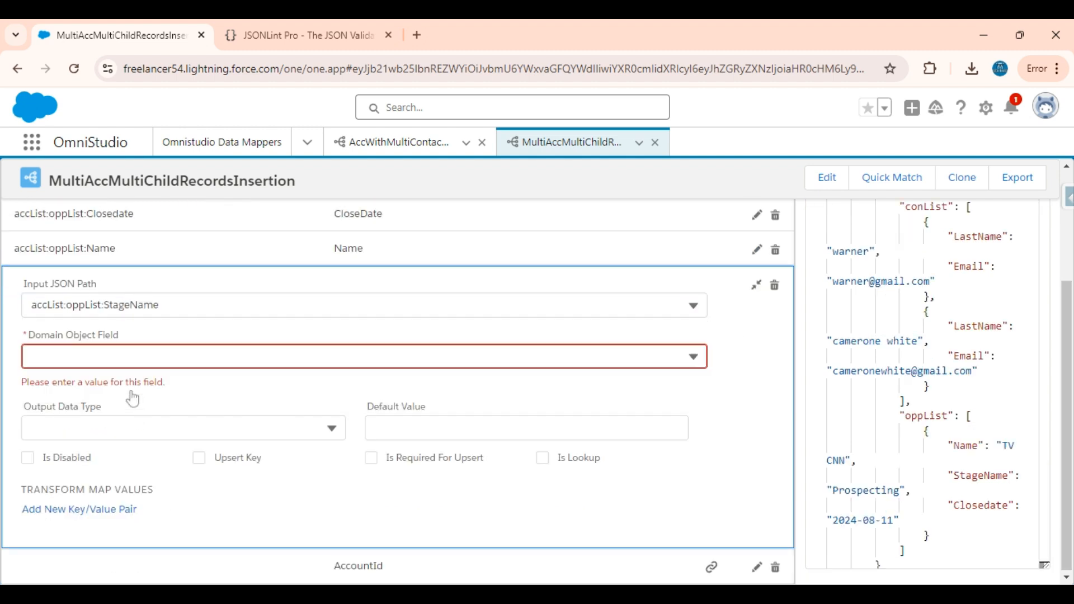
left_click(133, 354)
type("Stage")
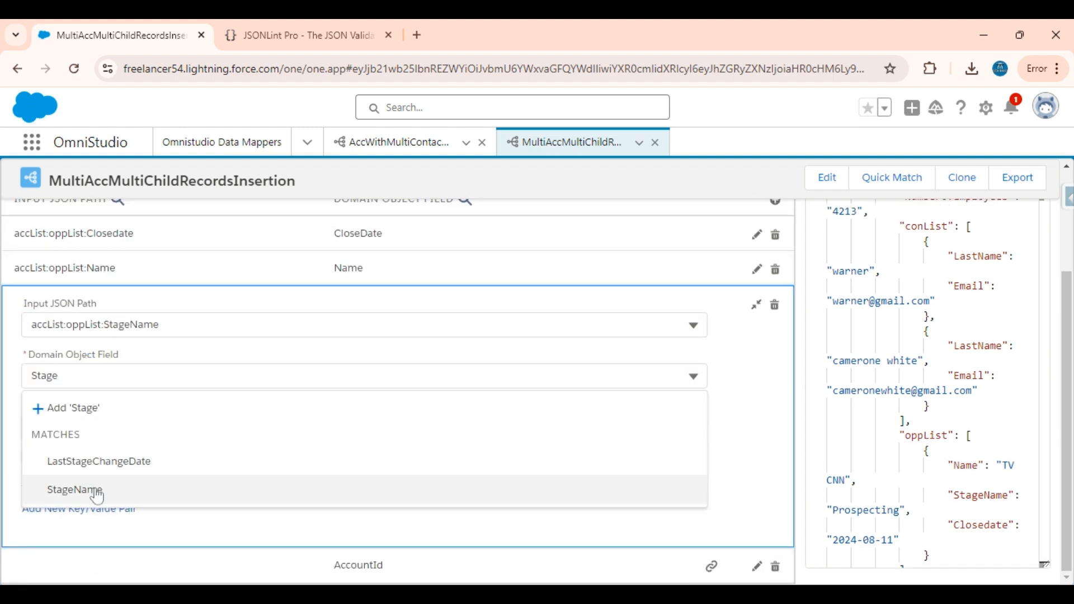
left_click(99, 488)
left_click(758, 306)
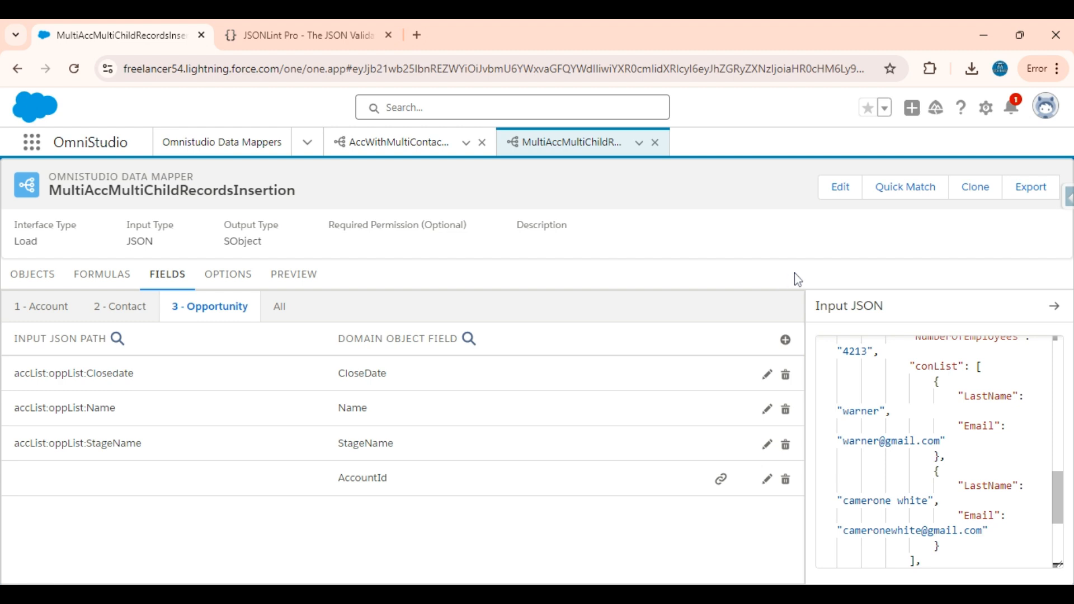
left_click(784, 338)
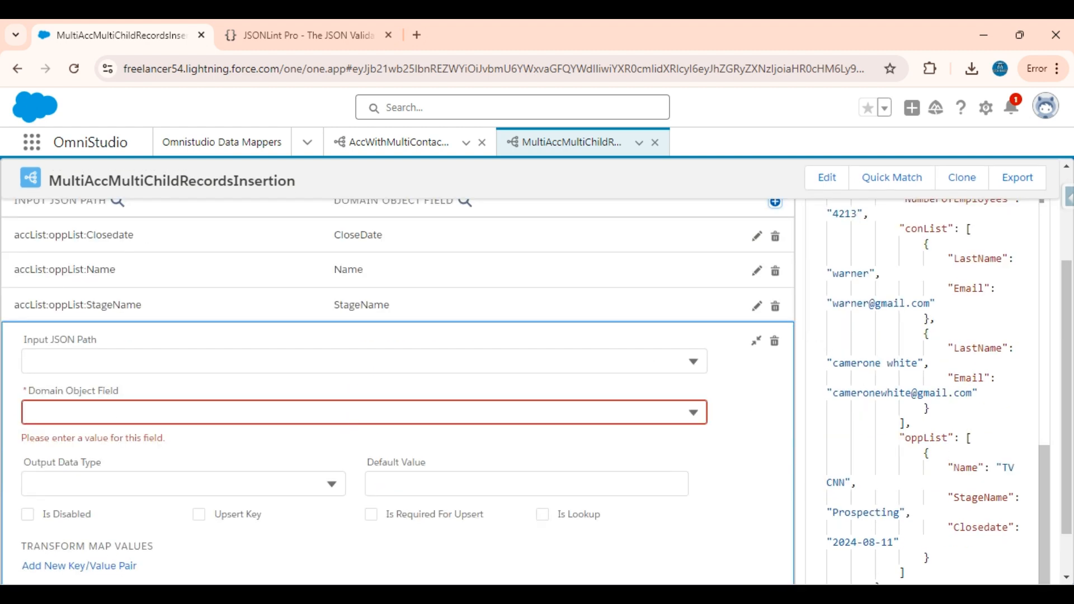
left_click(351, 362)
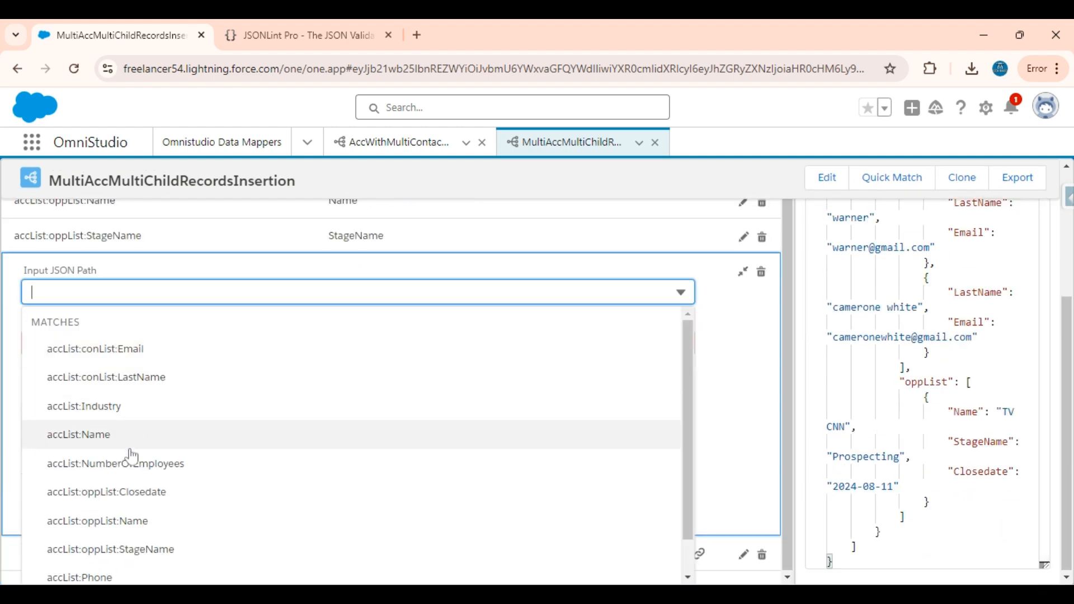
scroll(157, 520, "down", 1)
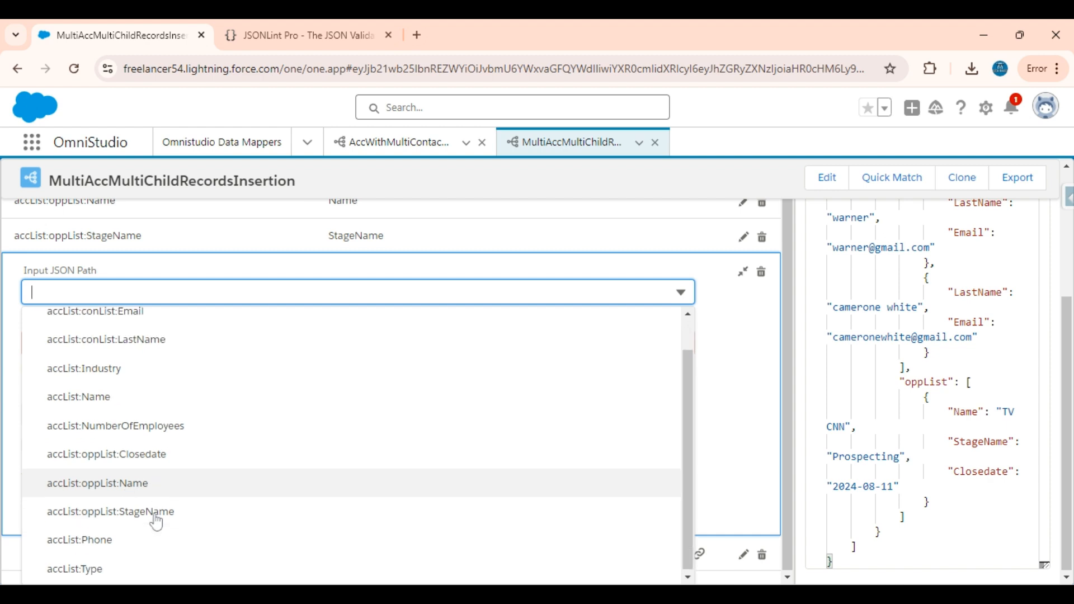
left_click(761, 273)
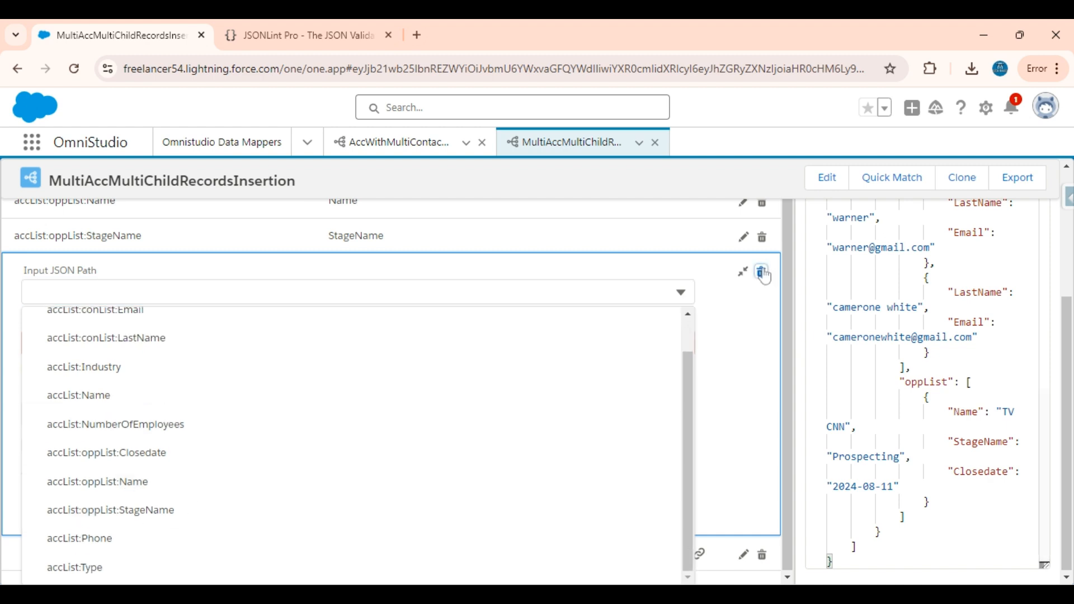
scroll(749, 288, "up", 2)
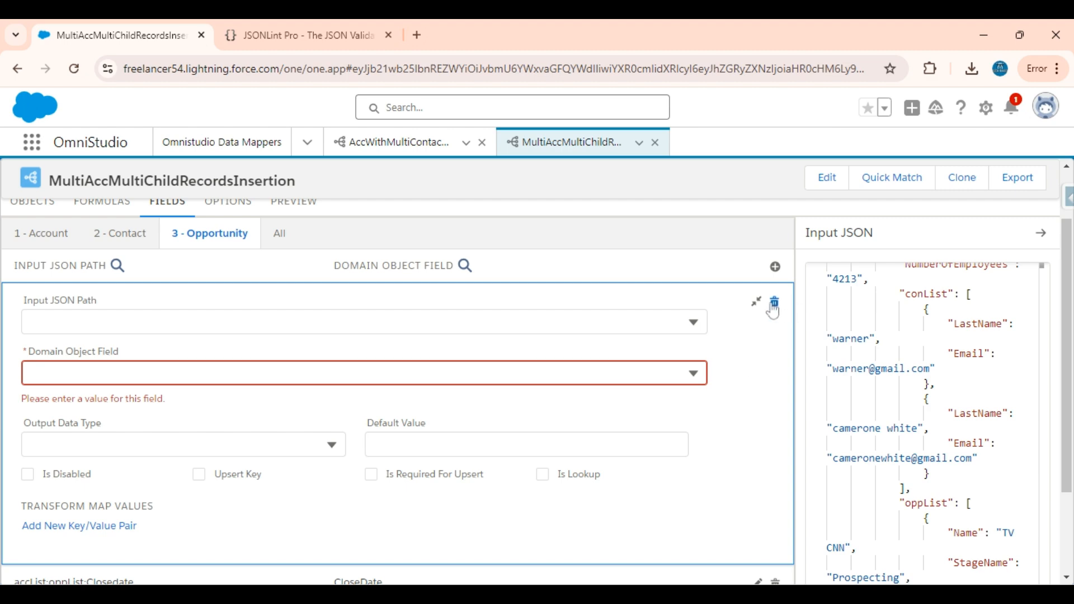
left_click(774, 302)
left_click(562, 414)
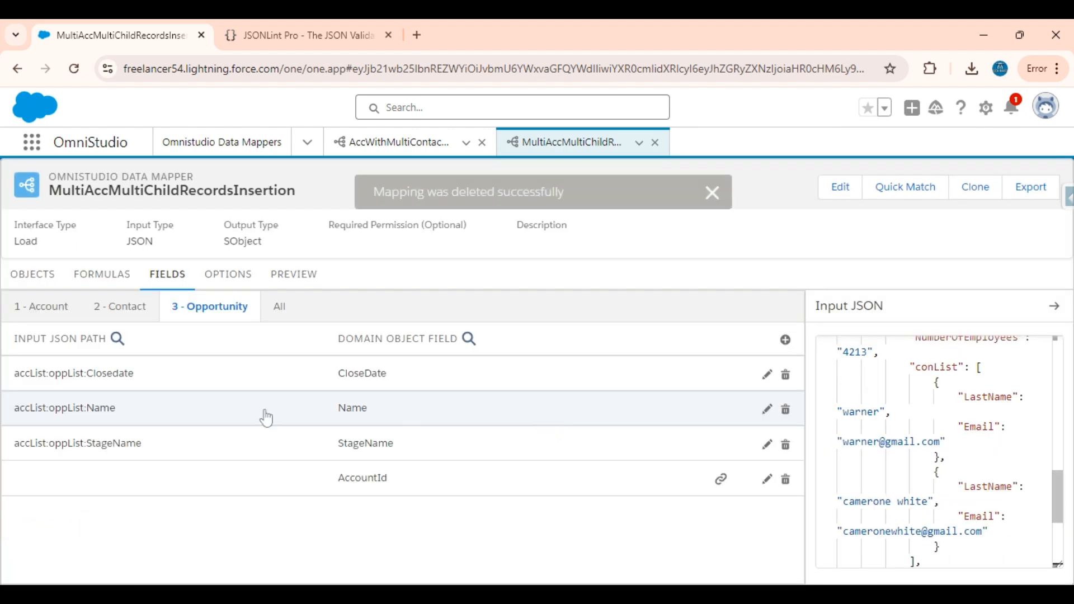
Review the field mappings of the Account, Contact and Opportunity objects in turn
left_click(22, 305)
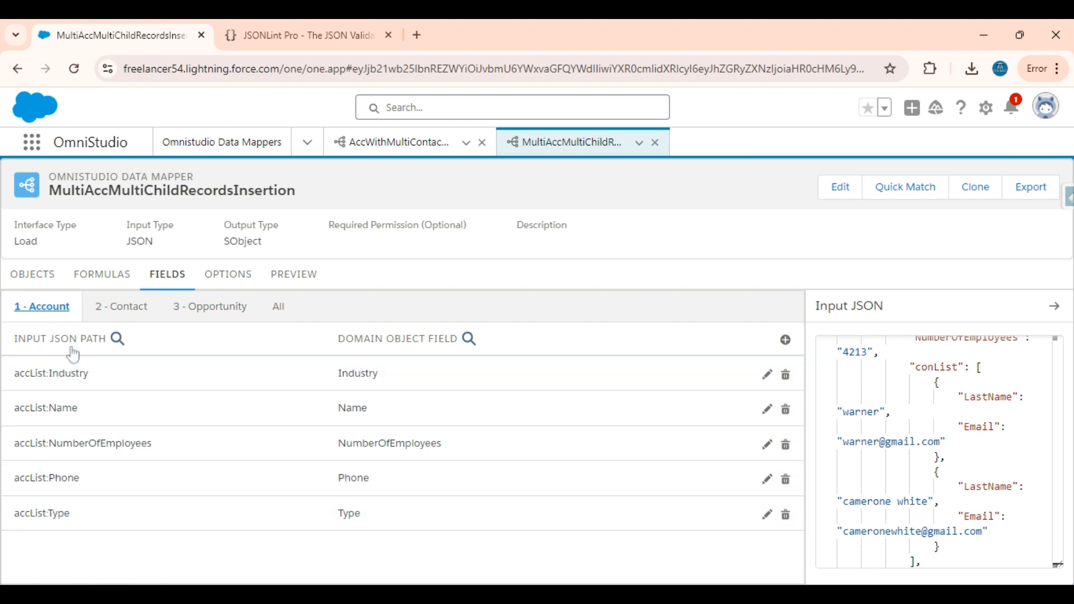
left_click(120, 309)
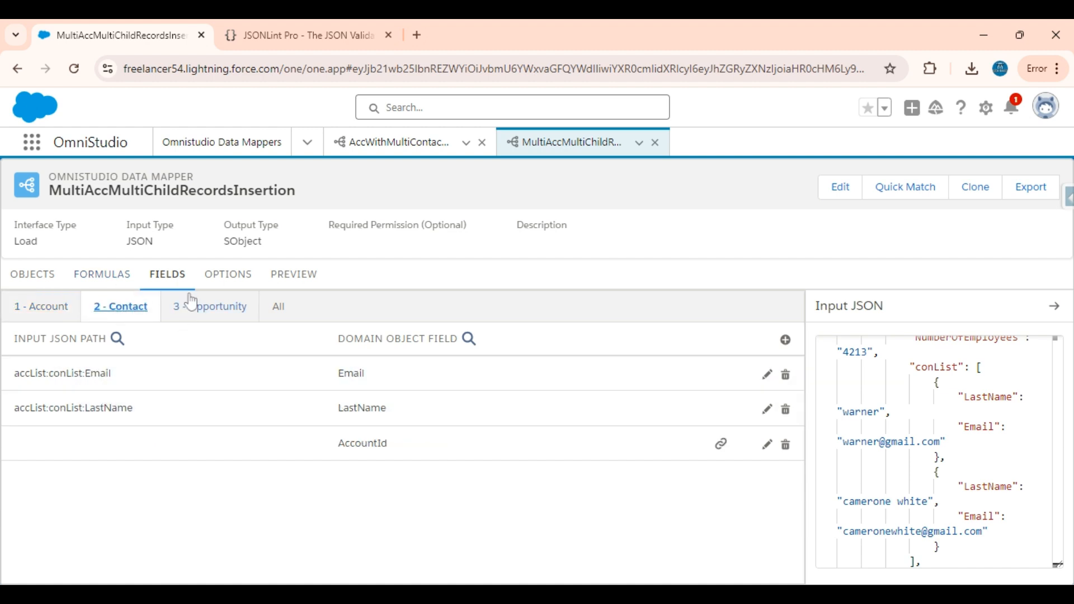
left_click(206, 309)
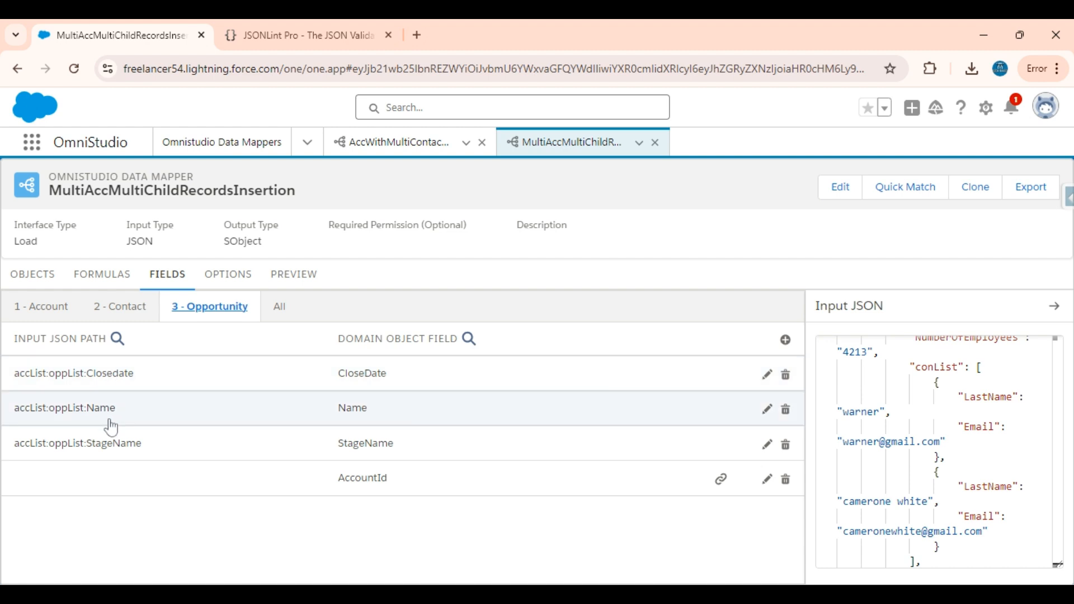
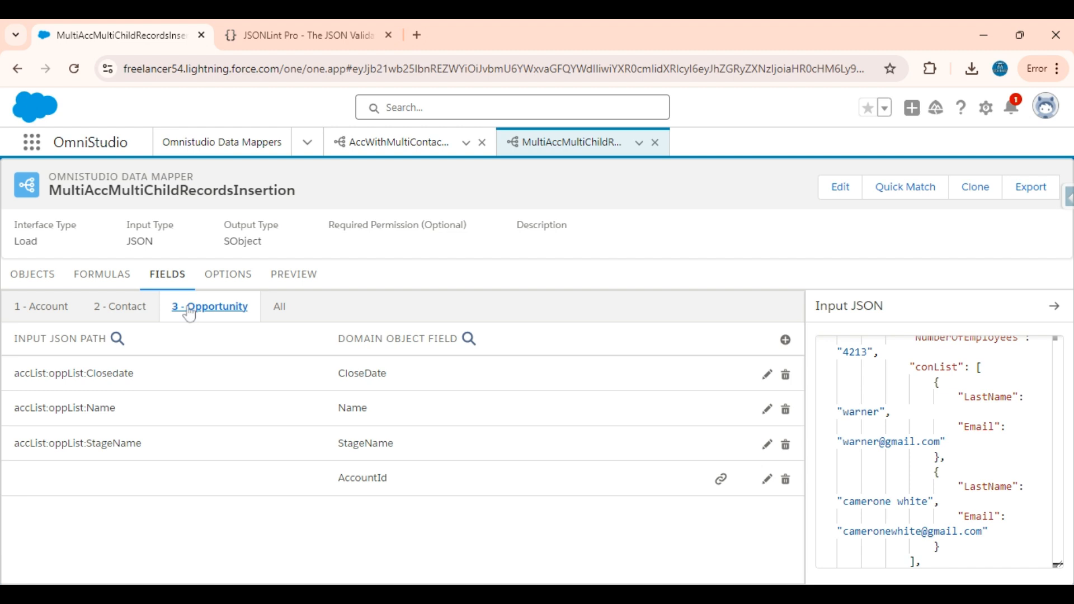
Review how the Contact and Opportunity AccountId links to 1 - Account Id relate to each object's field mappings
left_click(126, 315)
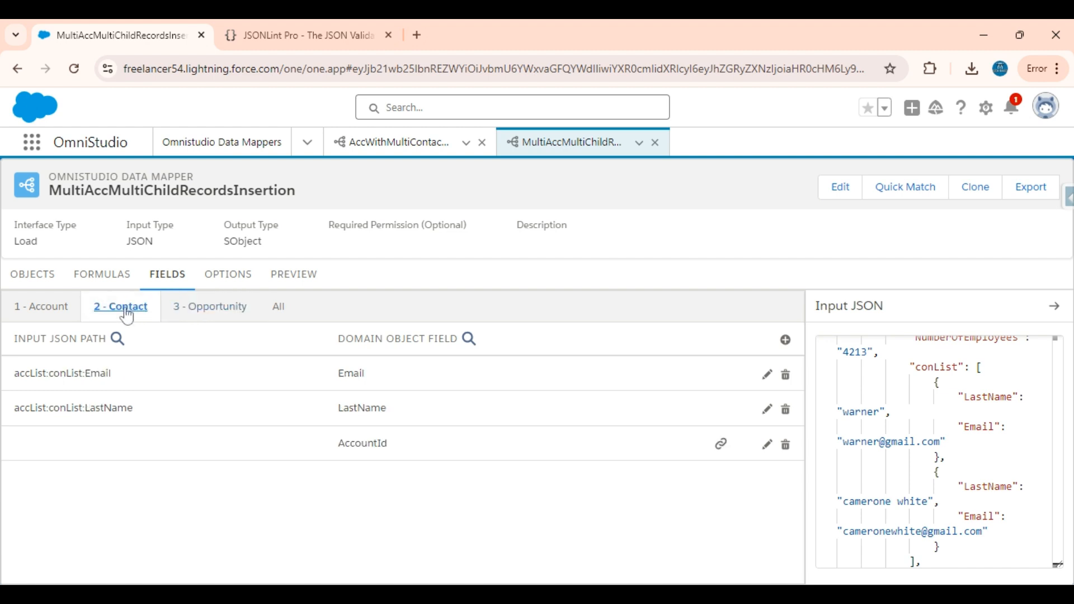
left_click(50, 307)
left_click(30, 273)
scroll(361, 414, "down", 3)
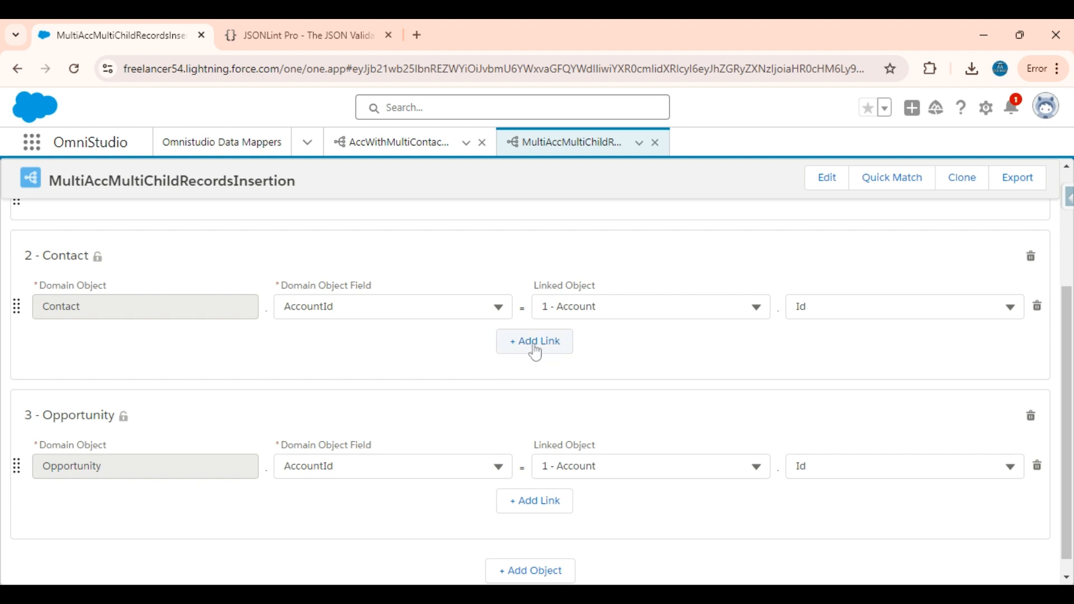
scroll(436, 355, "up", 1)
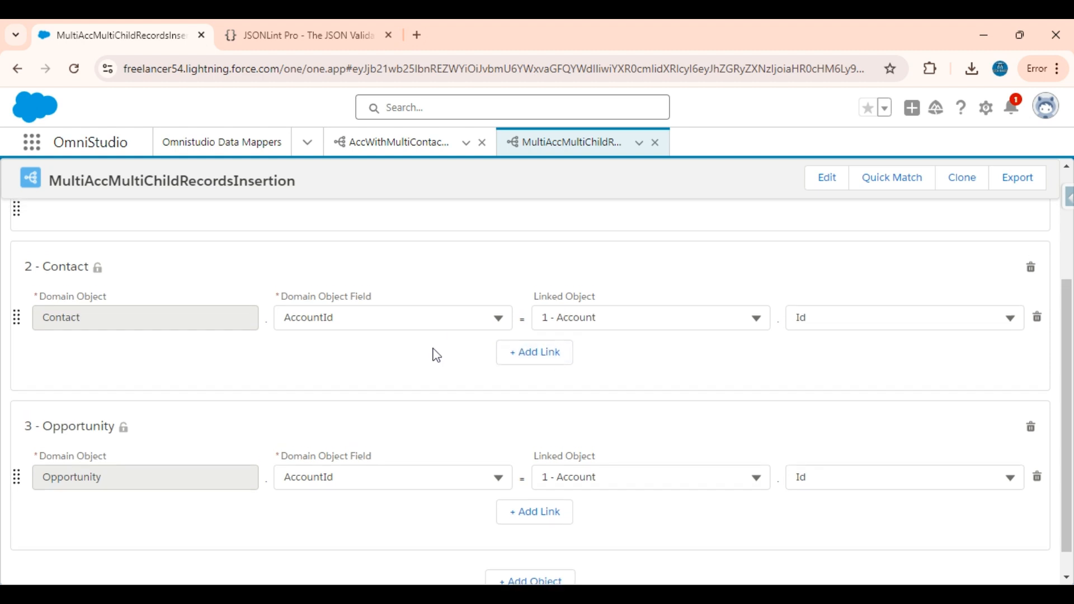
scroll(436, 355, "up", 1)
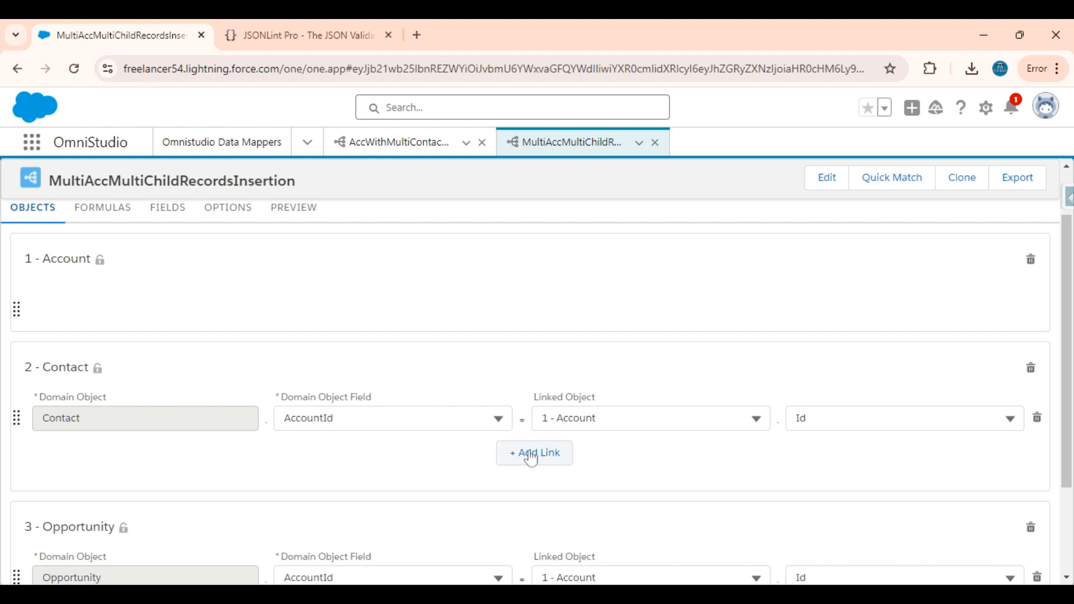
scroll(317, 319, "up", 2)
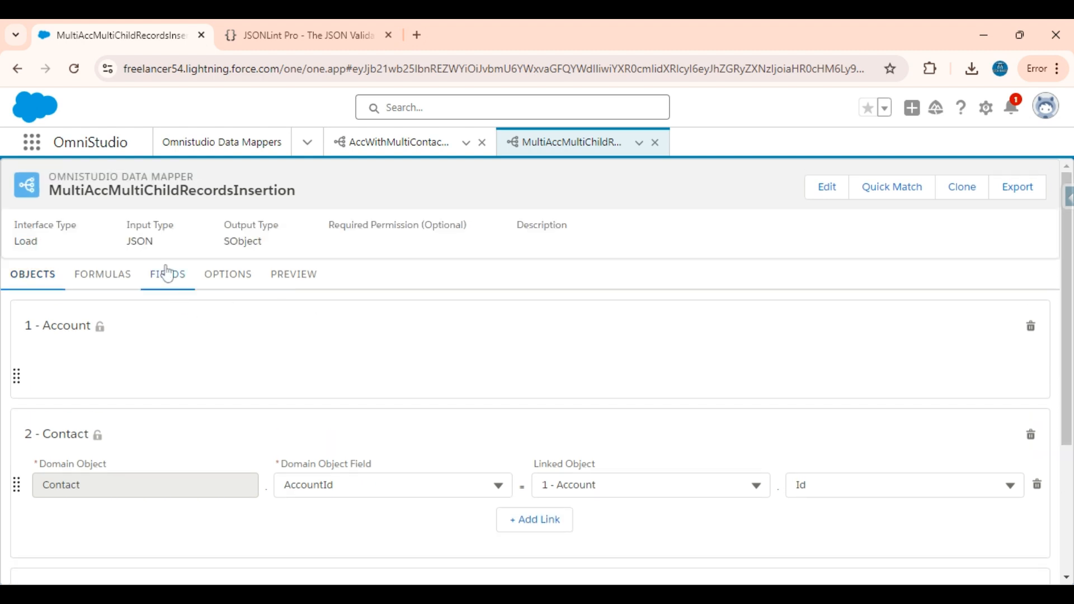
left_click(167, 273)
left_click(215, 323)
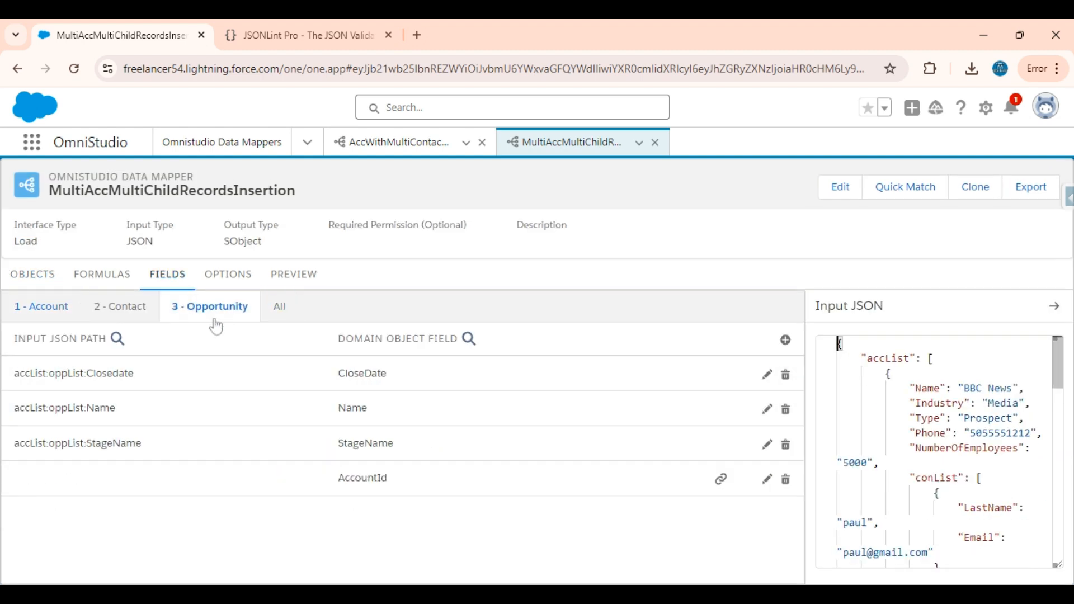
left_click(120, 305)
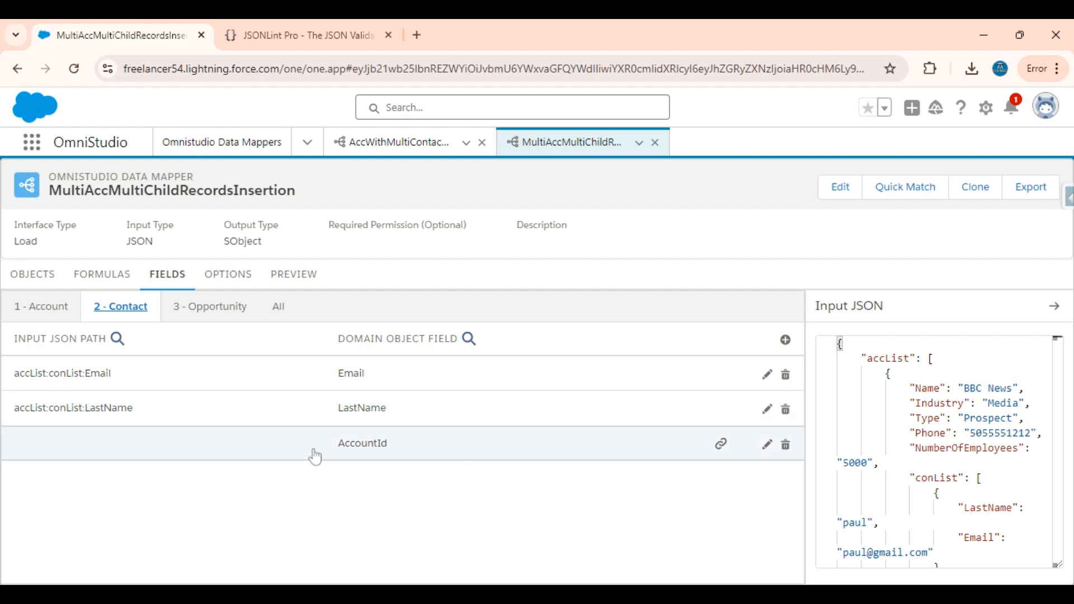
left_click(203, 307)
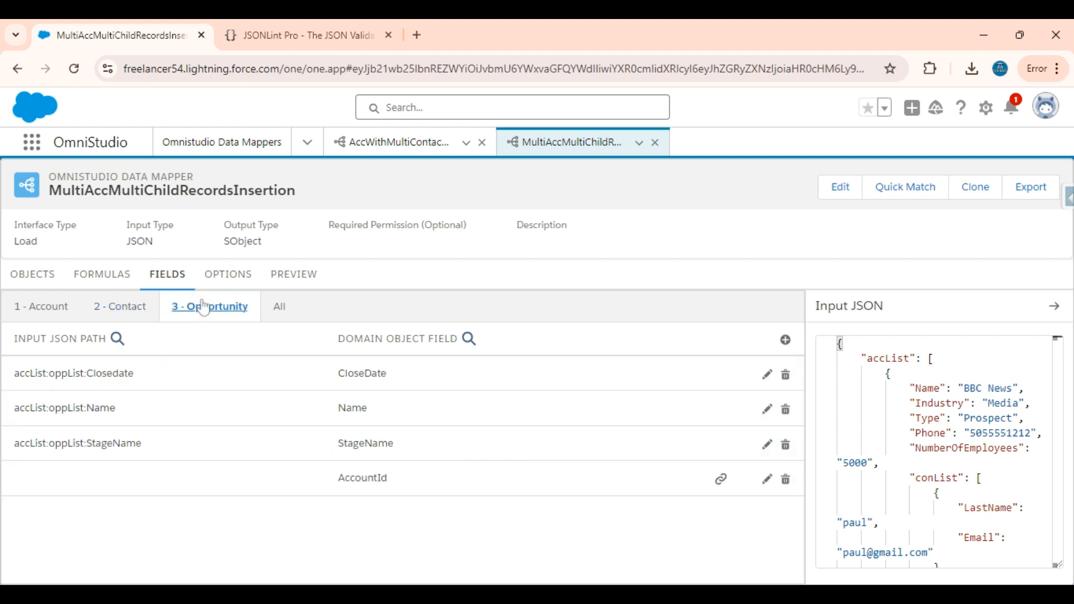
Try adding a second link to the 2 - Contact object on the CreatedById field, and delete that link row
left_click(25, 275)
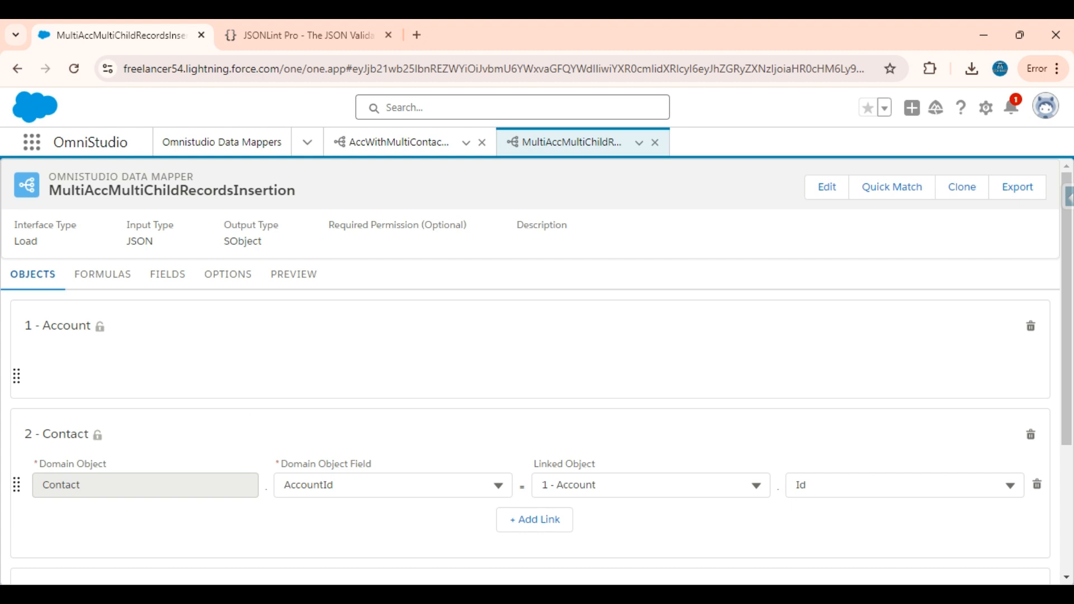
left_click(540, 525)
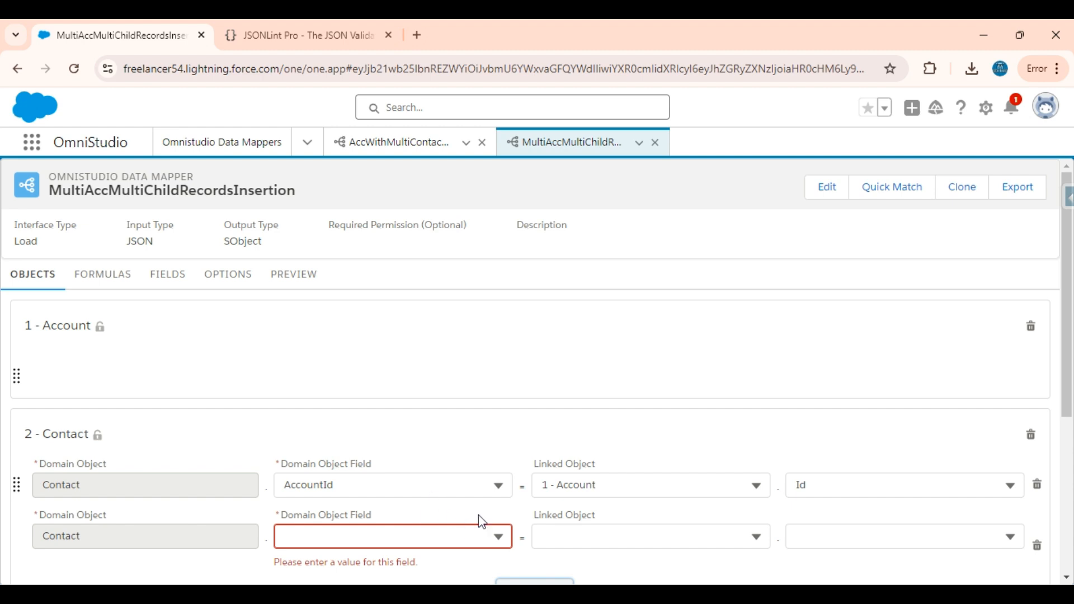
scroll(753, 465, "down", 2)
left_click(428, 431)
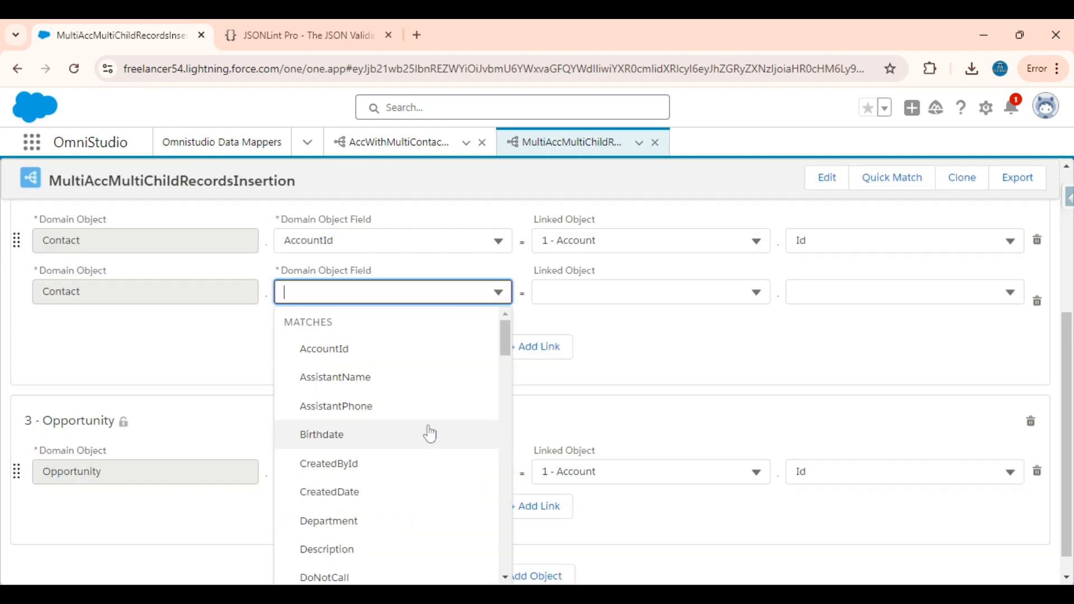
left_click(379, 466)
left_click(596, 287)
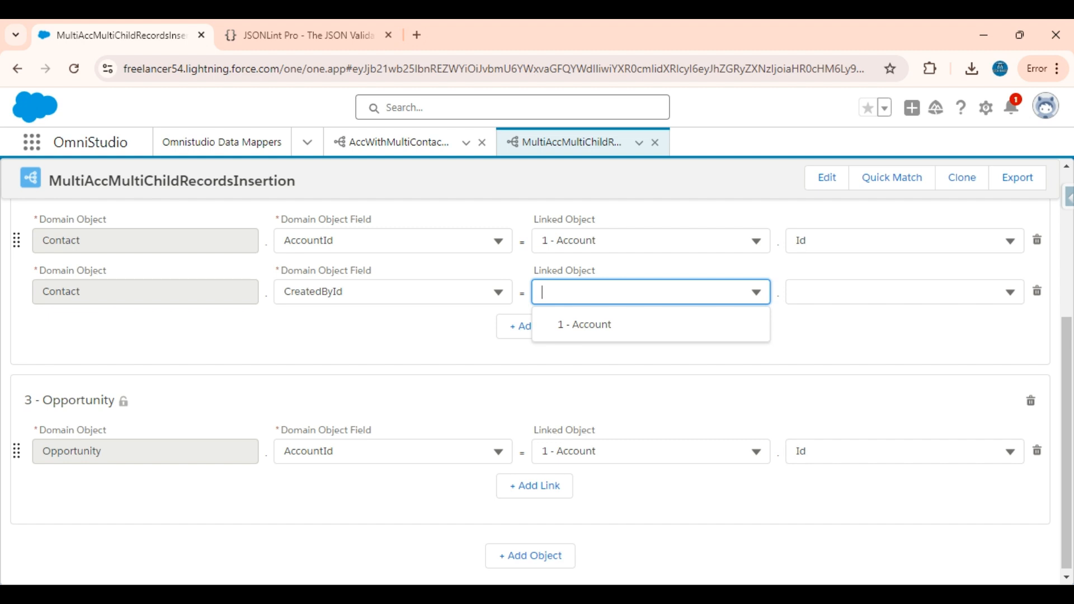
scroll(304, 367, "up", 3)
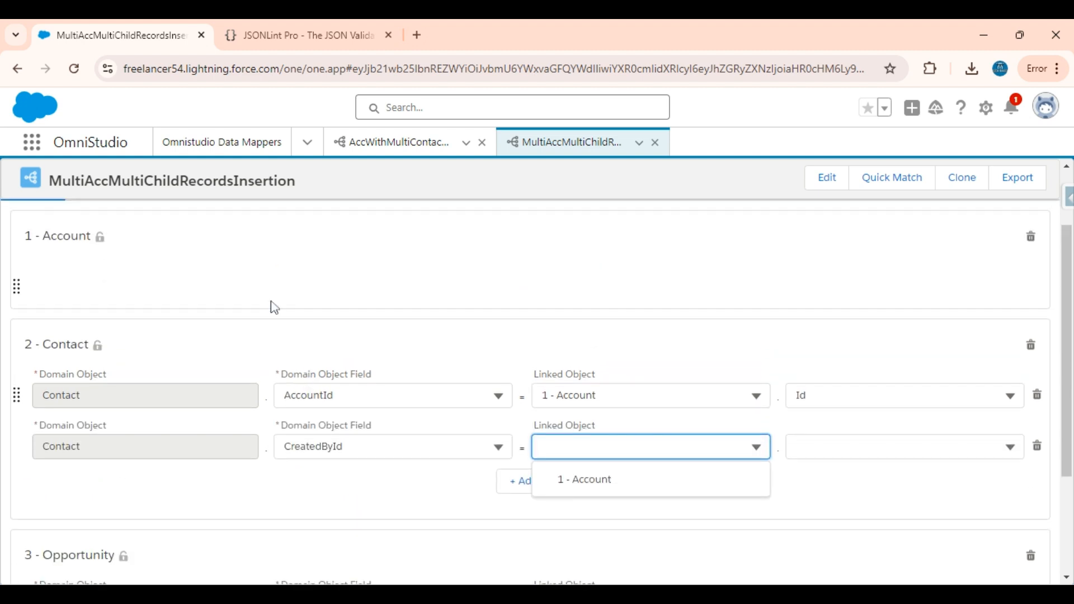
left_click(1038, 448)
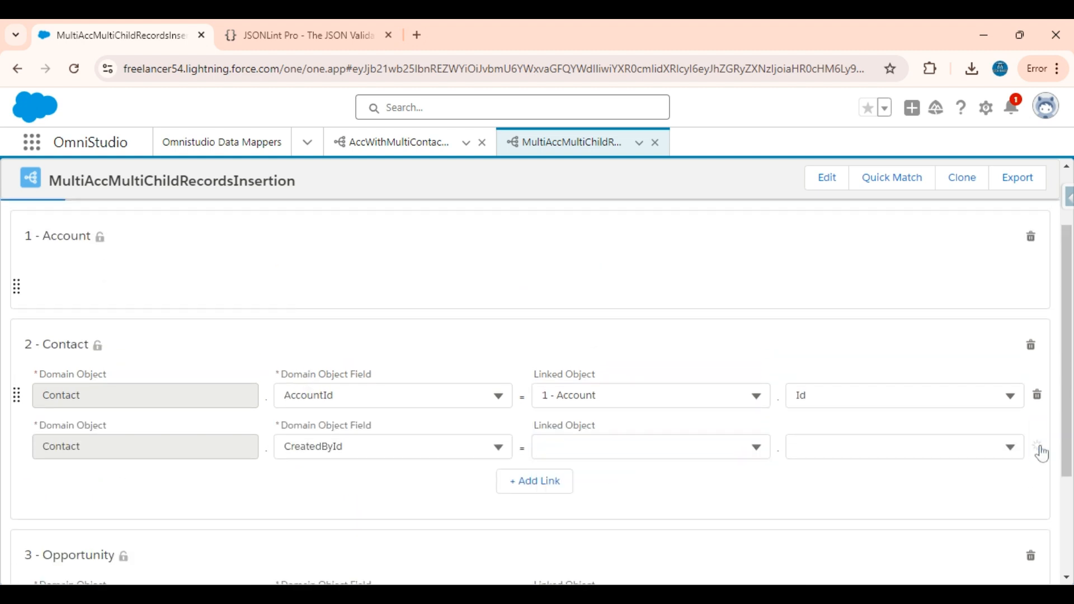
Paste the copied accList JSON into the data mapper's preview input
scroll(309, 314, "up", 3)
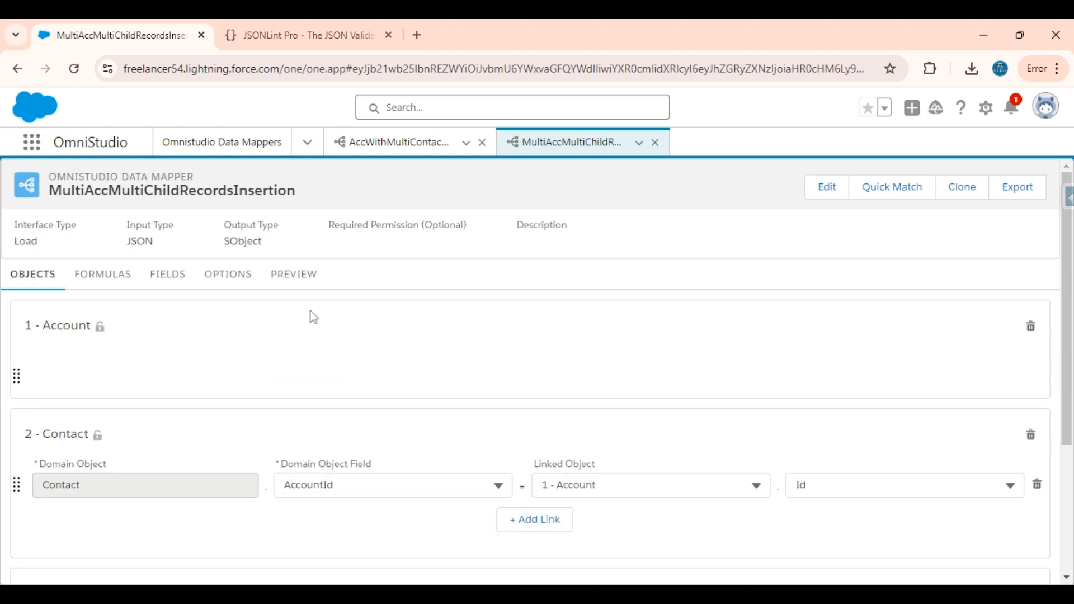
left_click(294, 274)
left_click(35, 343)
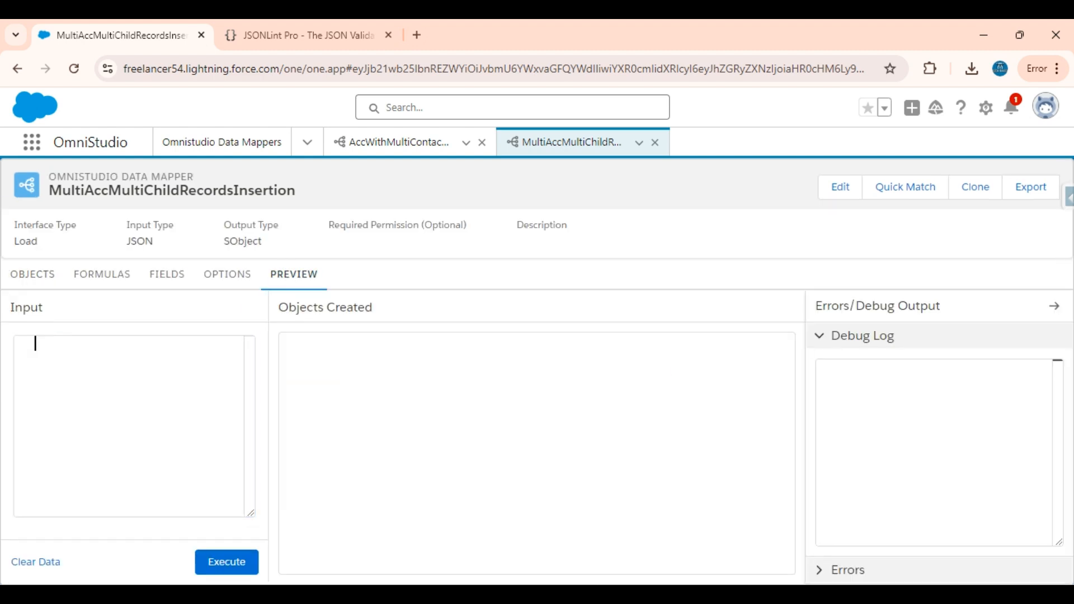
key("ctrl+v")
scroll(155, 477, "up", 10)
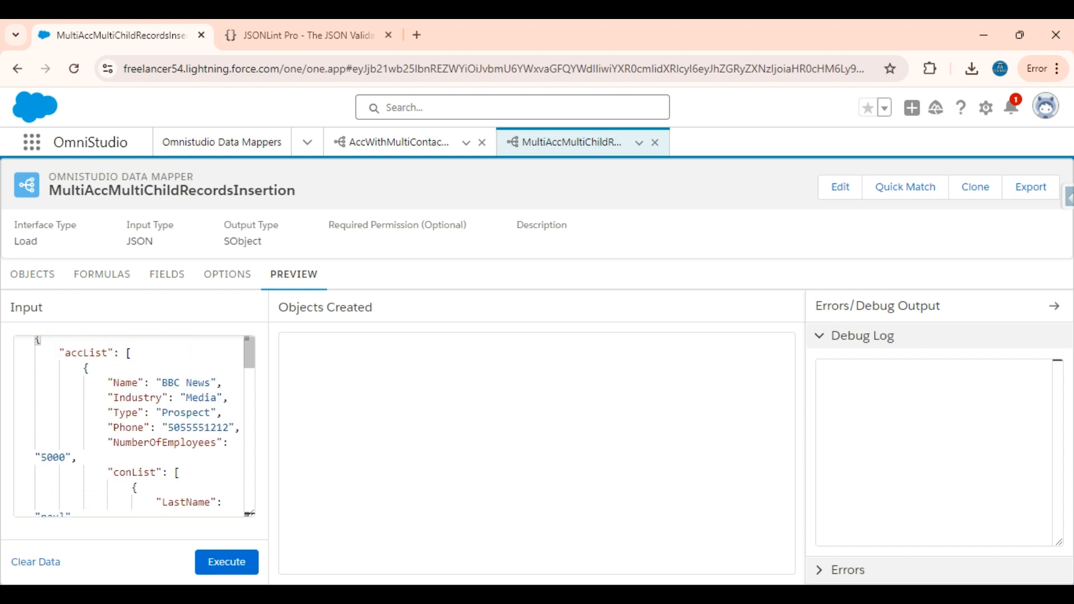
scroll(37, 340, "up", 1)
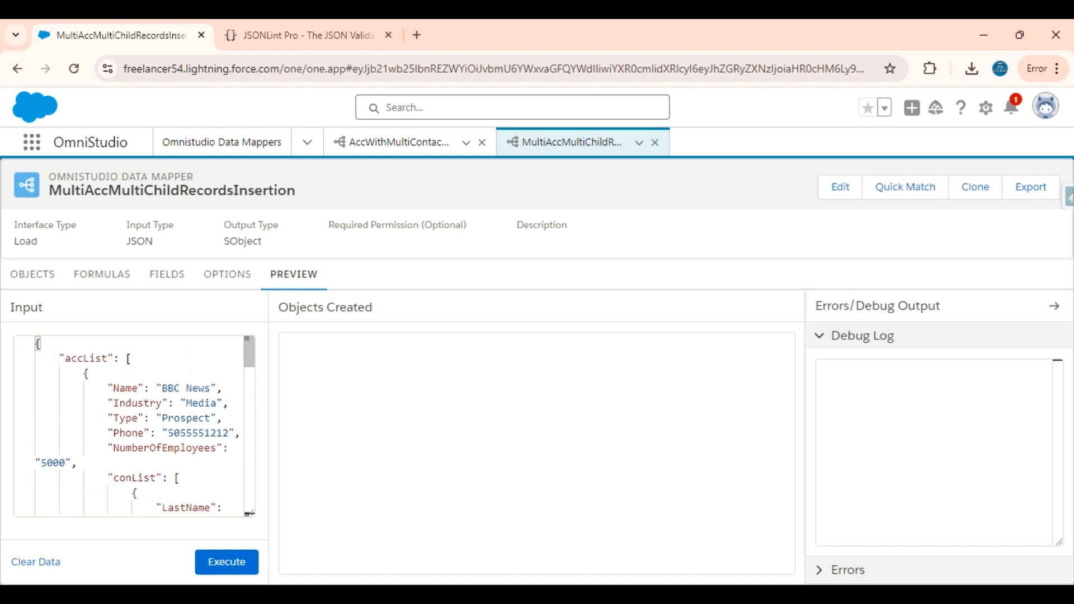
Examine the BBC News account in the preview input, including its account fields, conList contacts and oppList opportunity
left_click_drag(162, 388, 216, 388)
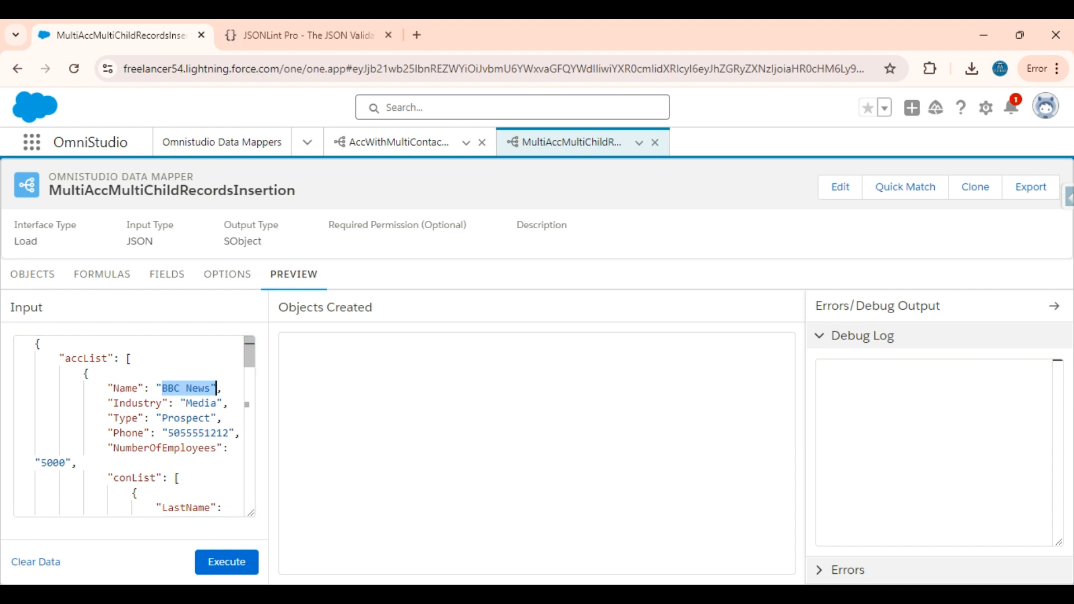
left_click_drag(108, 403, 211, 448)
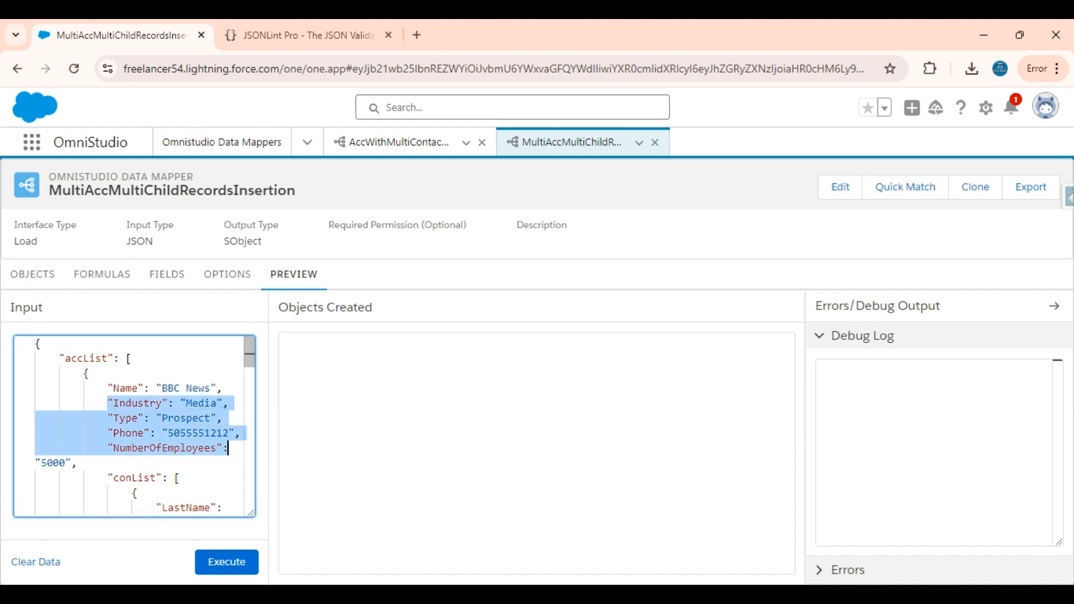
scroll(134, 425, "down", 2)
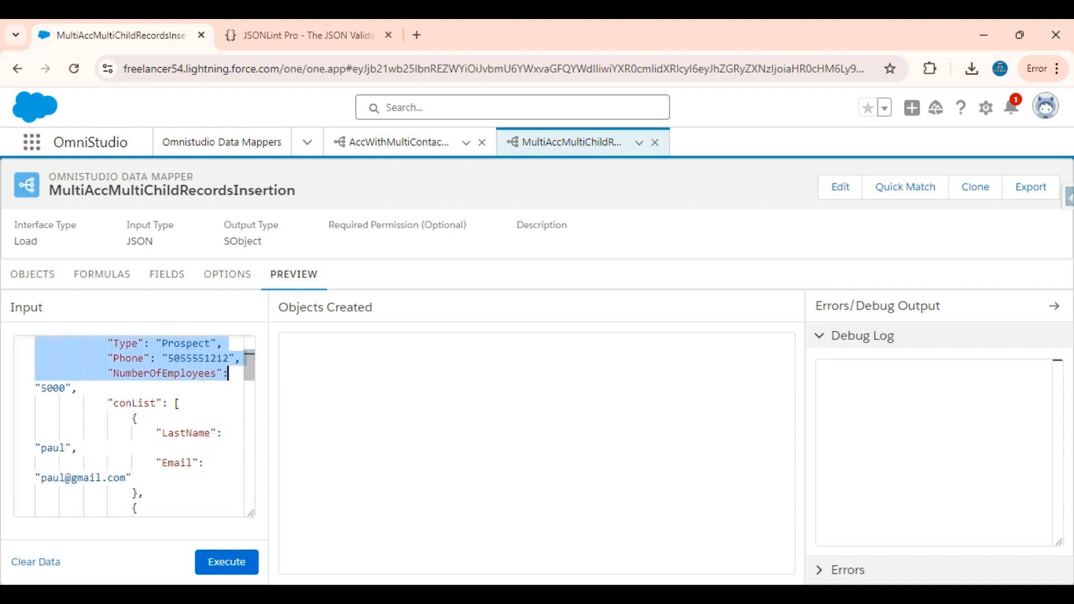
double_click(52, 447)
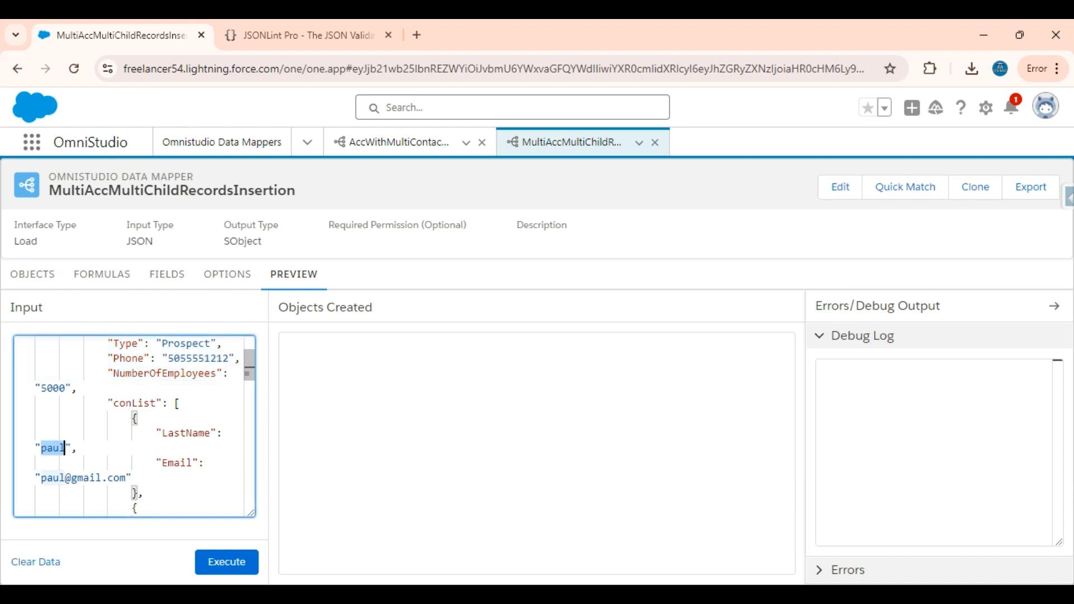
scroll(53, 448, "down", 2)
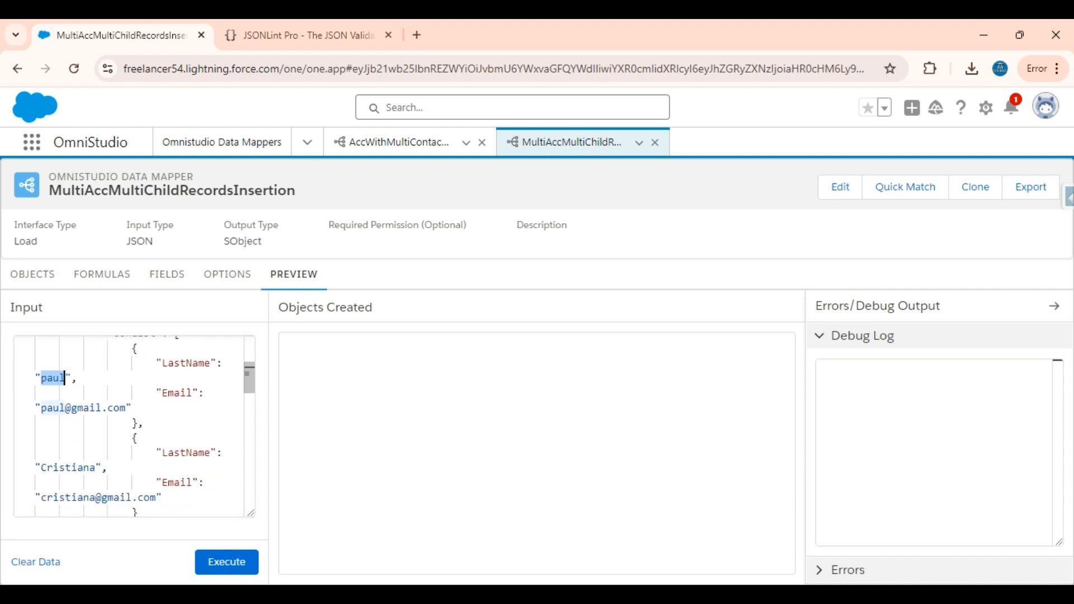
double_click(62, 467)
scroll(62, 468, "down", 1)
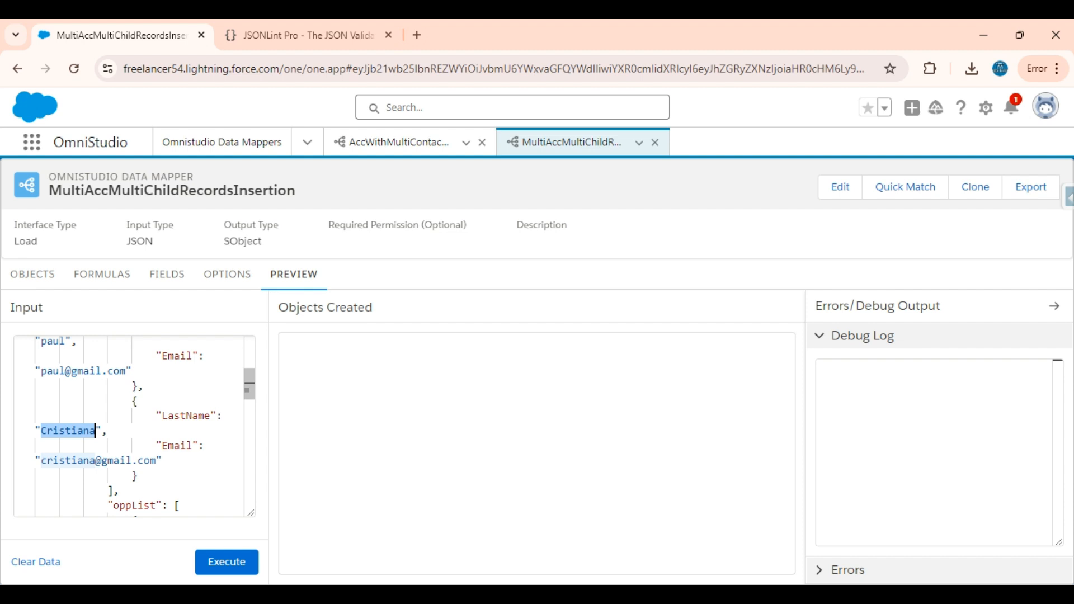
left_click_drag(138, 476, 101, 357)
scroll(101, 357, "down", 2)
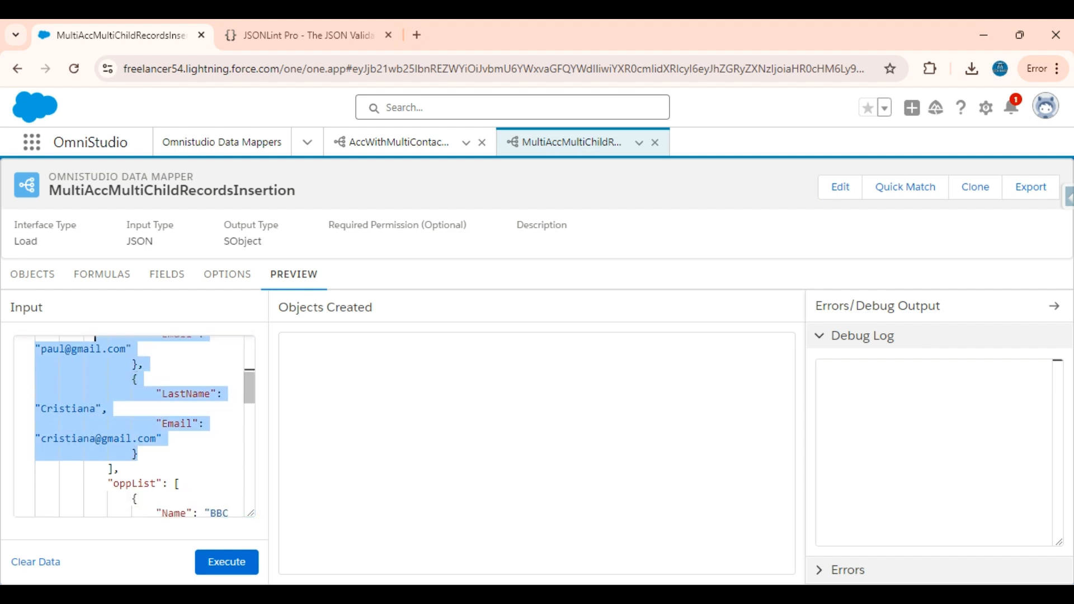
scroll(134, 425, "down", 2)
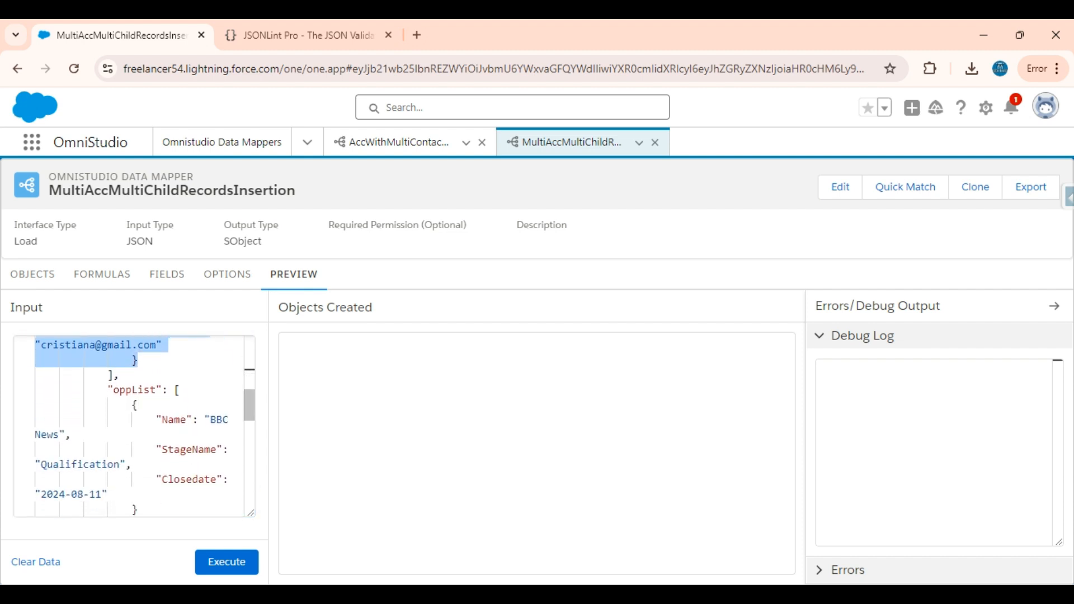
left_click_drag(210, 419, 70, 435)
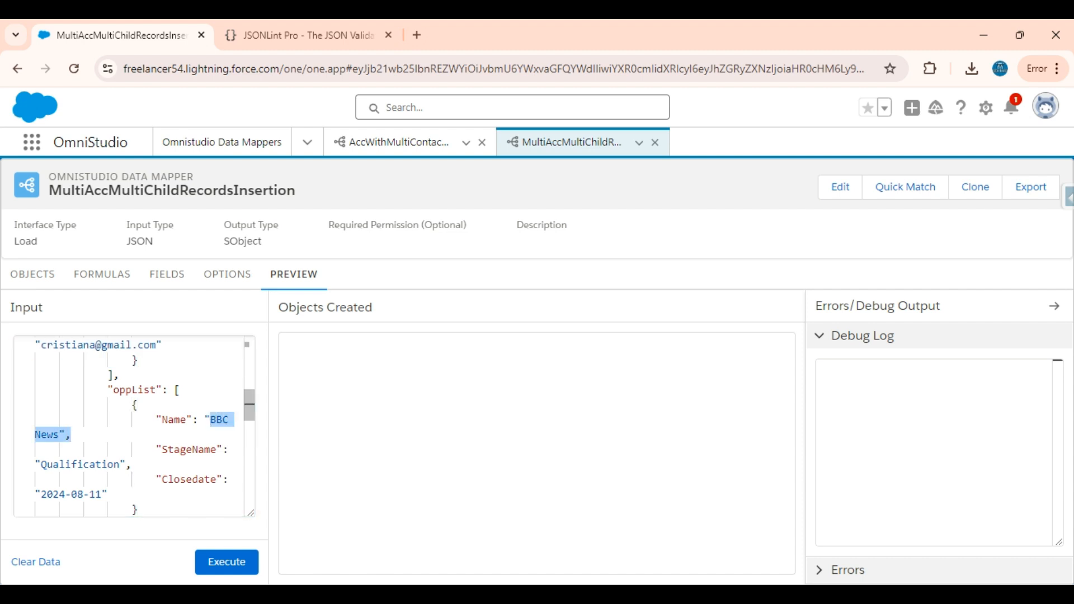
double_click(79, 464)
left_click_drag(101, 495, 41, 495)
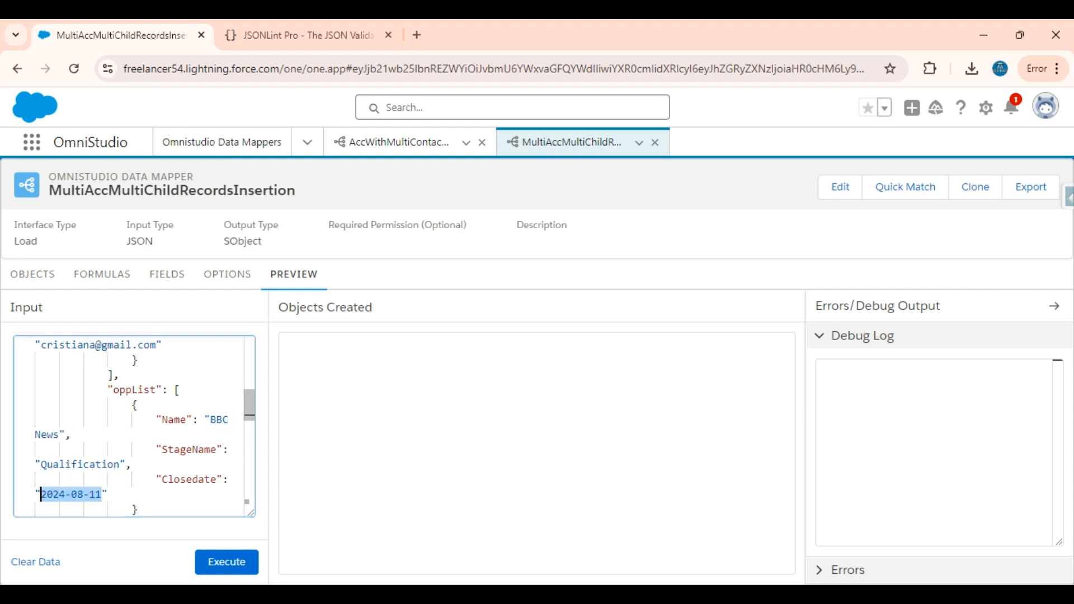
Examine the TV CNN account's fields in the preview input, including name, industry, phone and number of employees
scroll(40, 494, "down", 5)
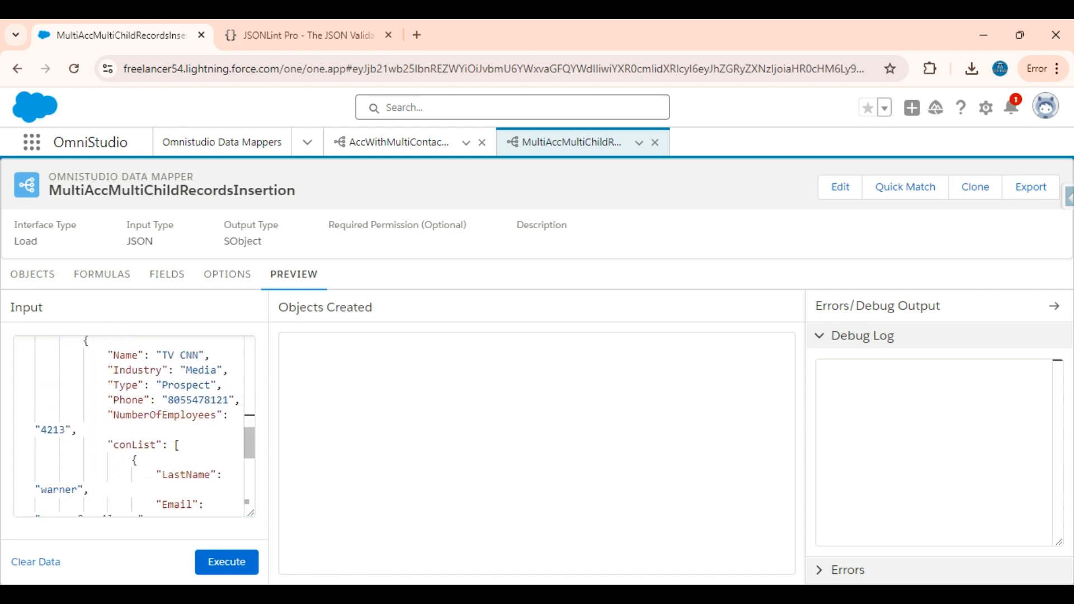
left_click_drag(162, 355, 192, 355)
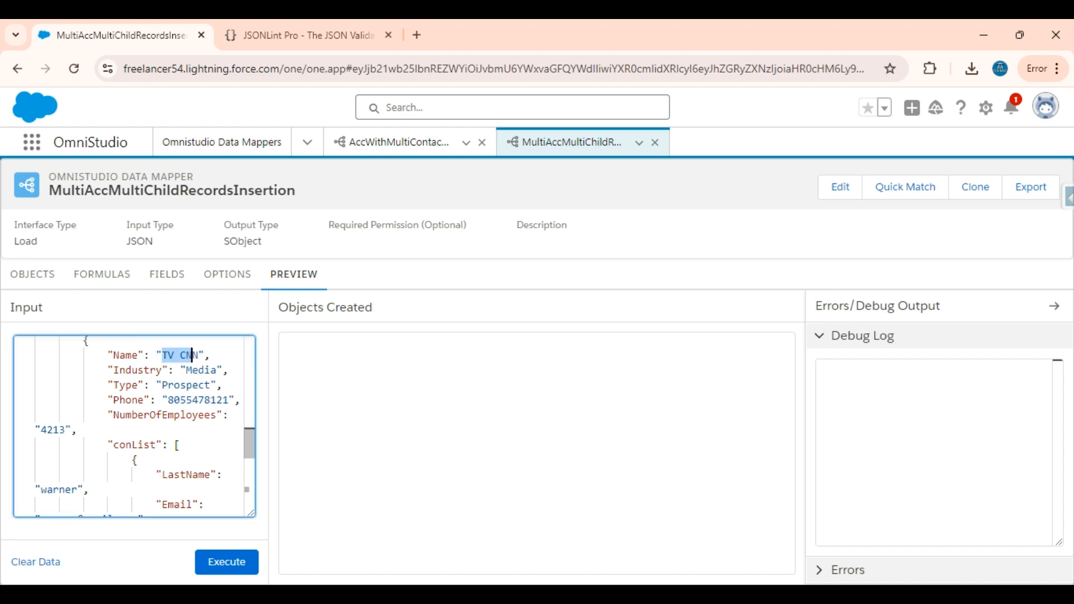
double_click(215, 370)
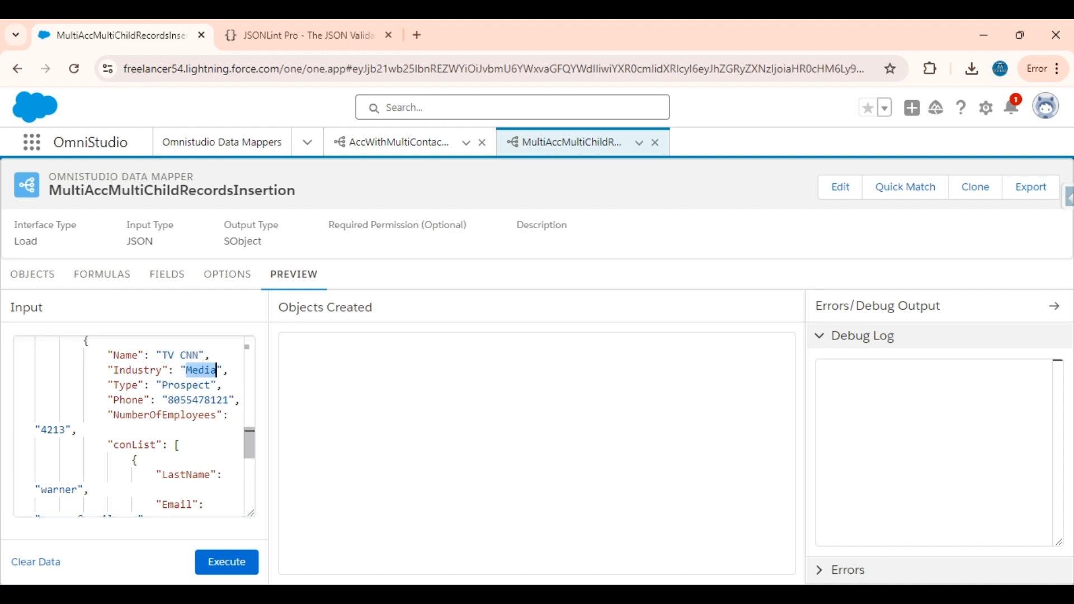
double_click(226, 400)
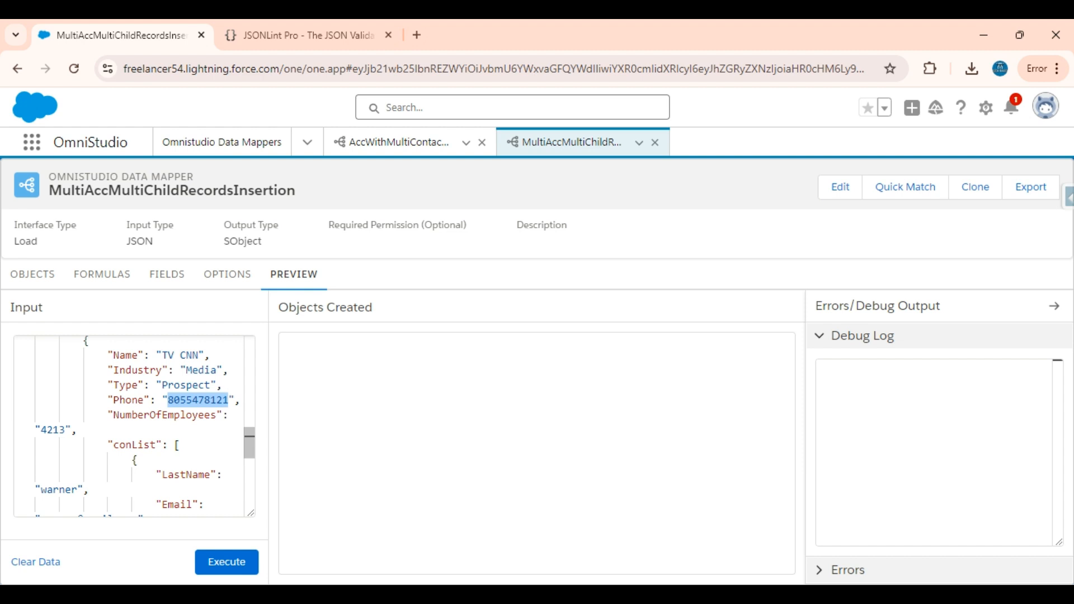
double_click(53, 430)
scroll(135, 425, "down", 1)
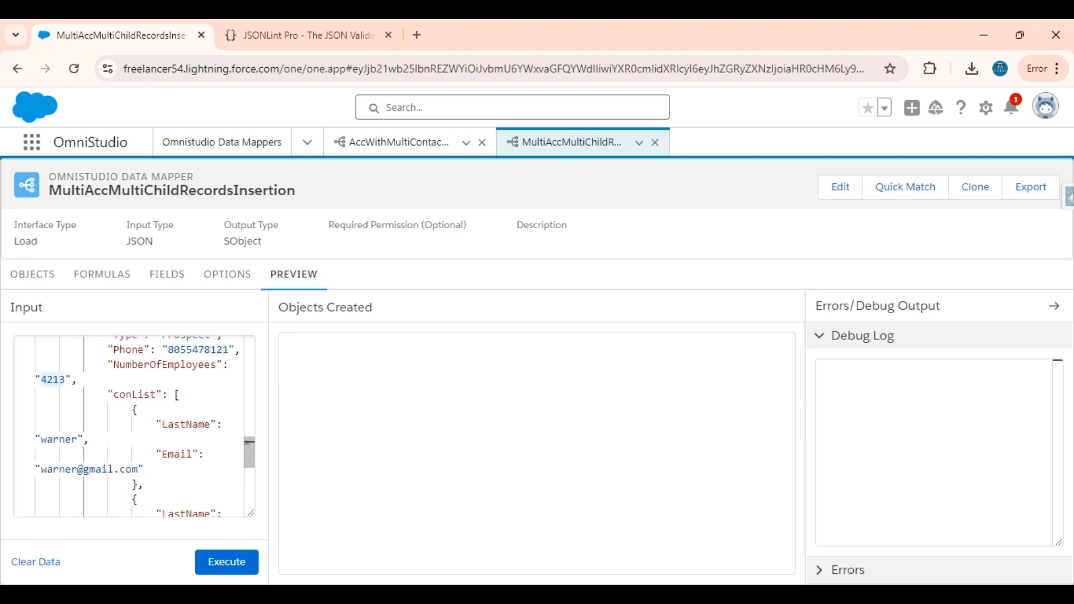
Examine the conList contacts and the oppList opportunity under the TV CNN account in the preview input
scroll(135, 425, "down", 1)
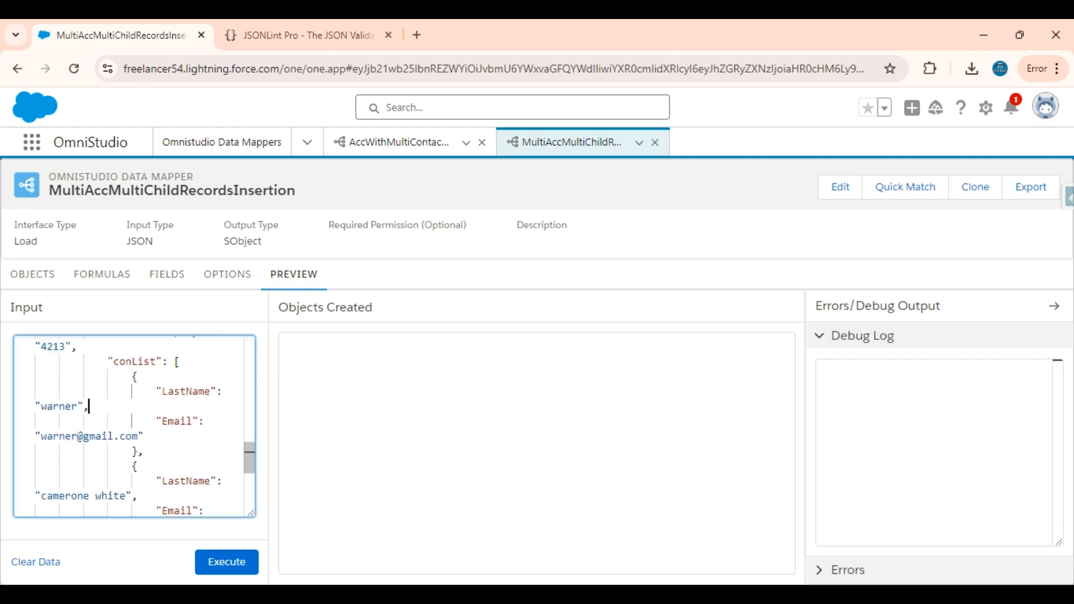
left_click(137, 451)
double_click(61, 435)
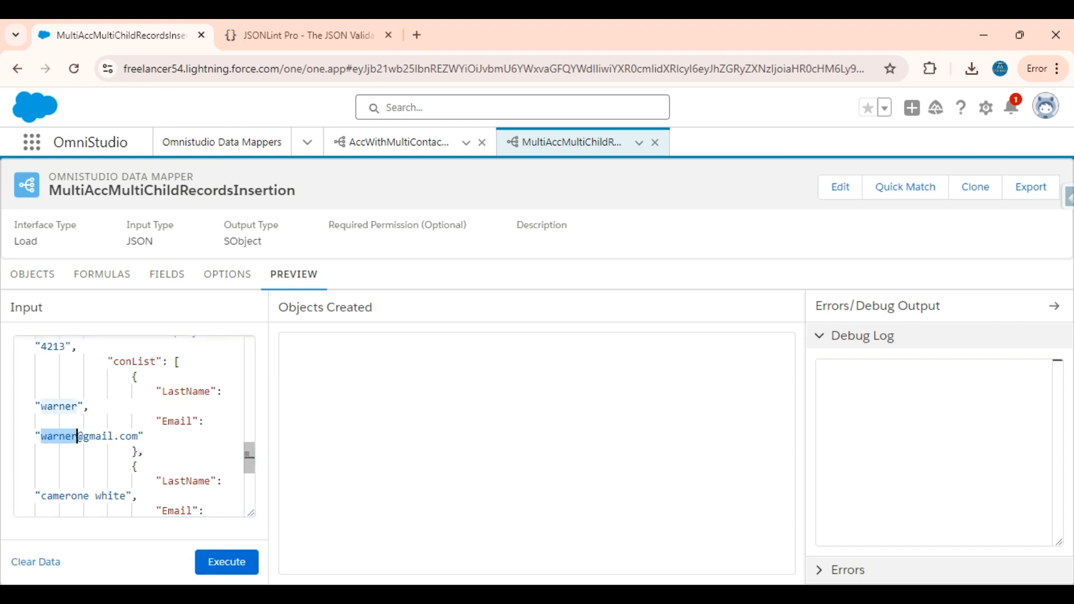
scroll(77, 392, "down", 1)
double_click(64, 437)
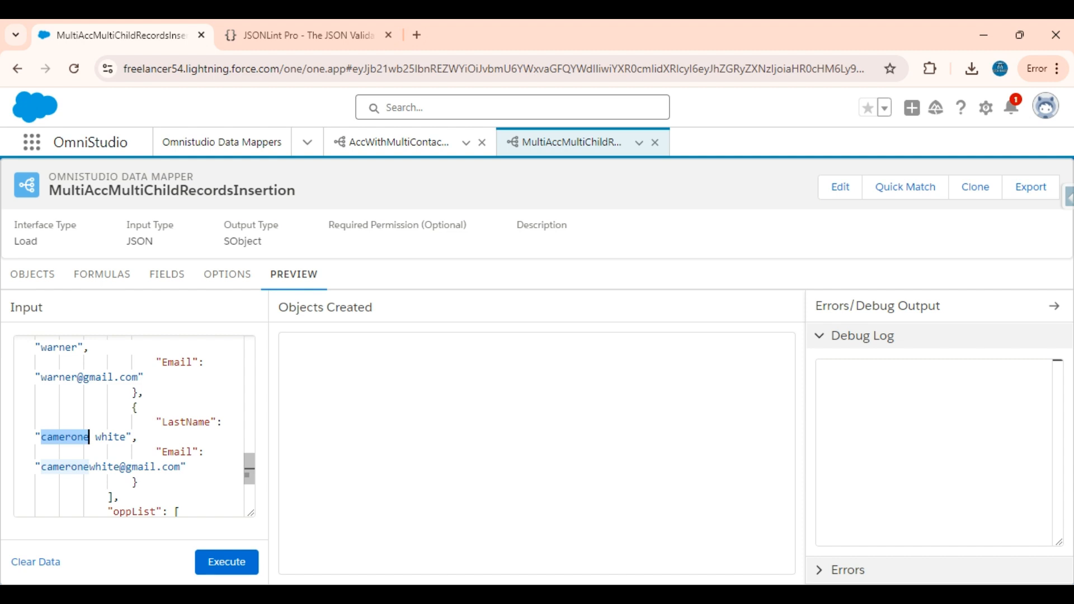
scroll(134, 428, "down", 2)
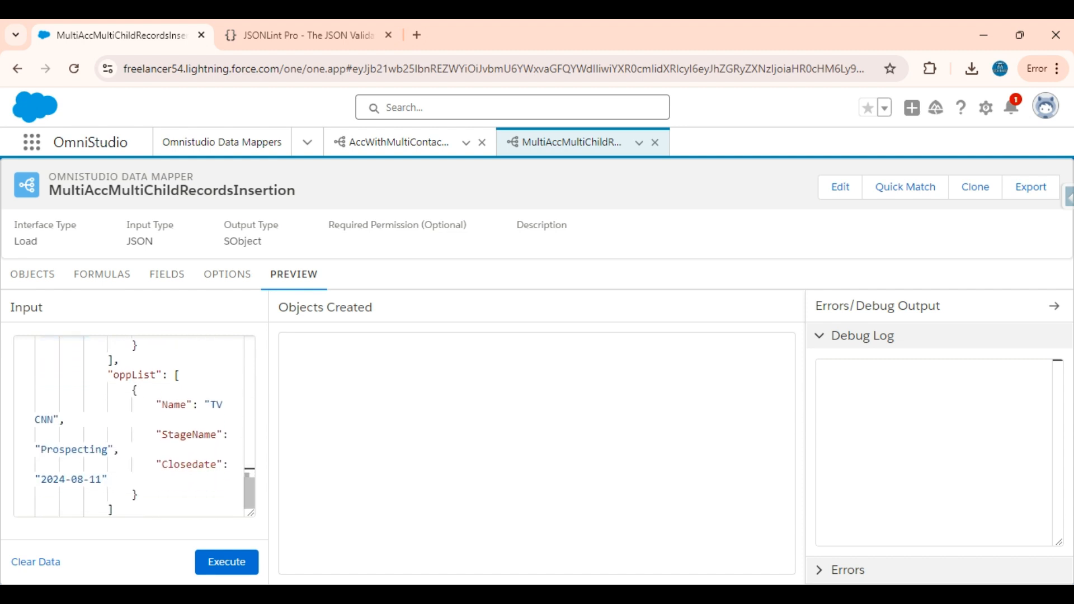
double_click(216, 404)
double_click(84, 449)
scroll(106, 404, "down", 1)
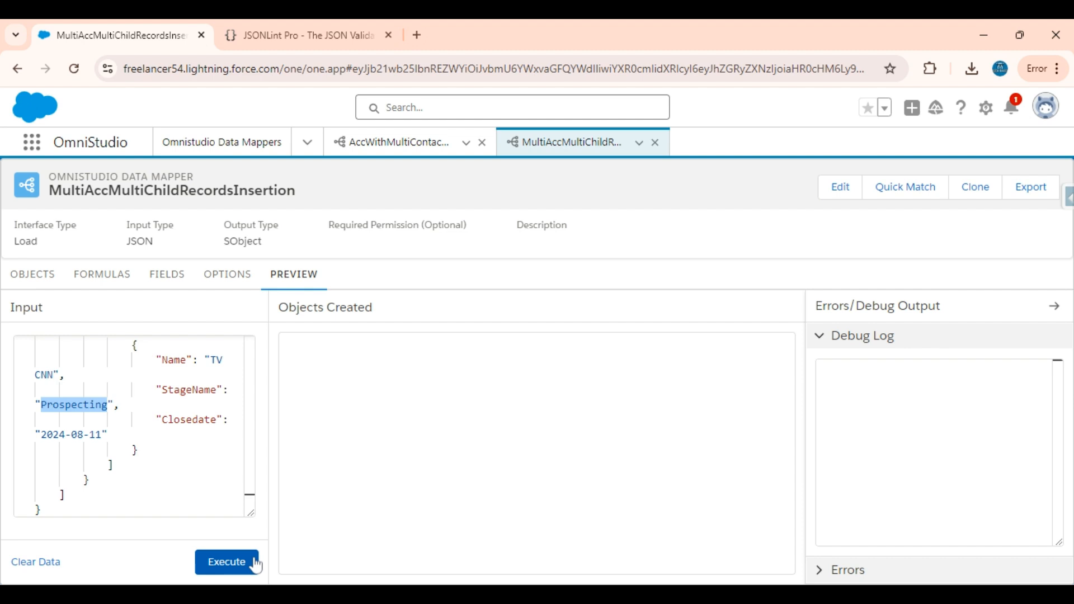
Execute the data mapper with the pasted JSON and open both created account records
left_click(226, 567)
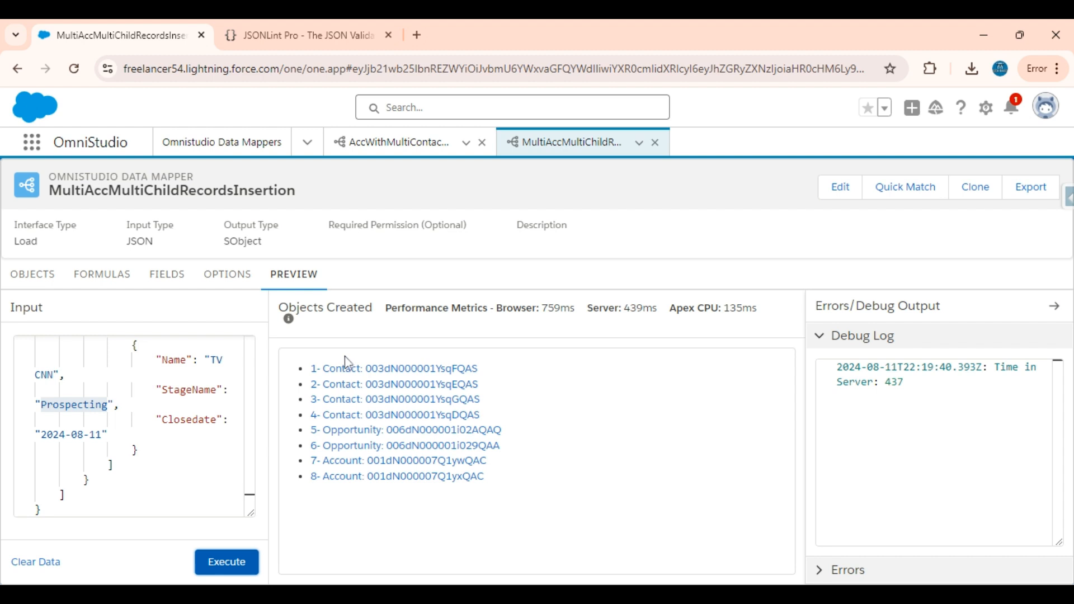
left_click(368, 465)
left_click(162, 22)
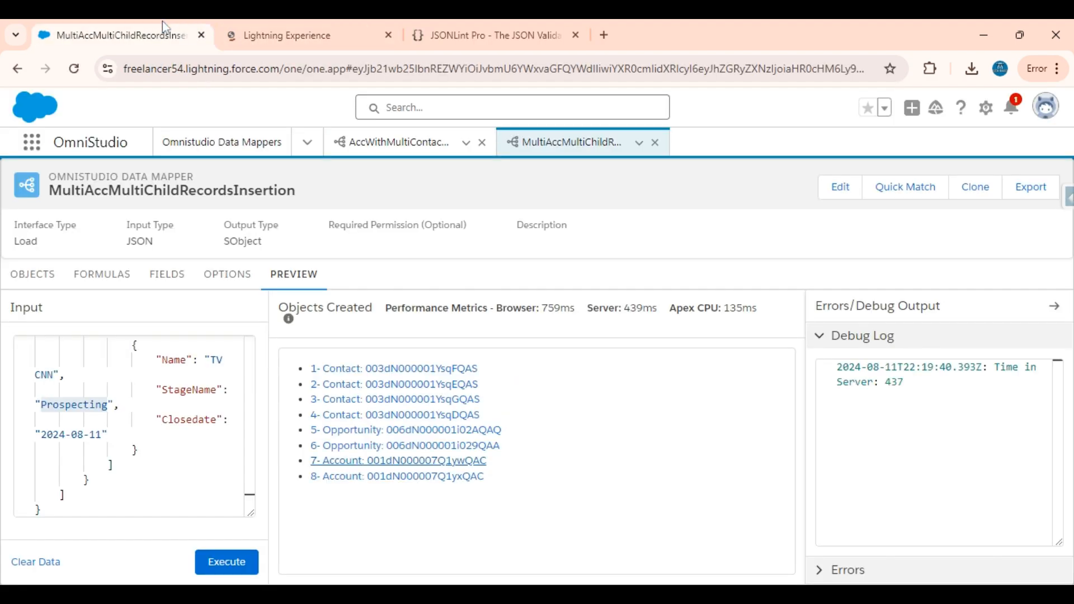
left_click(374, 476)
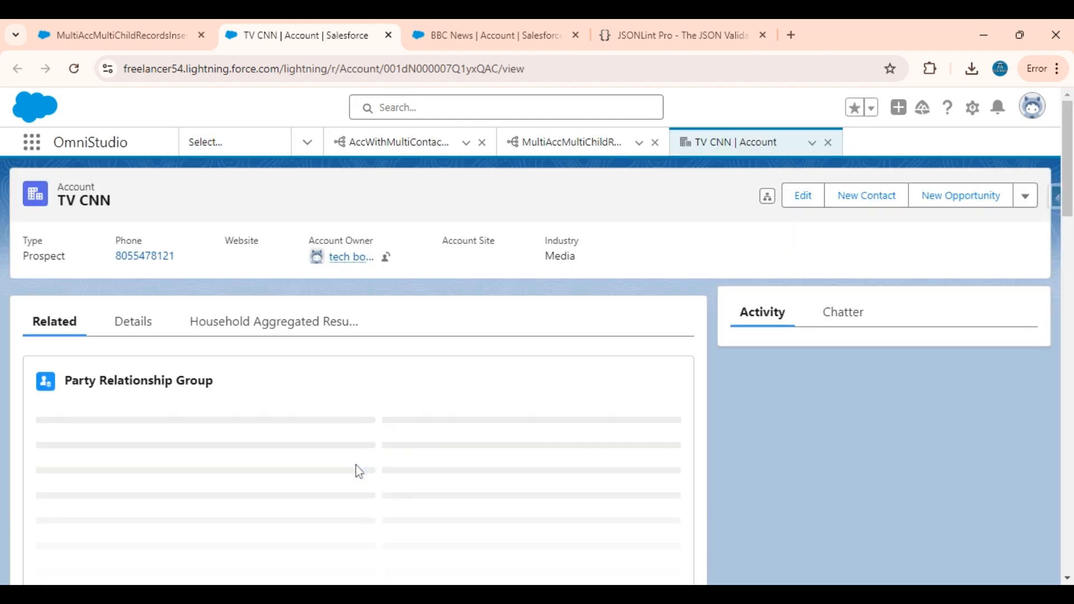
Review the TV CNN account's related contacts and opportunity, including contact emails, stage and close date
scroll(188, 420, "down", 5)
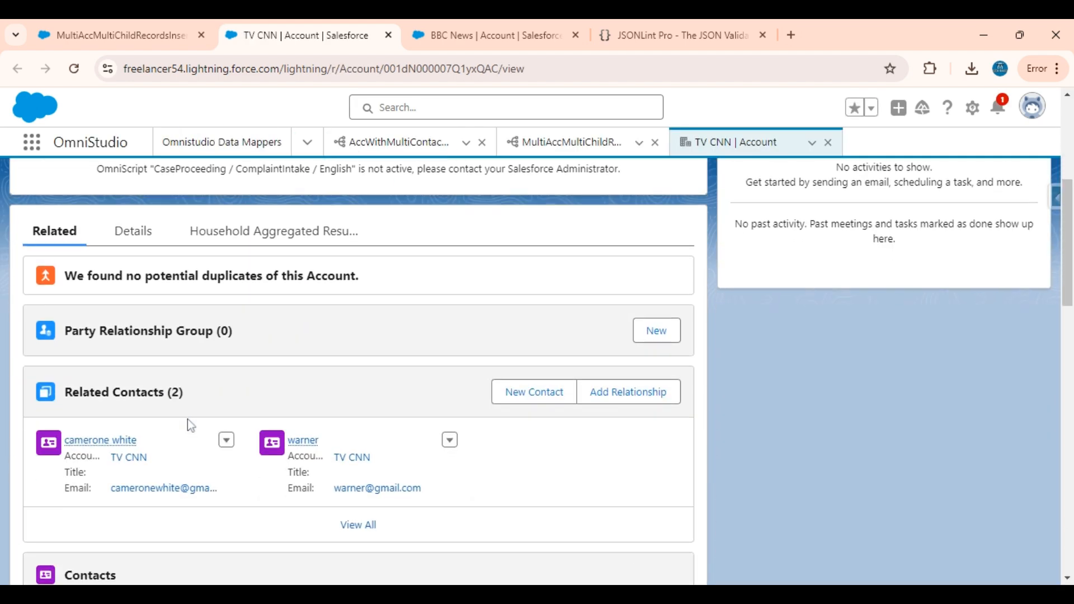
scroll(187, 419, "up", 2)
scroll(187, 418, "down", 3)
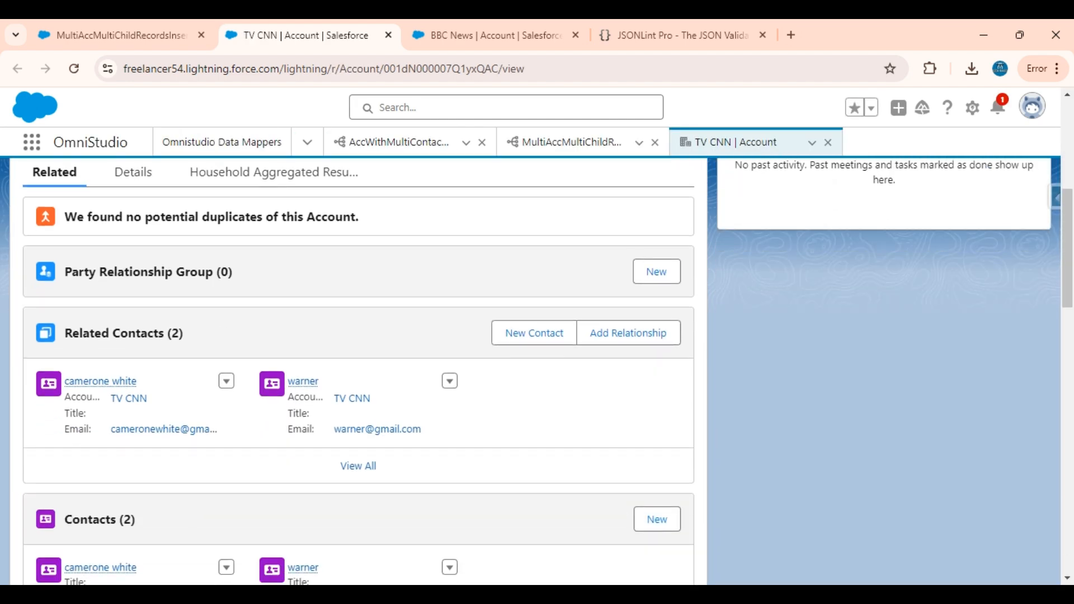
scroll(231, 436, "down", 4)
scroll(232, 440, "up", 2)
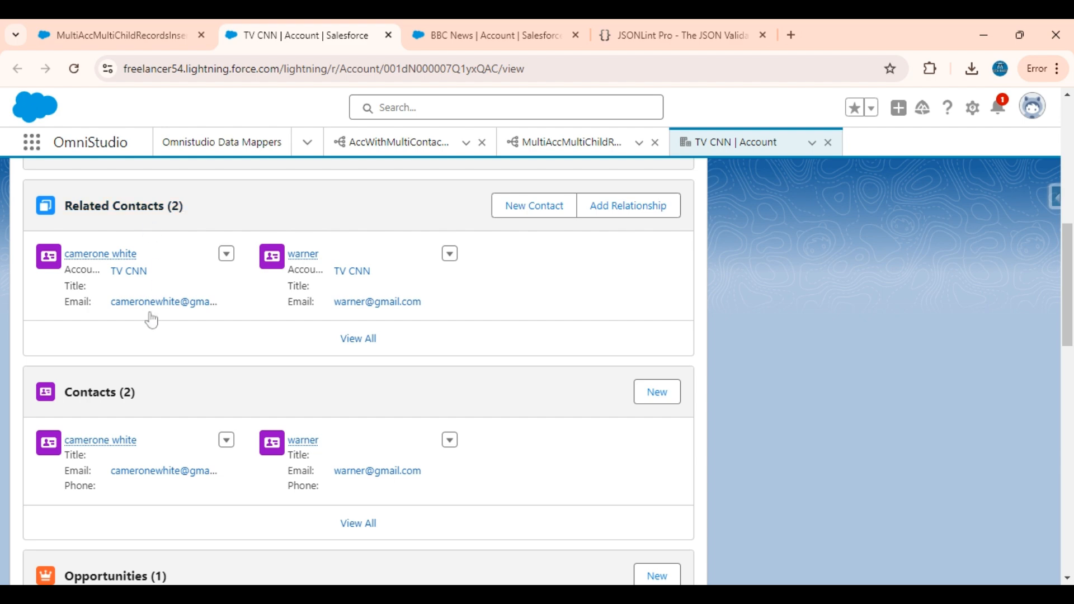
scroll(151, 321, "down", 5)
scroll(149, 315, "up", 4)
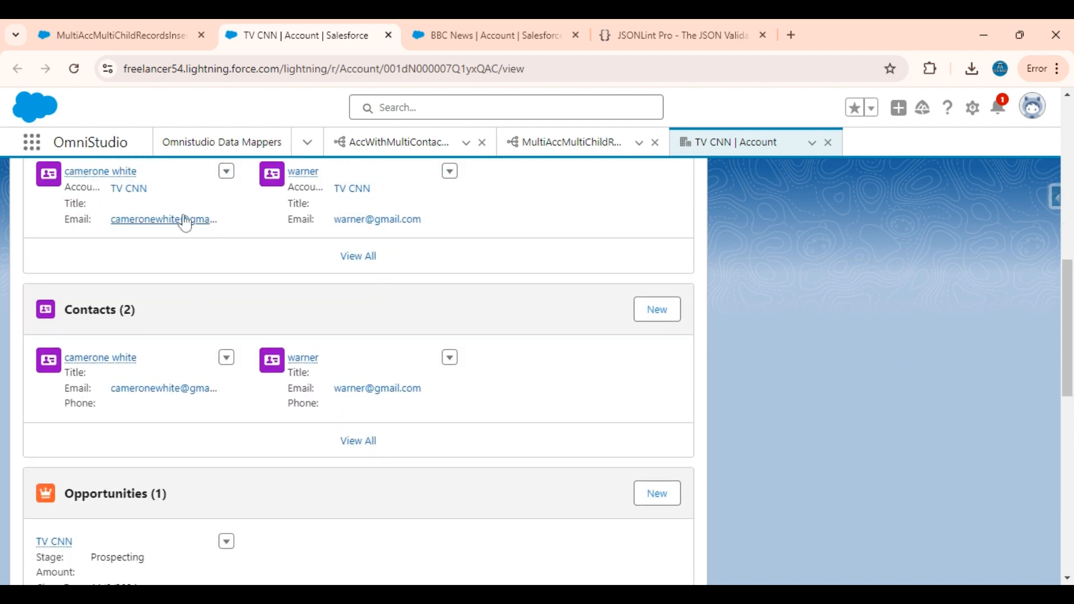
scroll(187, 223, "up", 2)
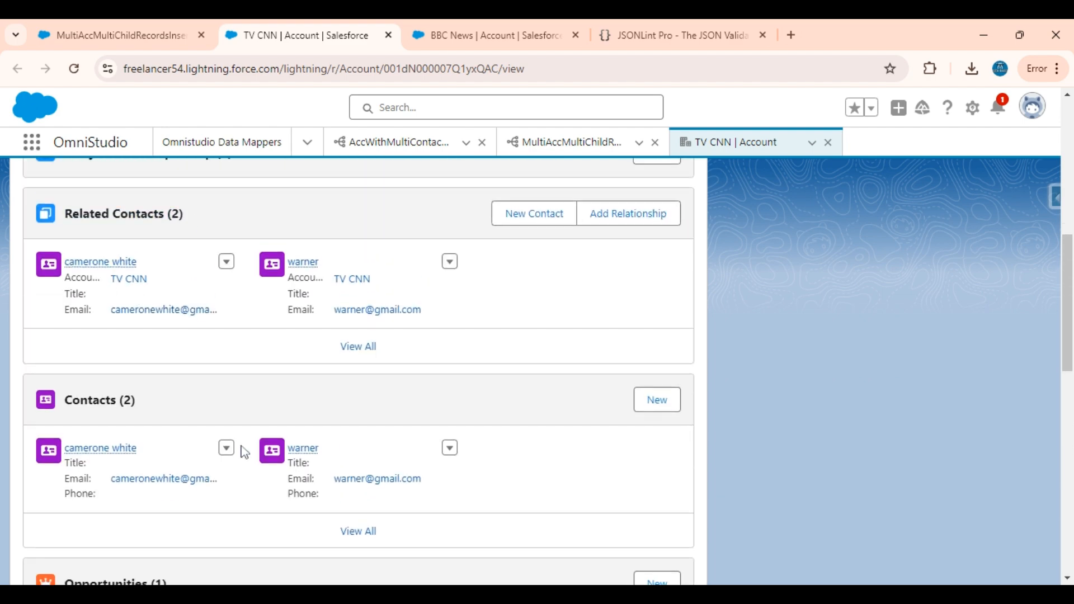
scroll(245, 453, "down", 2)
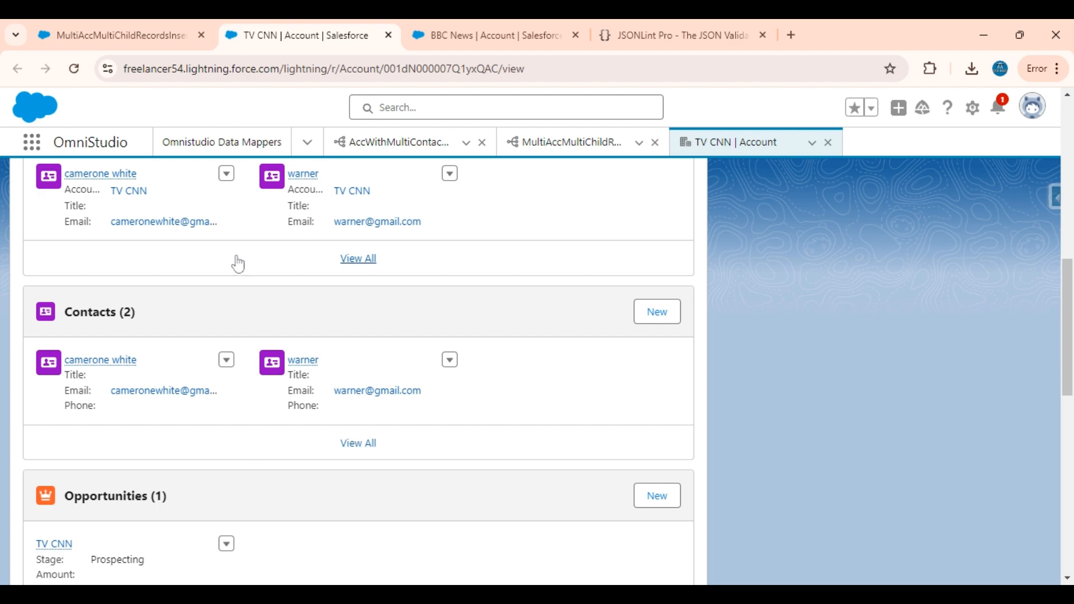
mouse_move(100, 365)
scroll(393, 419, "down", 5)
scroll(281, 405, "up", 2)
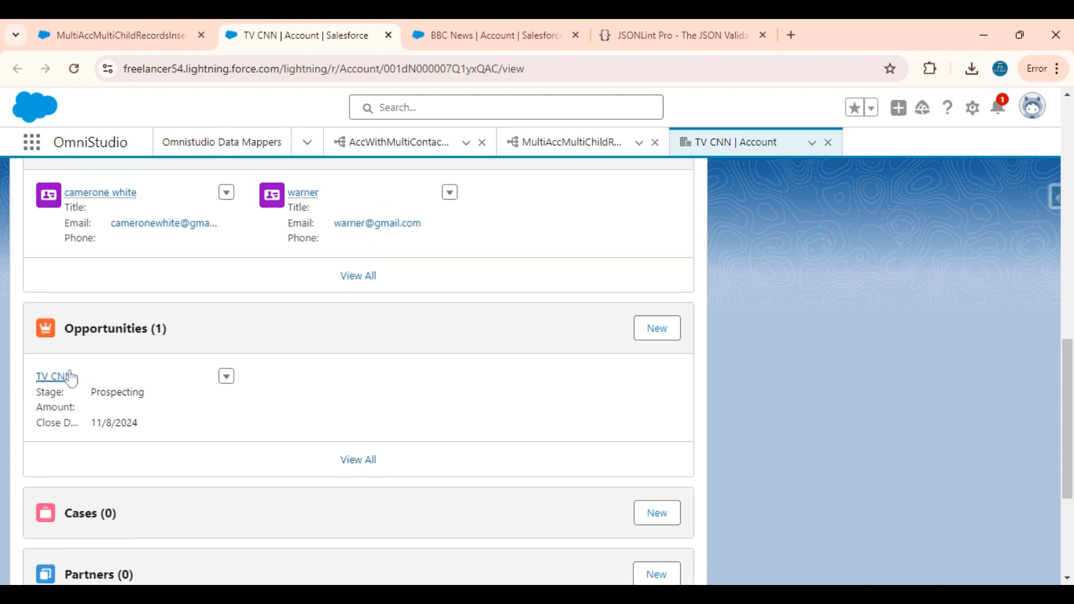
scroll(478, 224, "up", 10)
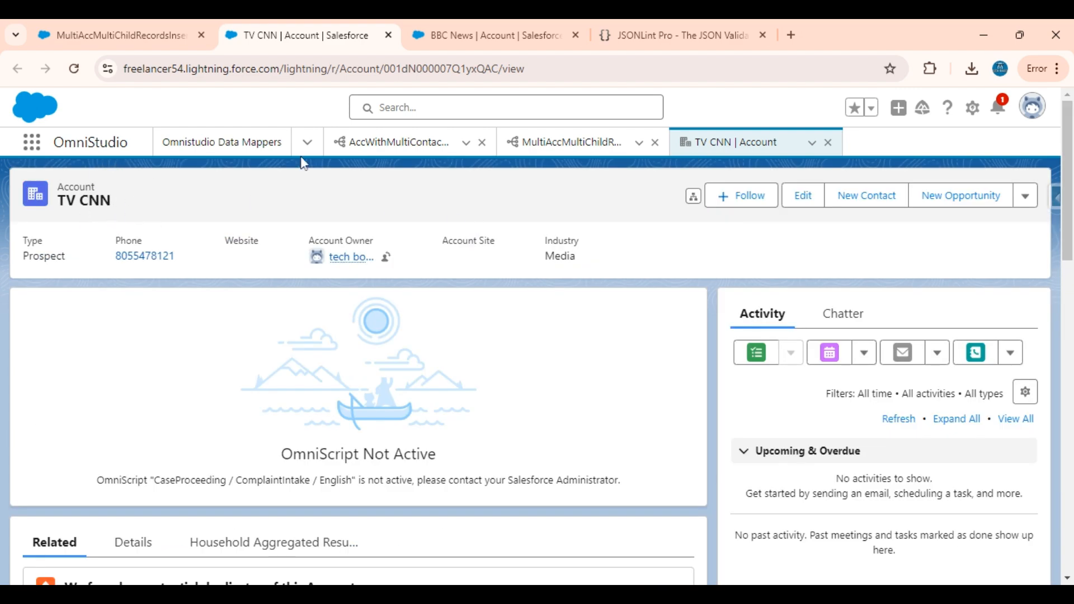
Review the BBC News account's details, including phone, type, industry and employees
left_click(462, 34)
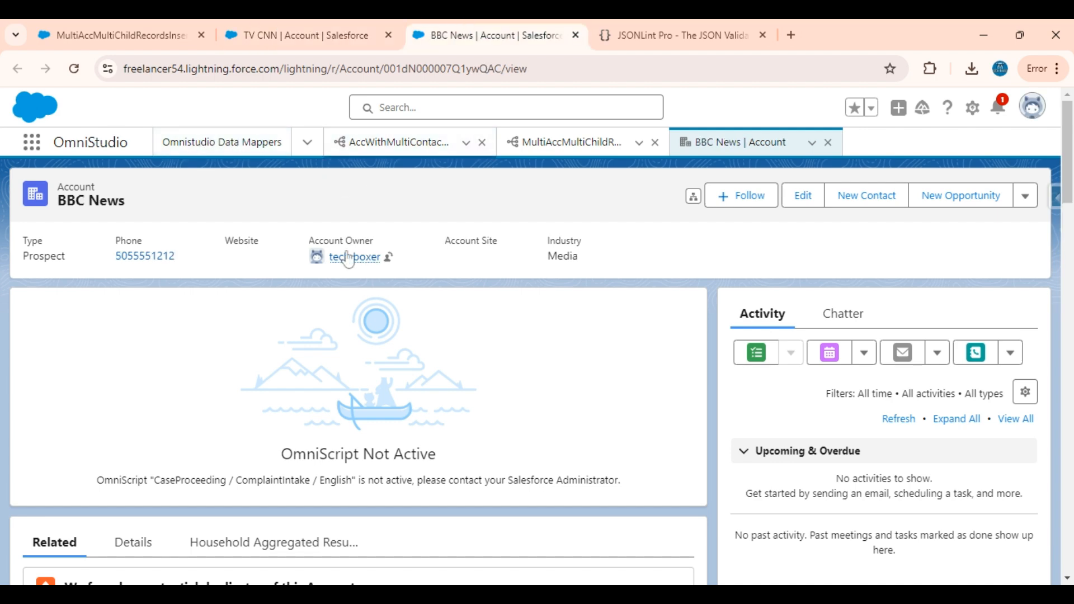
scroll(223, 312, "down", 4)
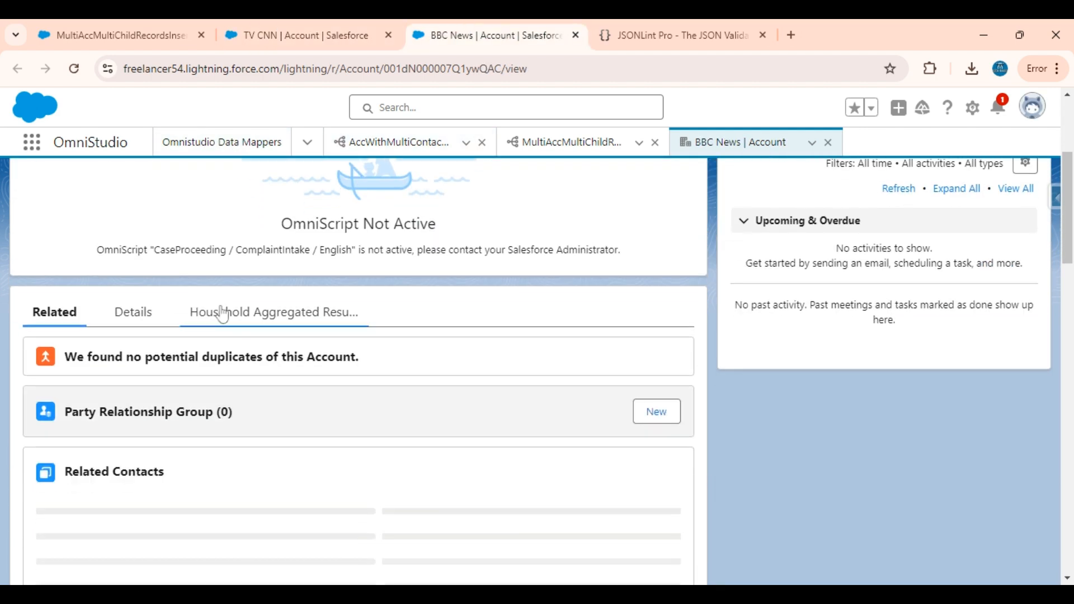
left_click(150, 311)
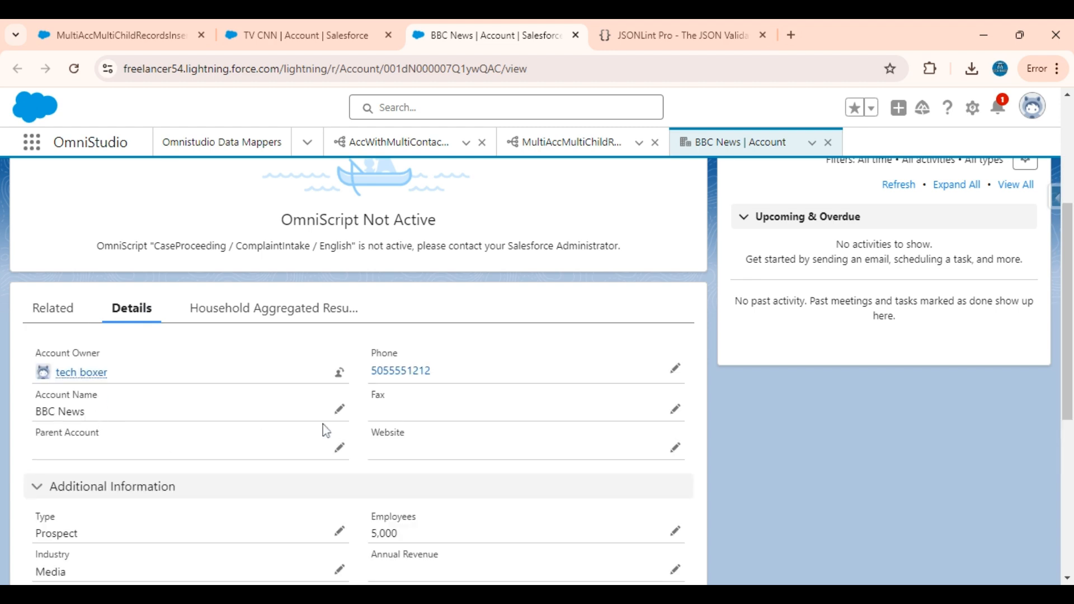
scroll(413, 403, "down", 3)
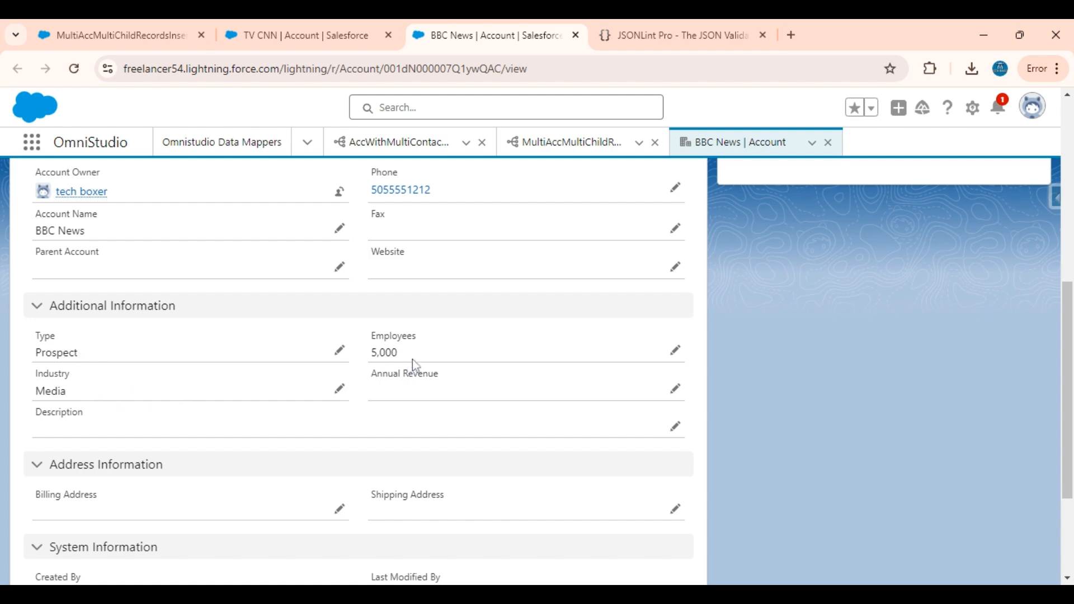
scroll(412, 360, "down", 2)
scroll(412, 359, "up", 10)
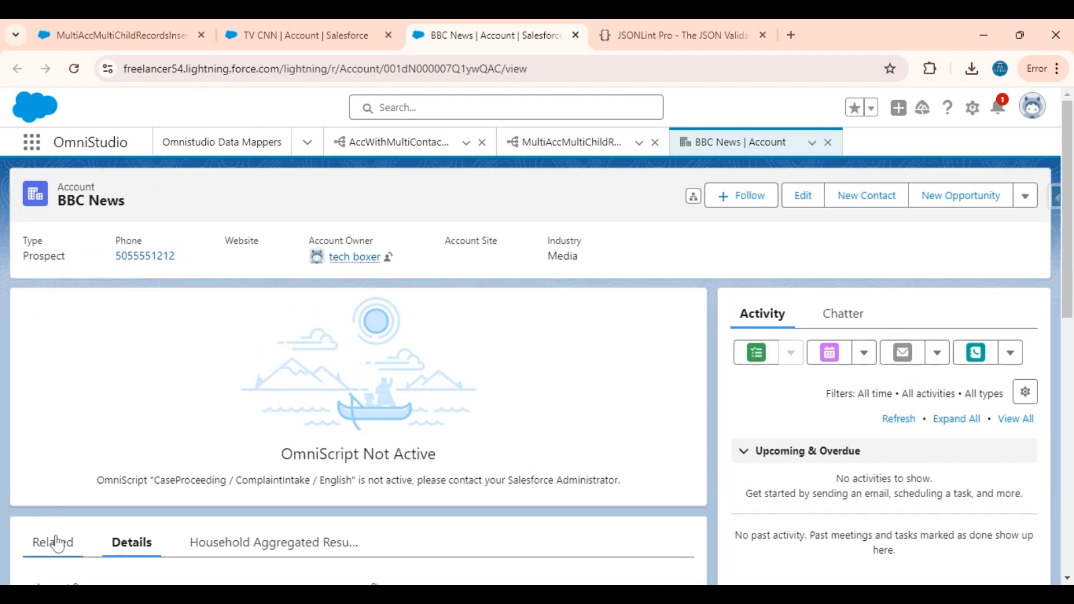
Check the full list of contacts related to the BBC News account and return to the account record
left_click(57, 544)
scroll(56, 542, "down", 8)
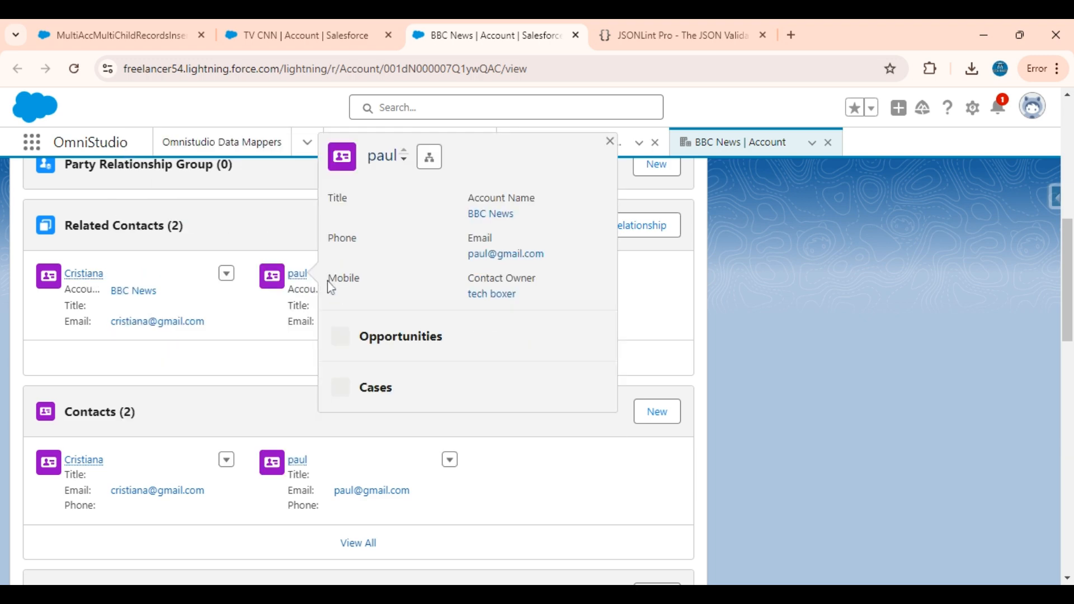
left_click(163, 361)
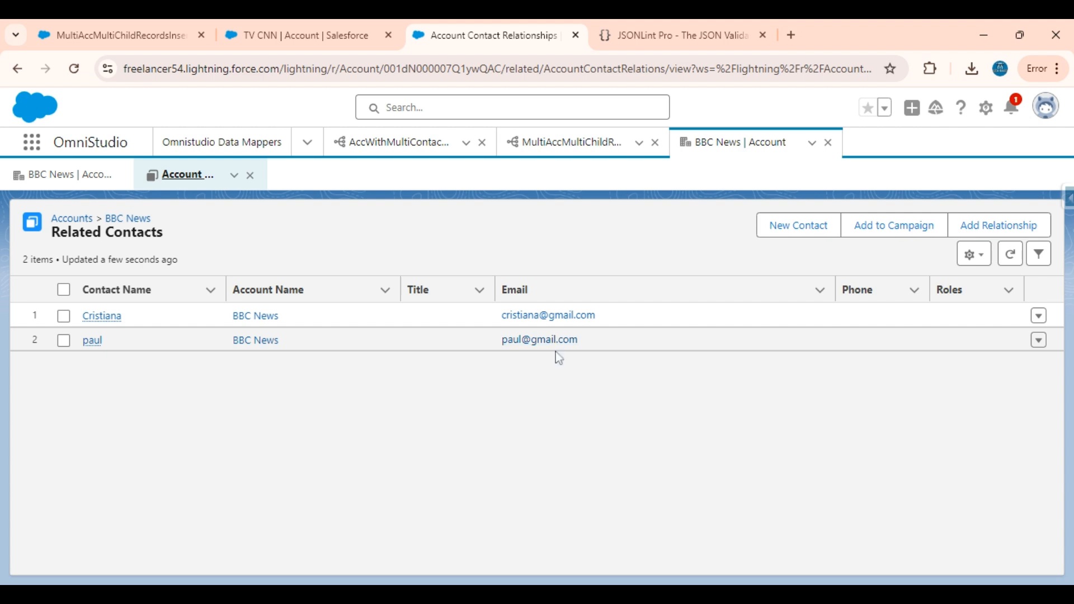
left_click(17, 68)
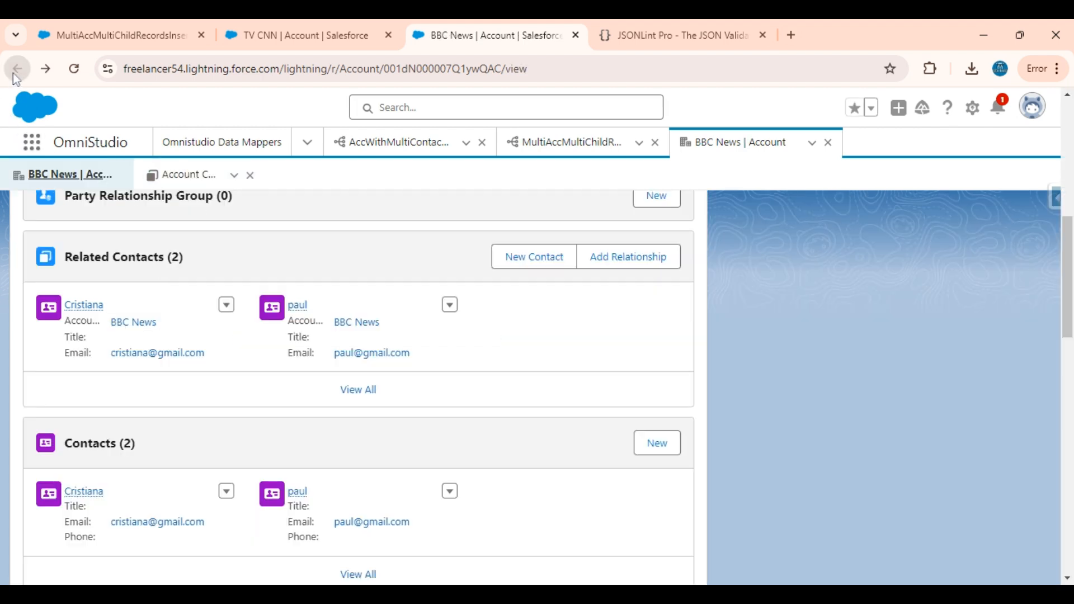
Check the BBC News account's opportunity and its stage and close date in the full opportunities list
scroll(226, 386, "down", 3)
scroll(226, 386, "down", 2)
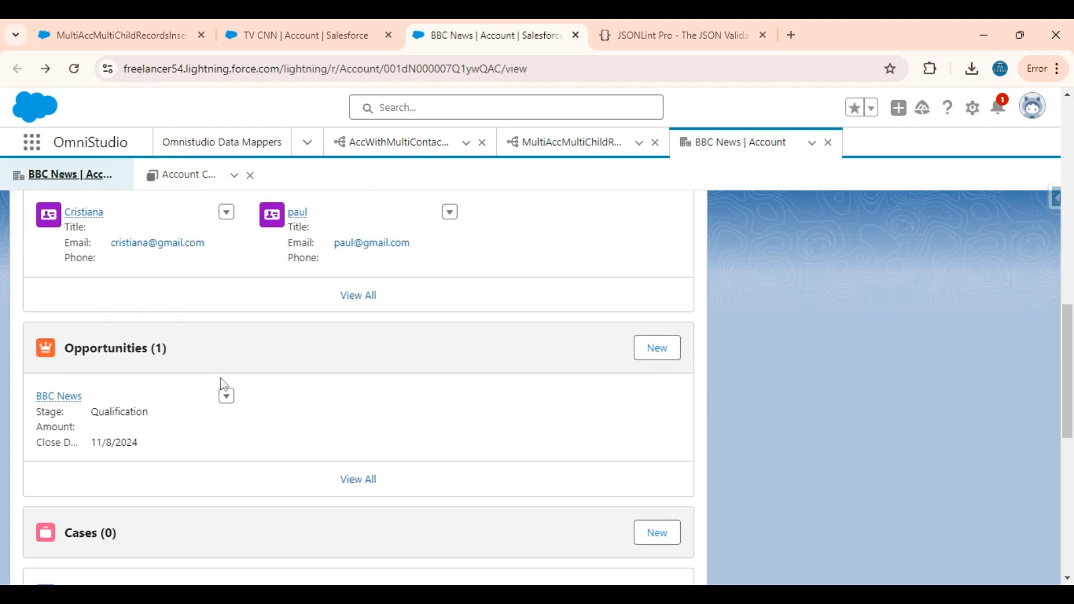
mouse_move(72, 403)
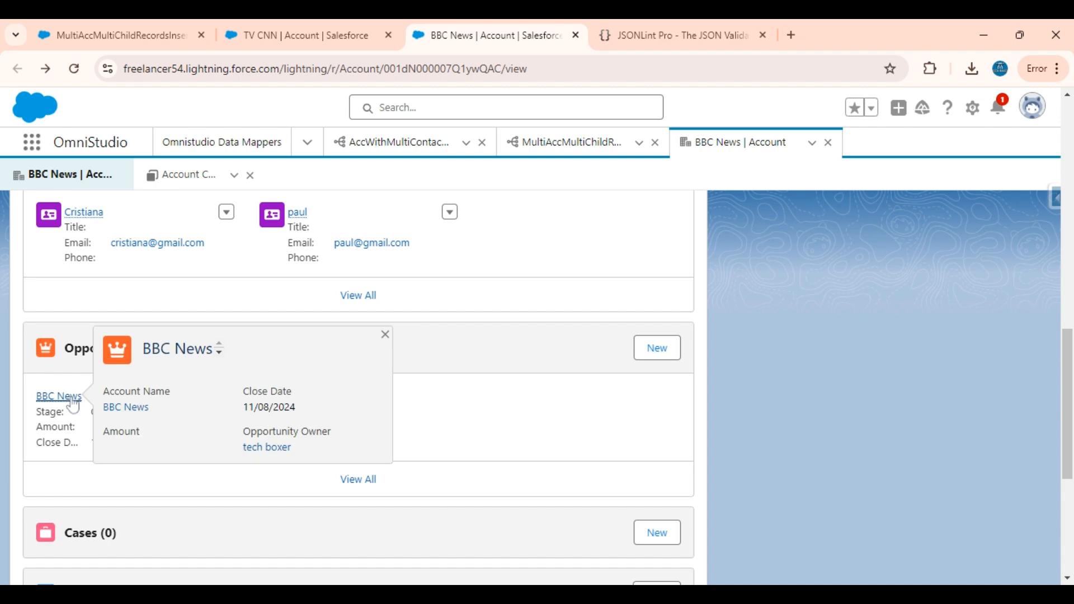
left_click(42, 486)
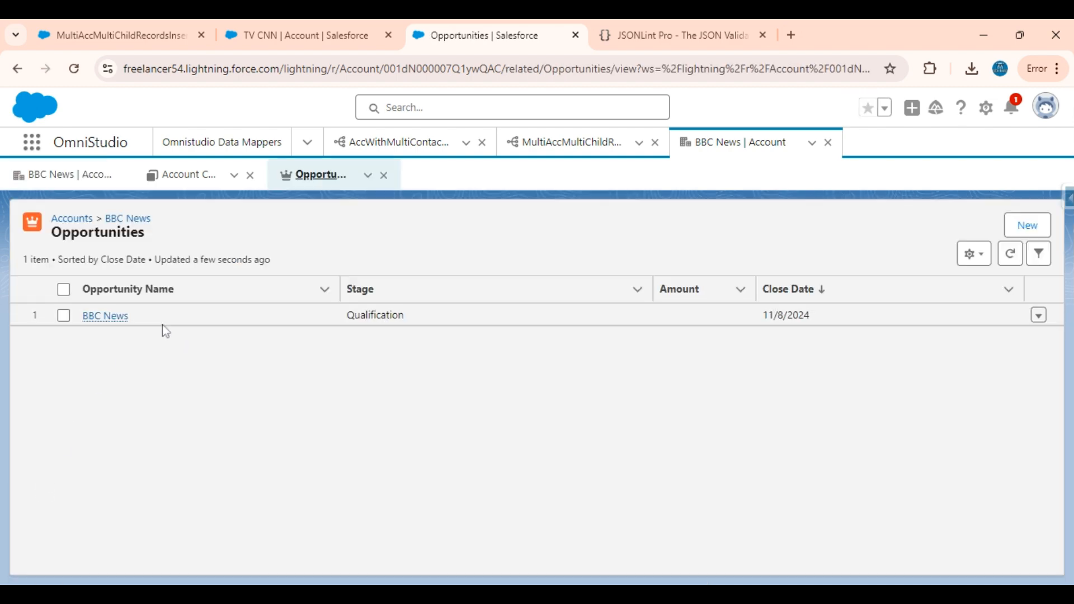
mouse_move(107, 316)
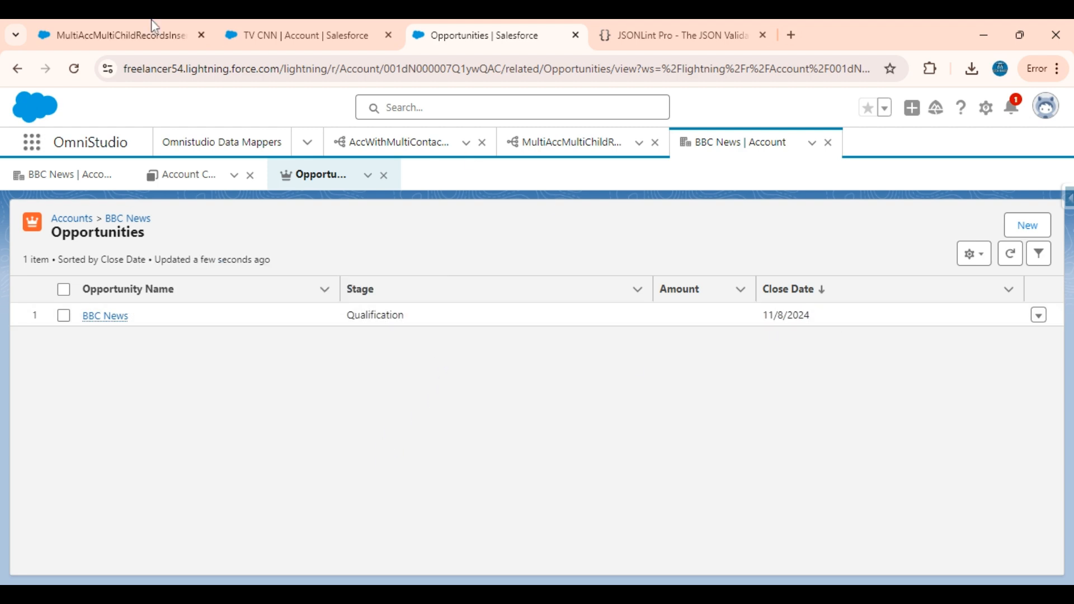
Recheck the opportunity data in the data mapper's preview input and return to the BBC News opportunities list
left_click(121, 26)
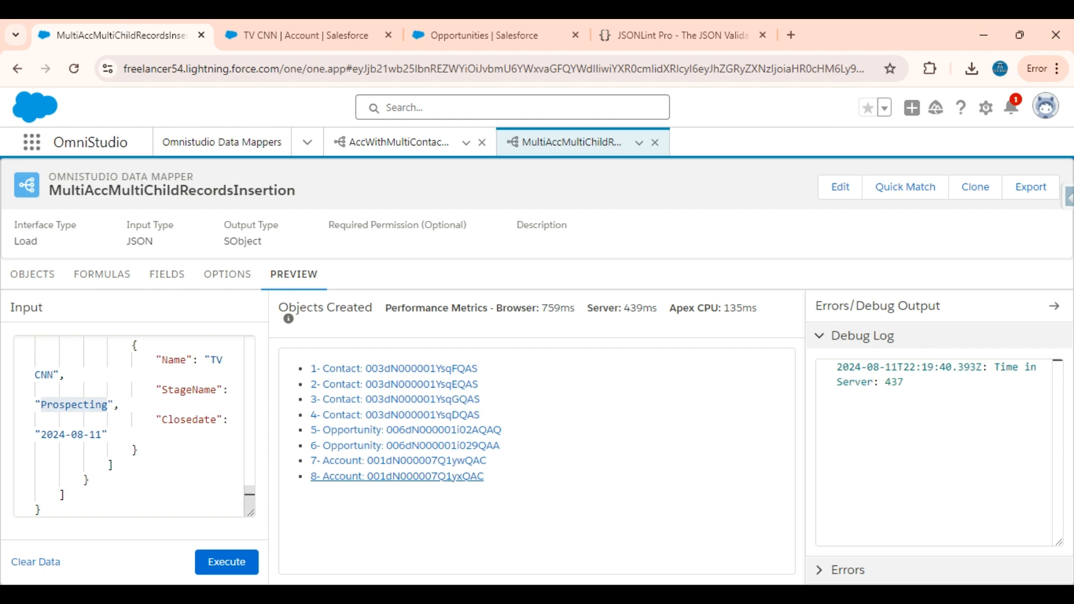
scroll(146, 400, "up", 2)
left_click(146, 397)
left_click(538, 28)
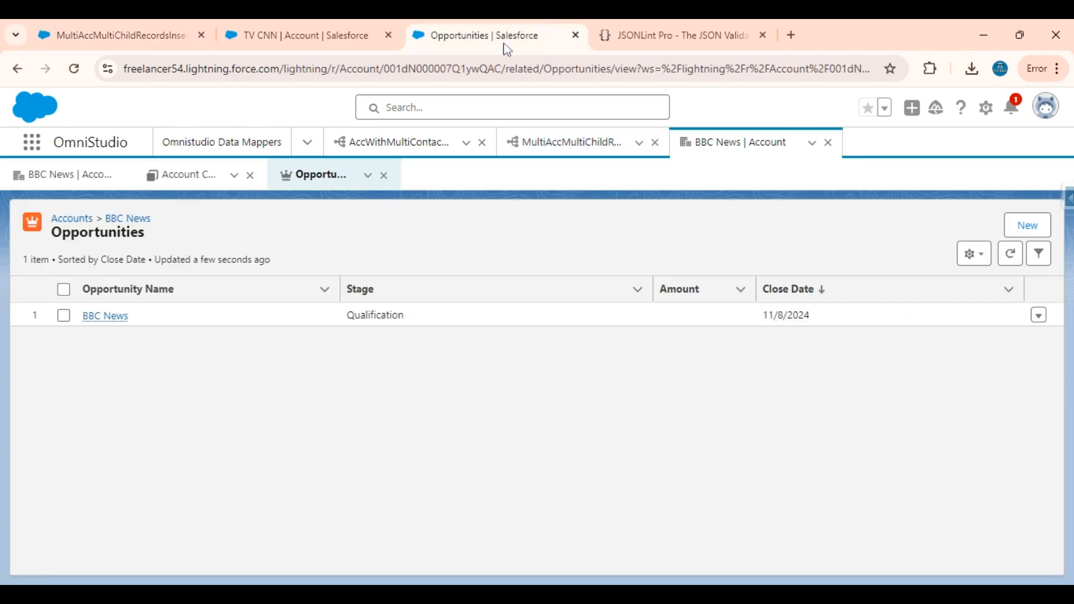
Compare the BBC News opportunity's StageName in the data mapper's preview input with its opportunities list, and return to the account record
left_click(128, 23)
scroll(134, 425, "up", 5)
scroll(134, 426, "up", 3)
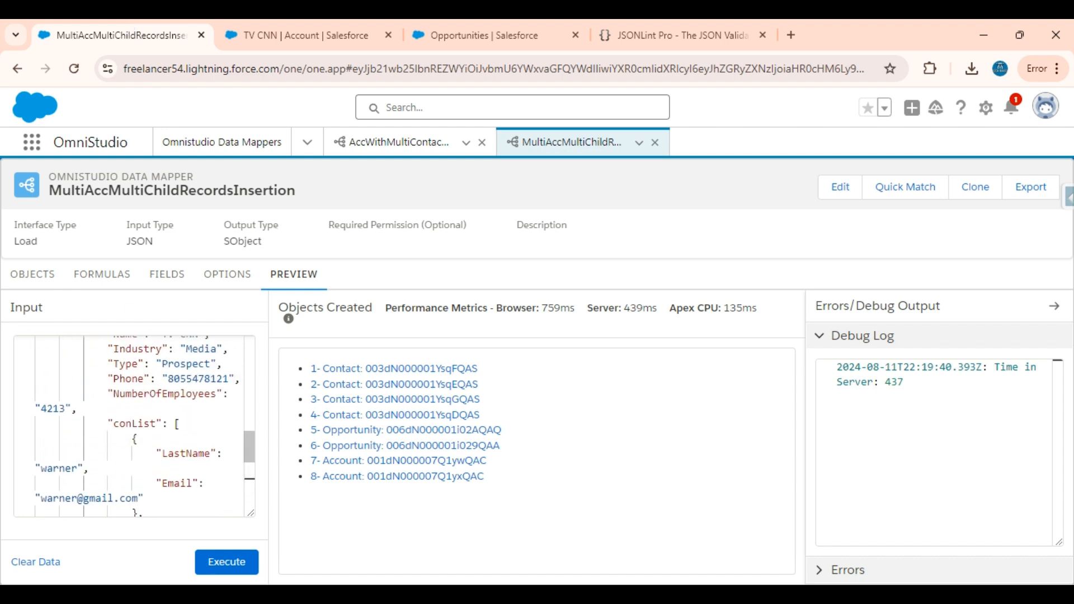
scroll(134, 425, "down", 6)
scroll(134, 425, "up", 3)
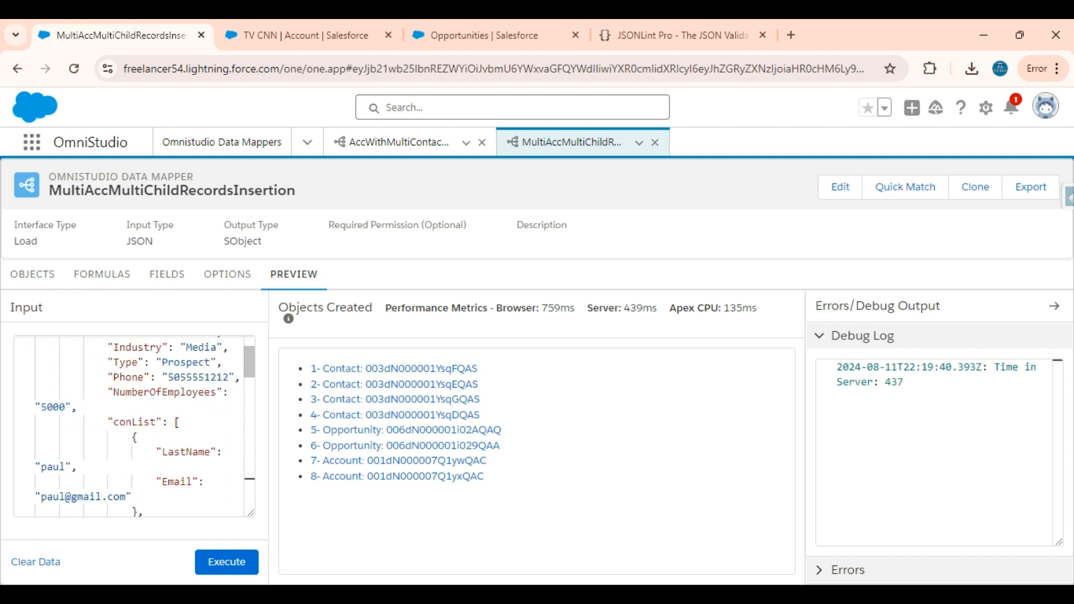
scroll(134, 425, "up", 1)
scroll(134, 425, "down", 5)
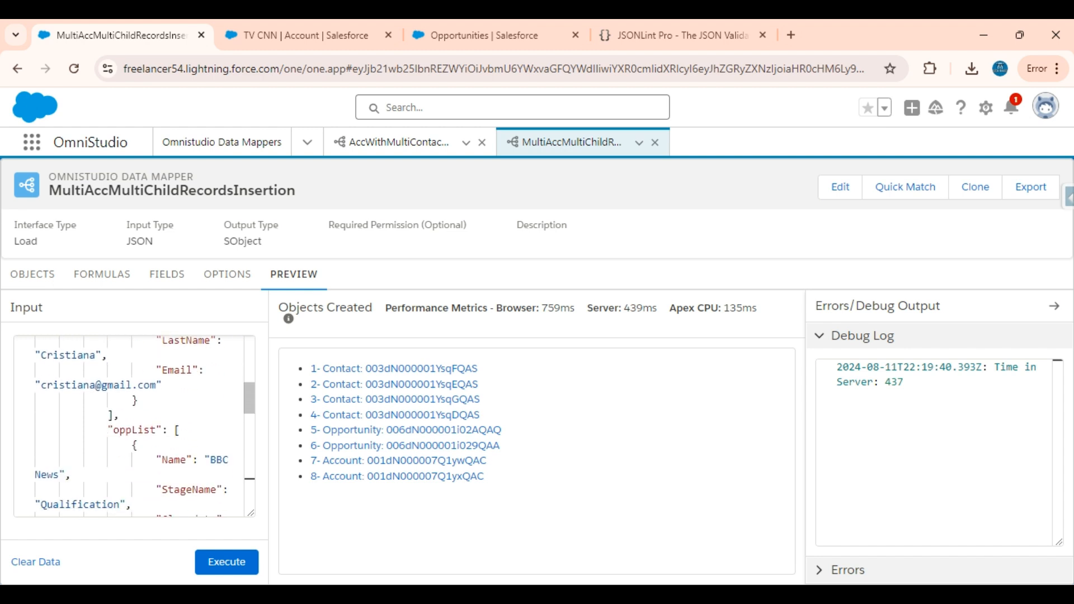
scroll(86, 507, "down", 1)
double_click(80, 417)
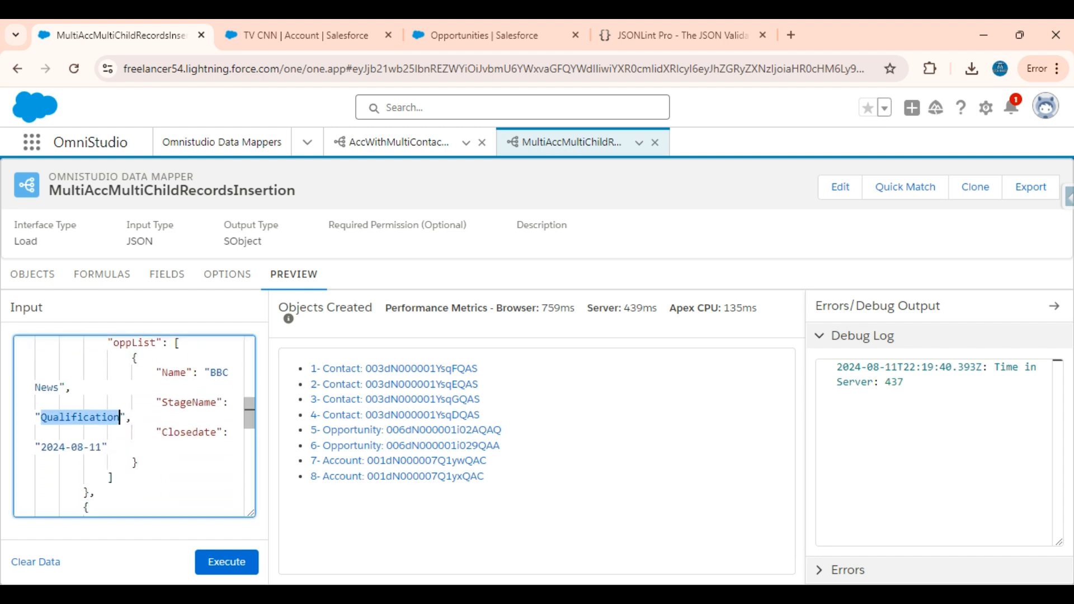
left_click(338, 25)
left_click(506, 26)
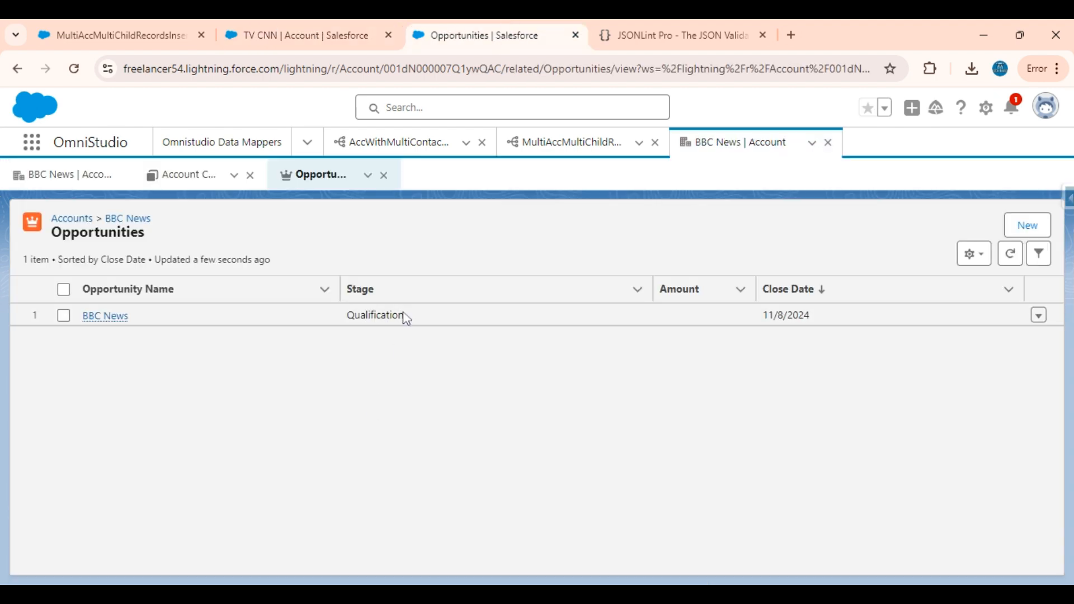
left_click(101, 177)
Review the start of the MultiAccMultiChildRecordsInsertion preview input and the data mapper's Account and Contact object definitions
left_click(123, 35)
scroll(251, 380, "up", 1)
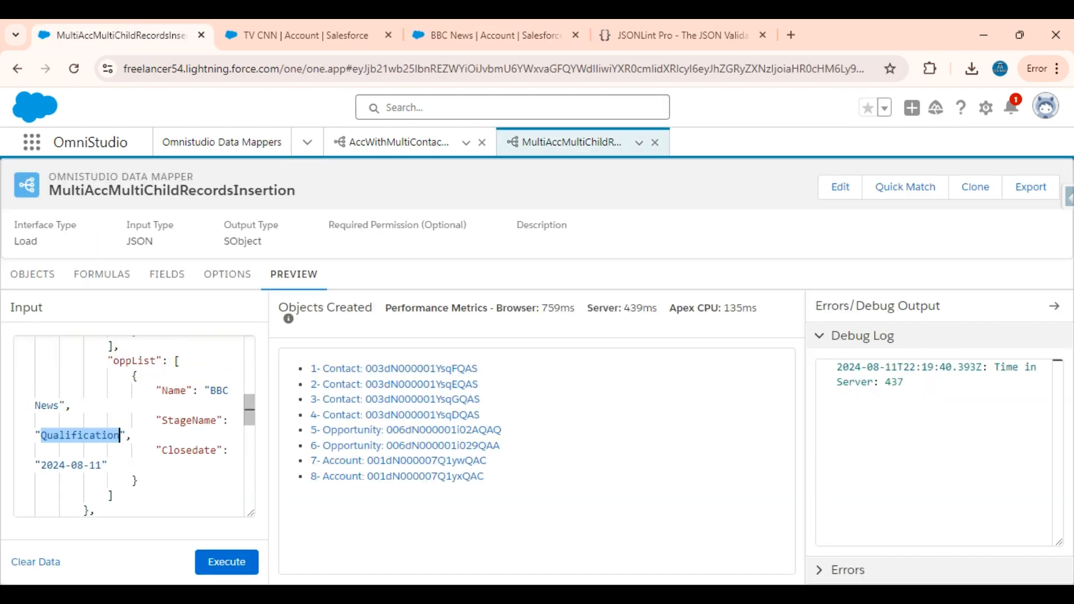
scroll(134, 426, "up", 6)
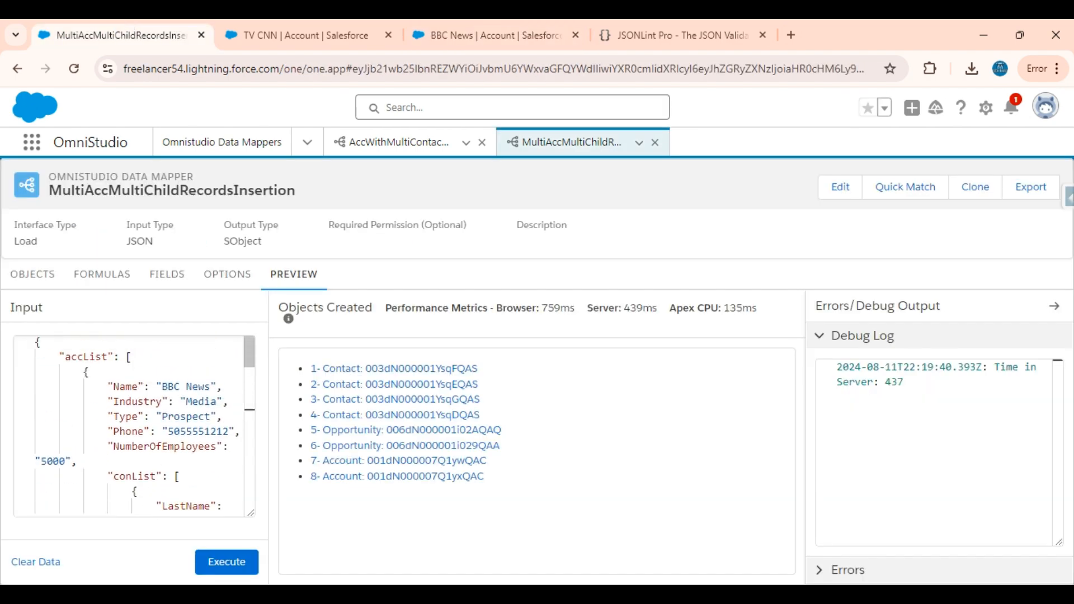
left_click(33, 278)
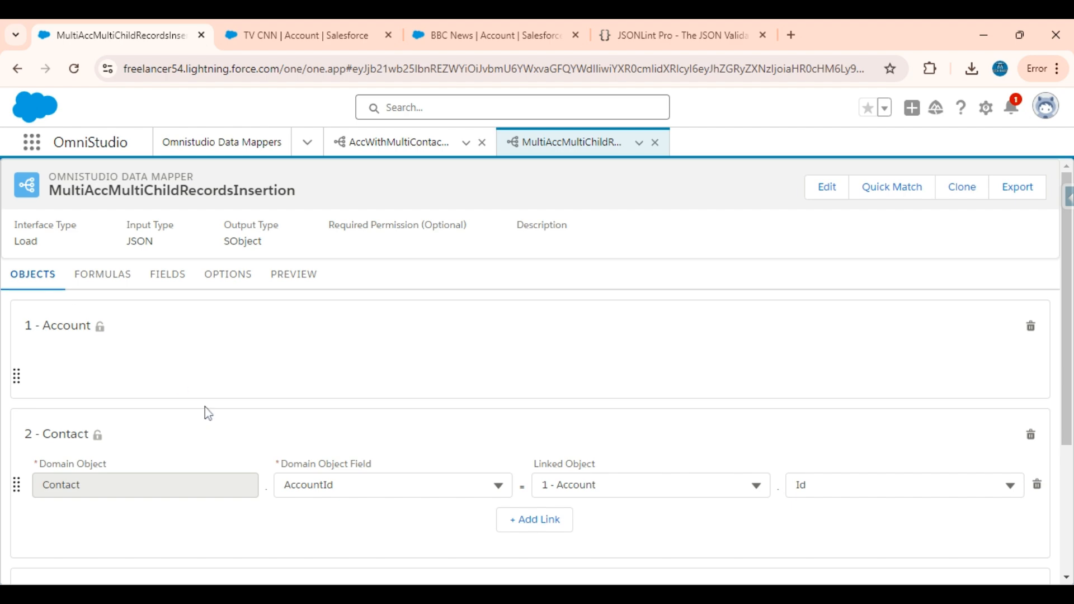
scroll(208, 413, "down", 3)
scroll(209, 413, "up", 3)
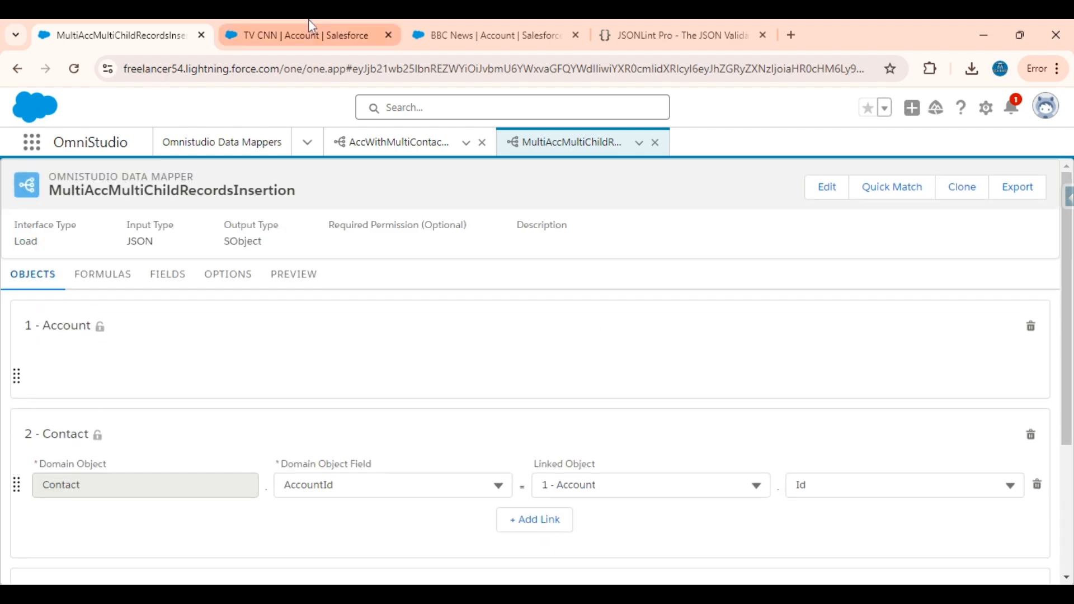
Review the single-object and multiple-object insertion JSON samples in JSONLint Pro, and return to the MultiAccMultiChildRecordsInsertion data mapper
left_click(742, 28)
scroll(537, 336, "up", 7)
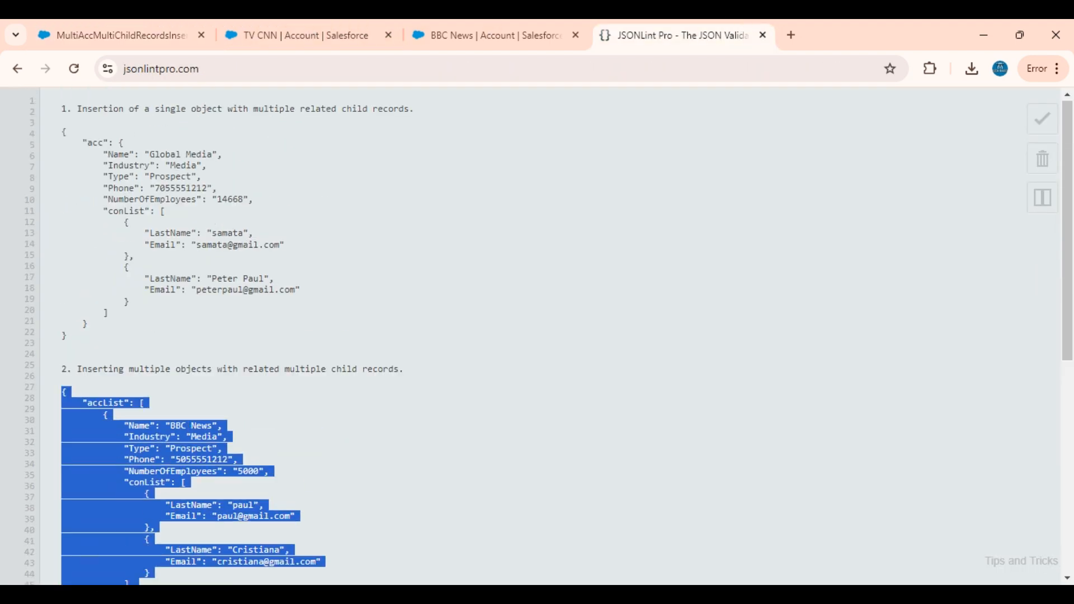
left_click(155, 165)
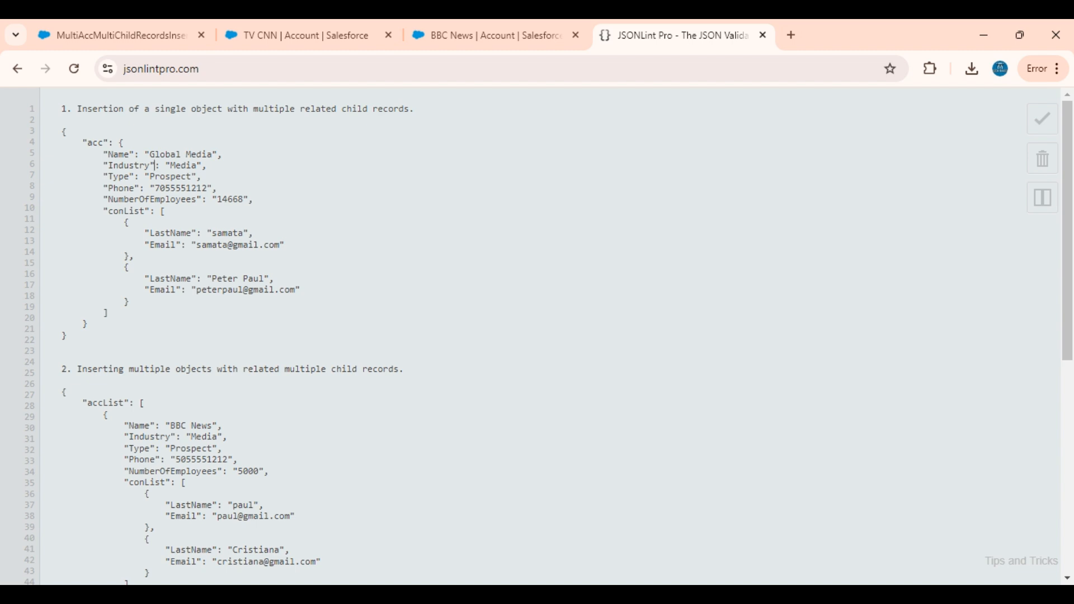
left_click_drag(419, 108, 77, 109)
left_click_drag(77, 368, 409, 369)
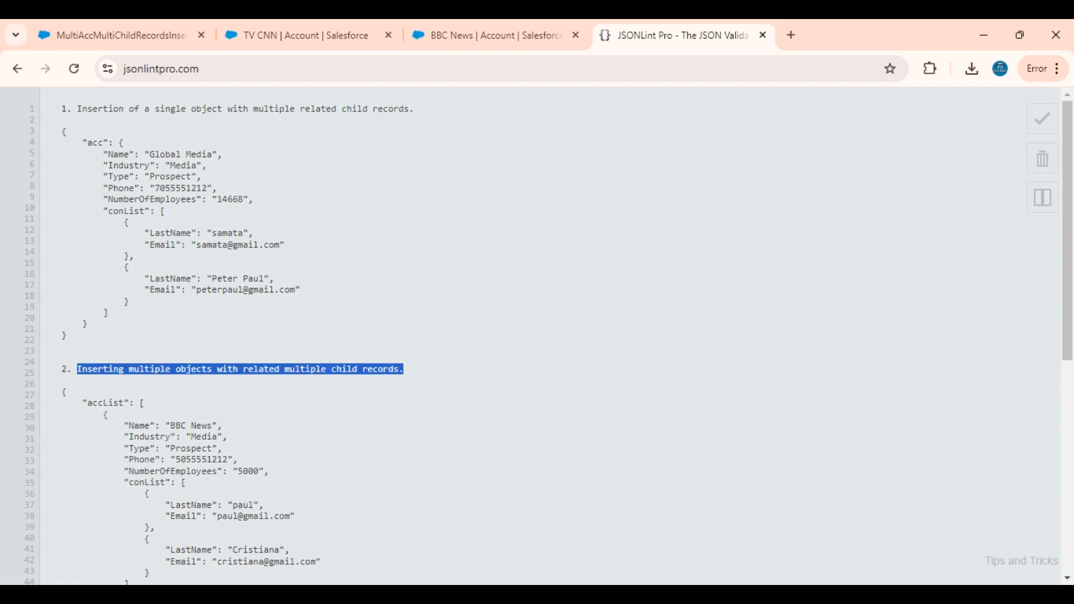
left_click(405, 369)
scroll(548, 336, "down", 10)
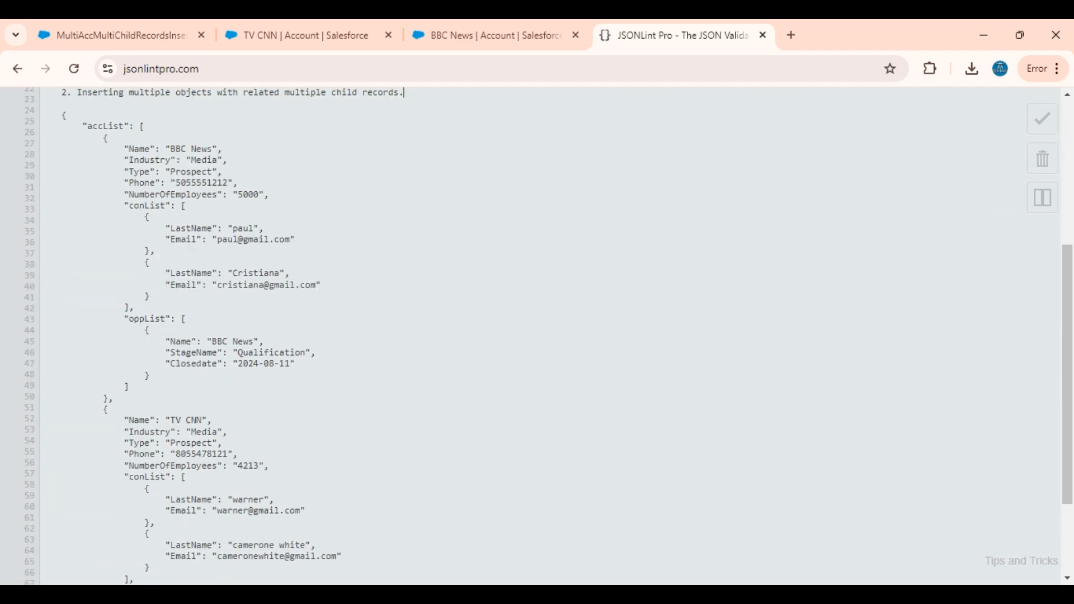
scroll(548, 336, "up", 10)
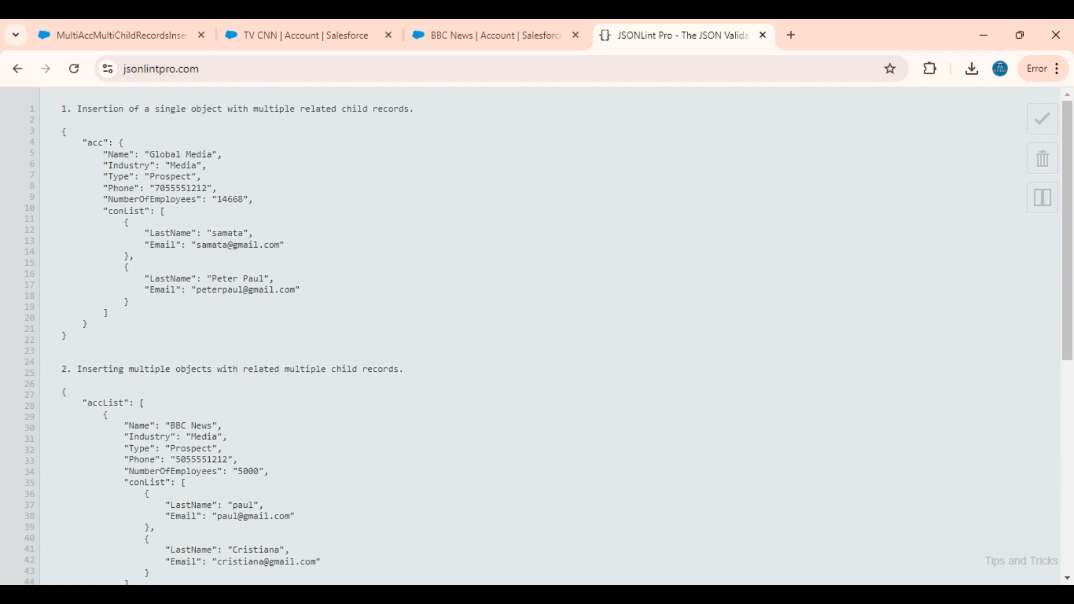
left_click(148, 32)
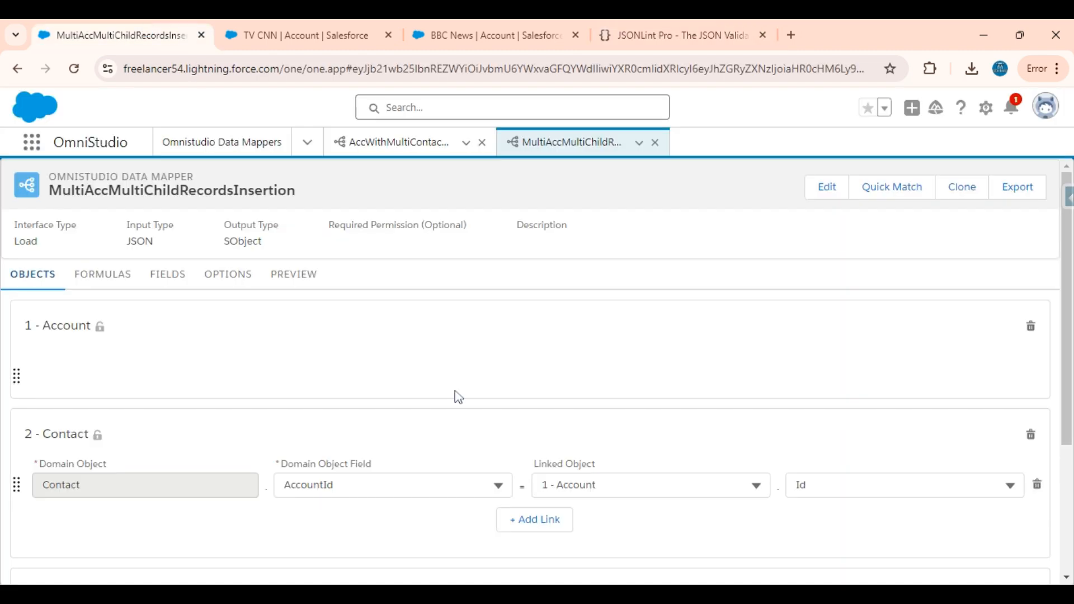